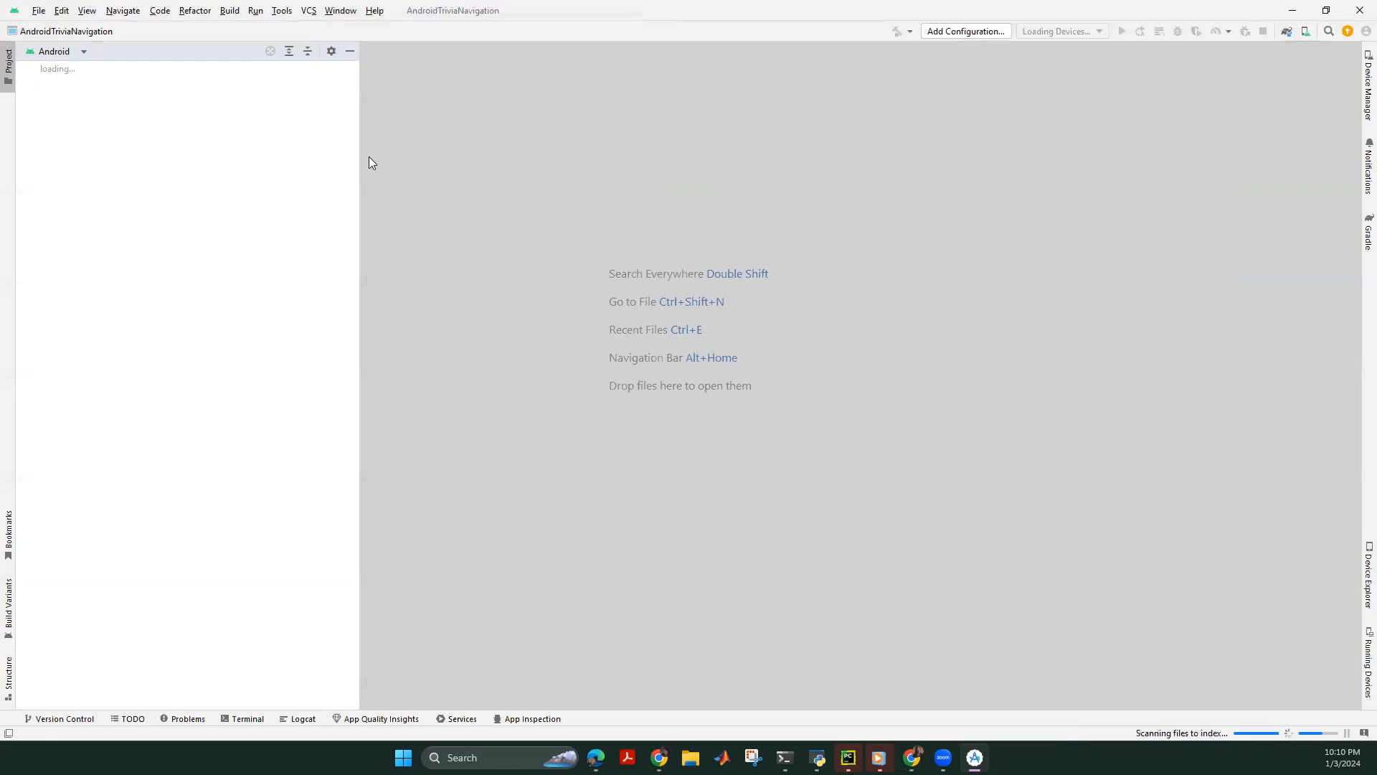
Narrow the Project tool window once the AndroidTriviaNavigation project has loaded.
left_click_drag(358, 153, 228, 162)
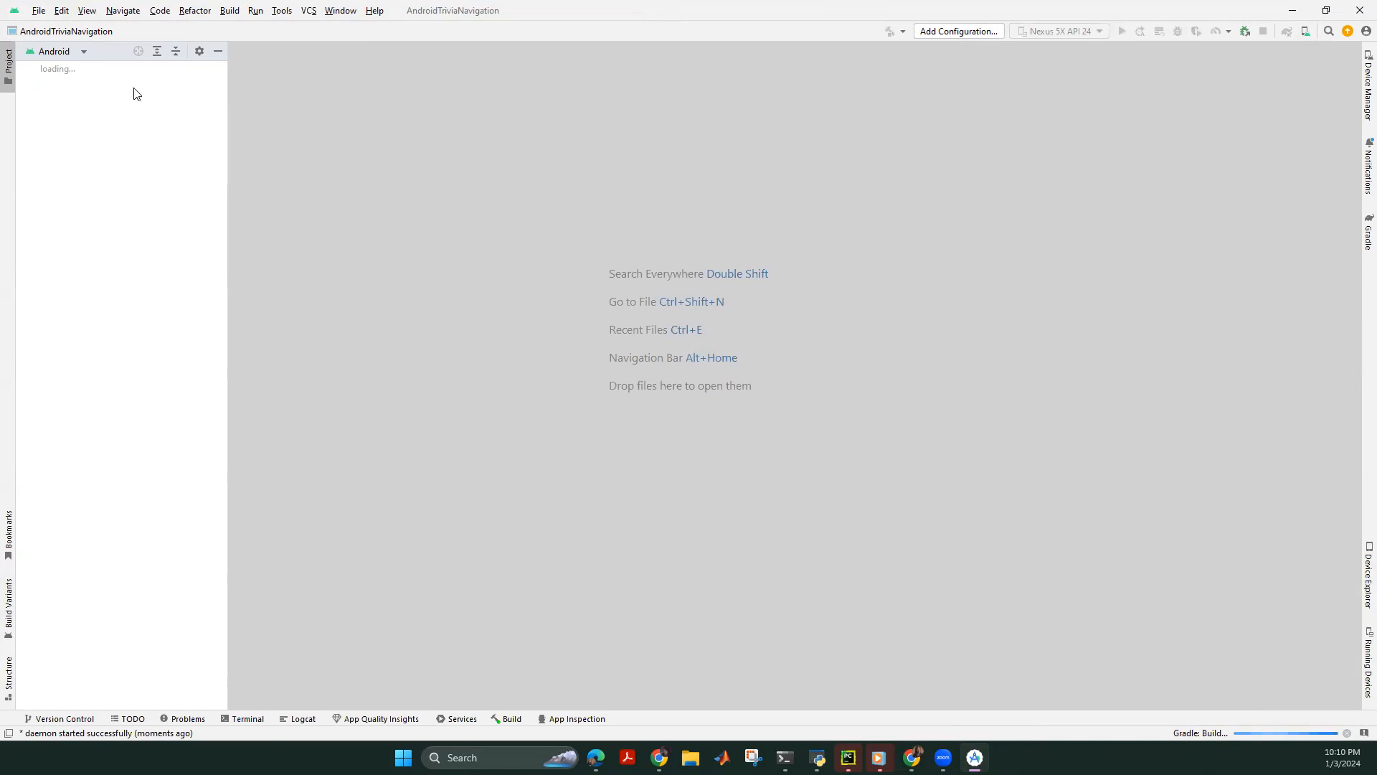
left_click(37, 12)
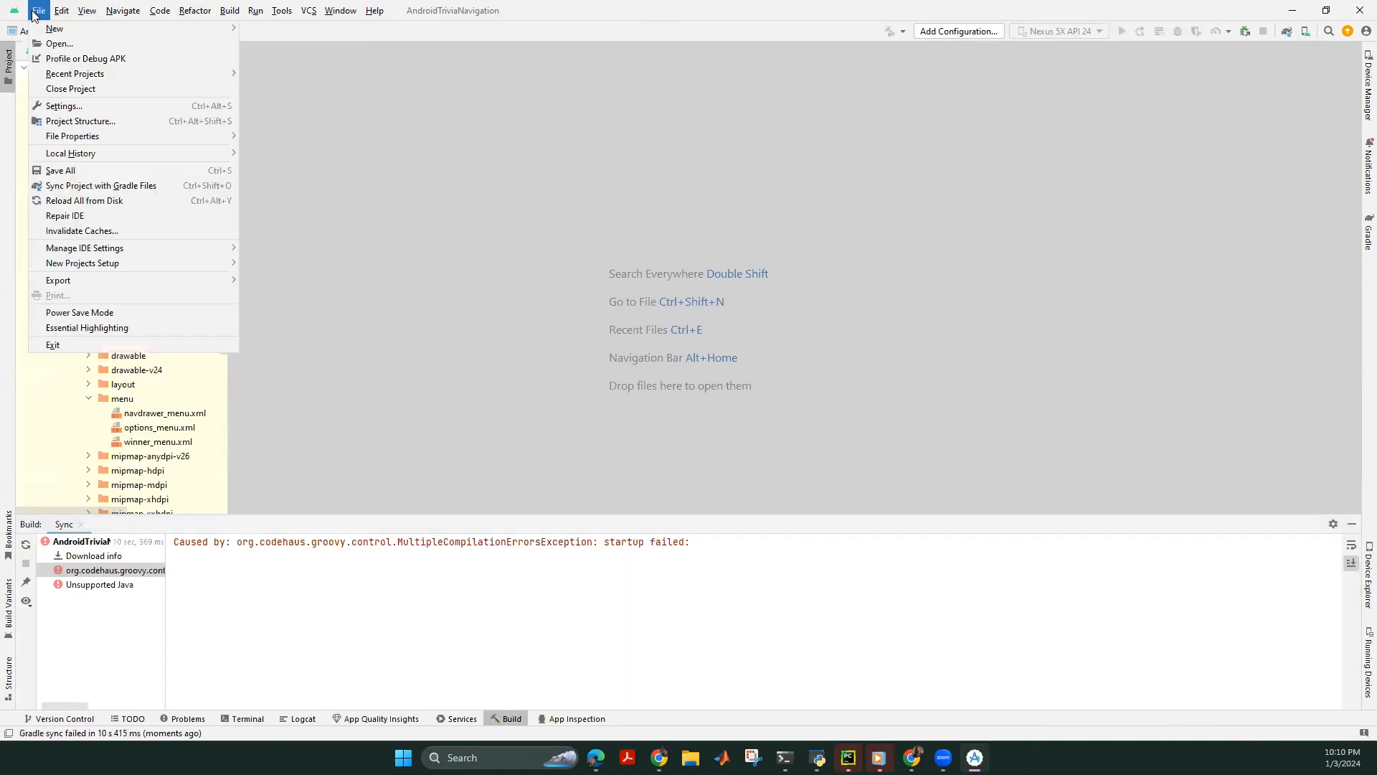
left_click(360, 593)
left_click_drag(690, 542, 164, 535)
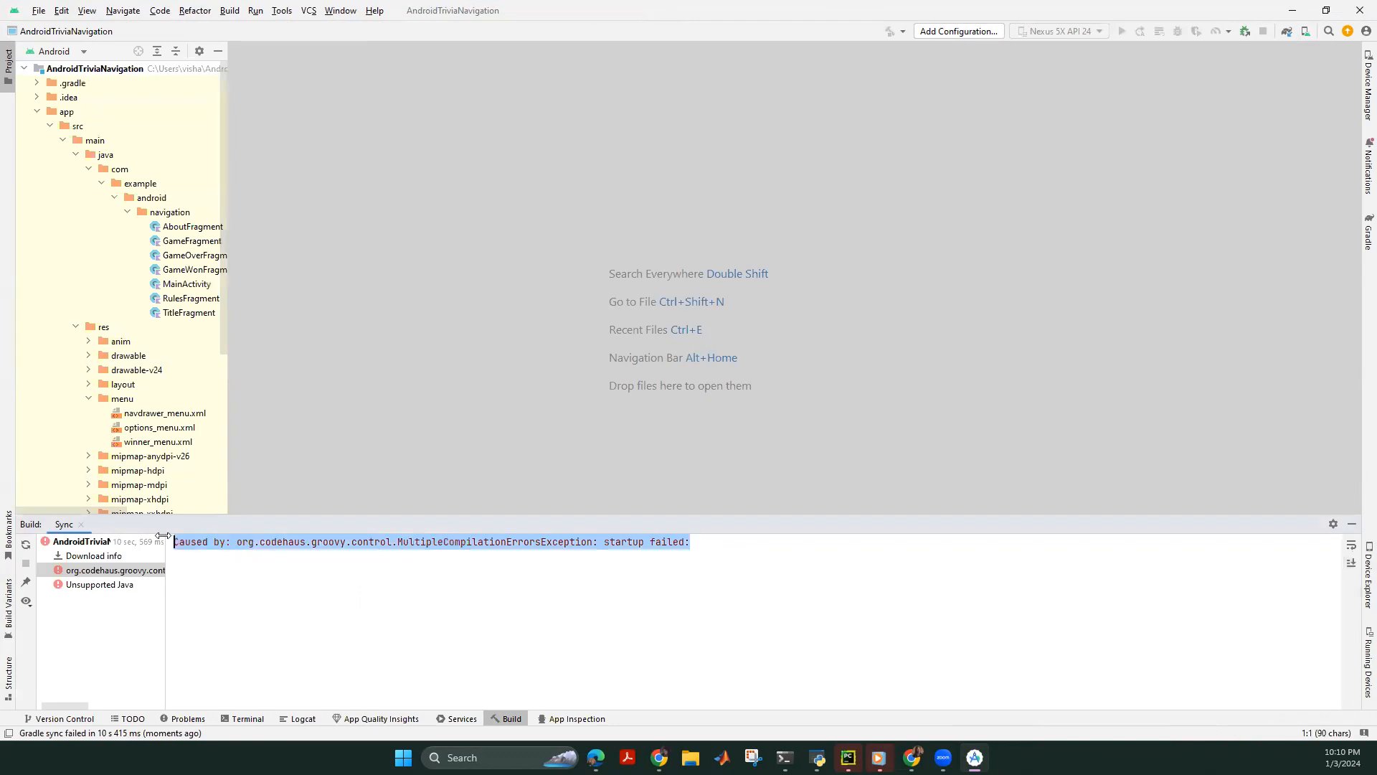
left_click(225, 587)
left_click_drag(691, 543, 170, 543)
left_click(244, 583)
left_click(35, 7)
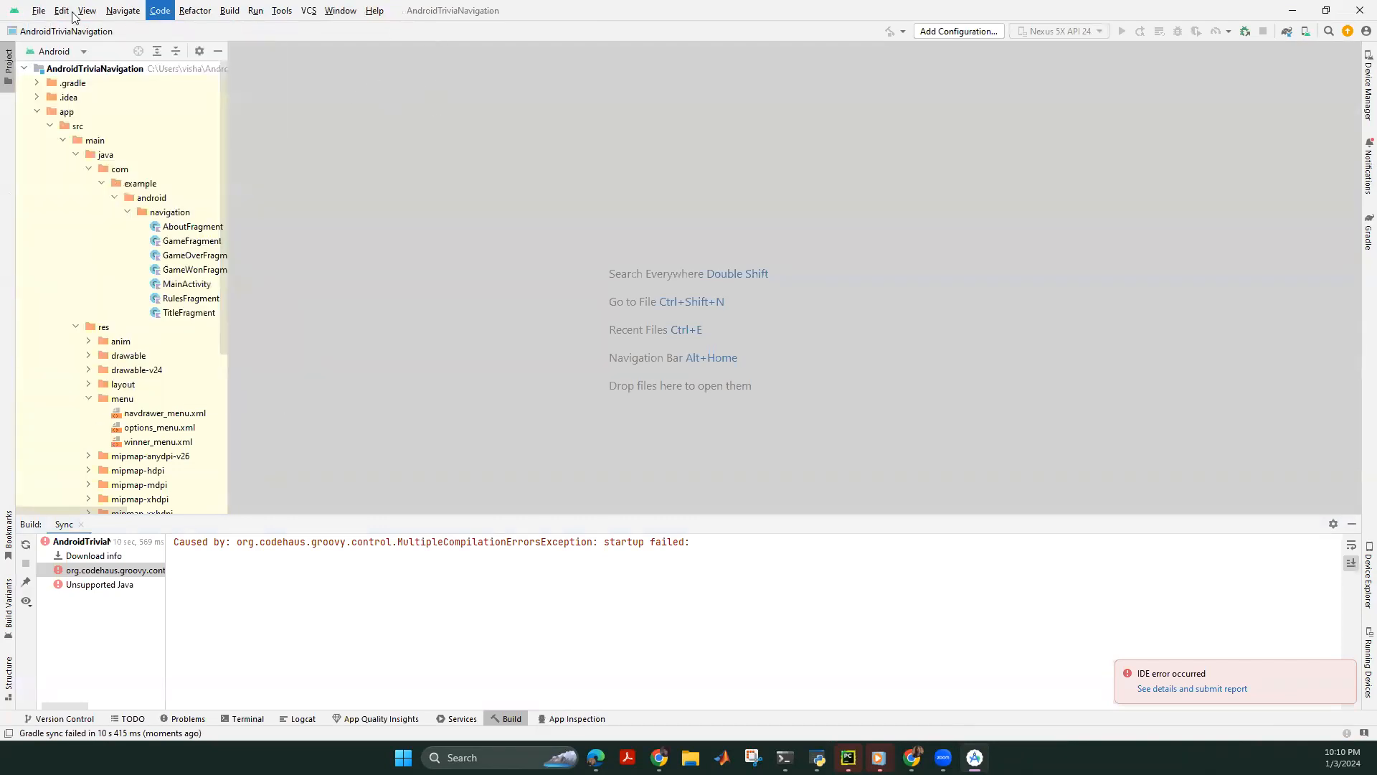
left_click(38, 10)
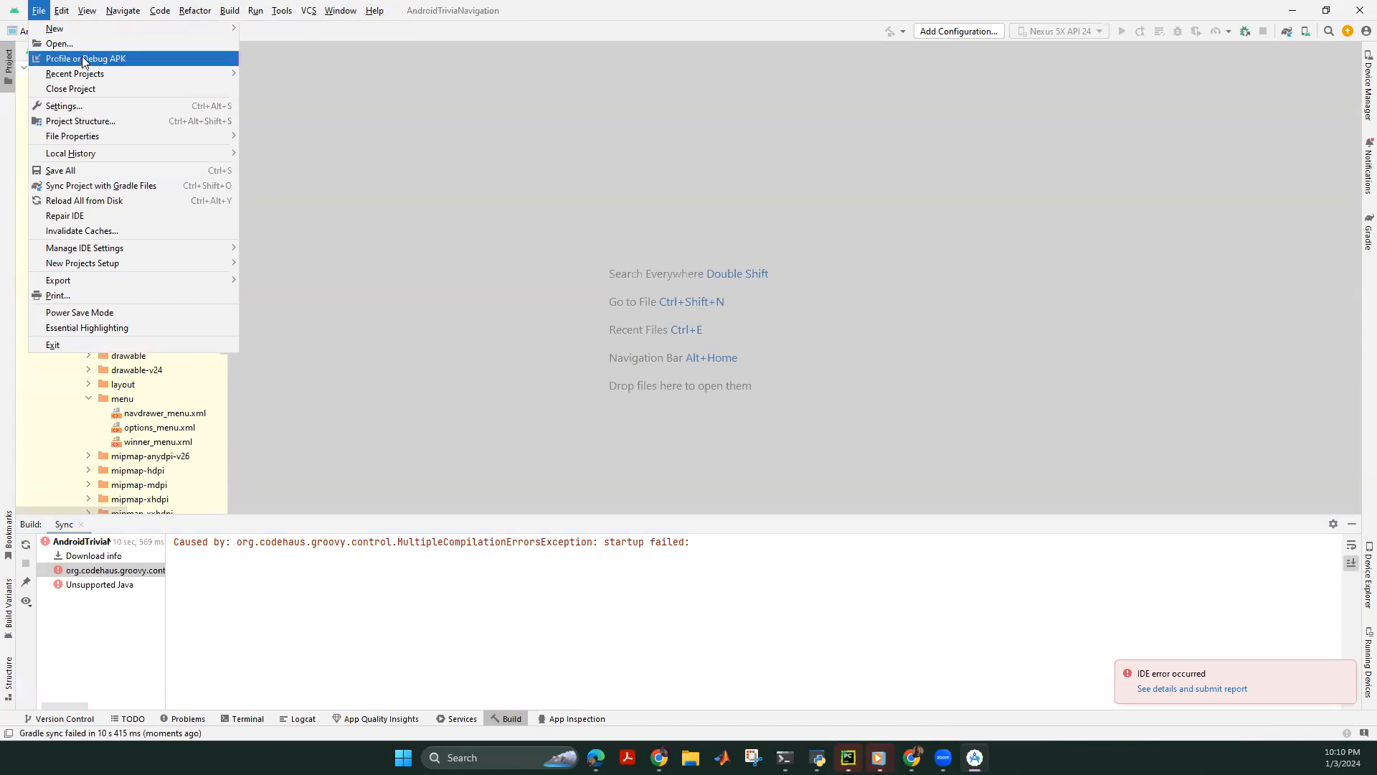
mouse_move(84, 76)
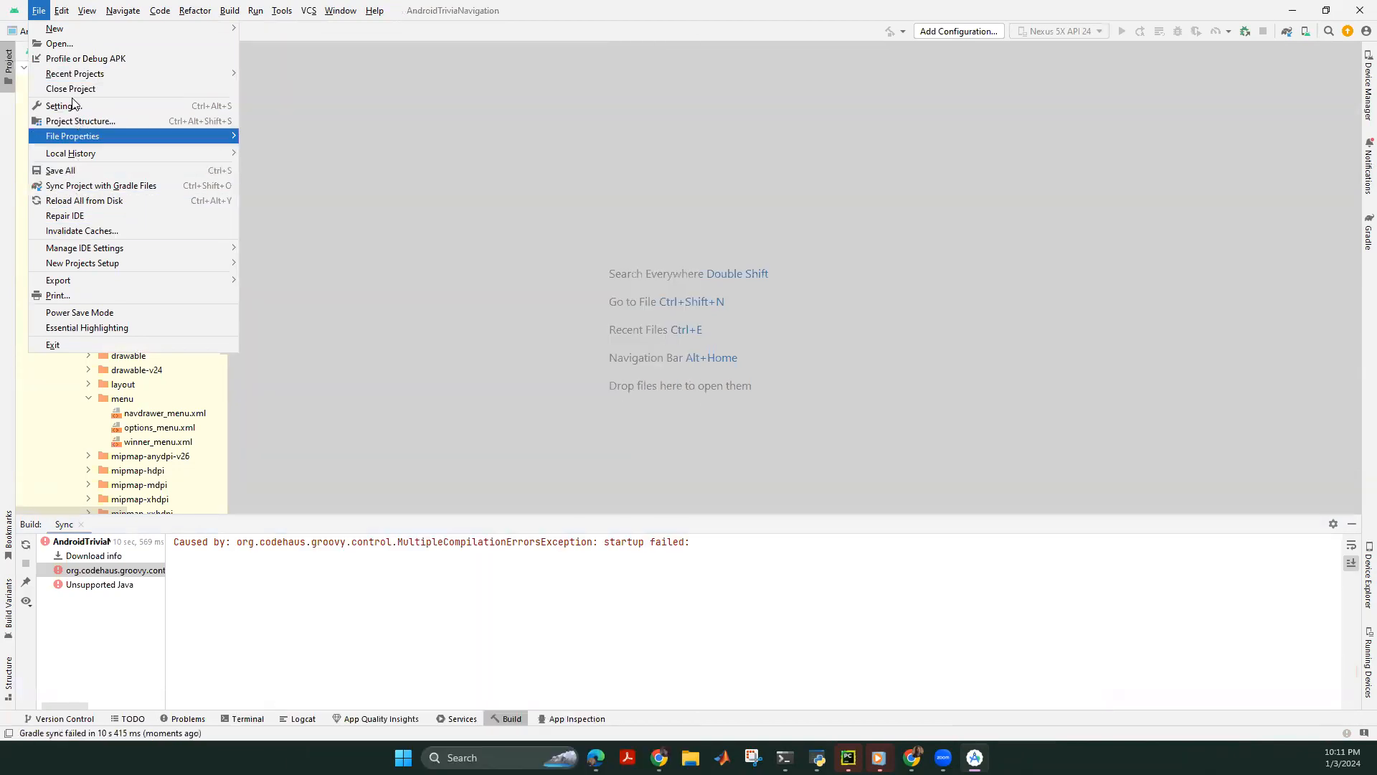
key("Escape")
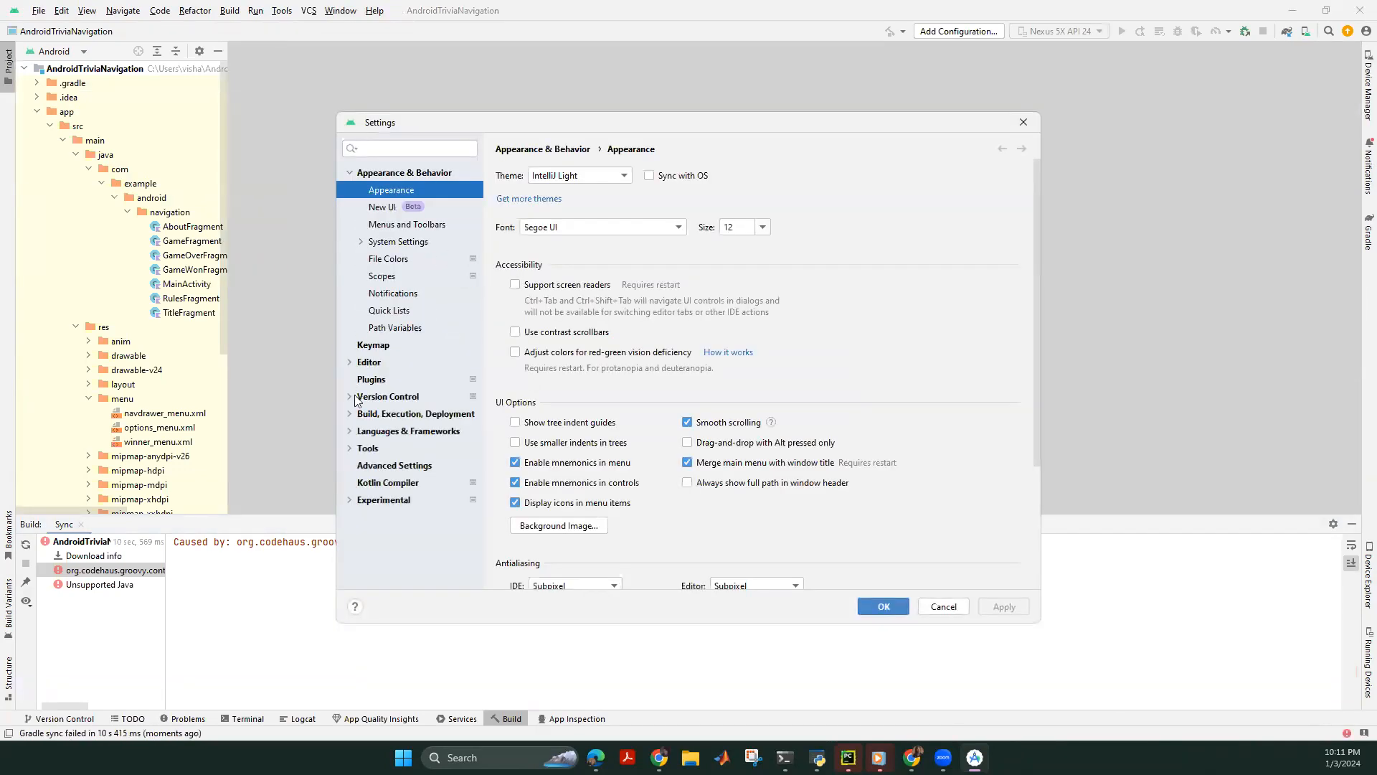
left_click(350, 396)
left_click(386, 534)
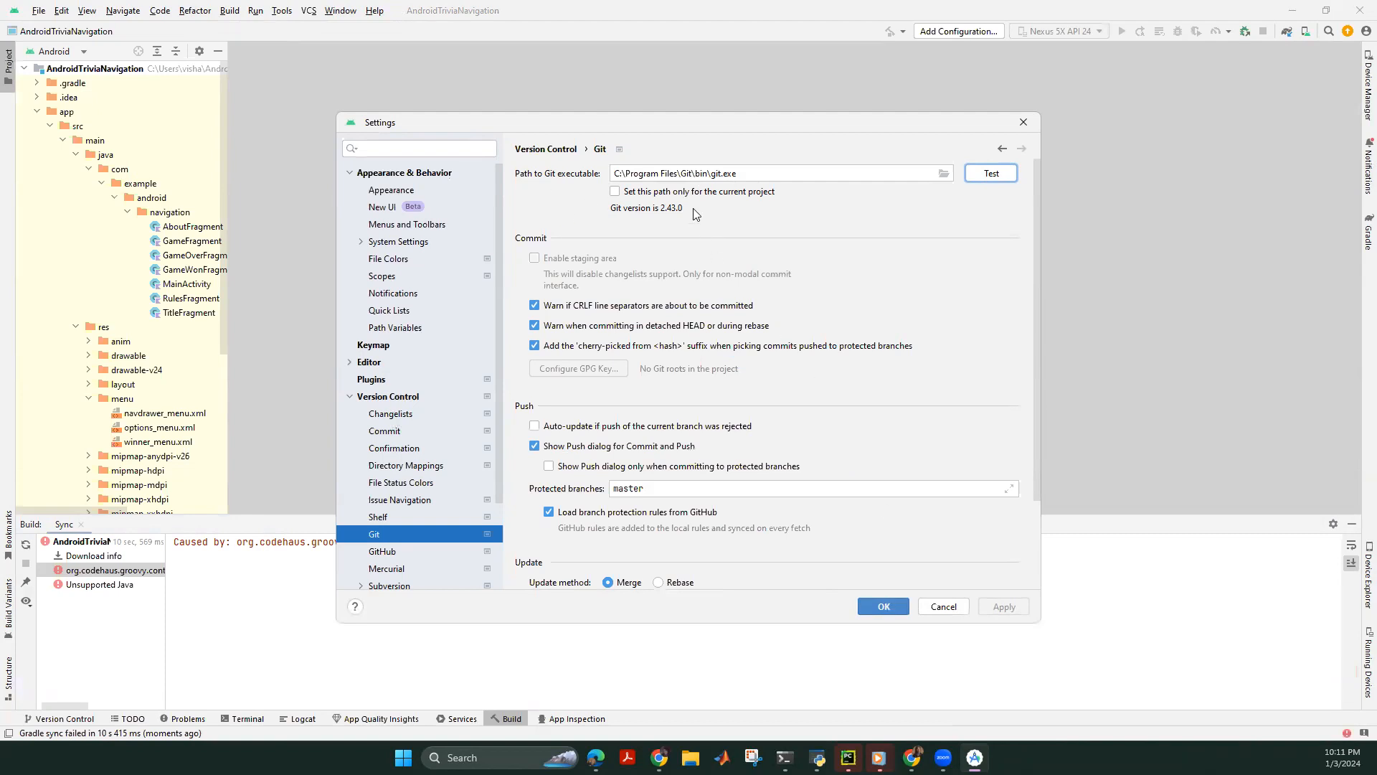
left_click(886, 608)
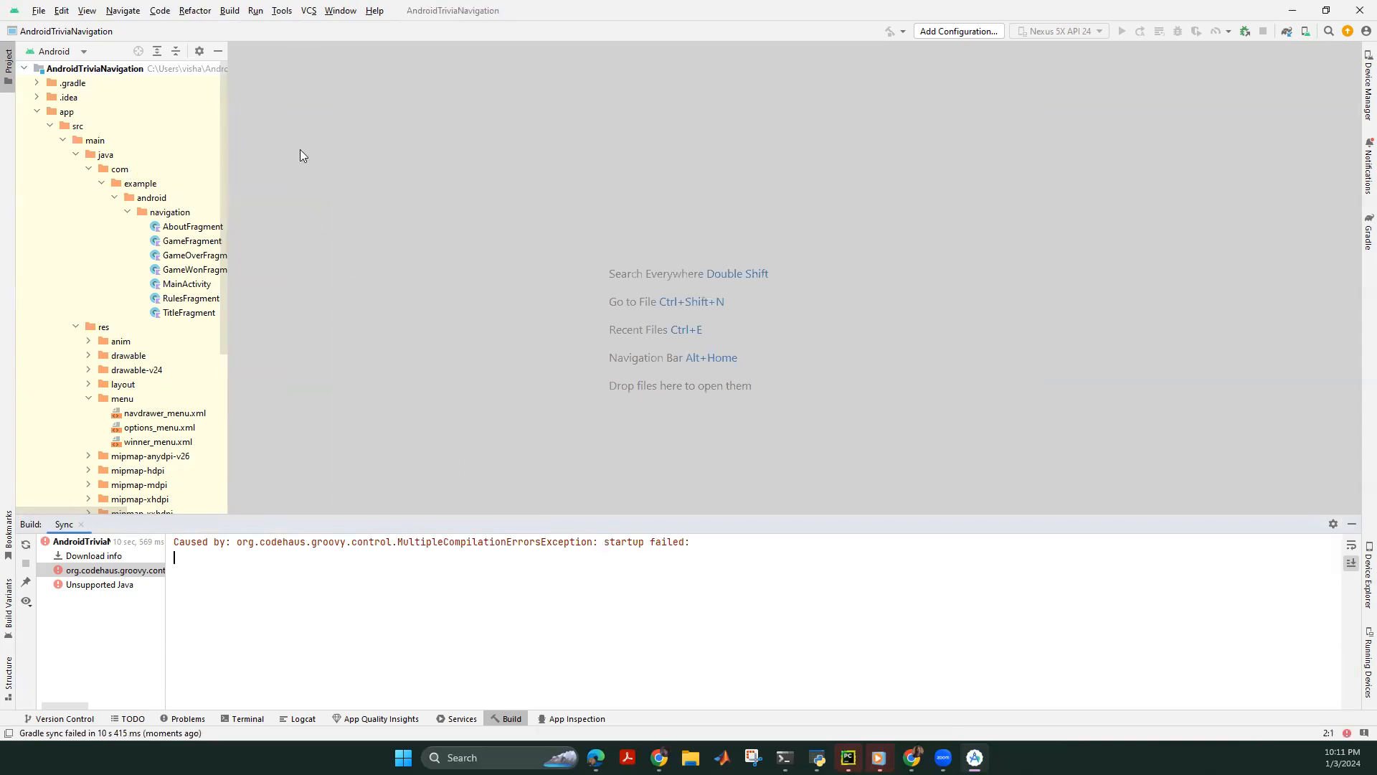
Enable version control integration for the project with Git as the system.
left_click(309, 11)
left_click(344, 31)
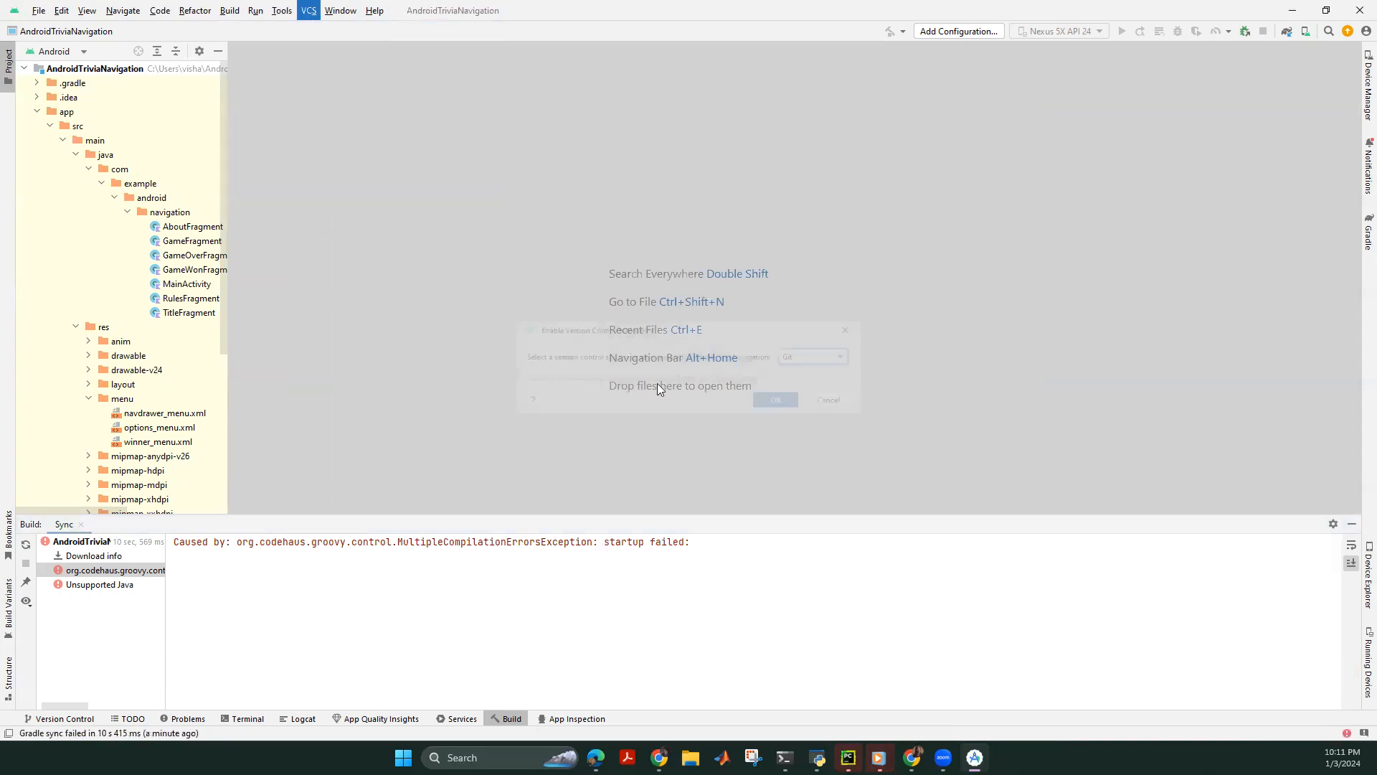
left_click(827, 354)
left_click(827, 354)
left_click(821, 354)
left_click(821, 354)
left_click(837, 354)
left_click(821, 372)
left_click(769, 411)
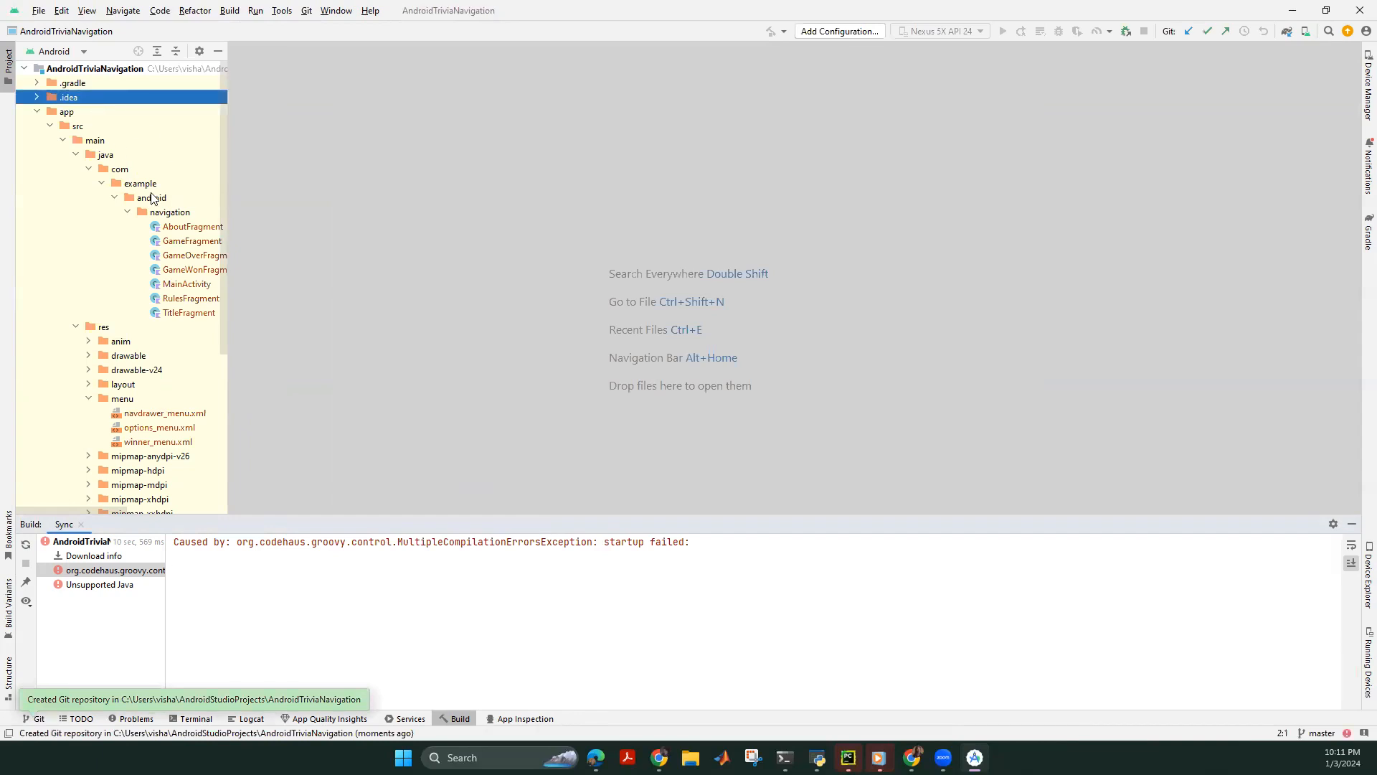
Open AboutFragment.kt in the editor from the Project tree.
scroll(172, 143, "down", 1)
double_click(191, 184)
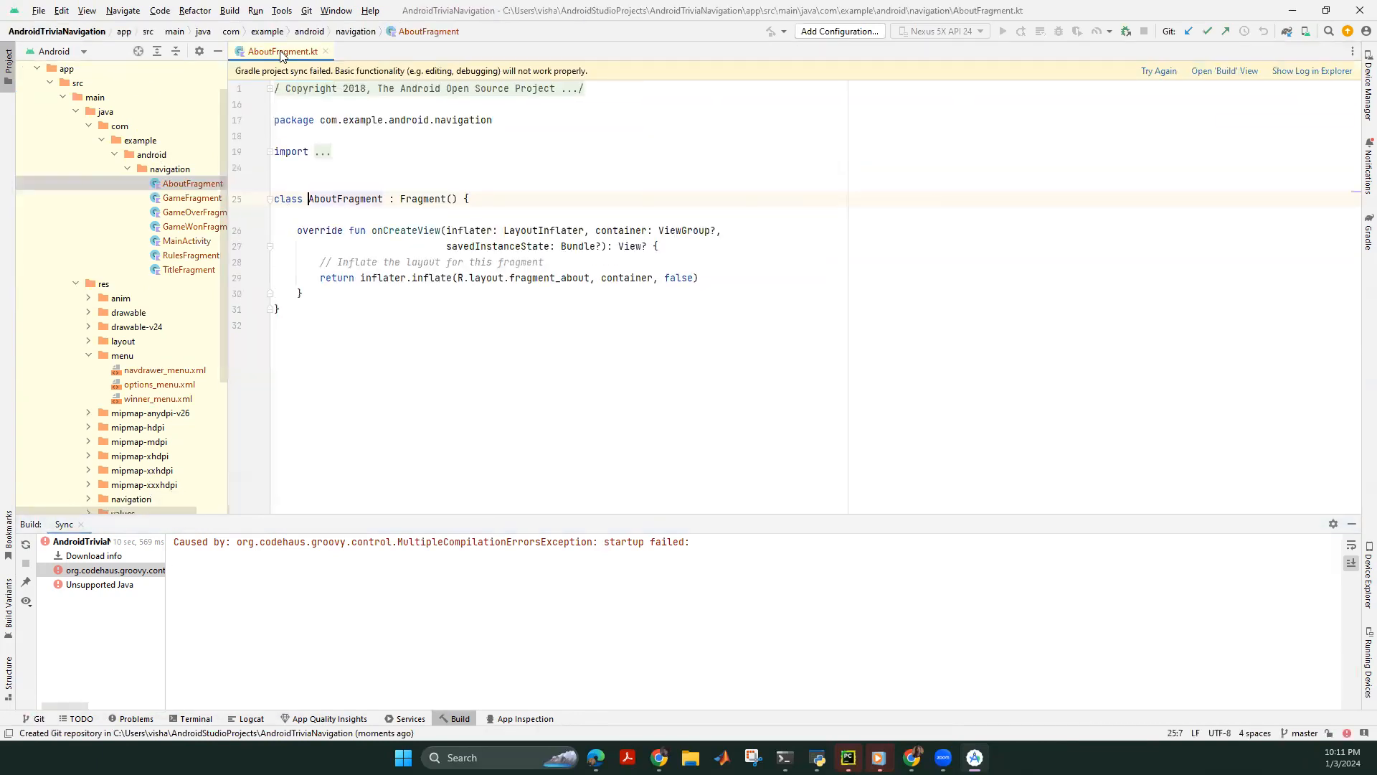
left_click(198, 198)
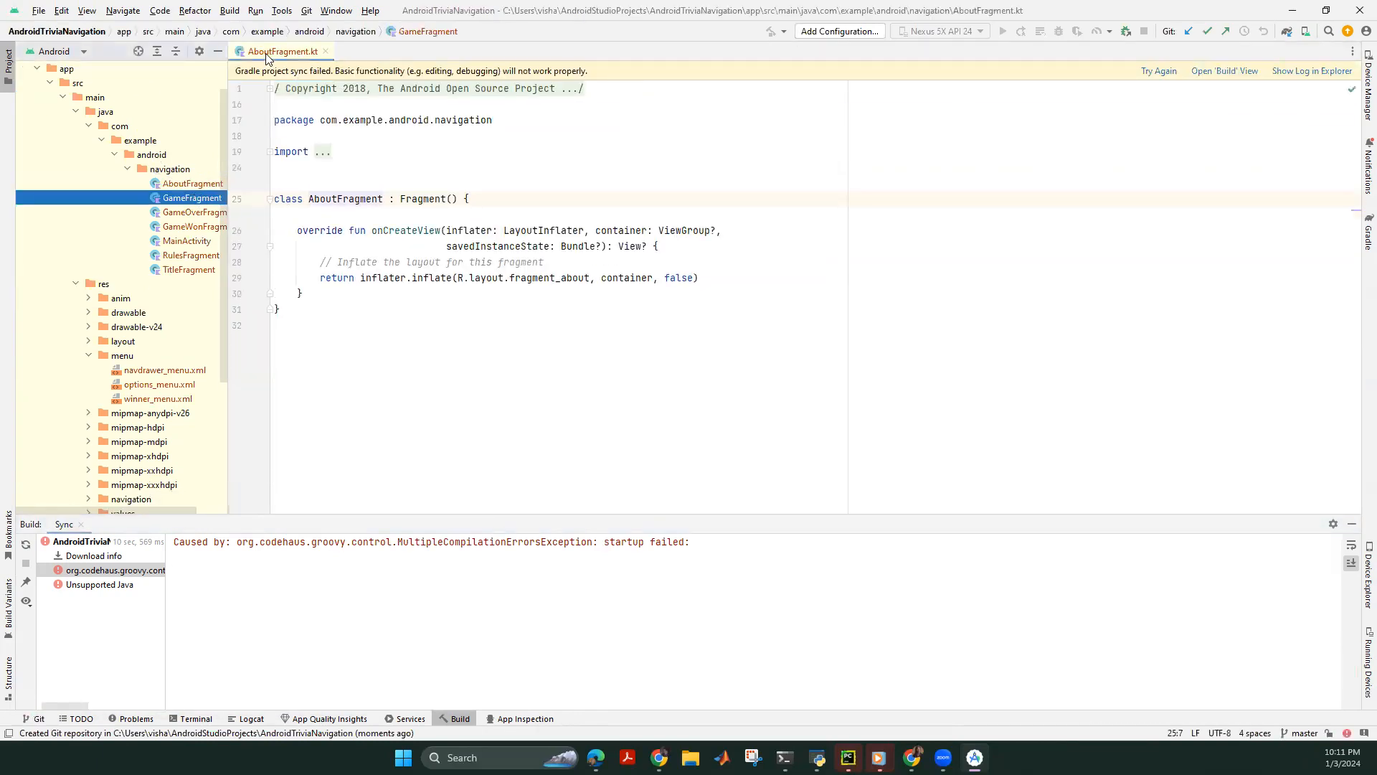
left_click(192, 185)
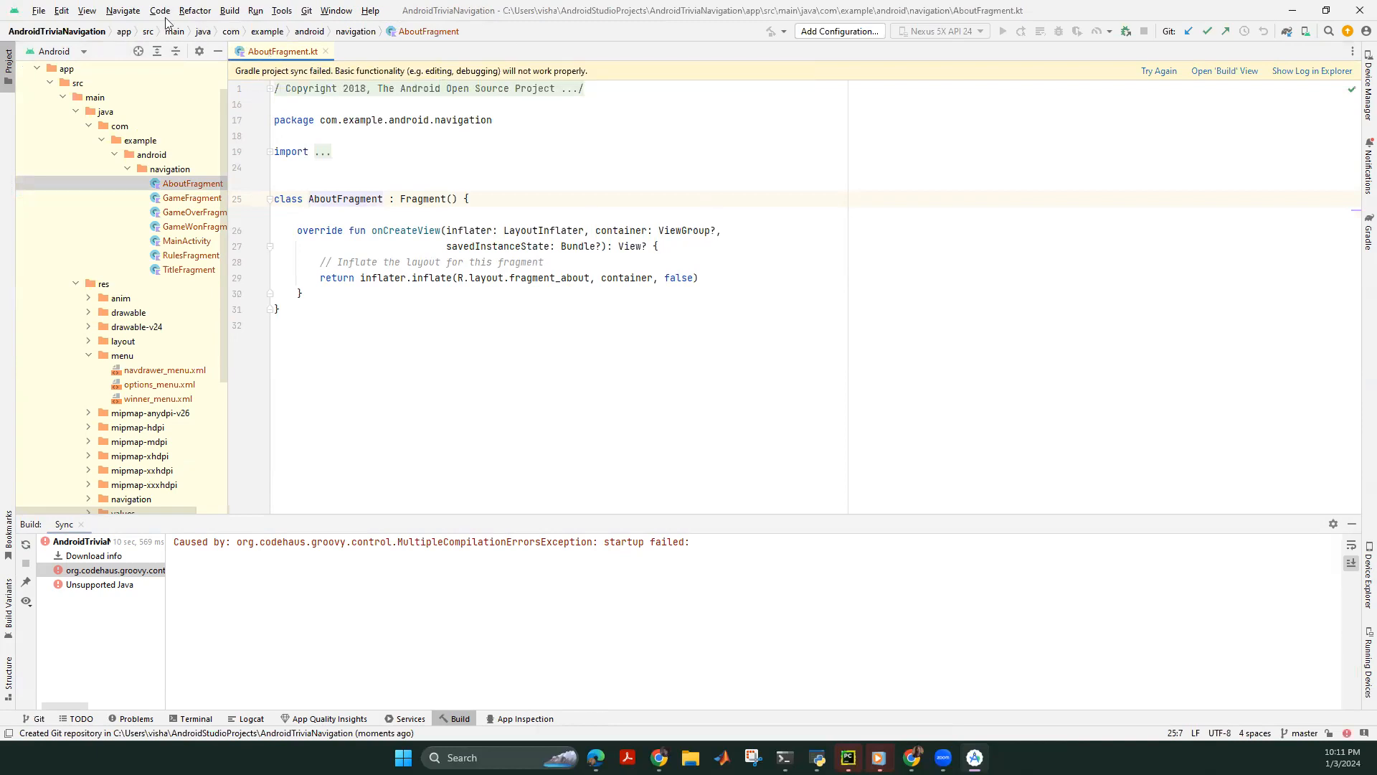
left_click(38, 11)
left_click(473, 152)
scroll(63, 79, "up", 1)
Use Git > Add on the AndroidTriviaNavigation root to stage every project file.
right_click(73, 69)
left_click(706, 278)
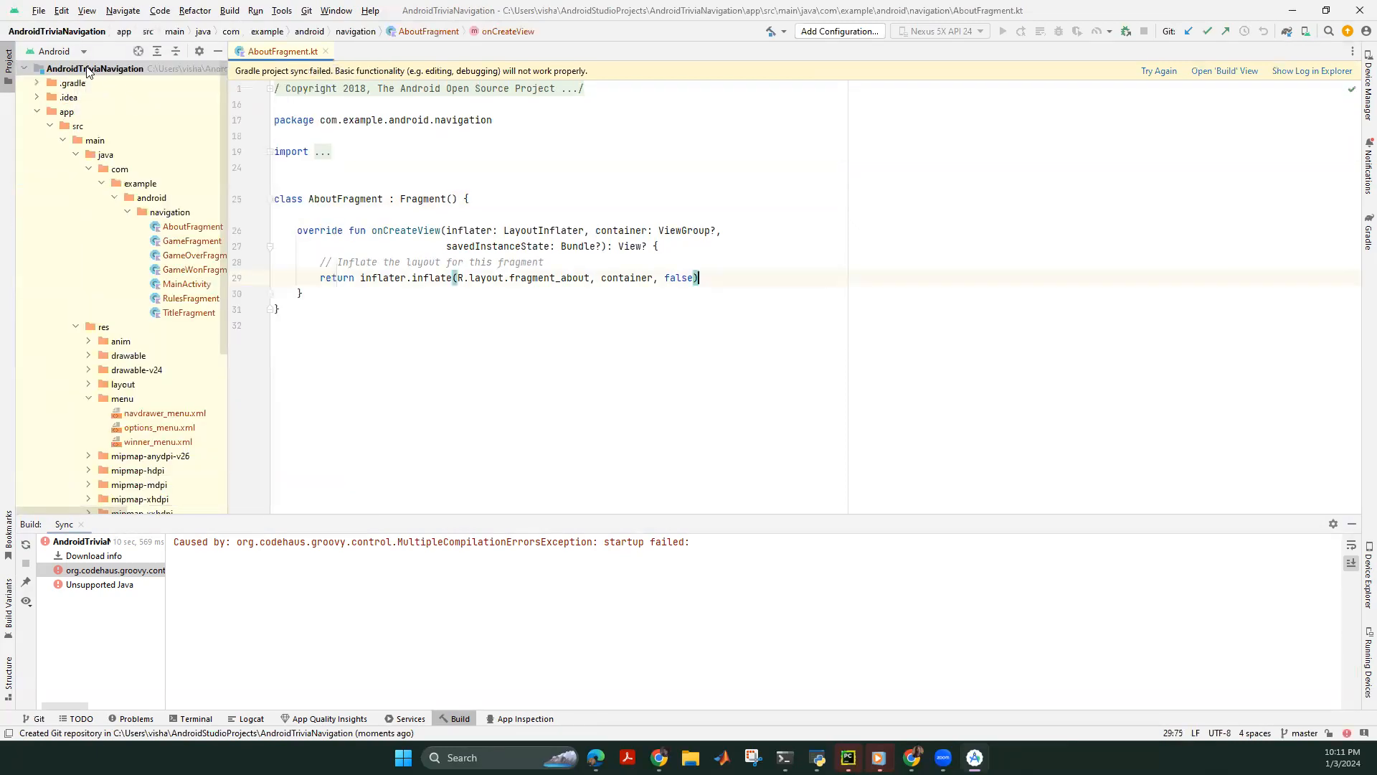
right_click(86, 66)
mouse_move(143, 366)
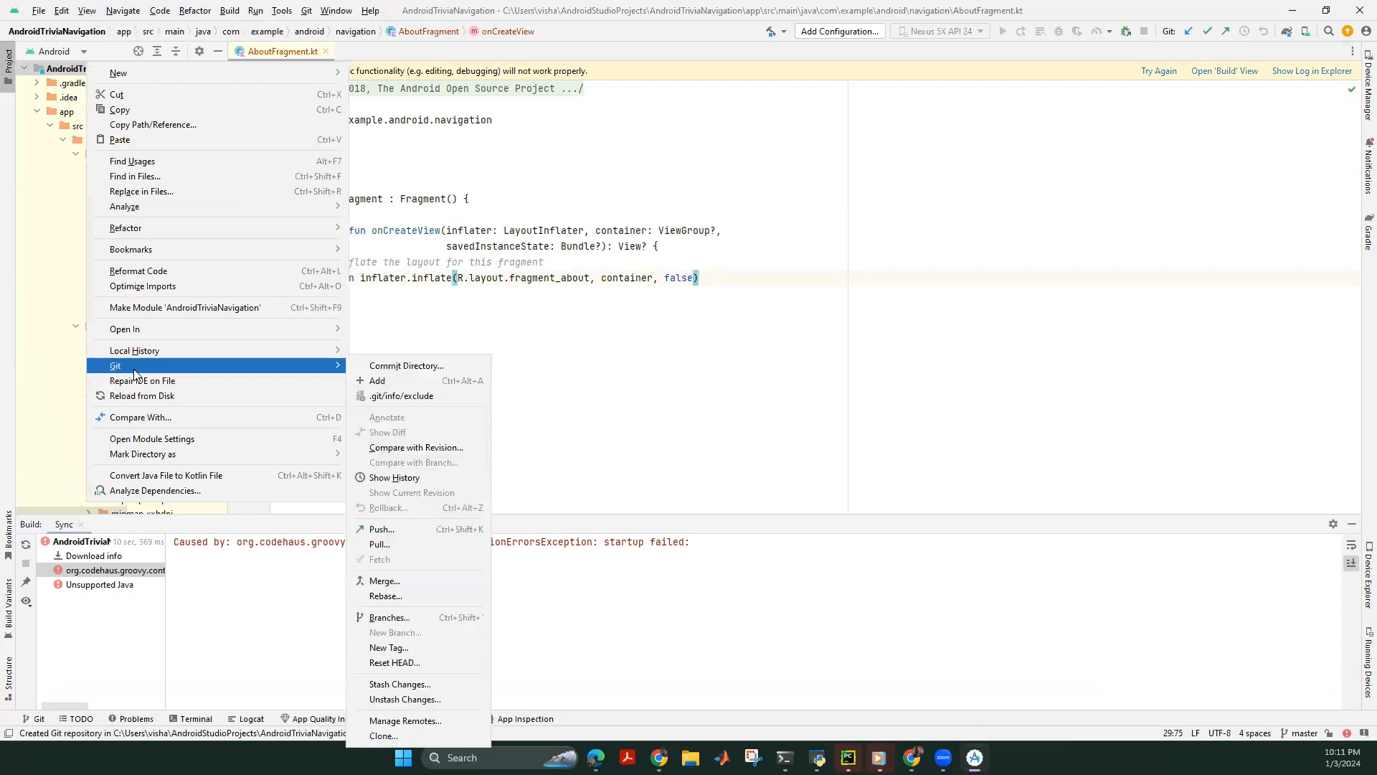
left_click(383, 382)
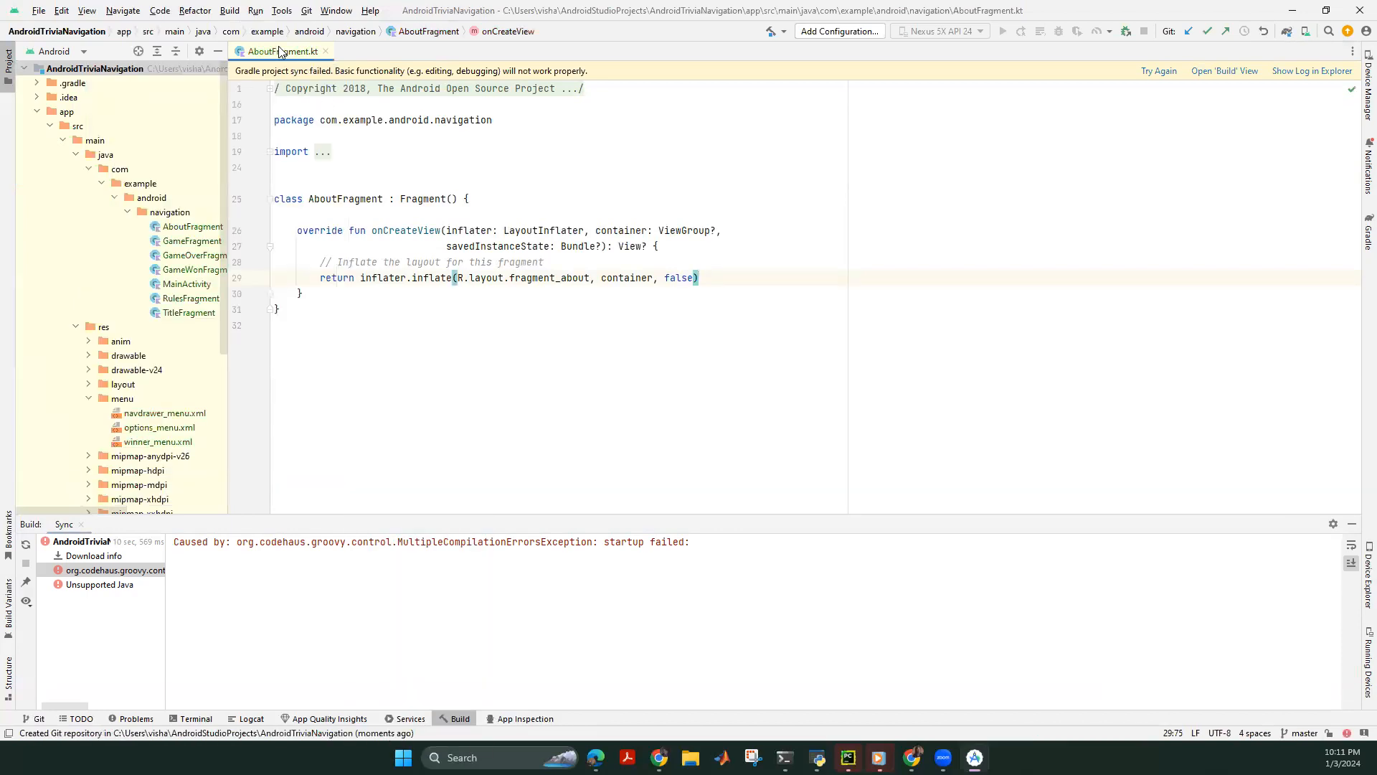
scroll(184, 461, "down", 6)
scroll(124, 398, "up", 6)
right_click(54, 67)
mouse_move(103, 366)
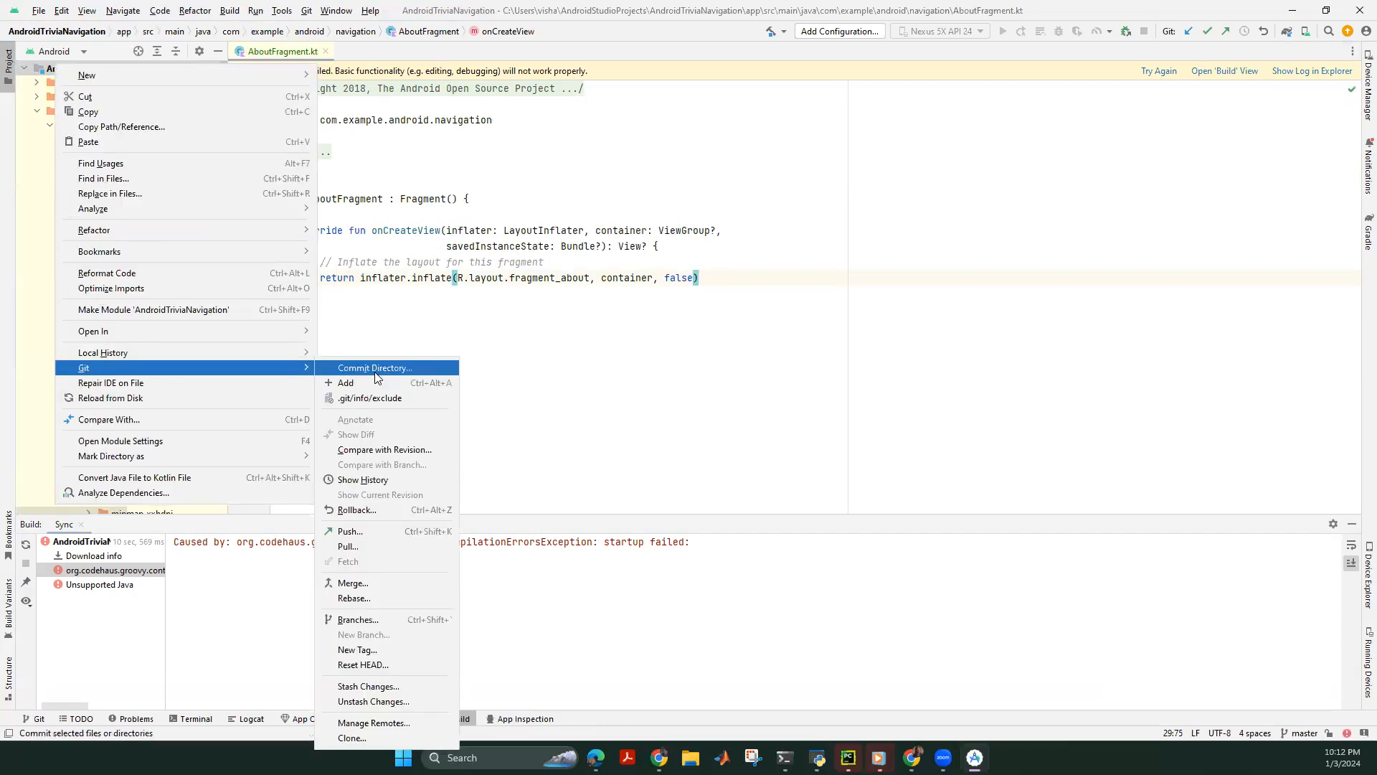
left_click(630, 353)
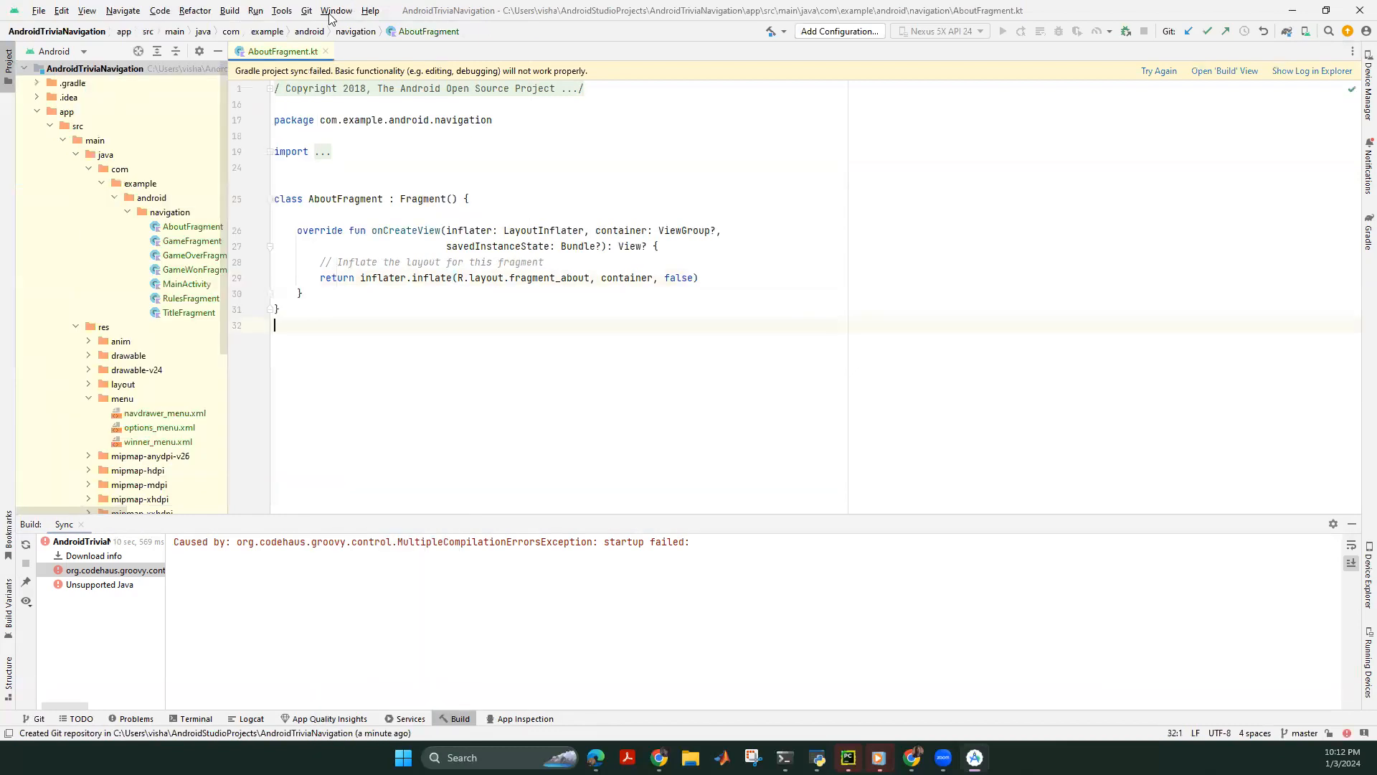
left_click(308, 13)
Write the commit message 'initial update' and commit the 73 added files.
left_click(331, 31)
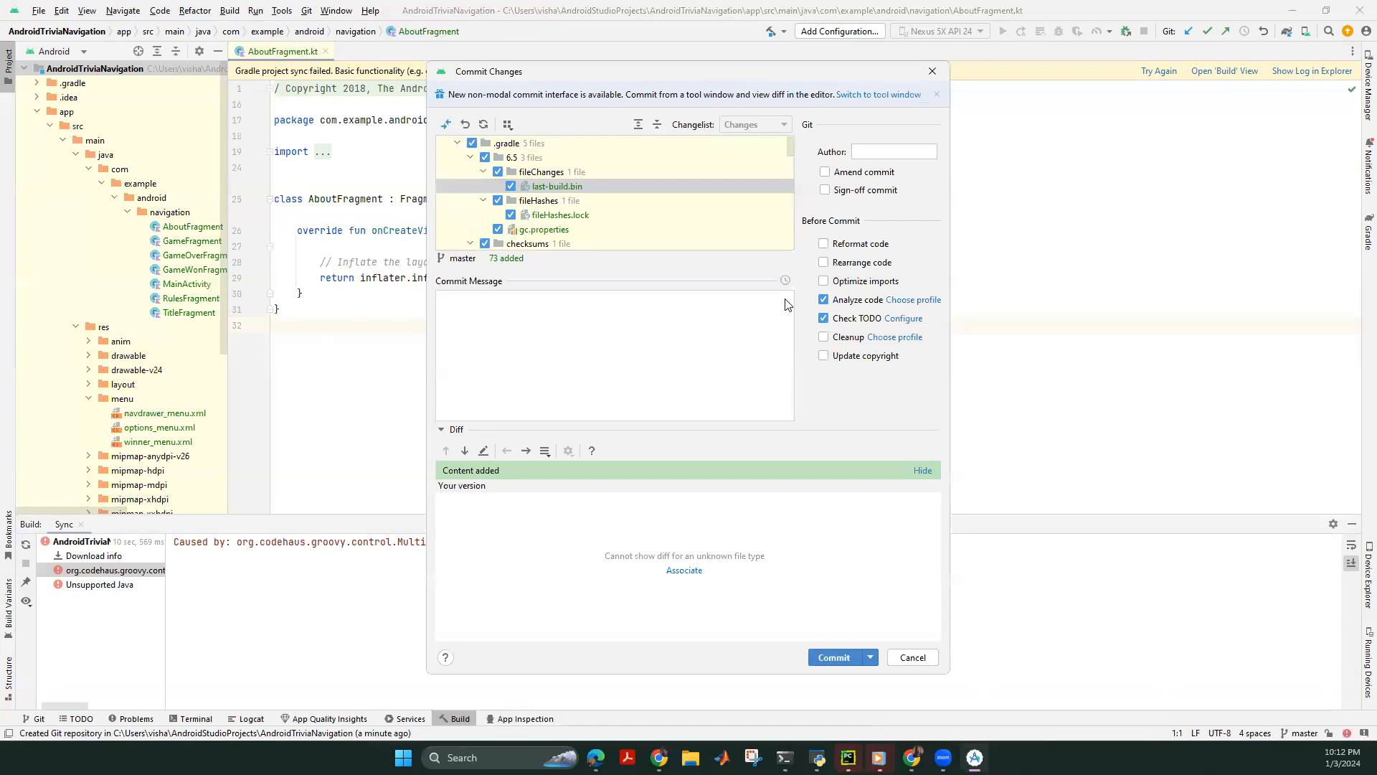
type("niti")
type("al version")
type(" of this app")
left_click_drag(546, 303, 786, 335)
key("BackSpace")
key("BackSpace")
key("BackSpace")
key("BackSpace")
key("BackSpace")
key("BackSpace")
key("BackSpace")
key("BackSpace")
key("BackSpace")
key("BackSpace")
type("update")
left_click_drag(540, 302, 405, 297)
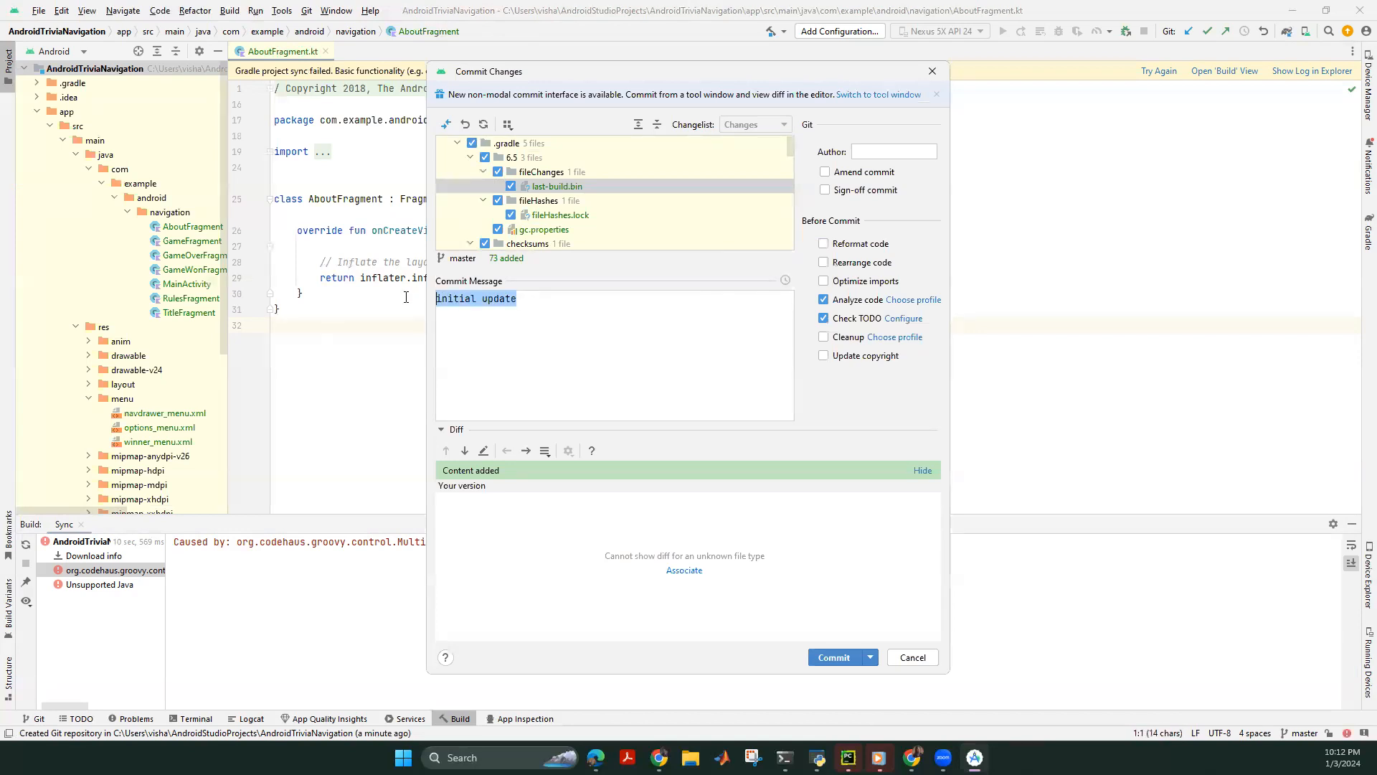
left_click(559, 331)
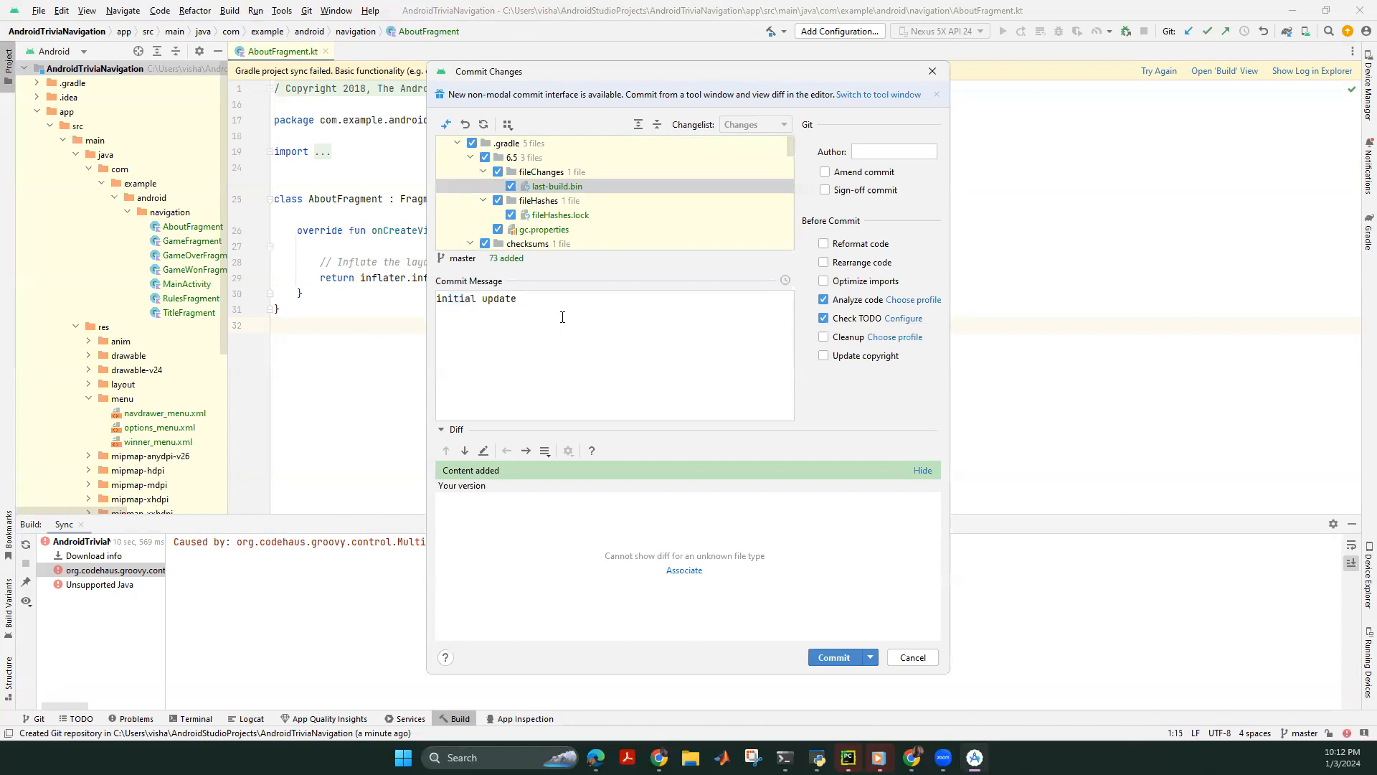
left_click_drag(562, 302, 387, 304)
left_click(494, 347)
left_click_drag(538, 304, 426, 301)
left_click_drag(521, 309, 406, 305)
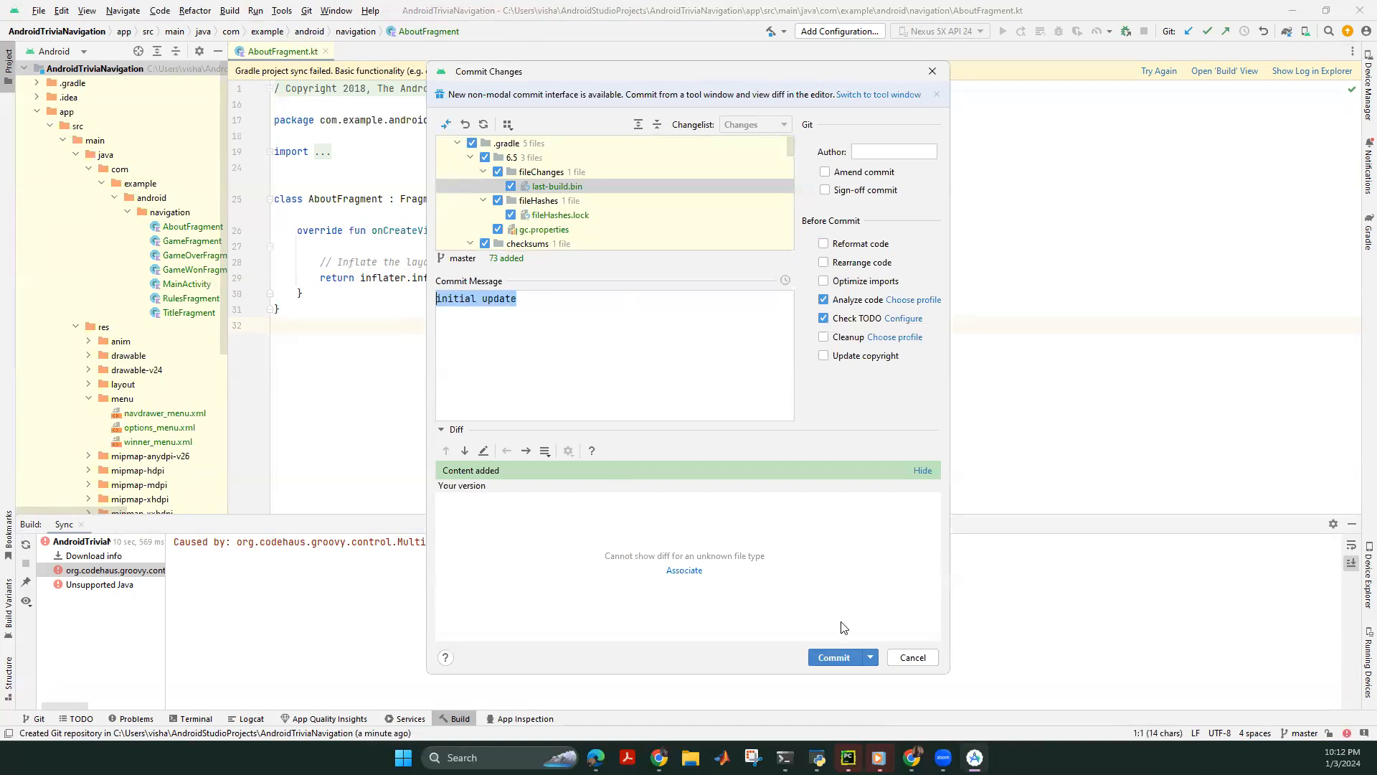
left_click(832, 657)
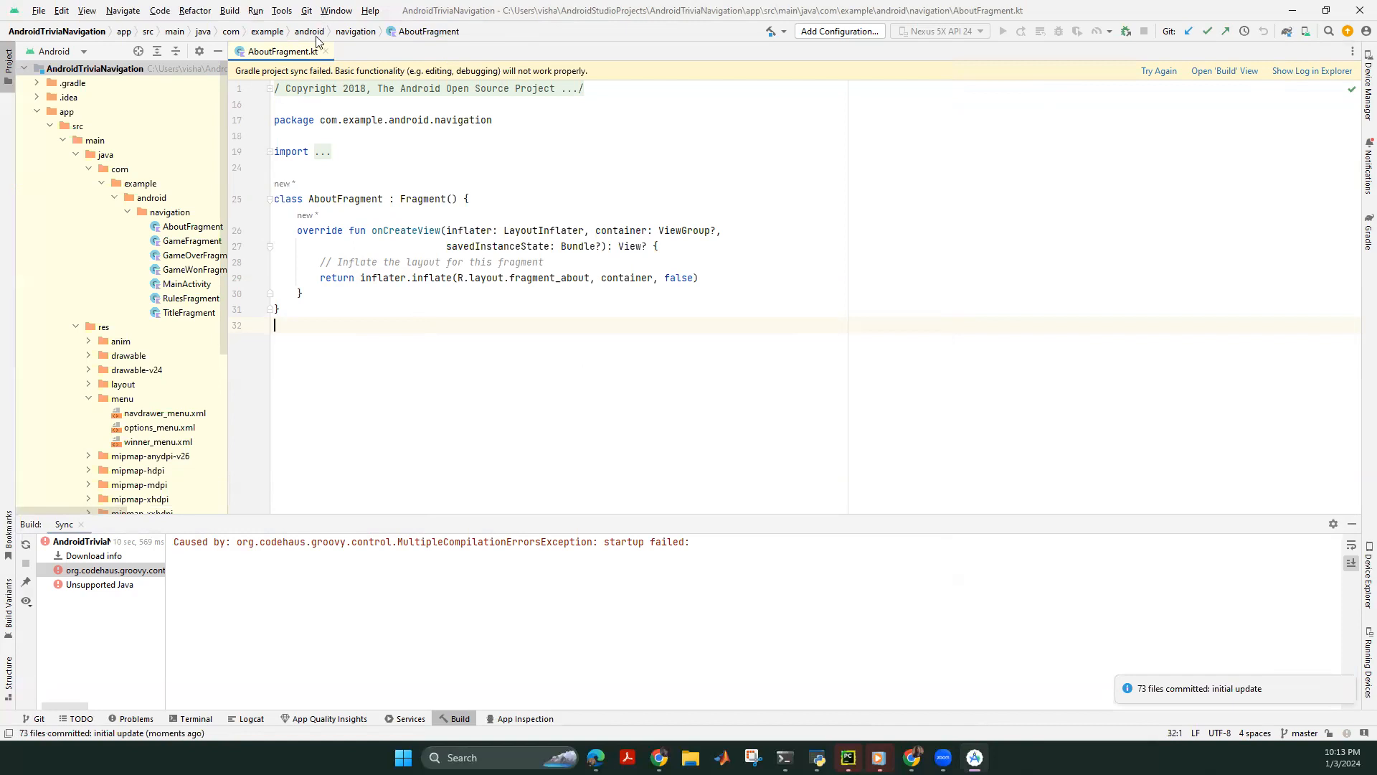
Open the Push Commits dialog for master, then bring Chrome to the front.
left_click(306, 10)
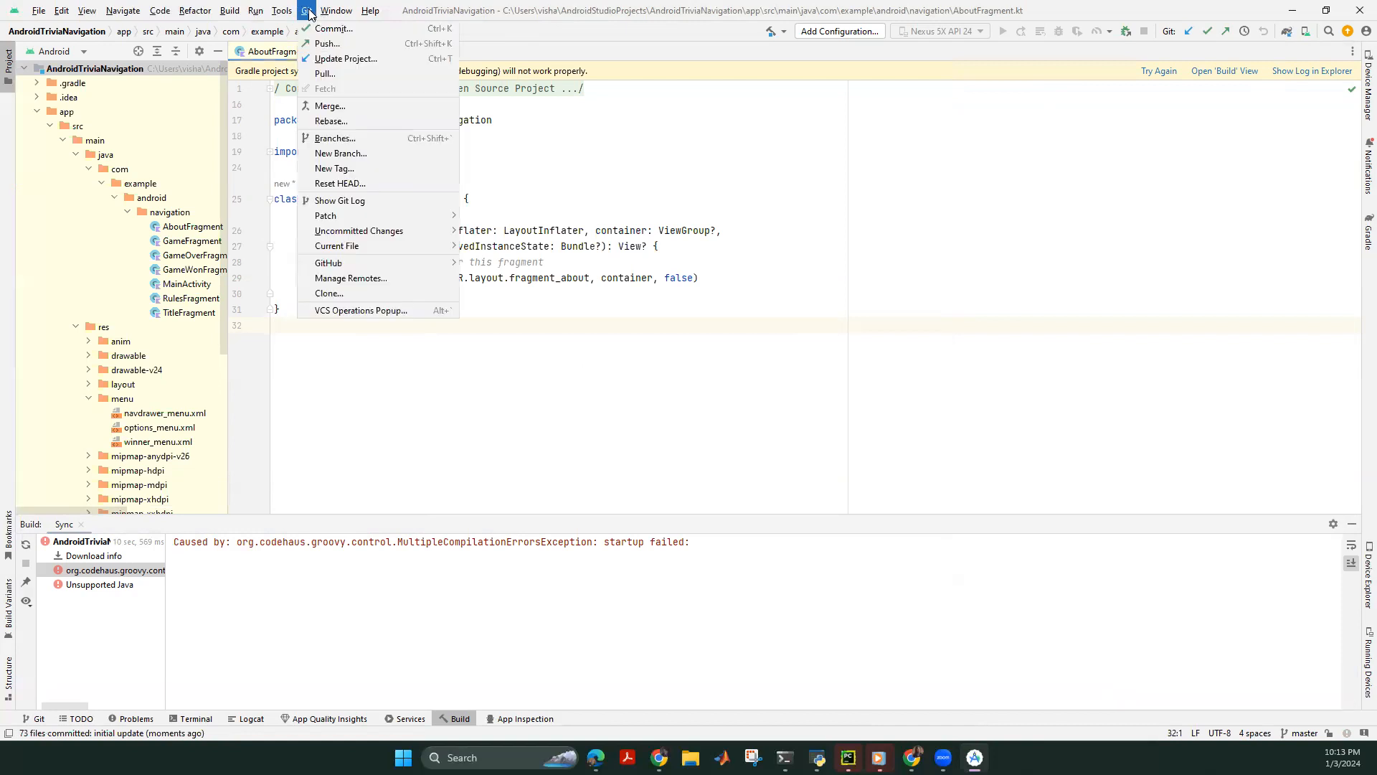
left_click(335, 44)
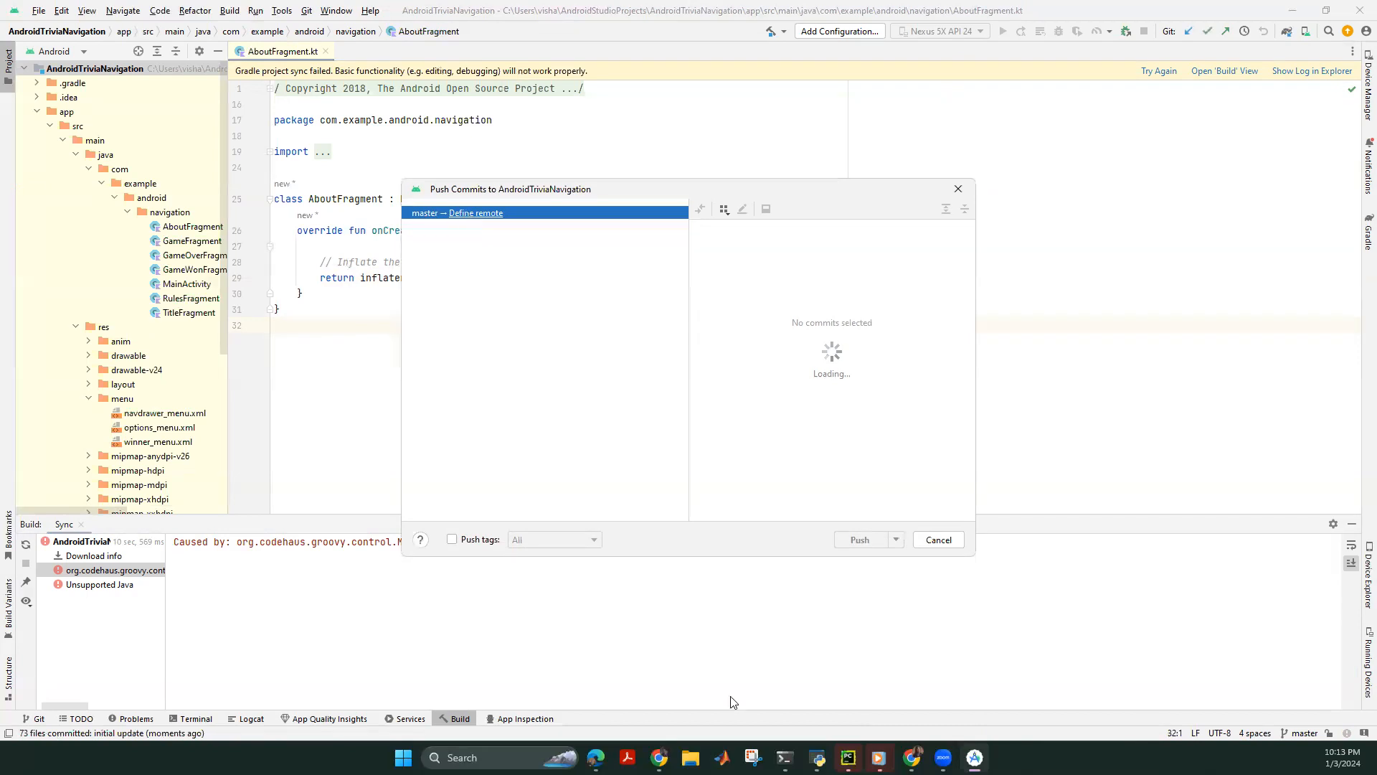
left_click(658, 757)
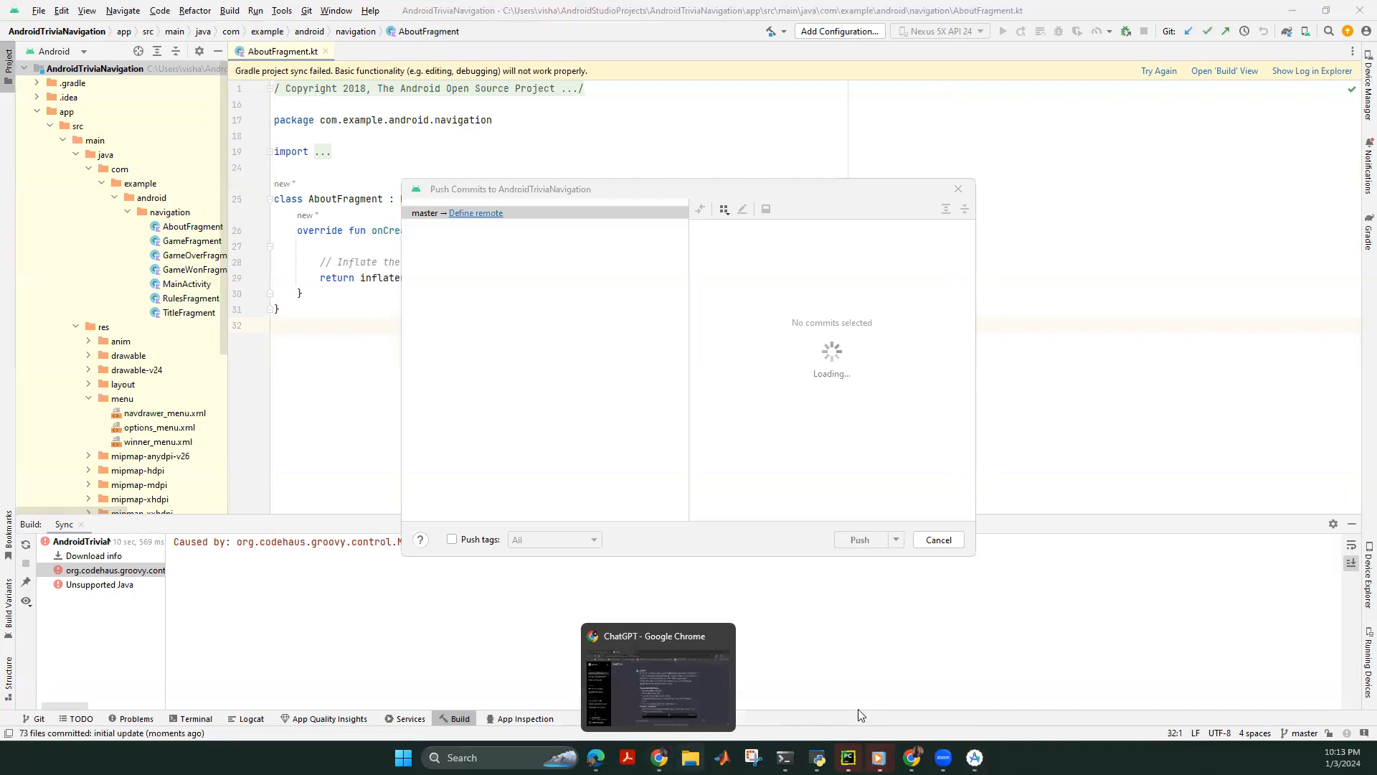
mouse_move(785, 757)
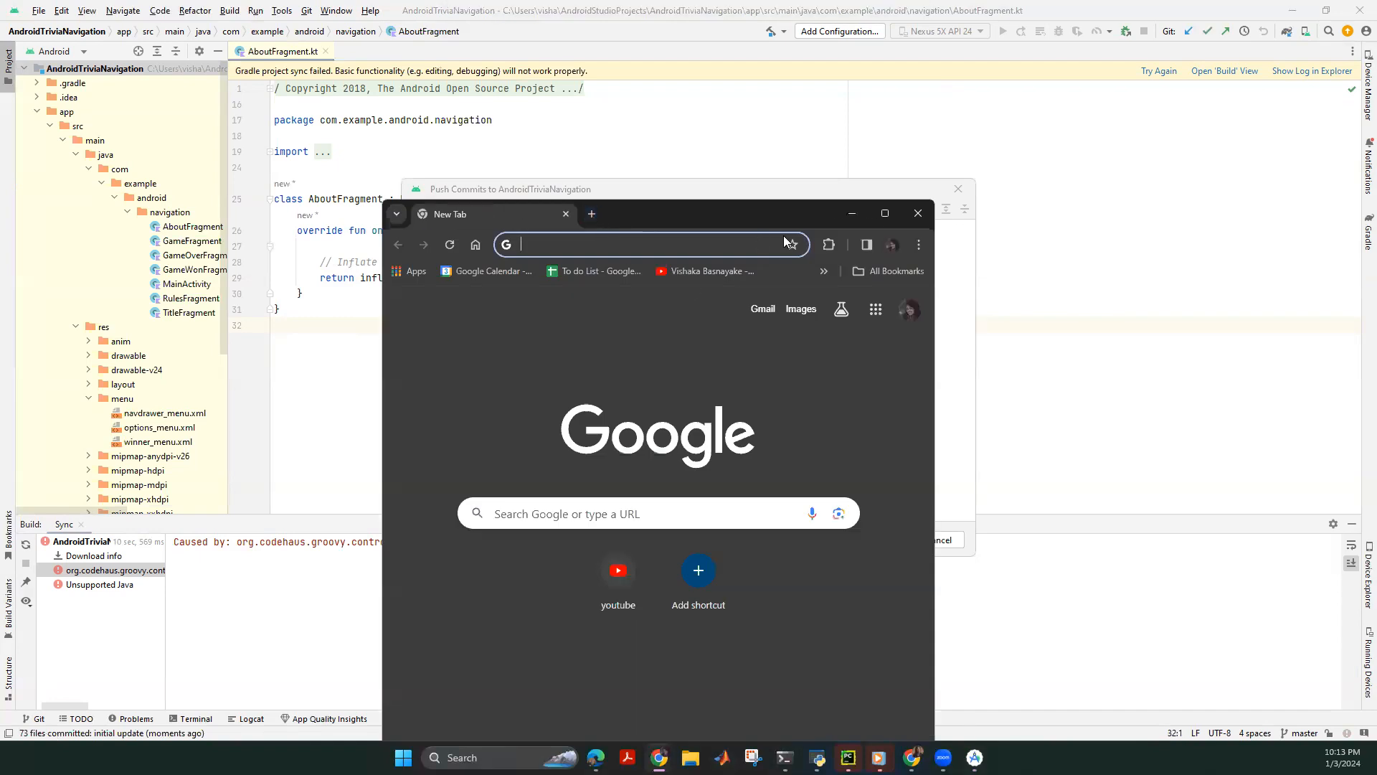
Go to your GitHub repositories and start a new repository.
double_click(822, 213)
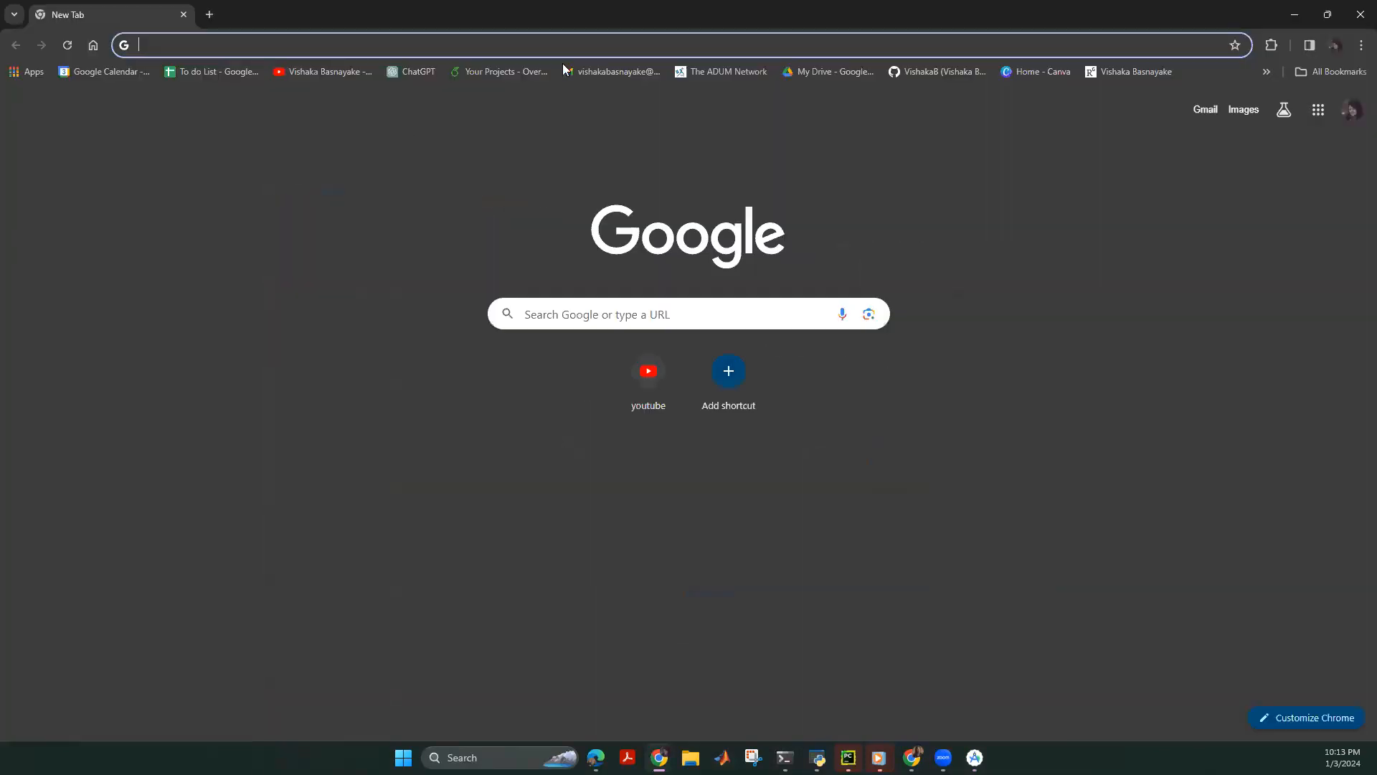
left_click(934, 72)
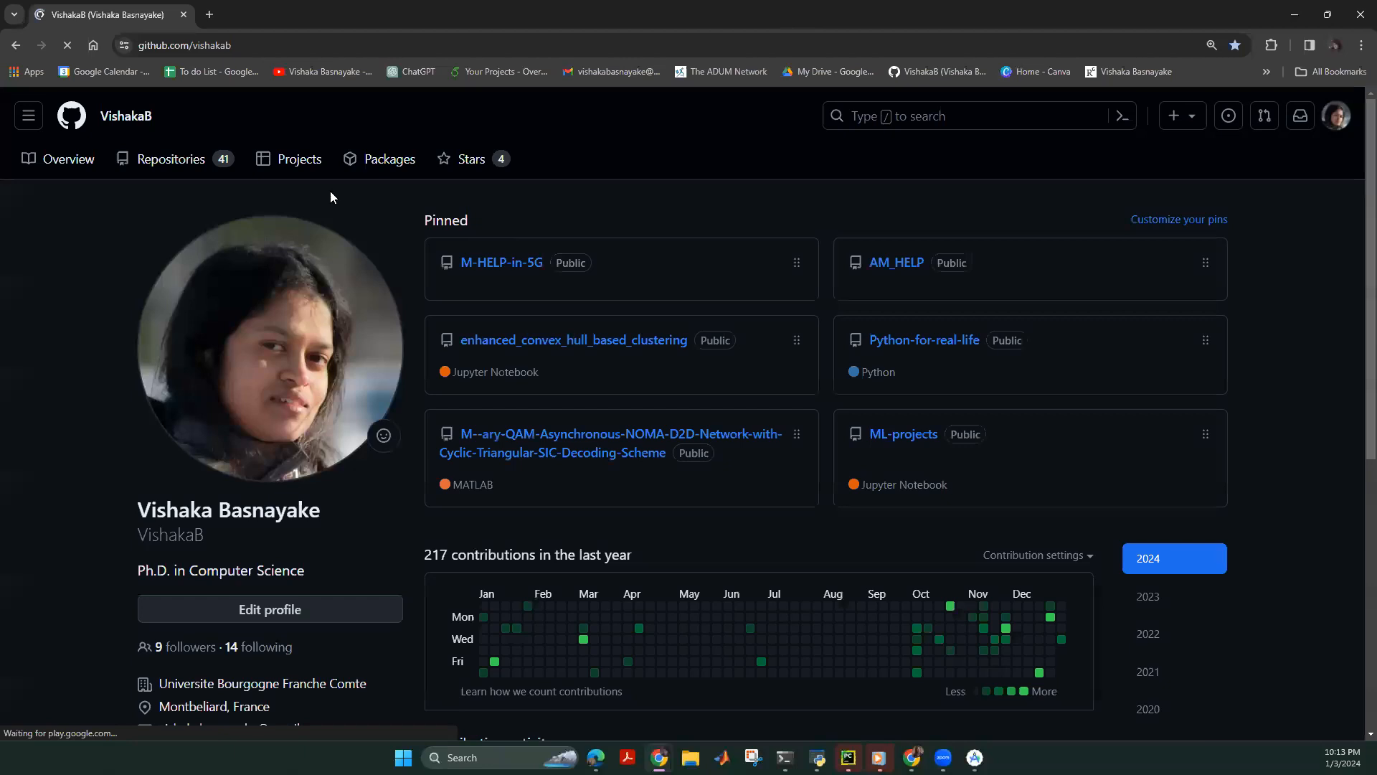
left_click(194, 156)
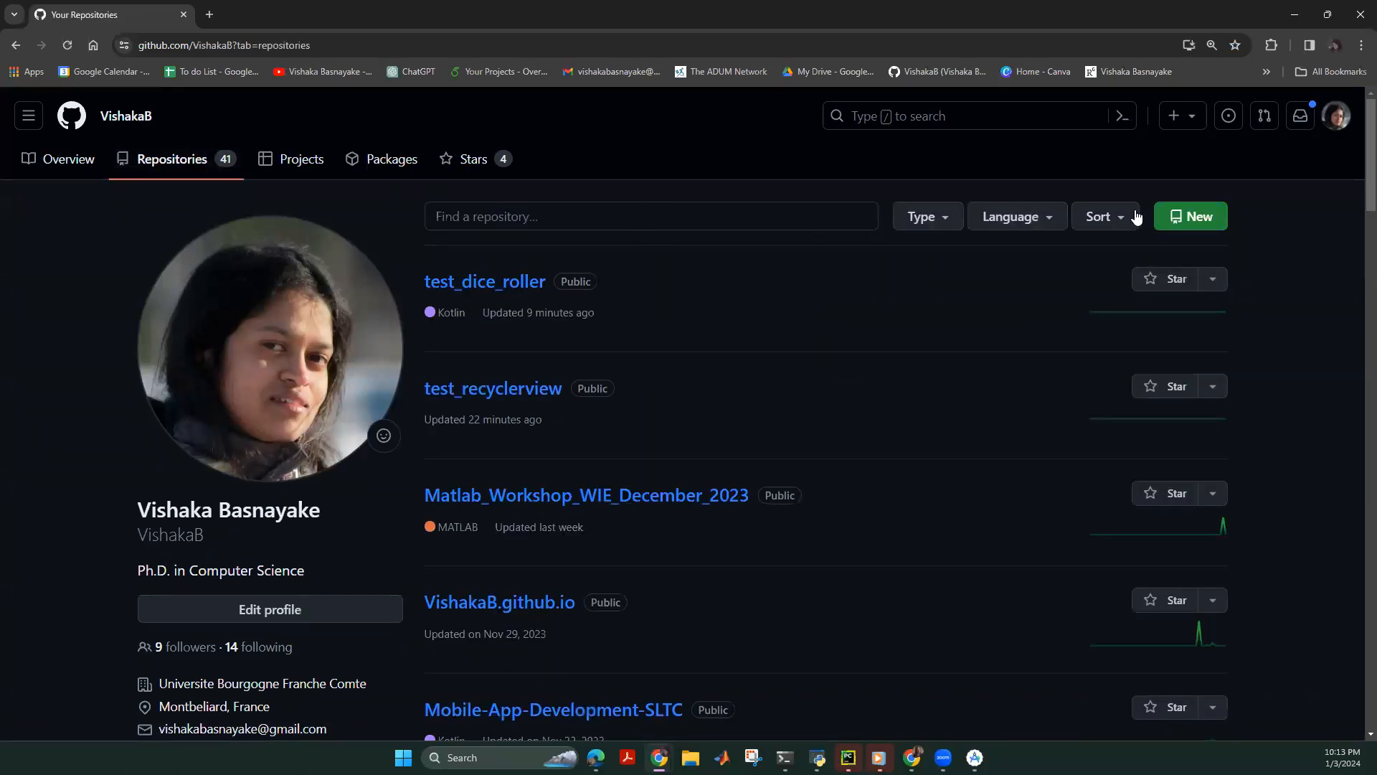
left_click(1171, 117)
left_click(1076, 152)
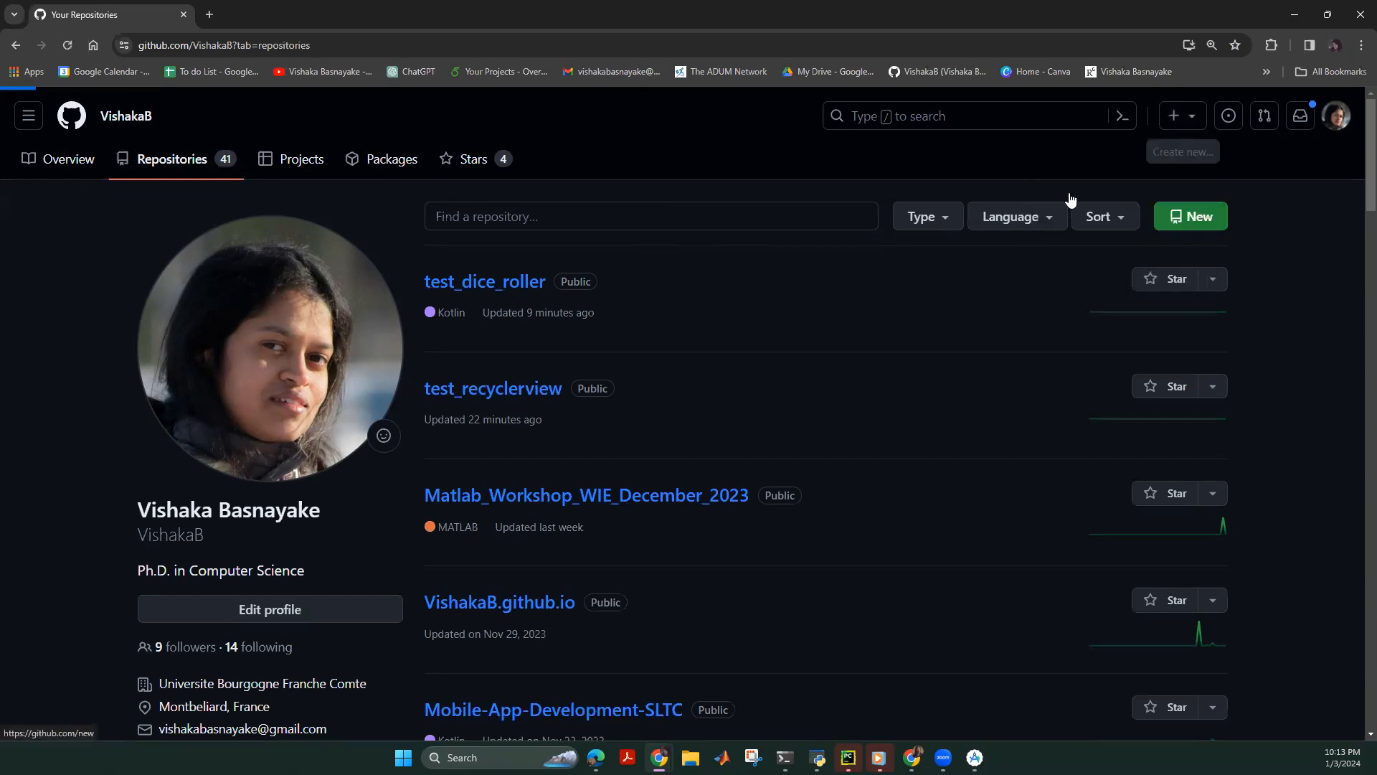
Name the new repository tip_calculator_app.
left_click(585, 336)
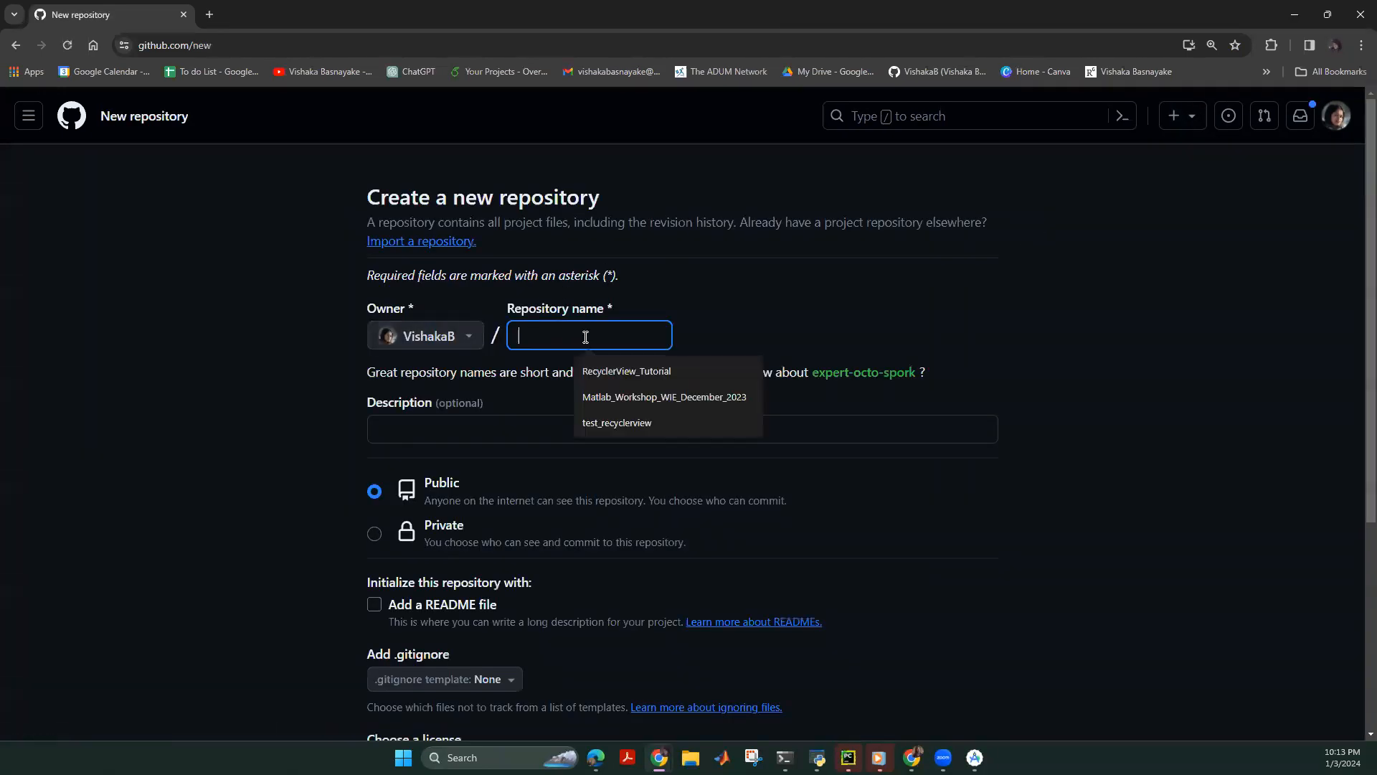
type("test")
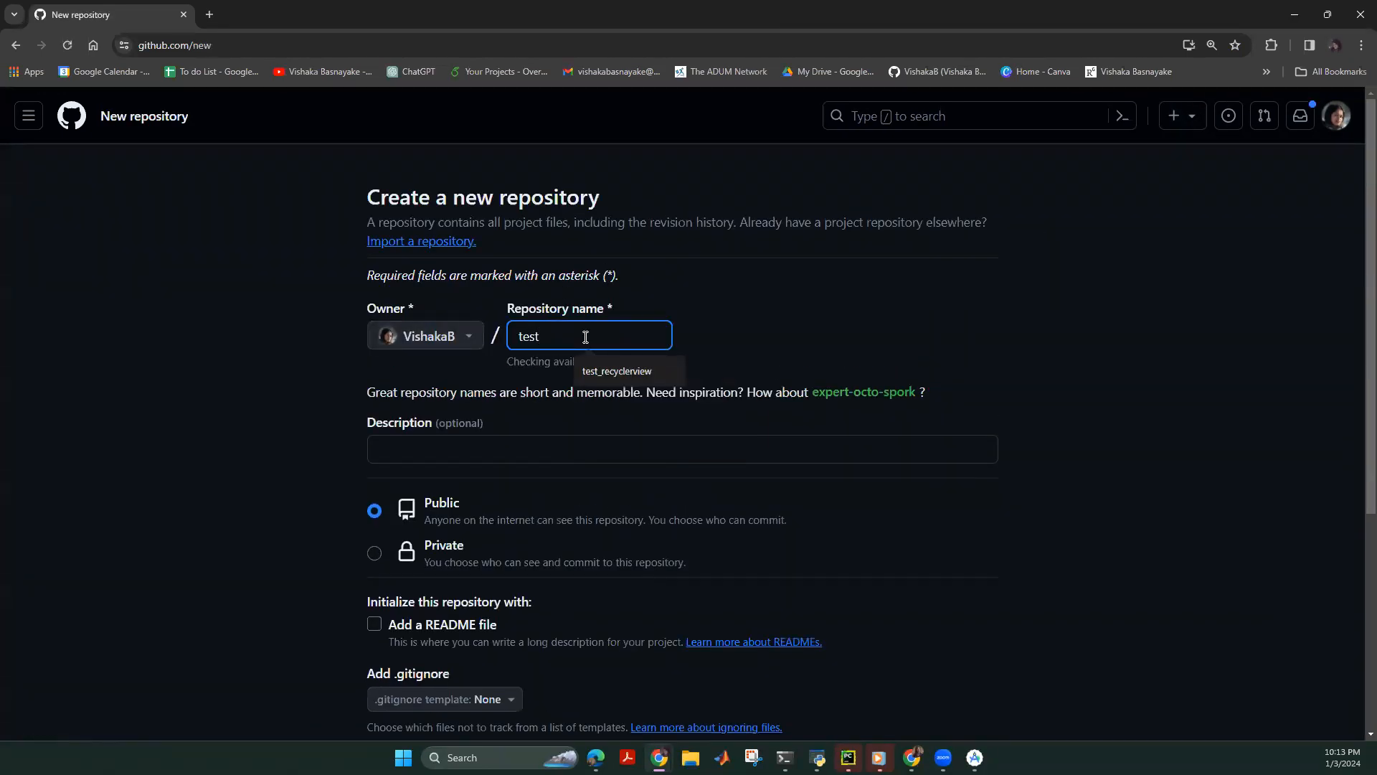
type("ing)reop")
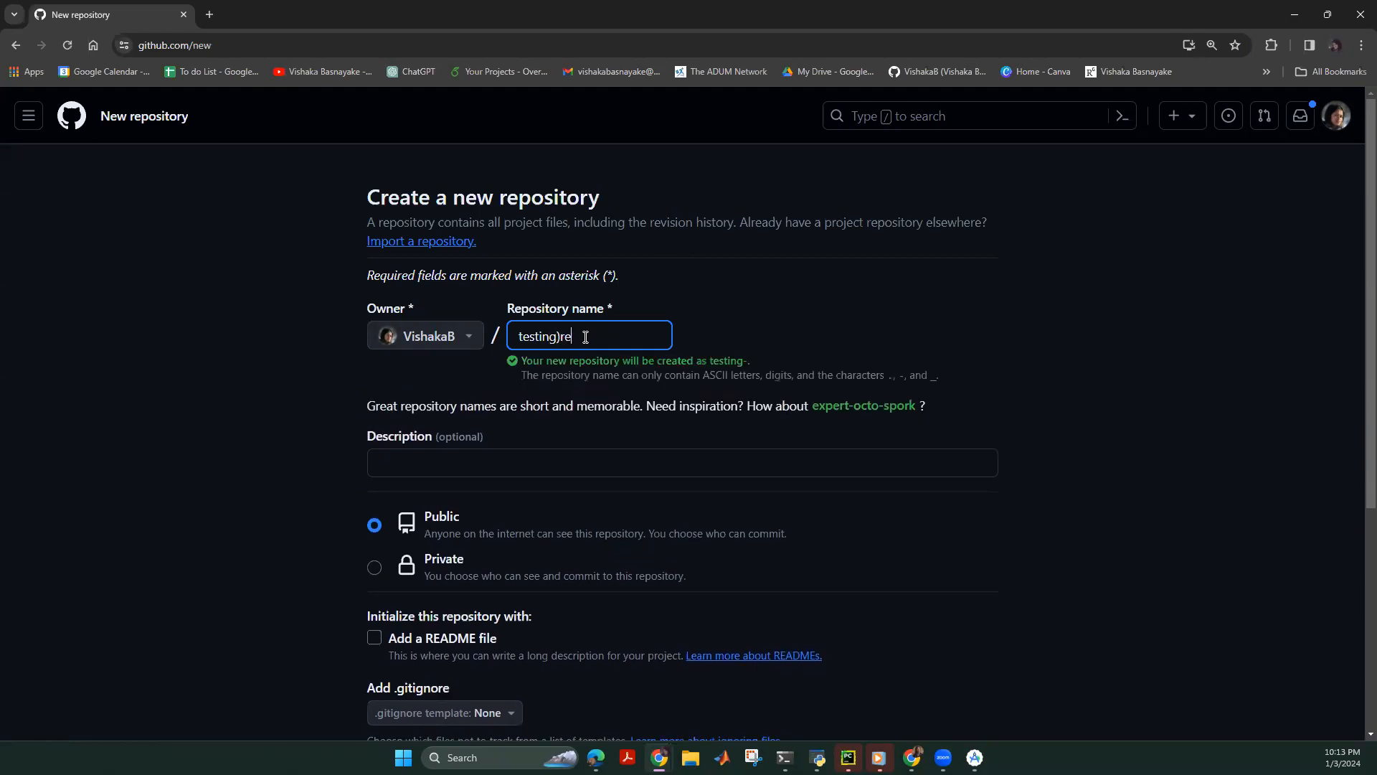
key("BackSpace")
key("BackSpace")
key("BackSpace")
key("BackSpace")
key("BackSpace")
type(")re")
key("BackSpace")
key("BackSpace")
key("BackSpace")
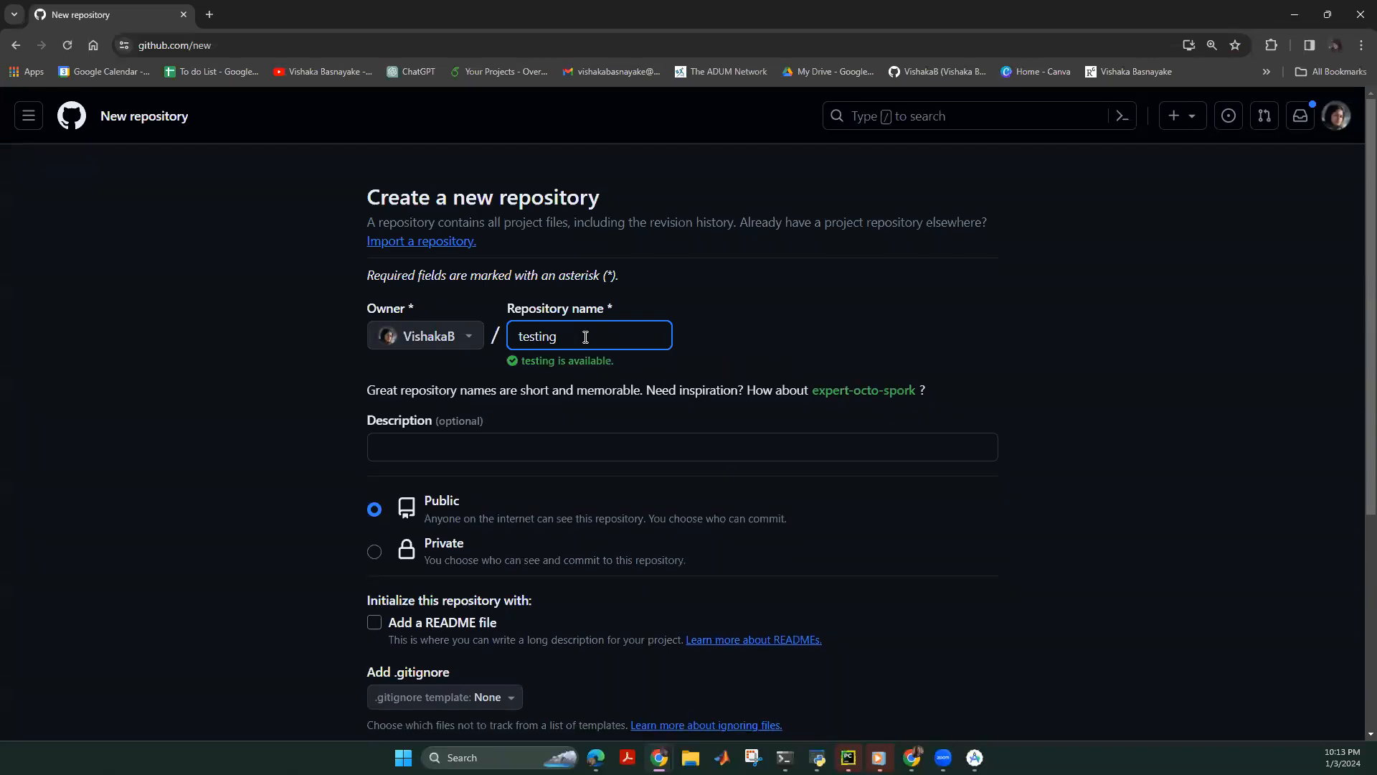
type("_repo")
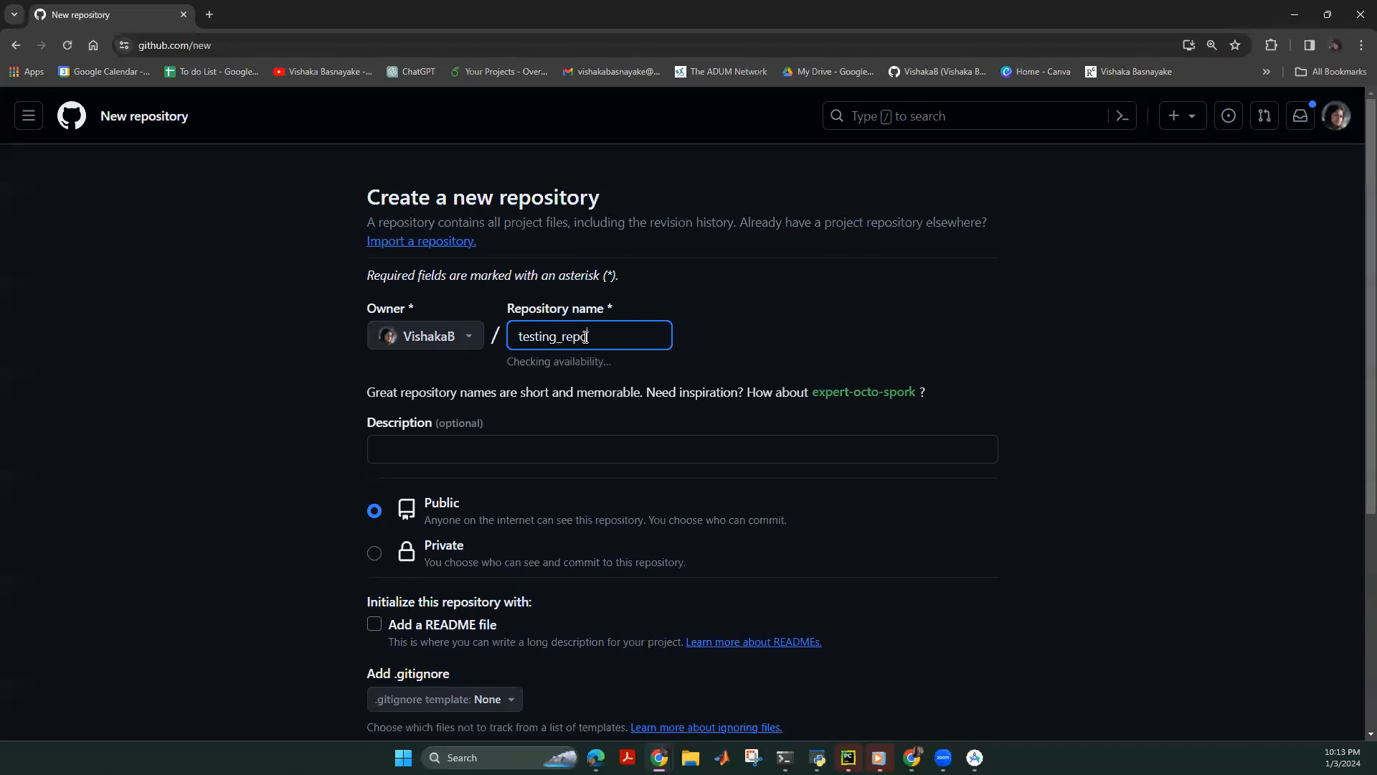
scroll(490, 365, "down", 4)
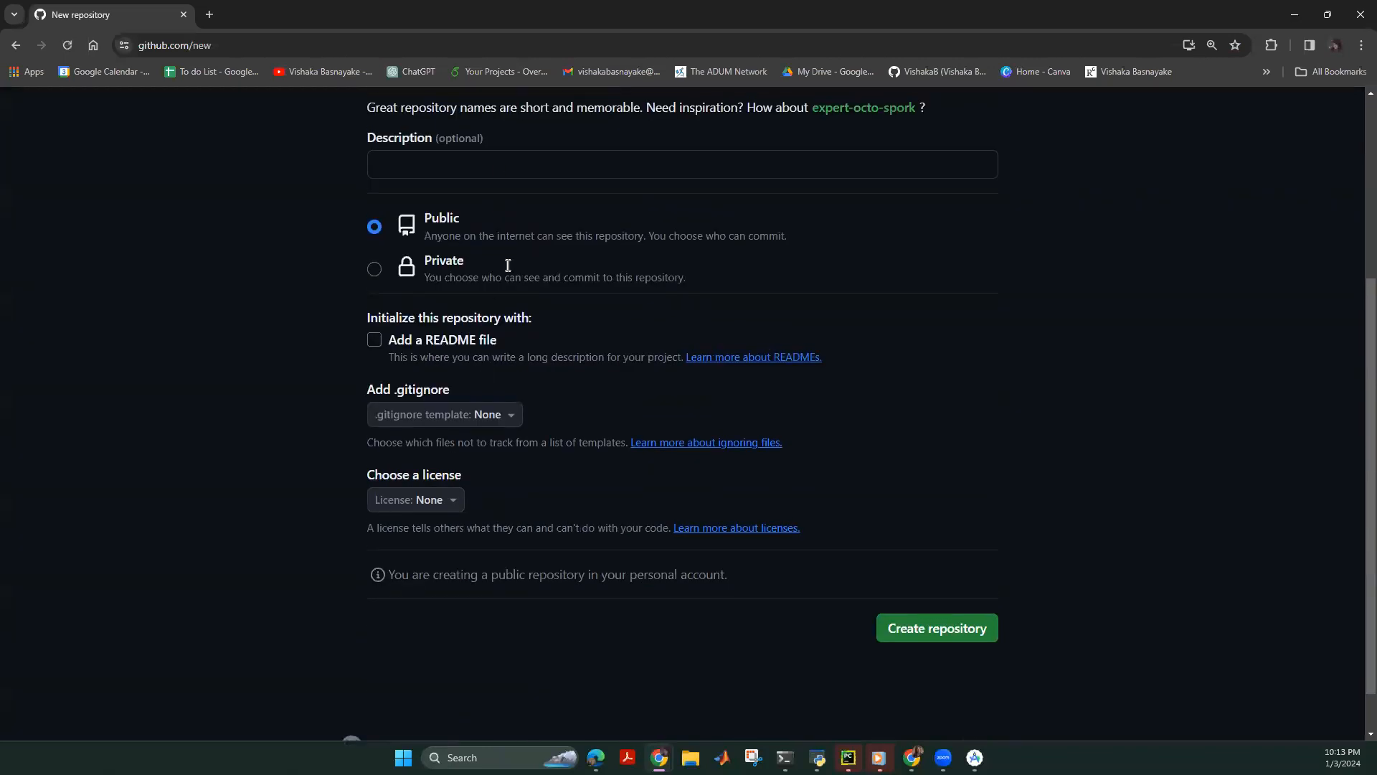
scroll(507, 265, "up", 4)
key("ctrl+a")
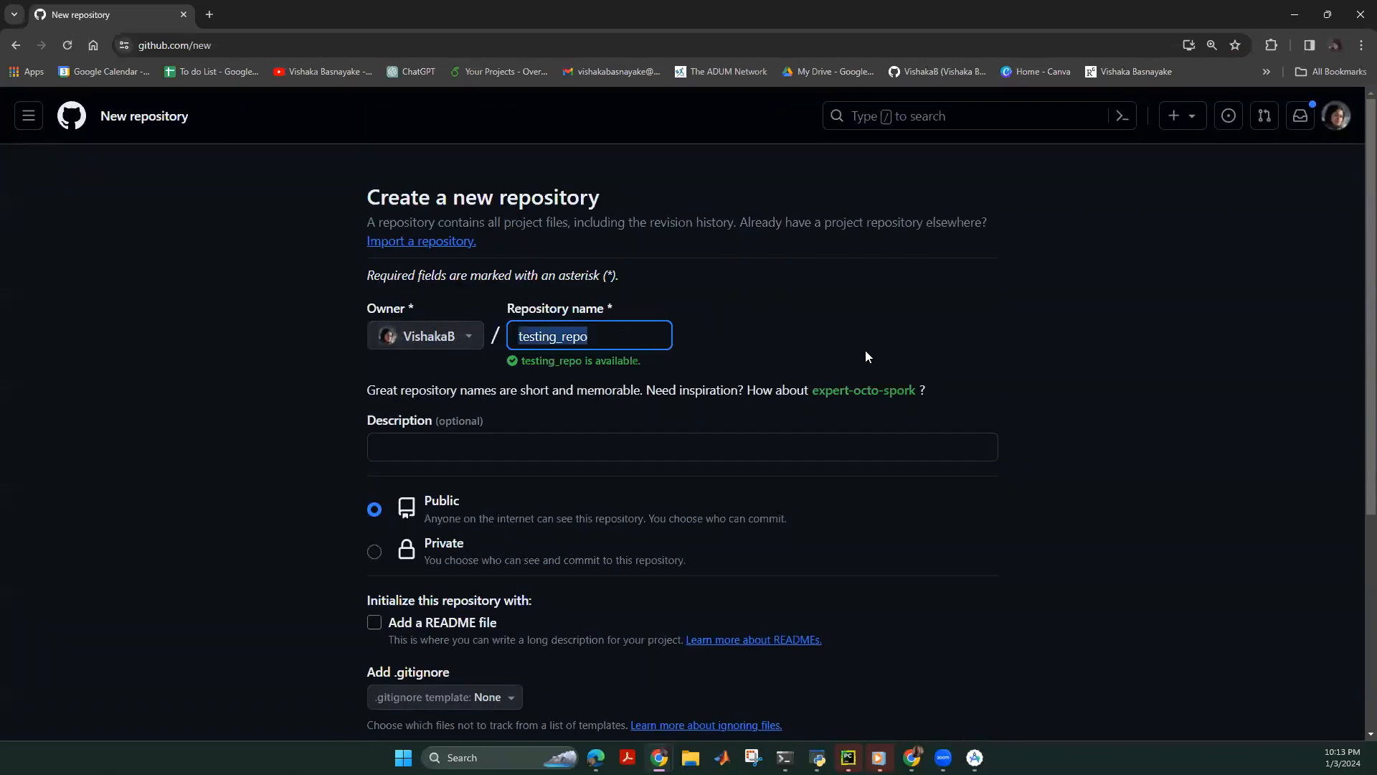
left_click(610, 331)
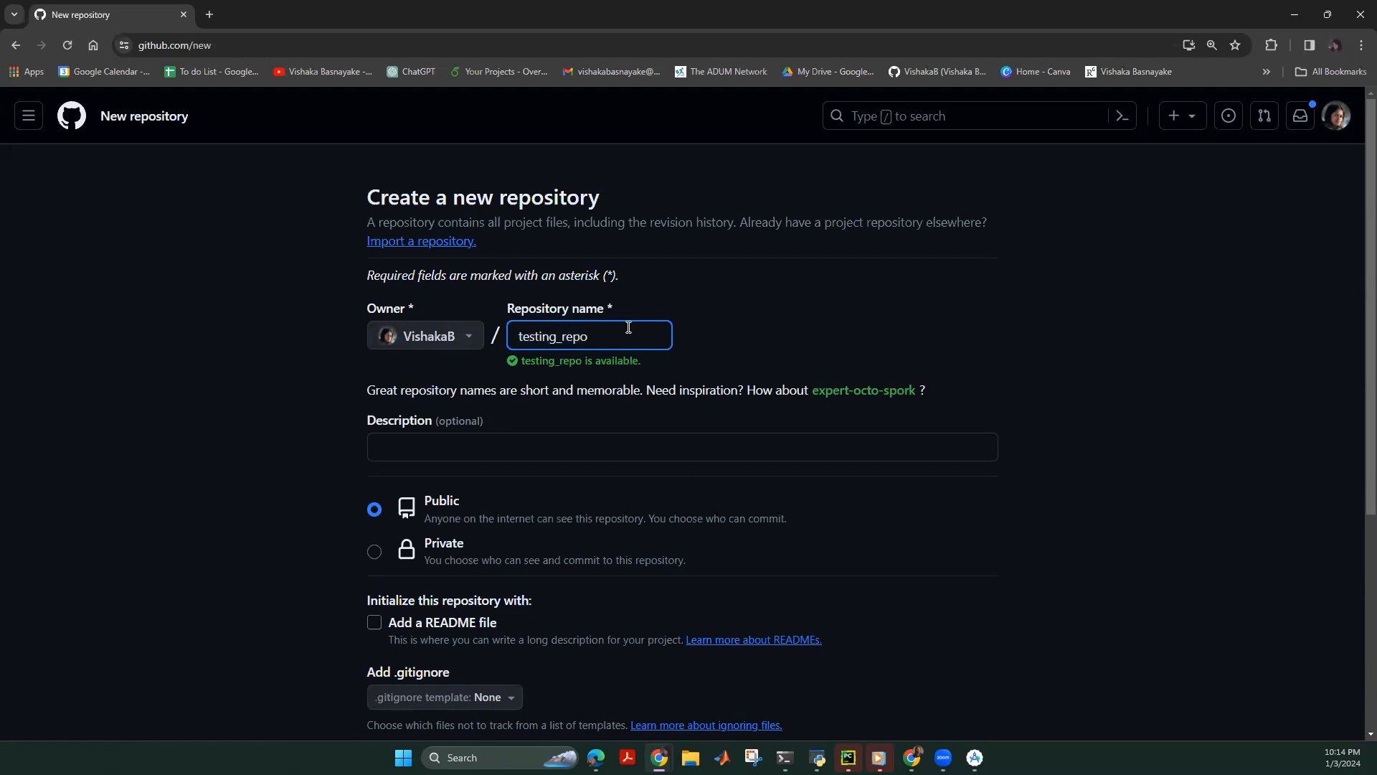
key("BackSpace")
key("BackSpace")
key("BackSpace")
key("BackSpace")
key("BackSpace")
key("BackSpace")
key("BackSpace")
key("BackSpace")
key("BackSpace")
key("BackSpace")
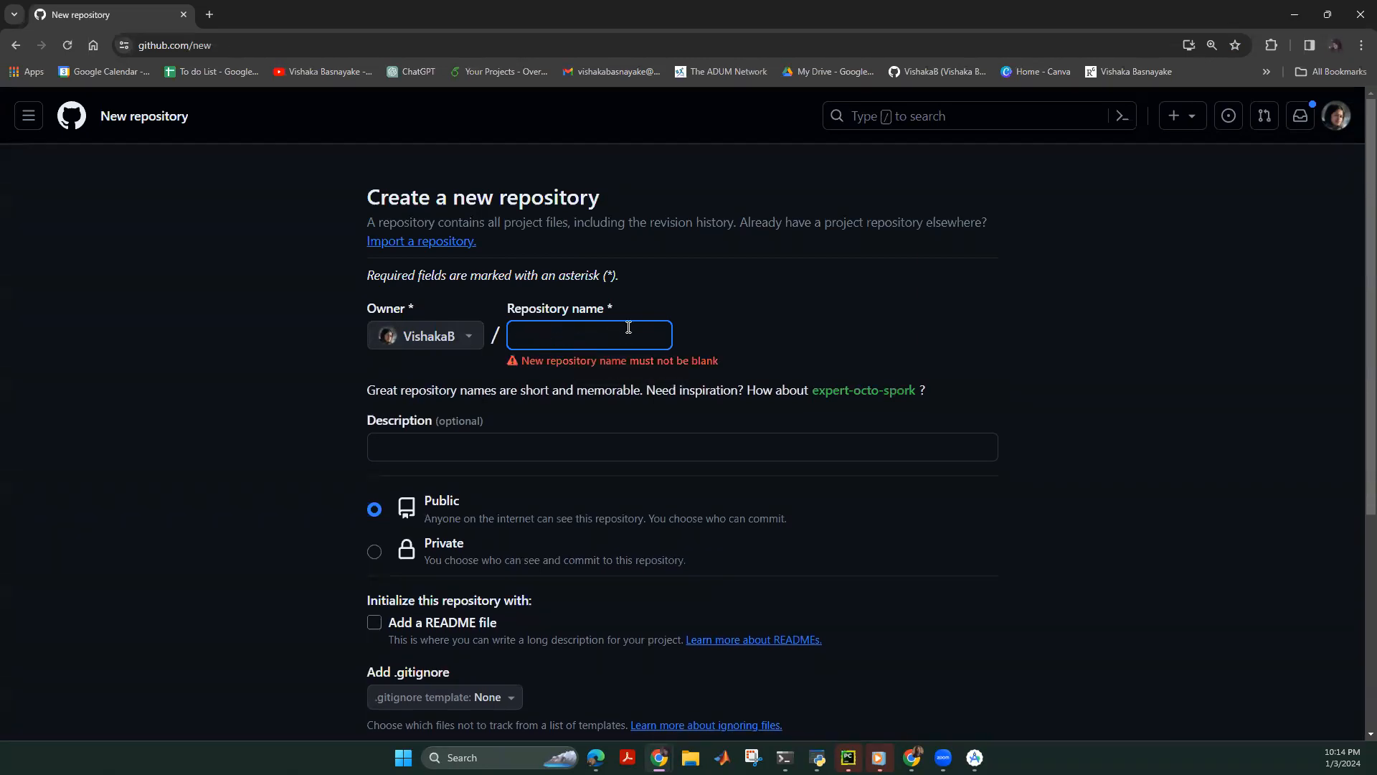
type("tio_calculat")
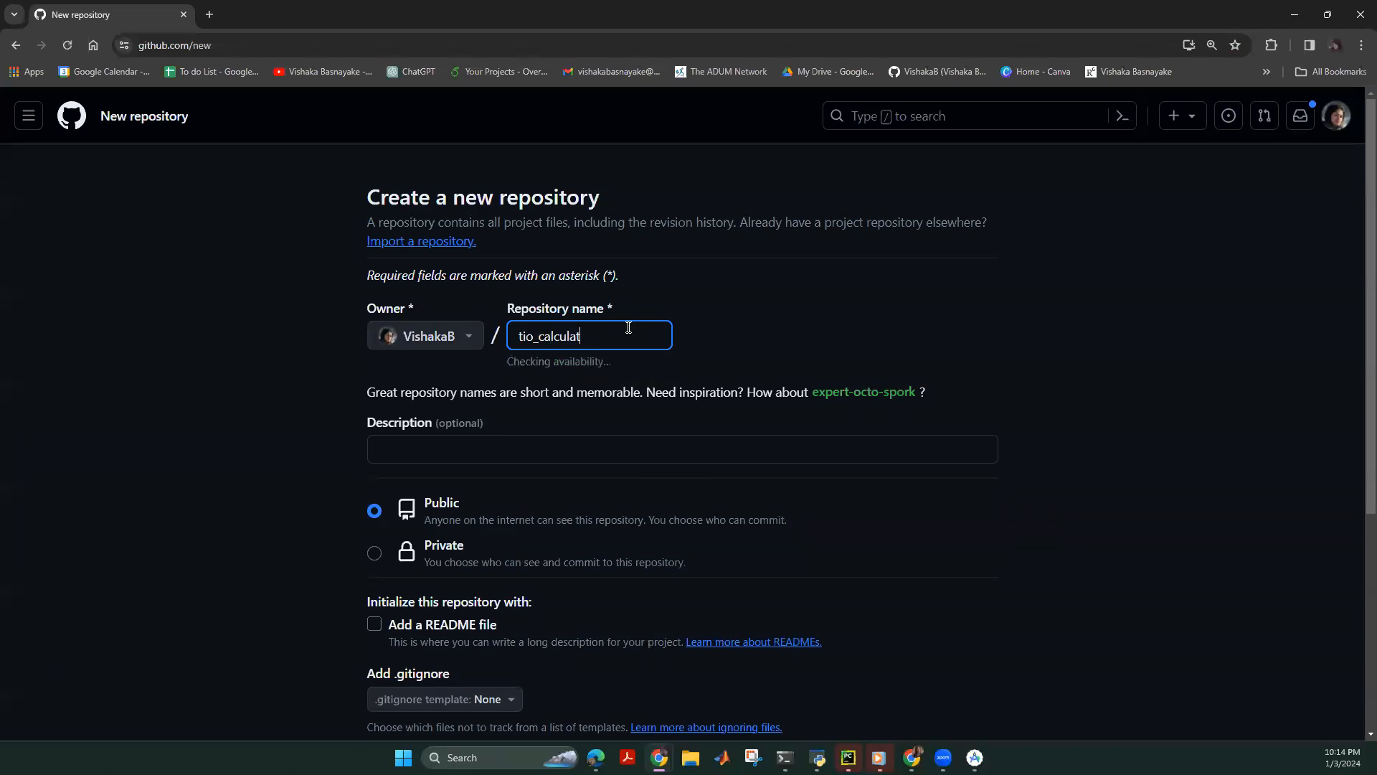
type("or")
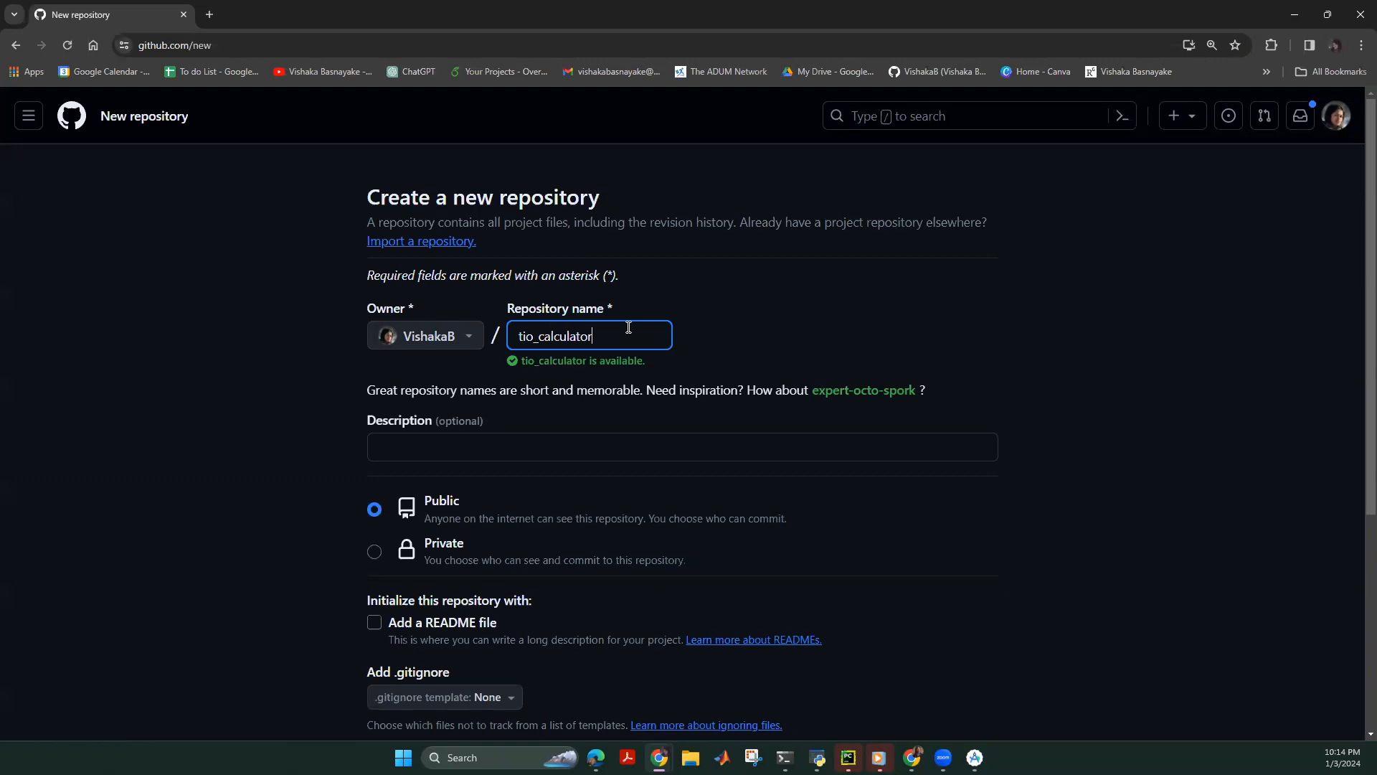
type("_app")
left_click(833, 346)
left_click(527, 338)
key("BackSpace")
type("pp")
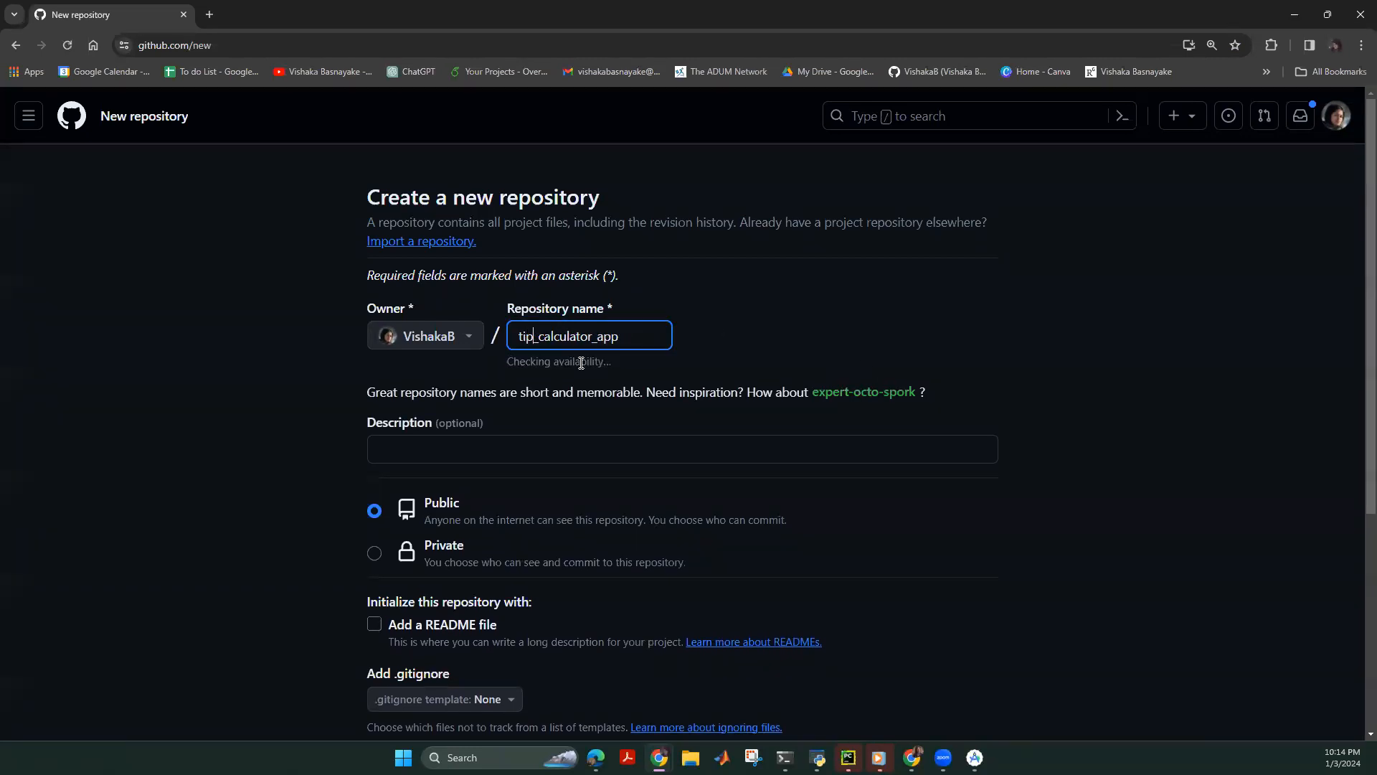
scroll(544, 395, "down", 4)
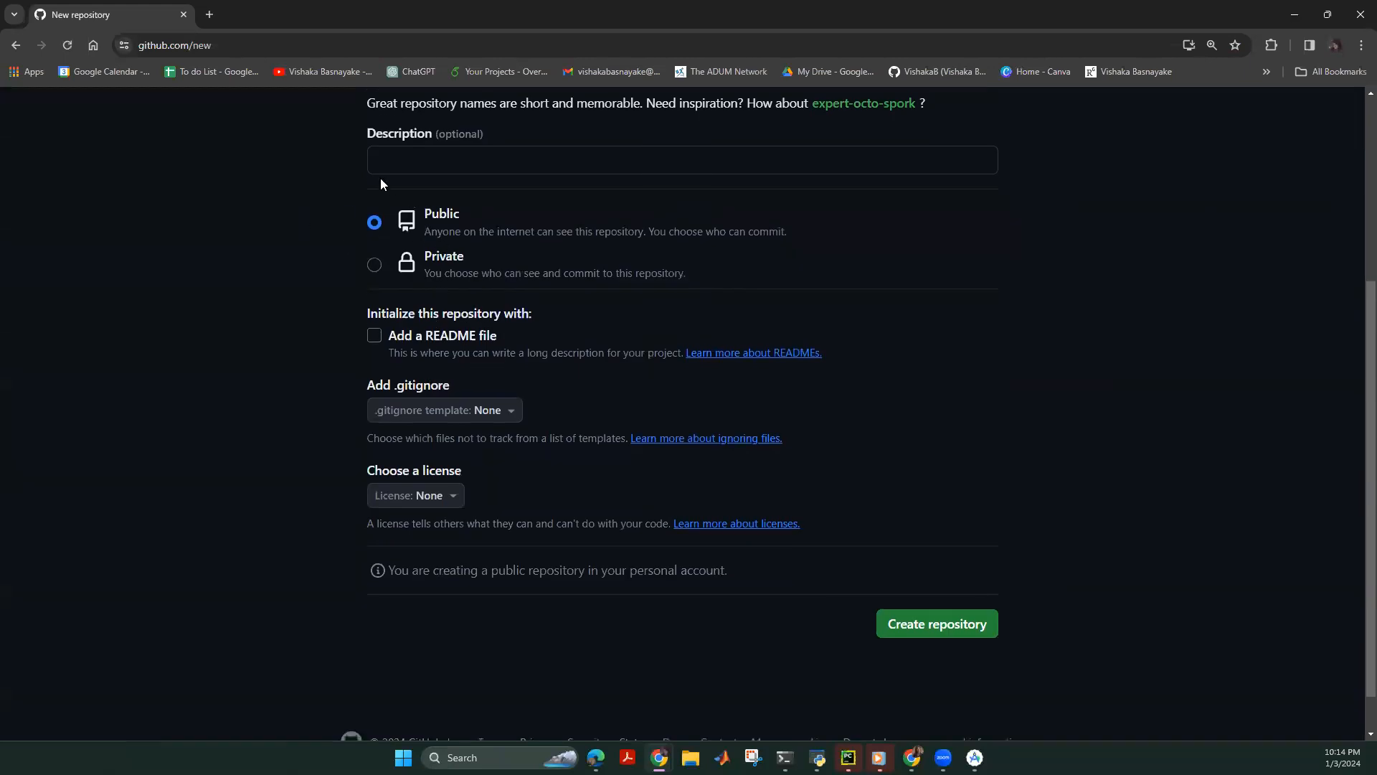
scroll(541, 396, "up", 2)
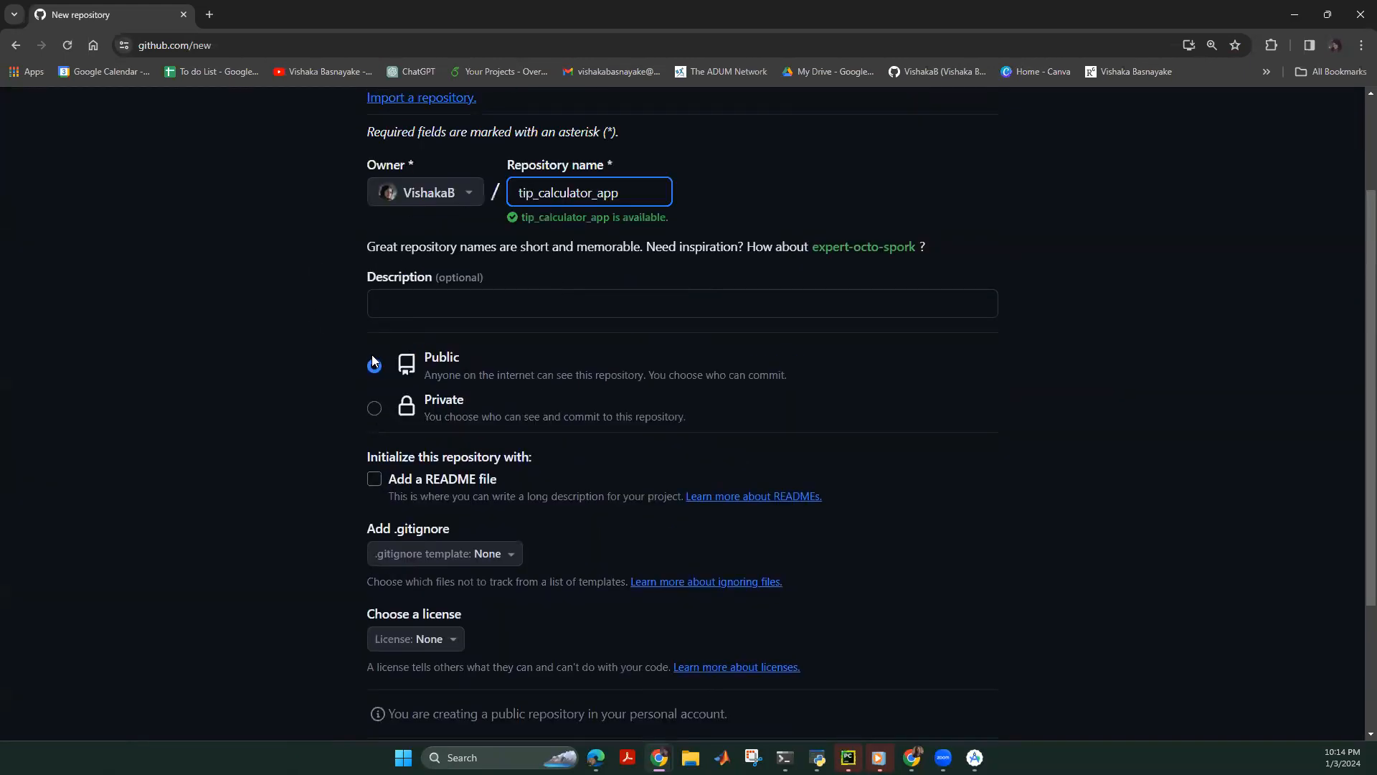
scroll(372, 360, "down", 3)
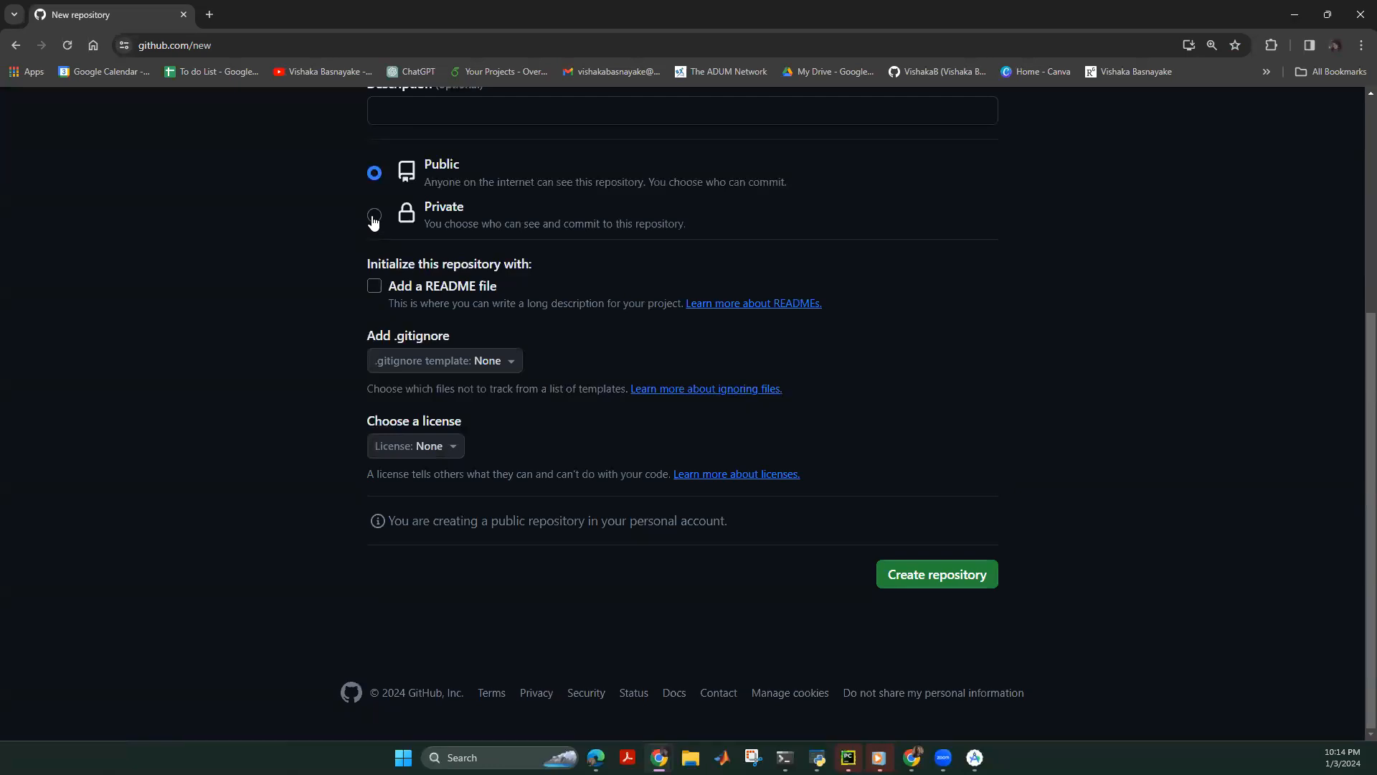
Tick Add a README file and create the public repository.
left_click(373, 284)
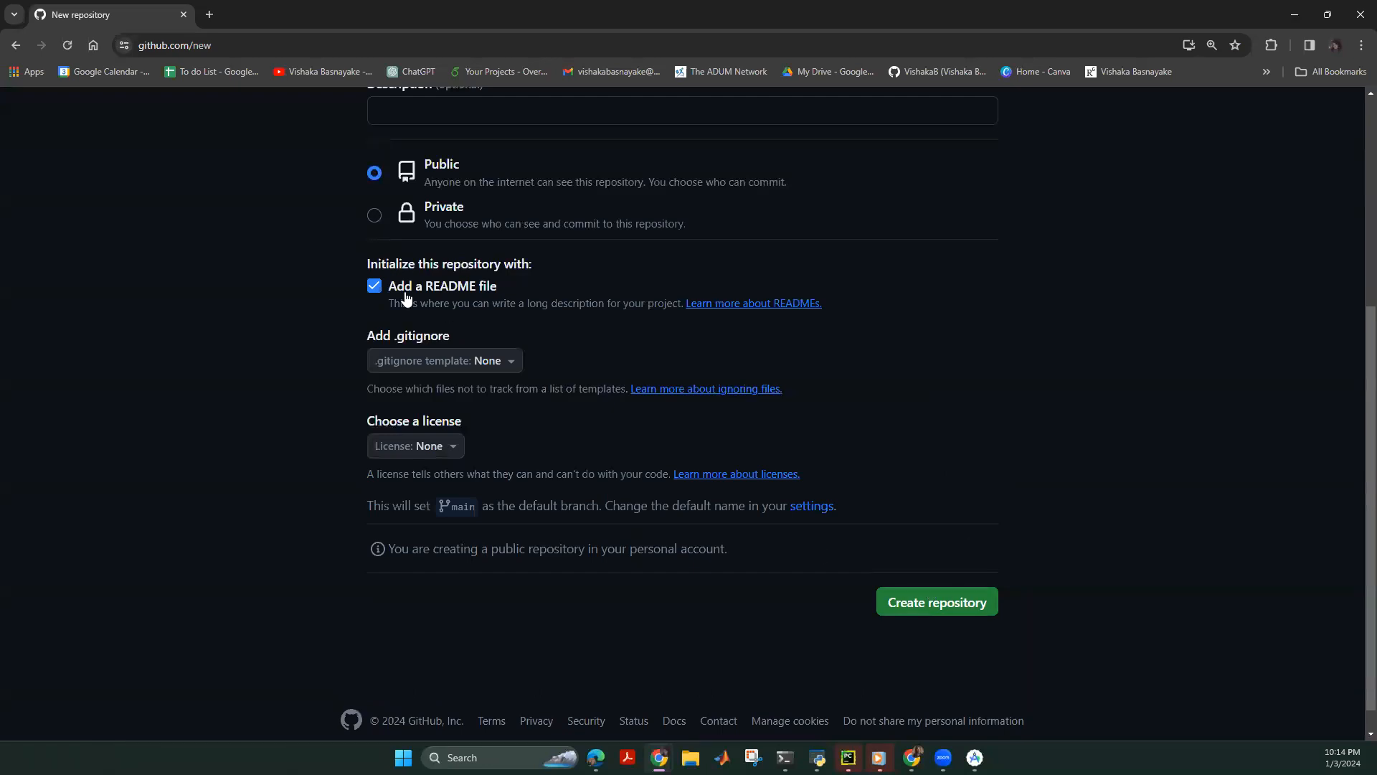
left_click_drag(518, 304, 381, 288)
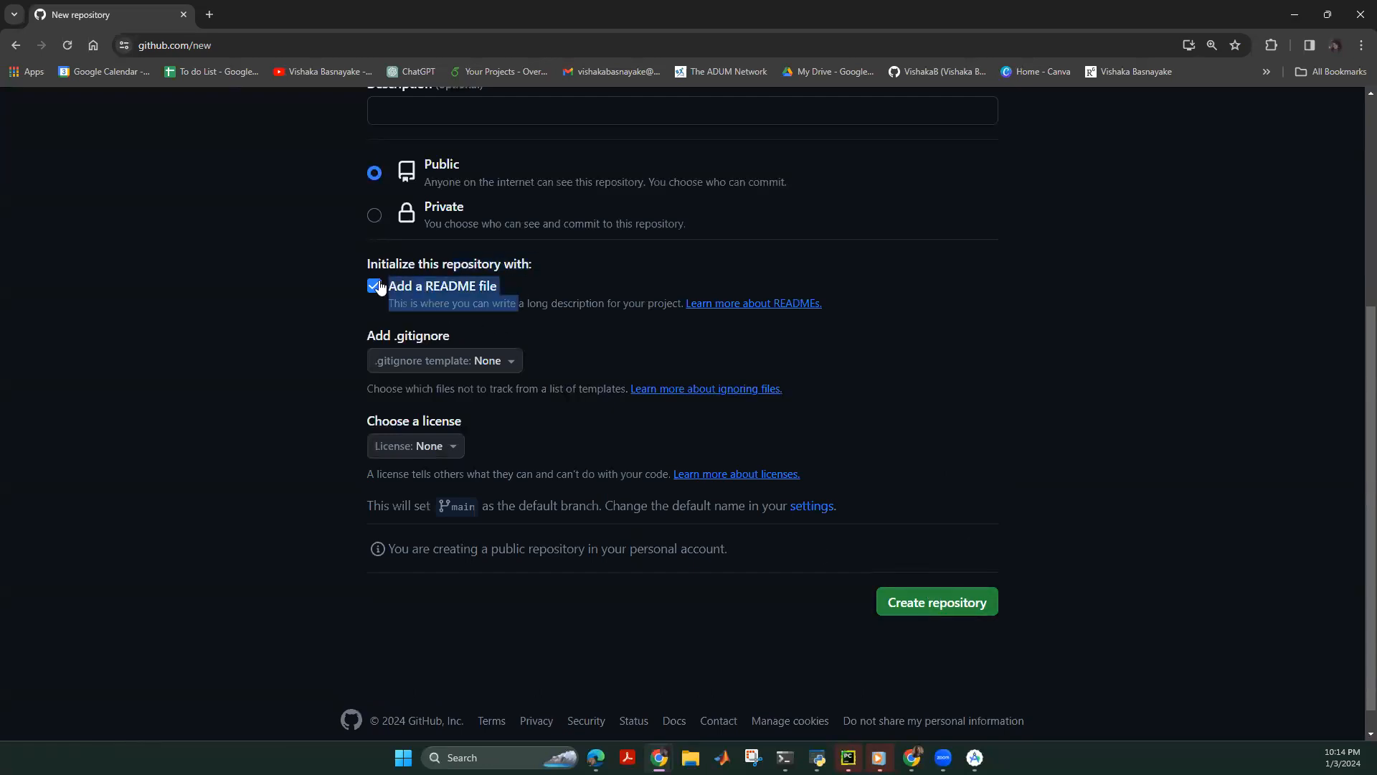
left_click(612, 340)
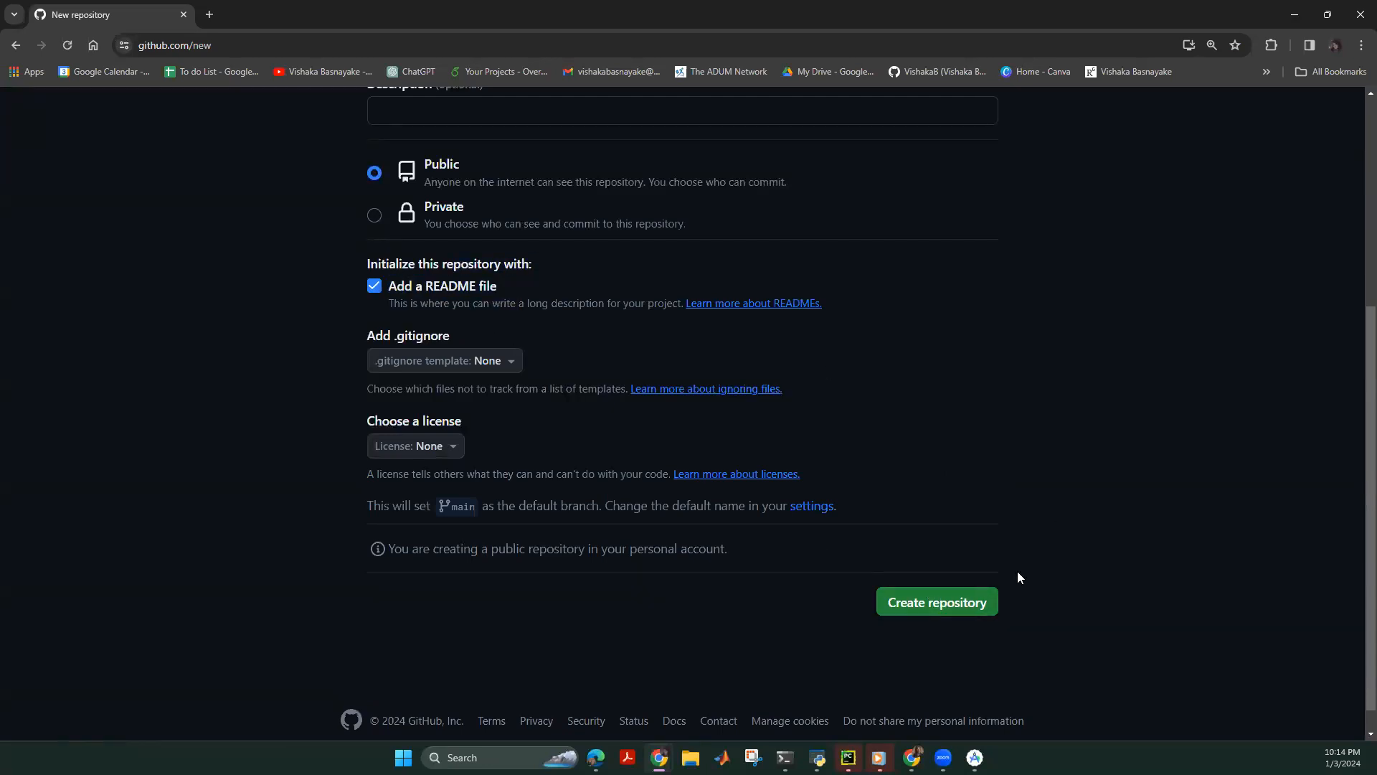
left_click(955, 600)
scroll(739, 423, "up", 3)
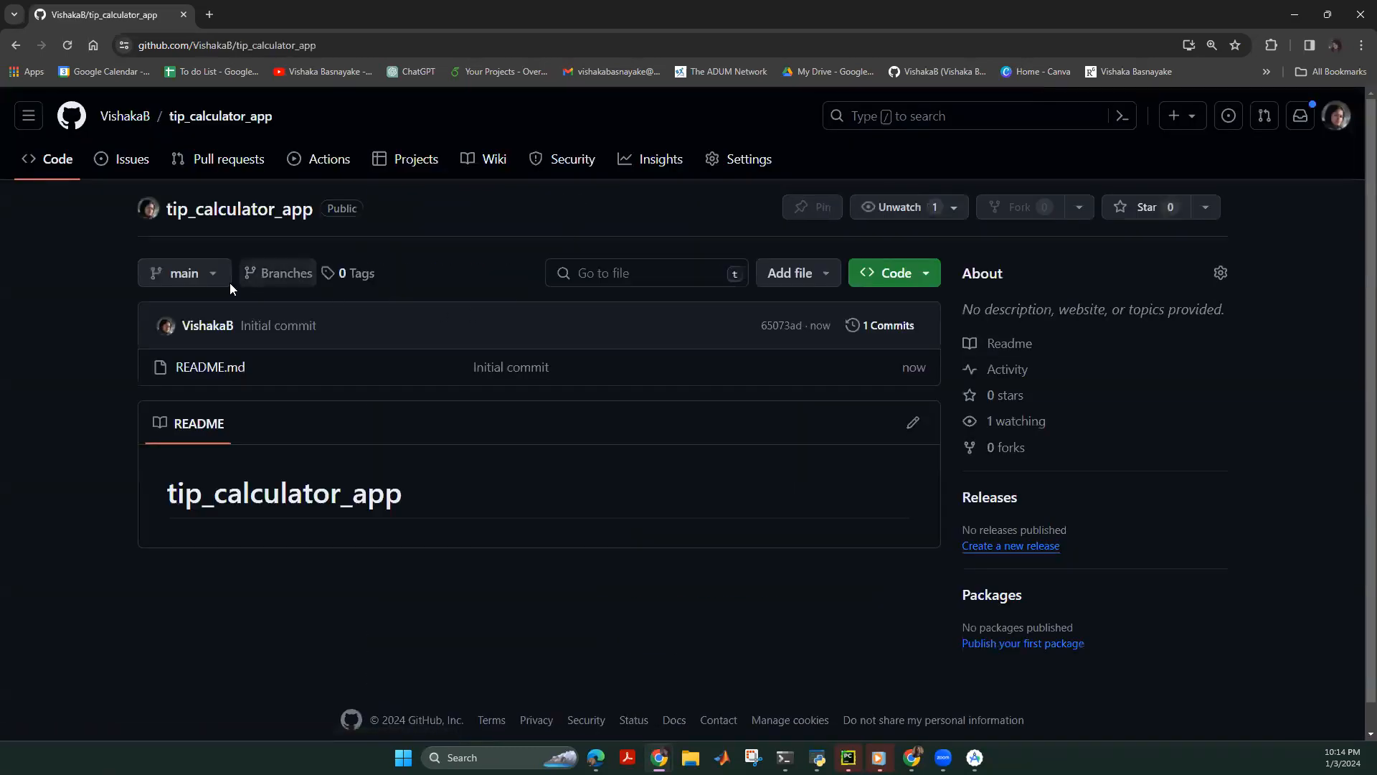
Look through the new repository's branch list.
left_click(193, 281)
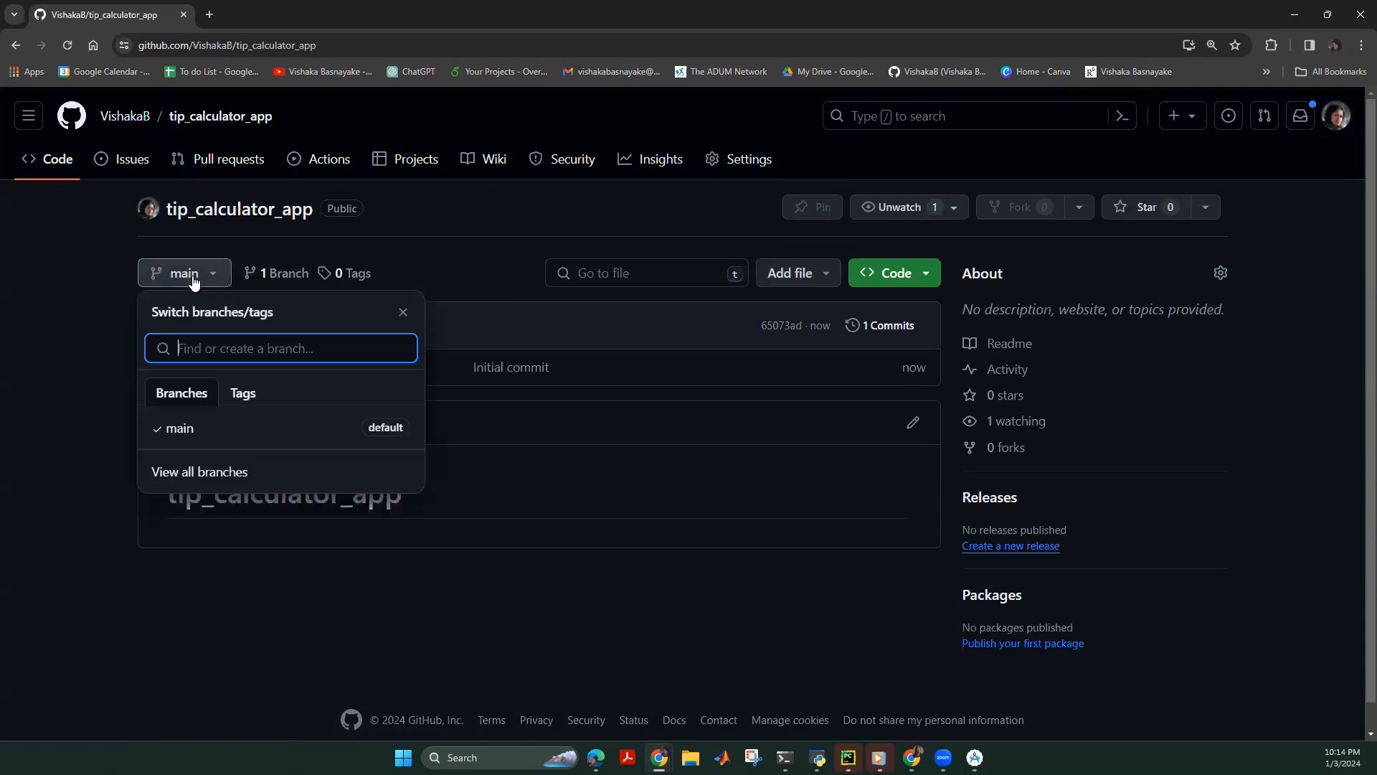
left_click(194, 280)
left_click(180, 272)
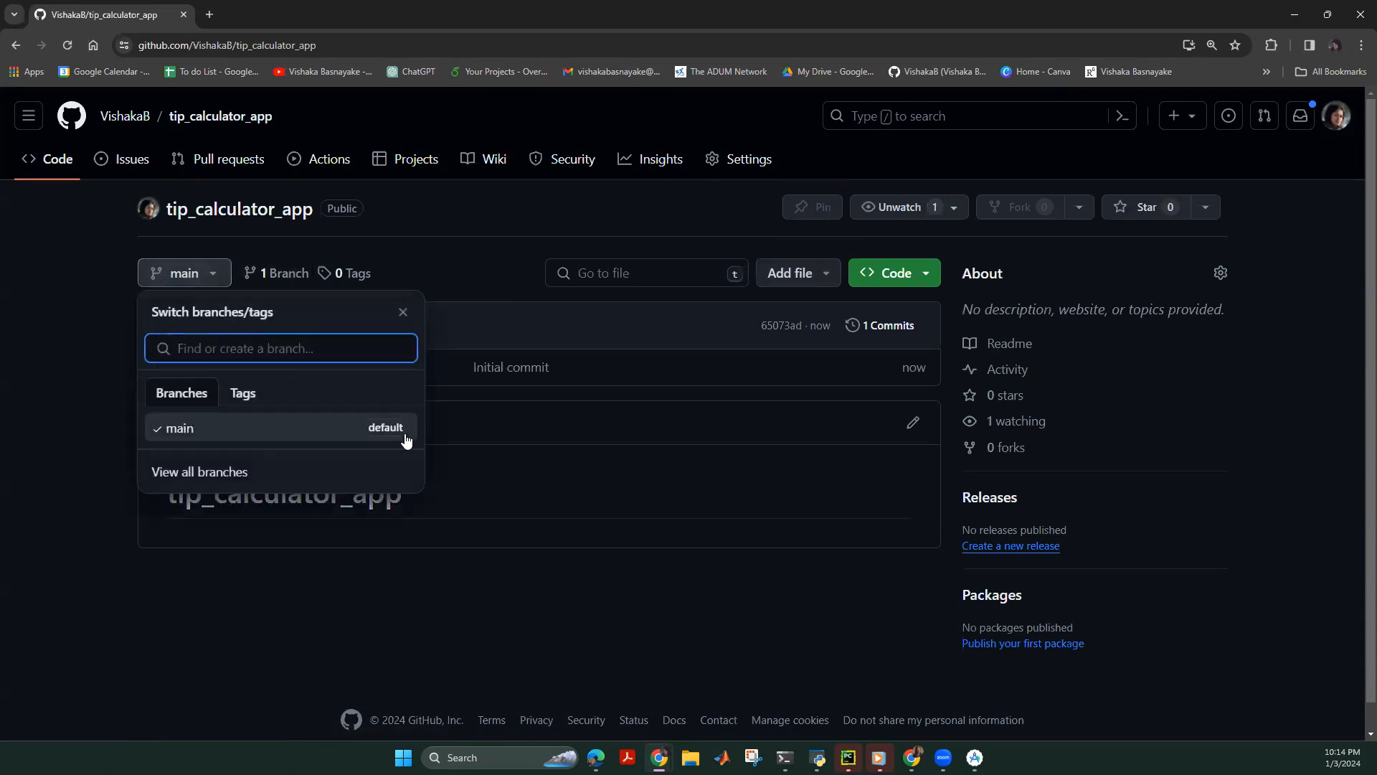
left_click(84, 378)
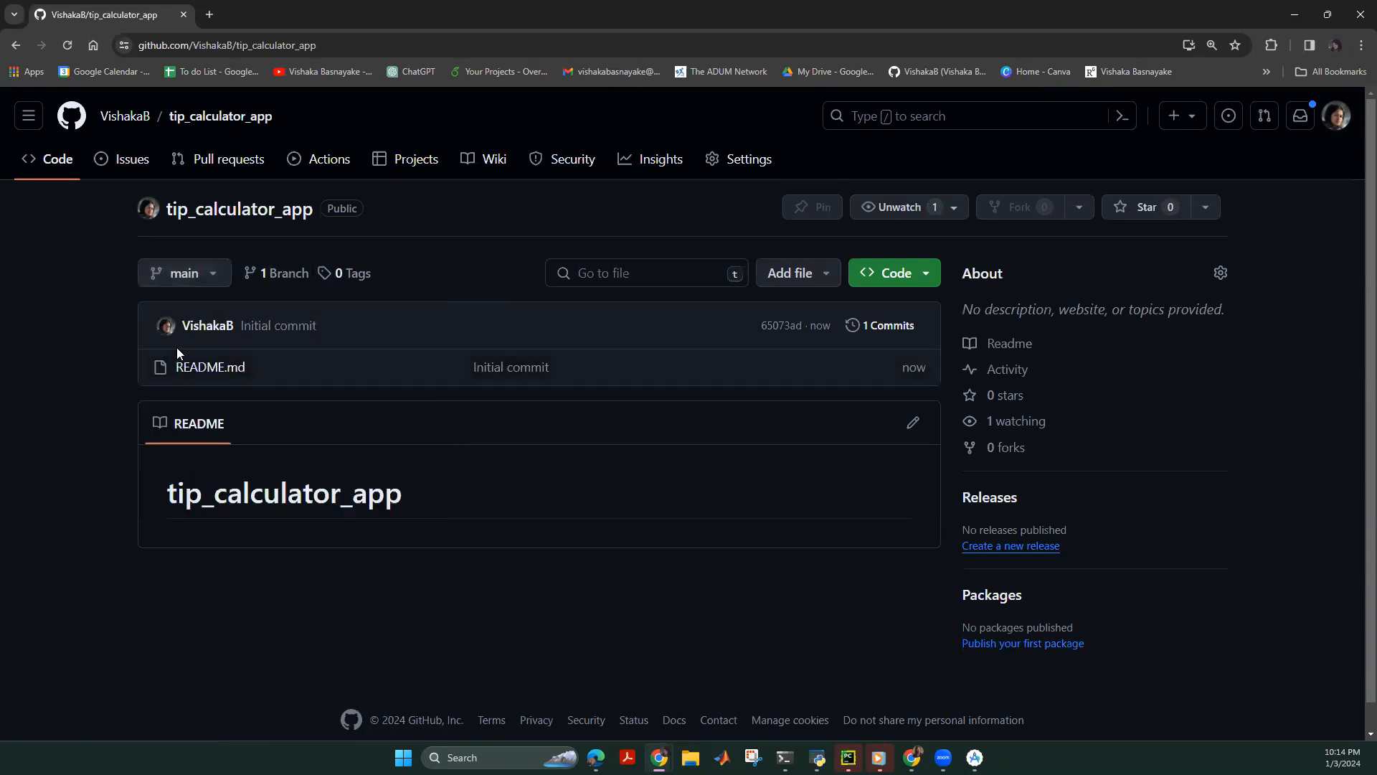
left_click(188, 275)
left_click(58, 385)
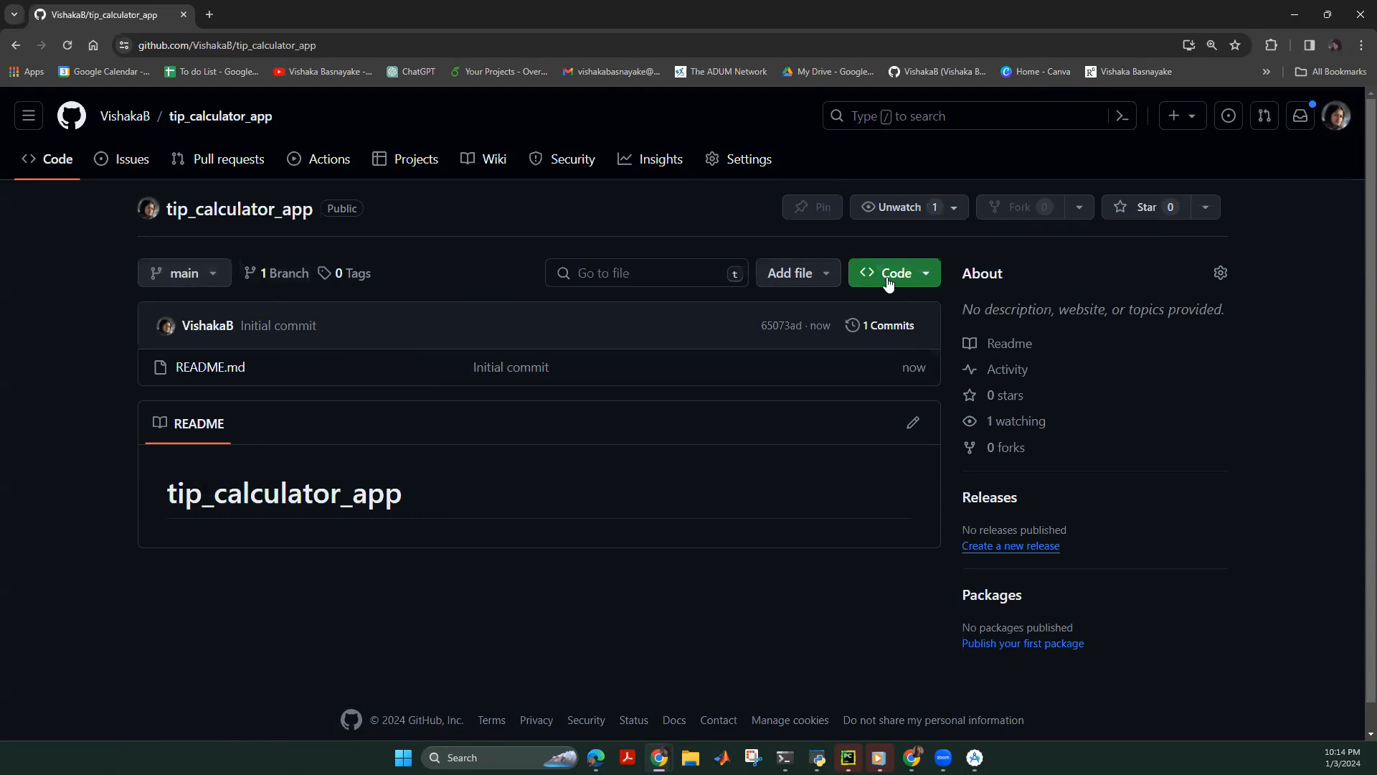
Copy the HTTPS clone URL from the Code dropdown and return to Android Studio.
left_click(864, 280)
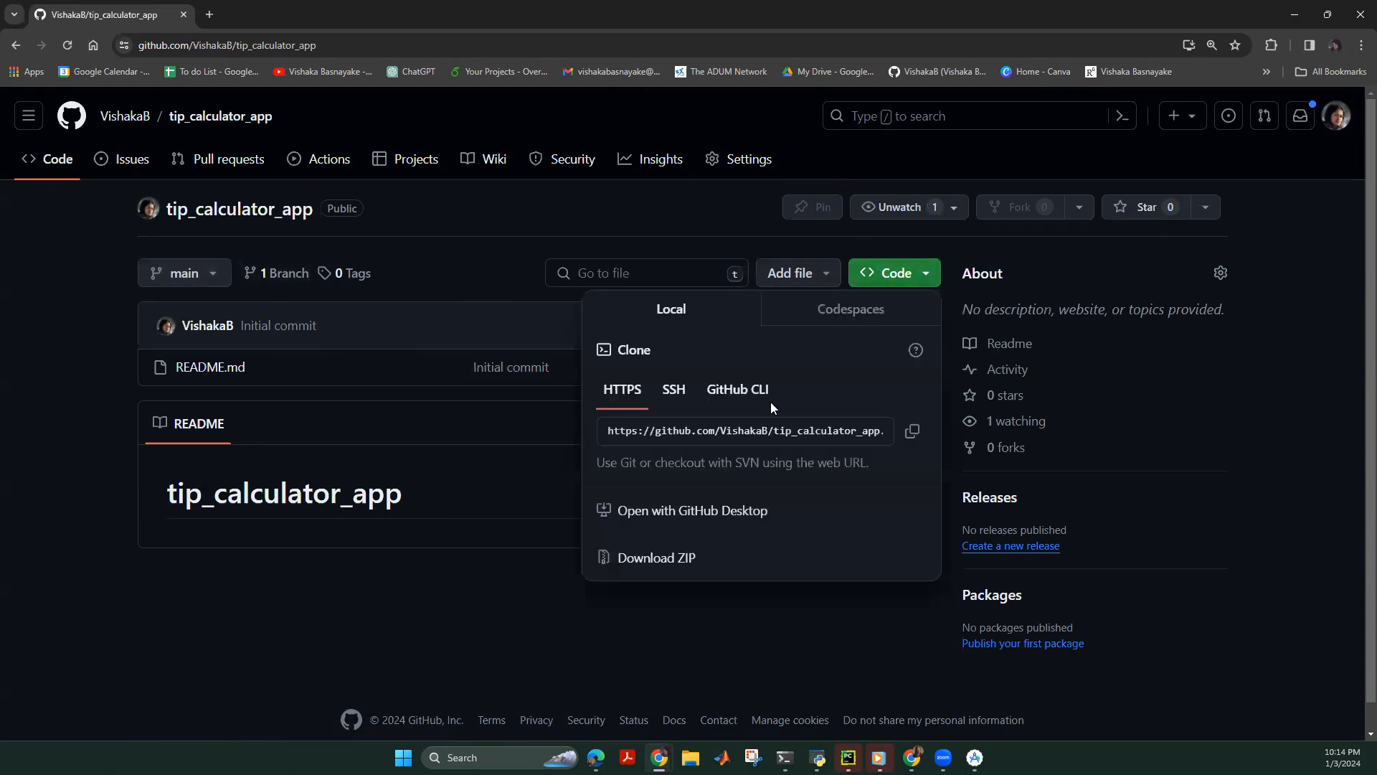
left_click(875, 429)
right_click(871, 432)
left_click(882, 440)
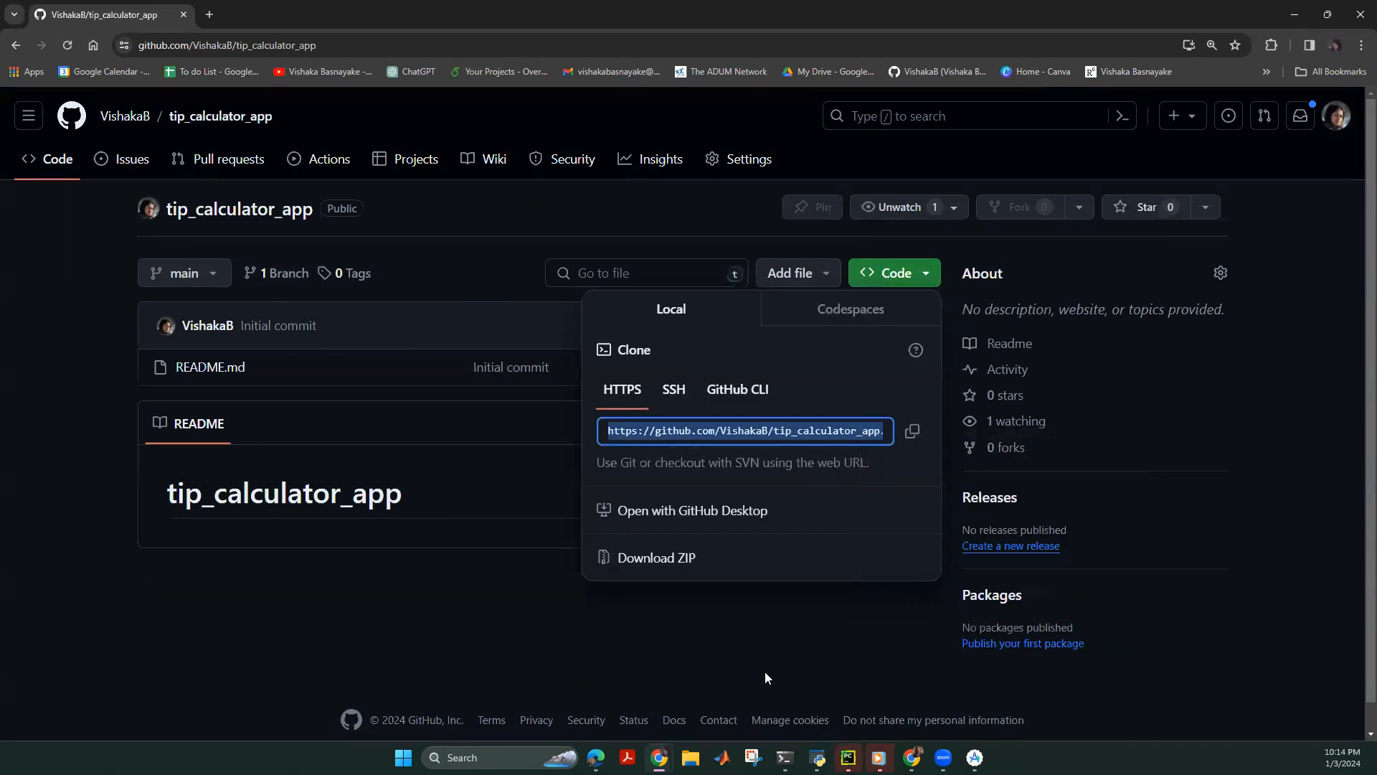
left_click(878, 754)
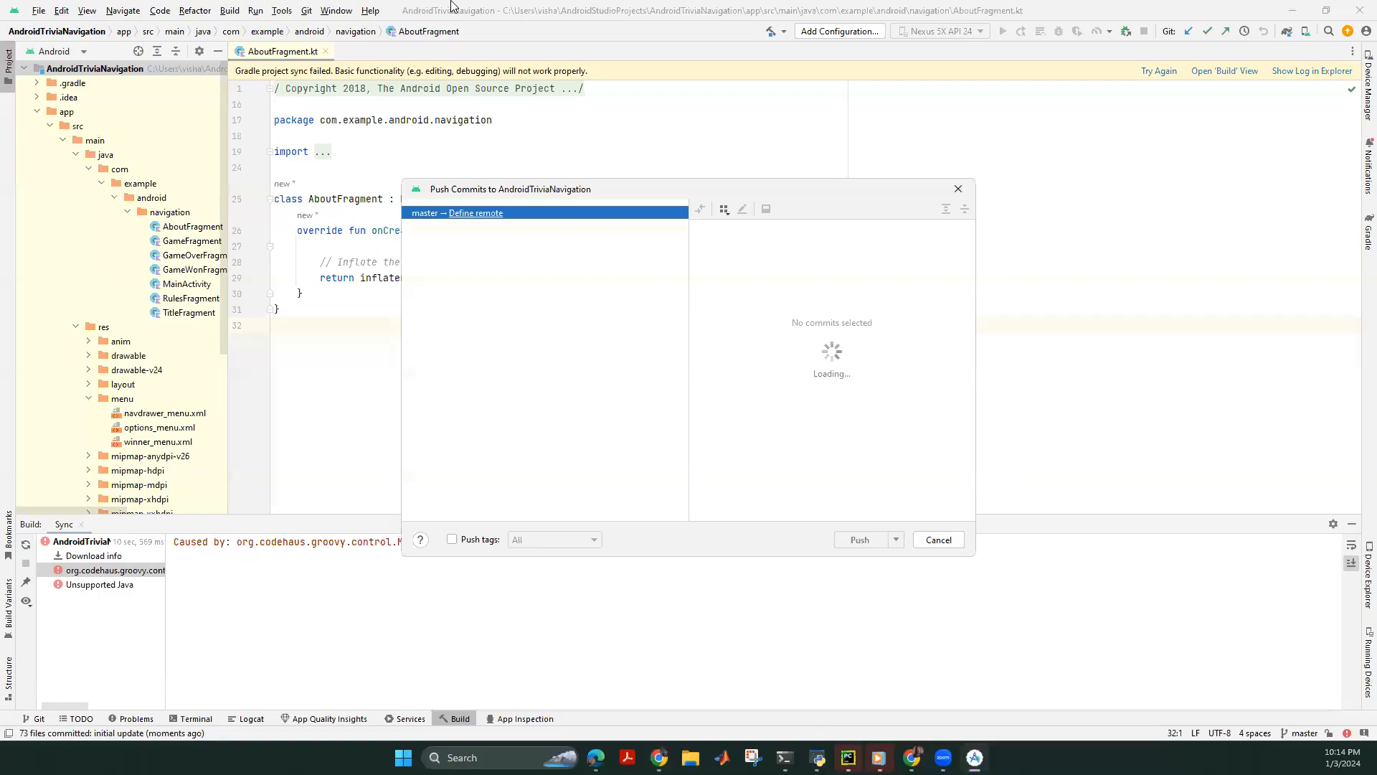
Define the pasted GitHub URL as the origin remote and target branch master.
left_click(473, 213)
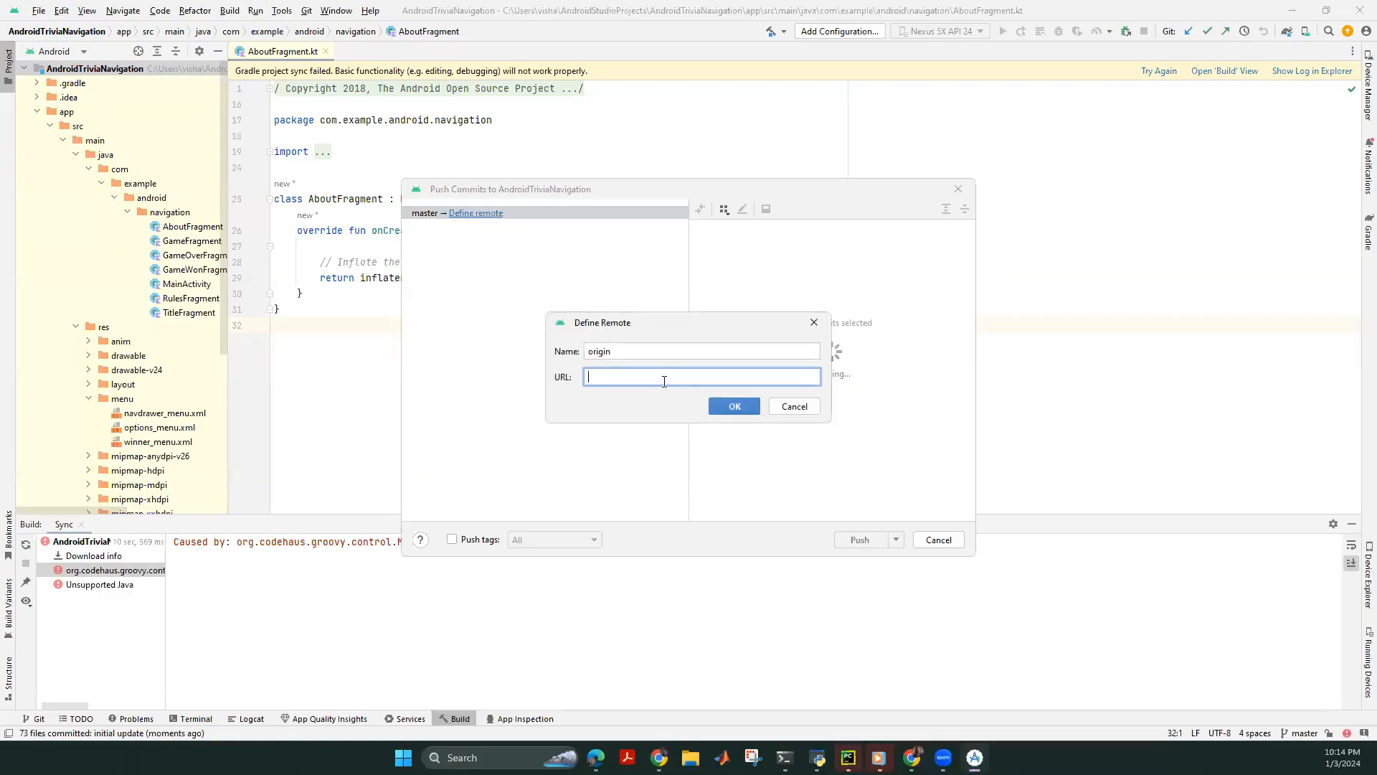
key("ctrl+v")
left_click(731, 405)
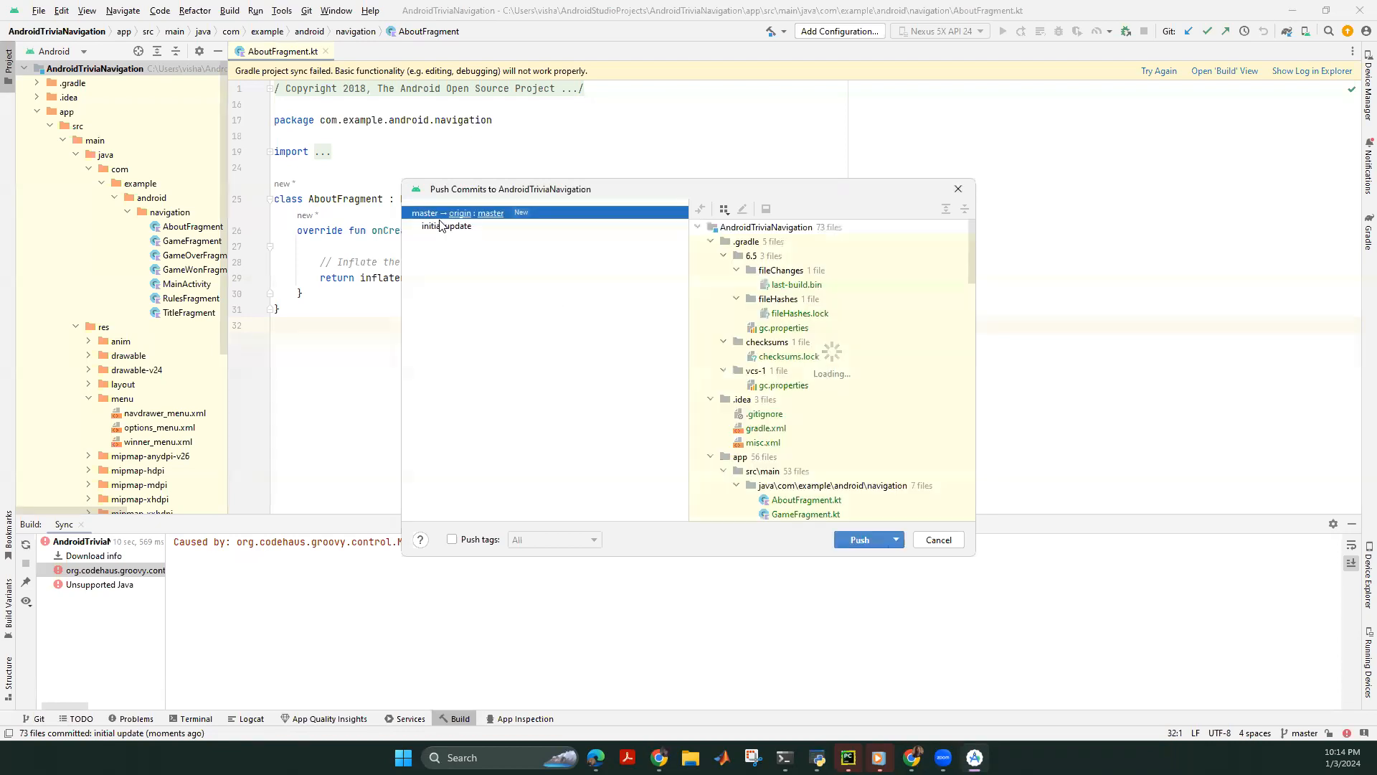
left_click(492, 215)
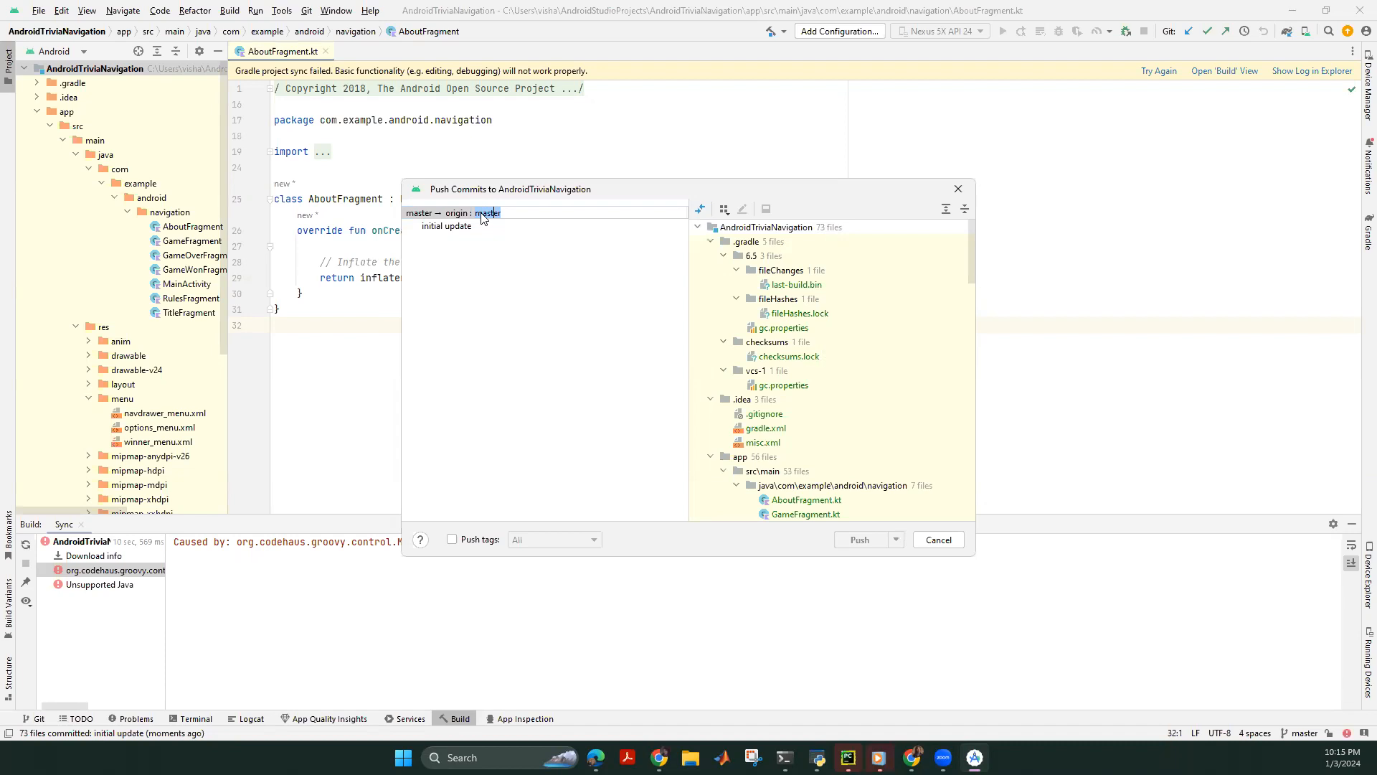
left_click(513, 215)
left_click_drag(479, 215, 474, 214)
key("Return")
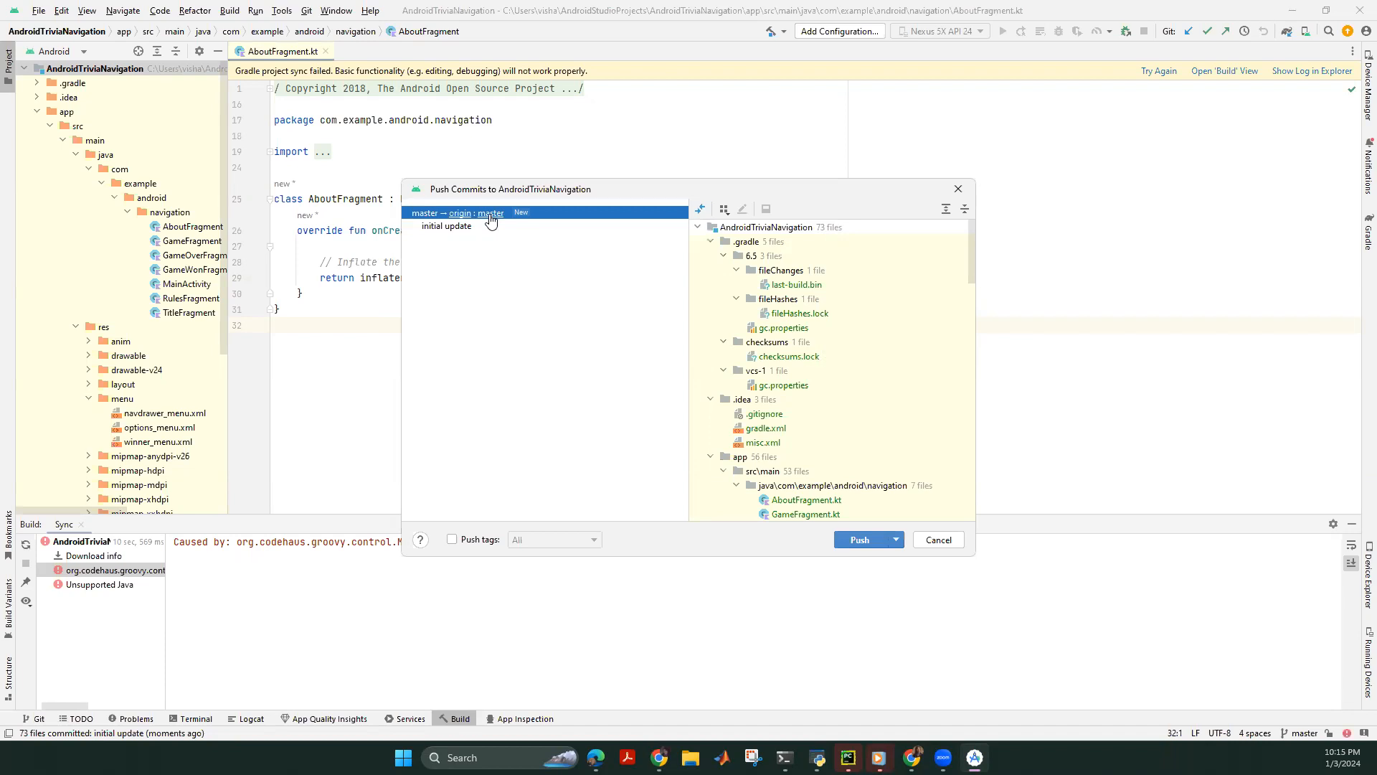
Glance at the GitHub repository, then push the initial update commit to origin.
mouse_move(659, 757)
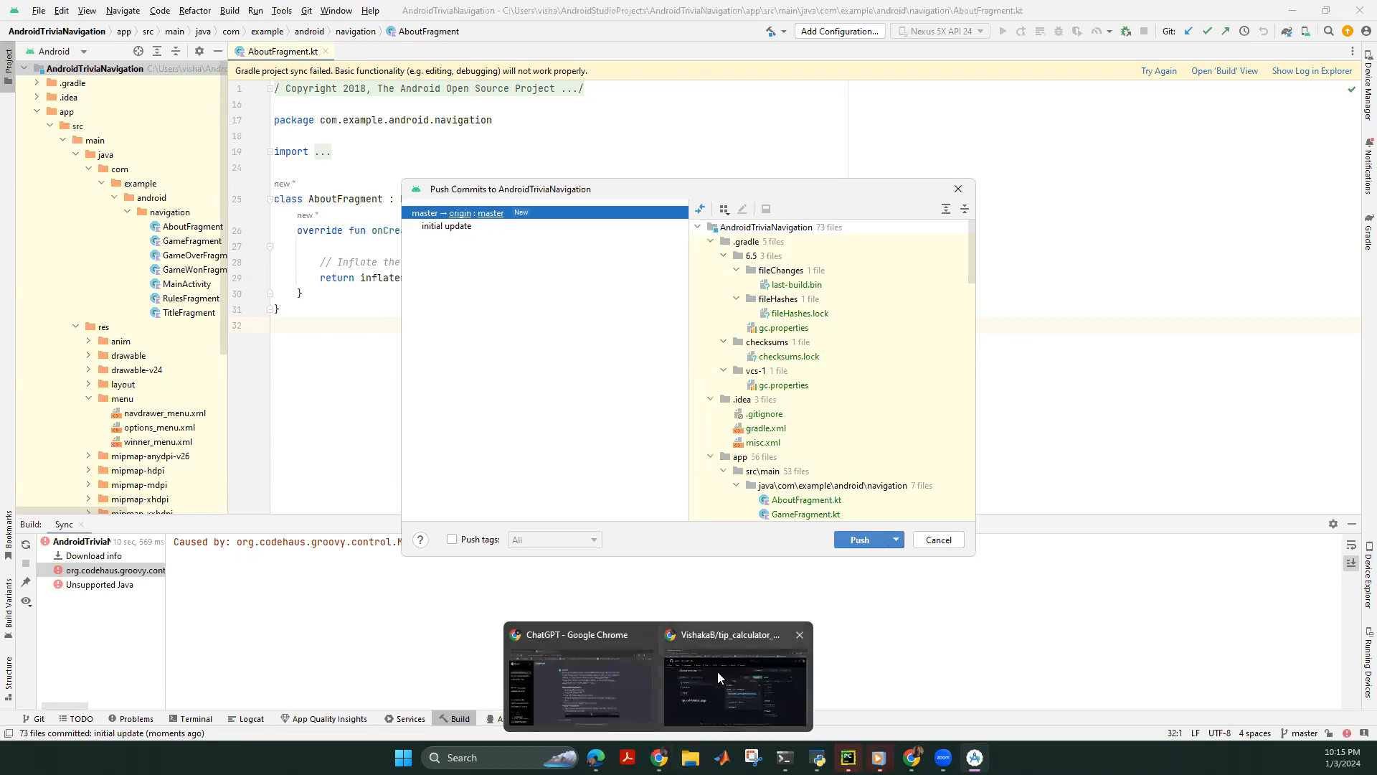
left_click(717, 671)
left_click(282, 510)
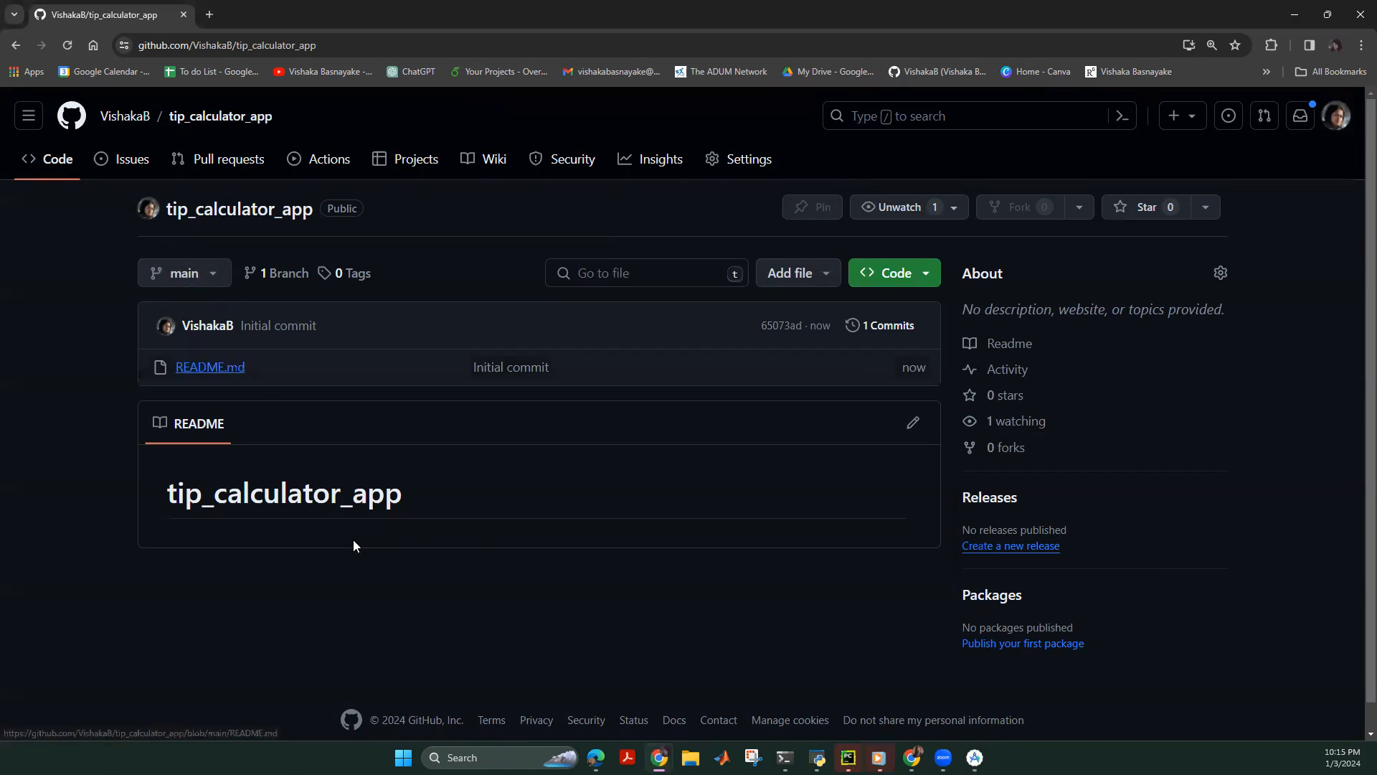
mouse_move(912, 757)
left_click(974, 757)
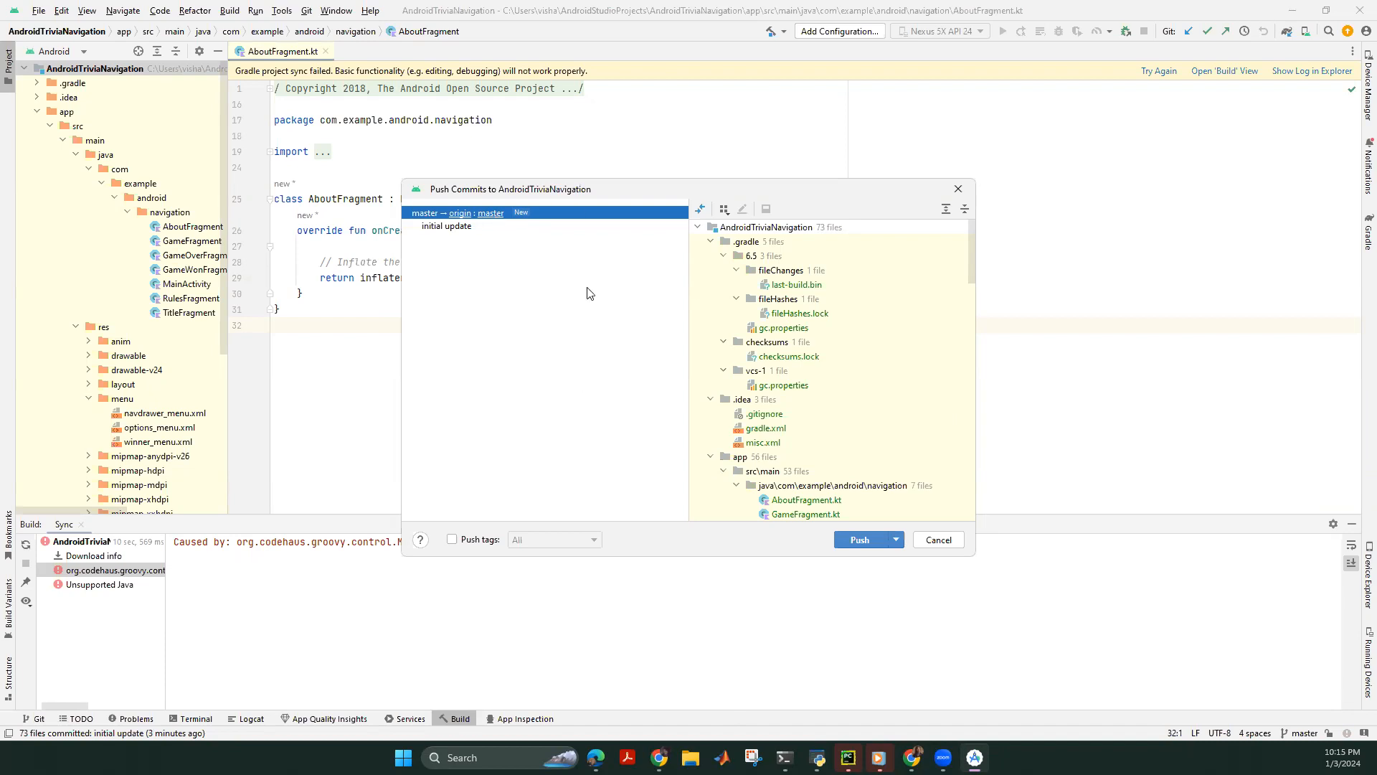
left_click(856, 540)
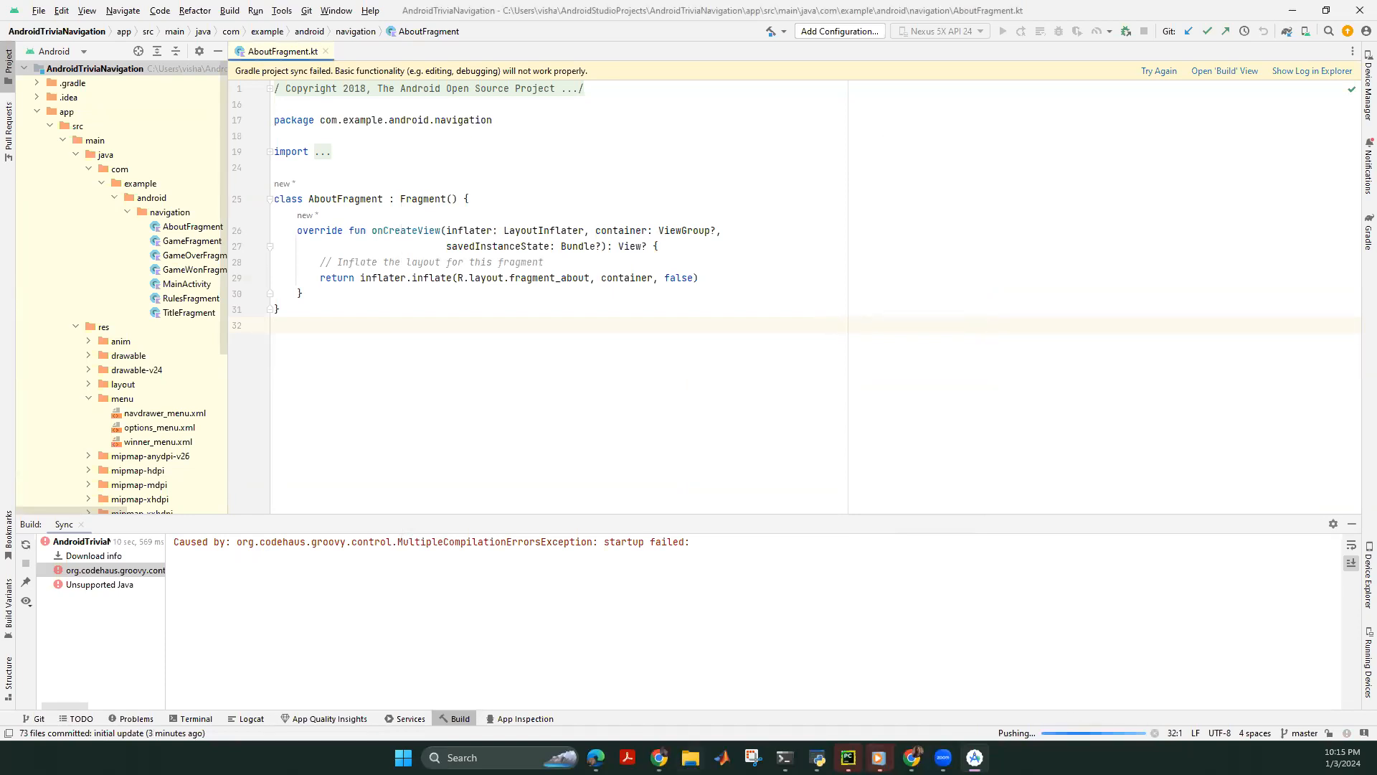
mouse_move(658, 758)
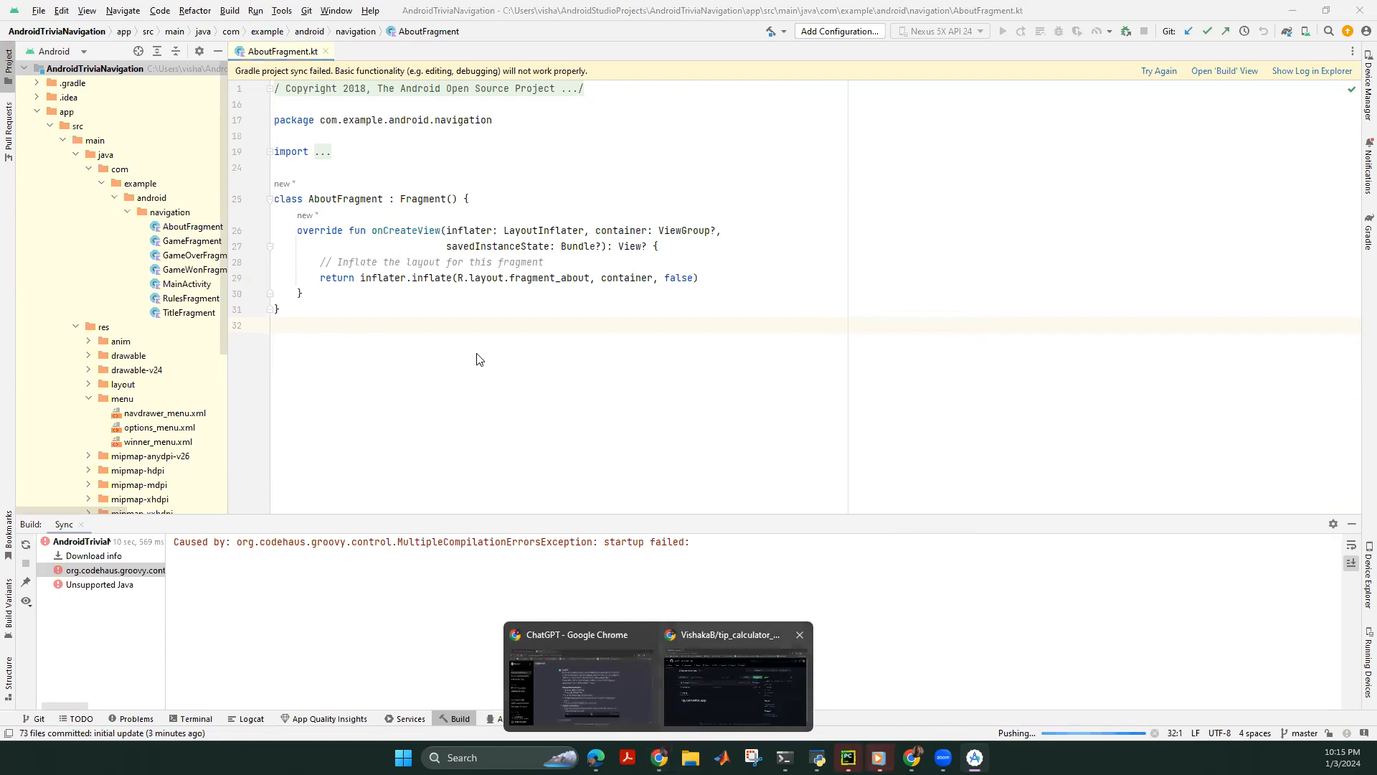
left_click(735, 685)
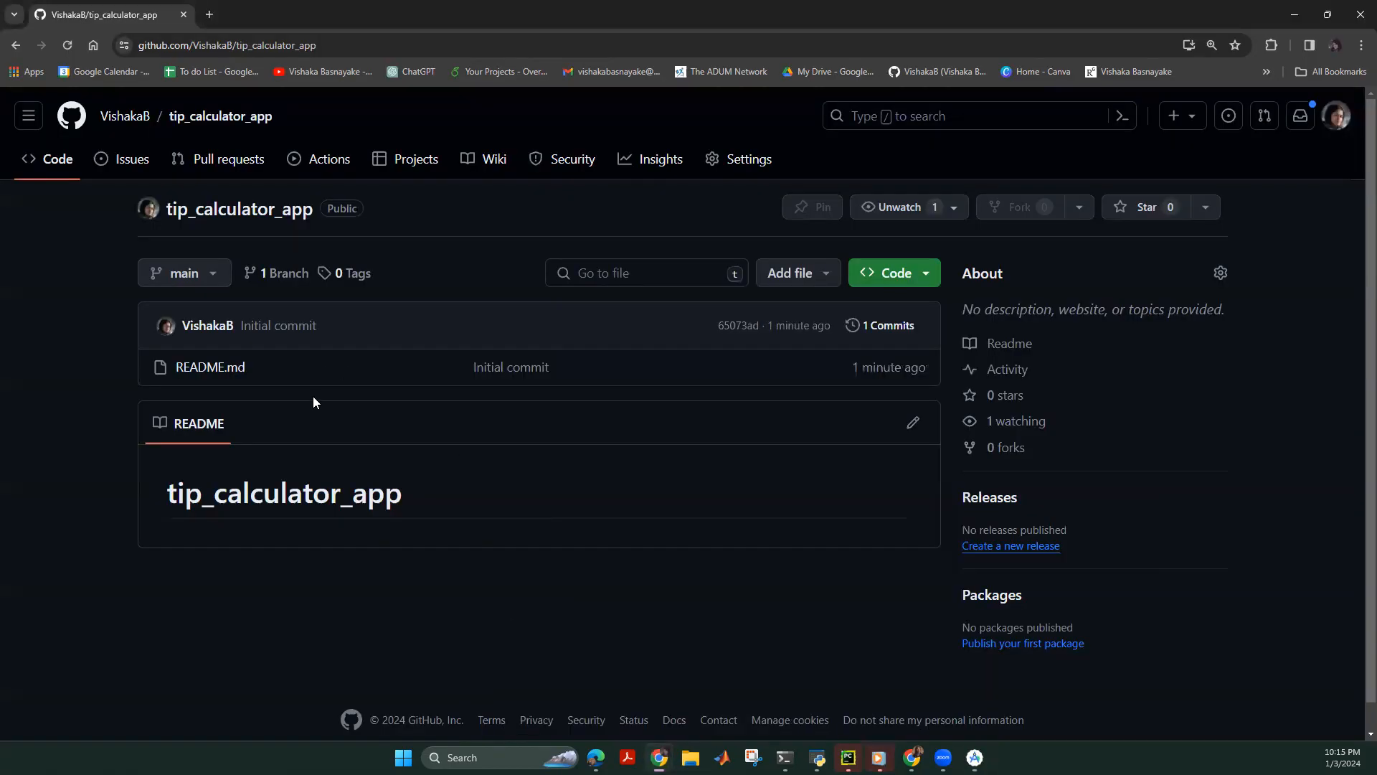
Reload the repository page and browse the project files on the master branch.
left_click(67, 43)
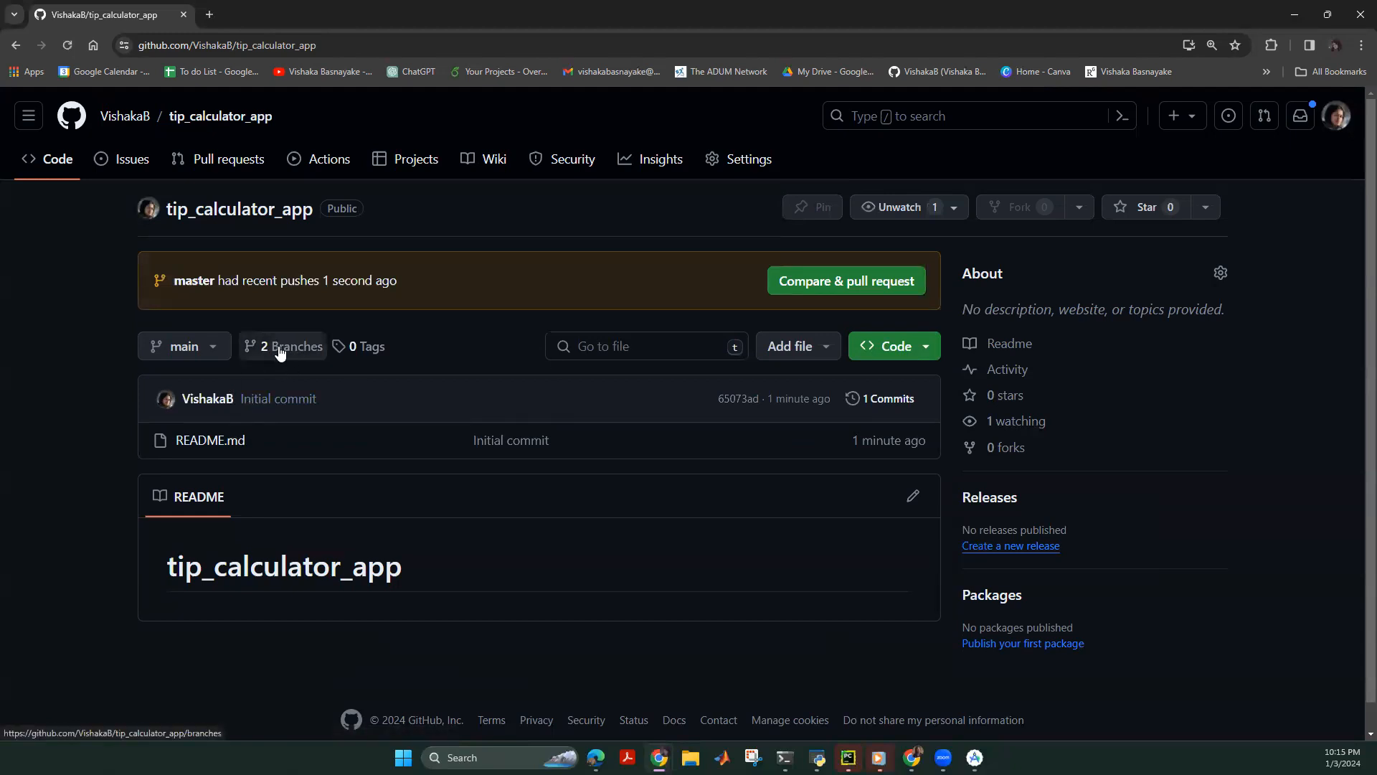
left_click(210, 349)
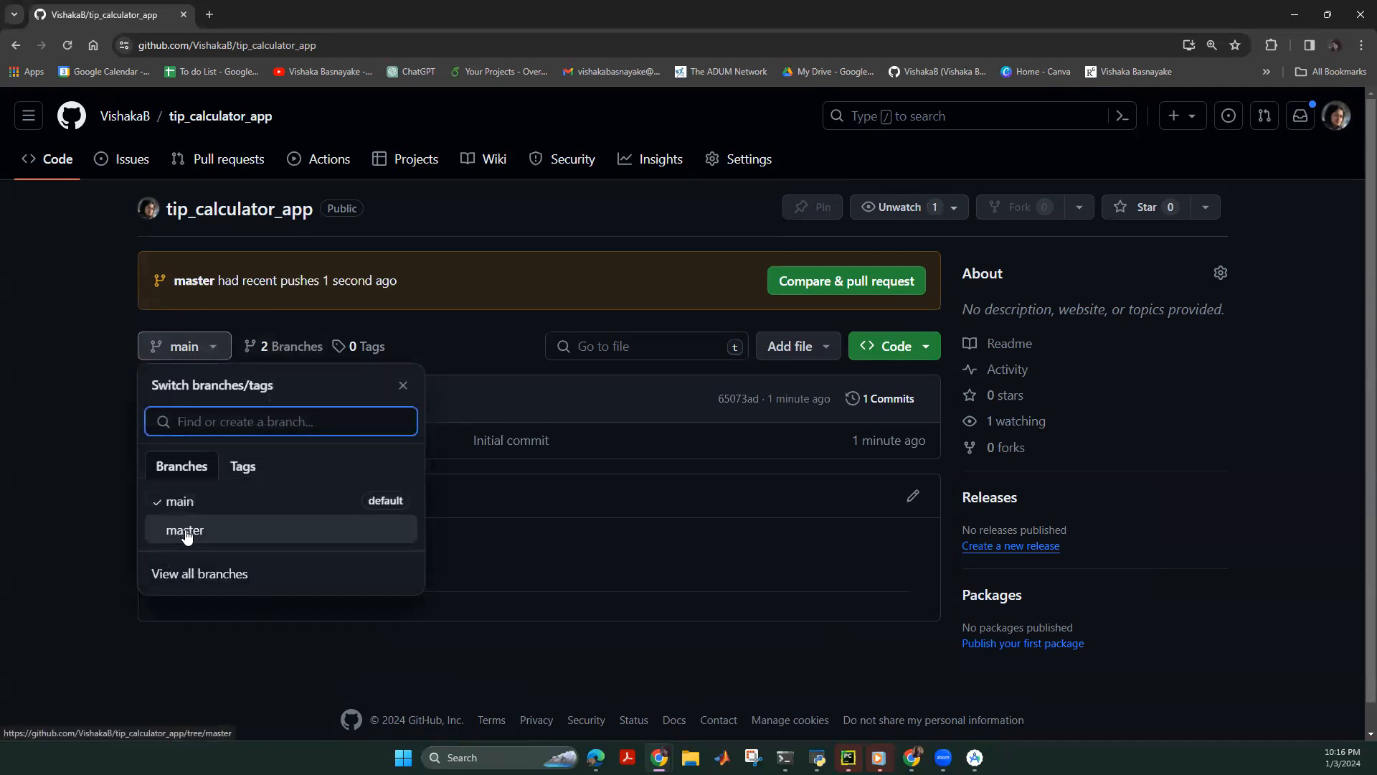
left_click(185, 532)
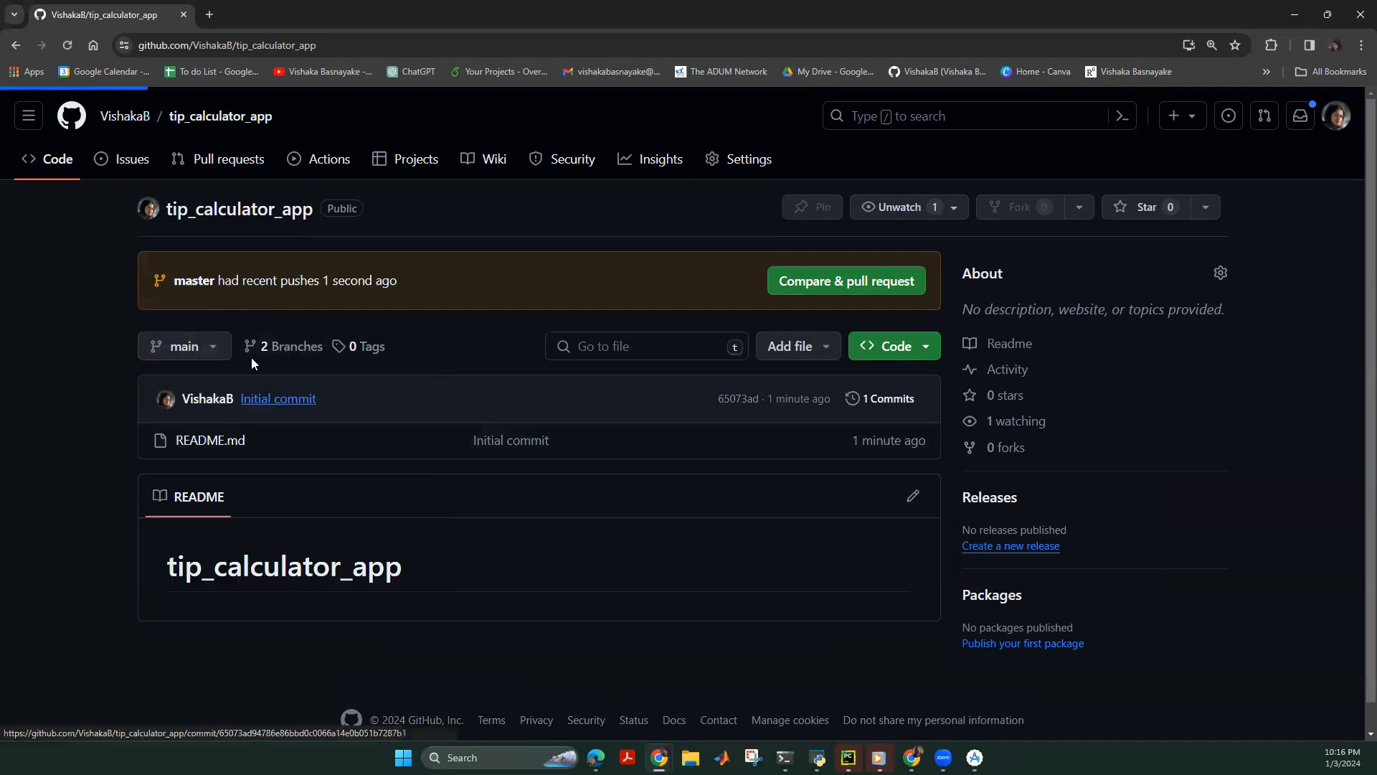
scroll(221, 363, "down", 3)
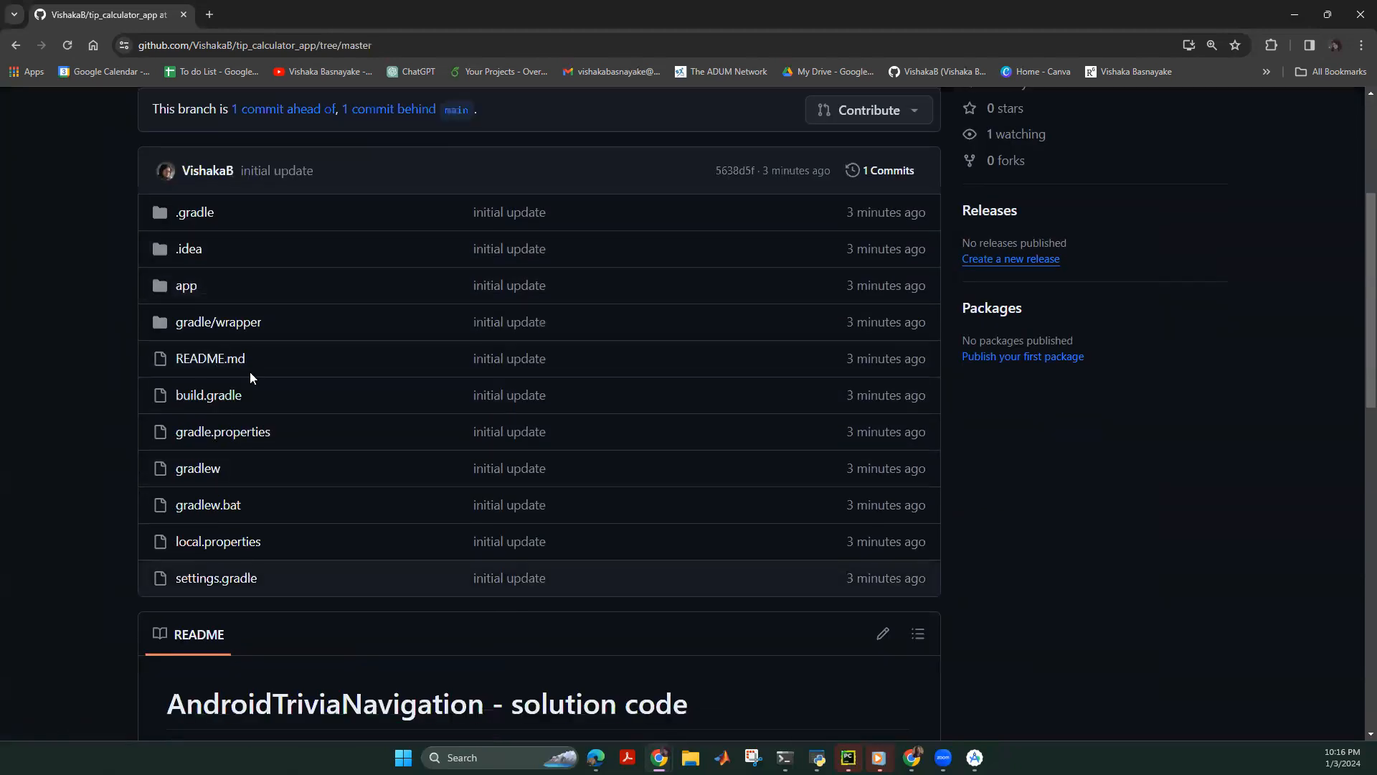
scroll(265, 511, "down", 5)
scroll(275, 466, "down", 6)
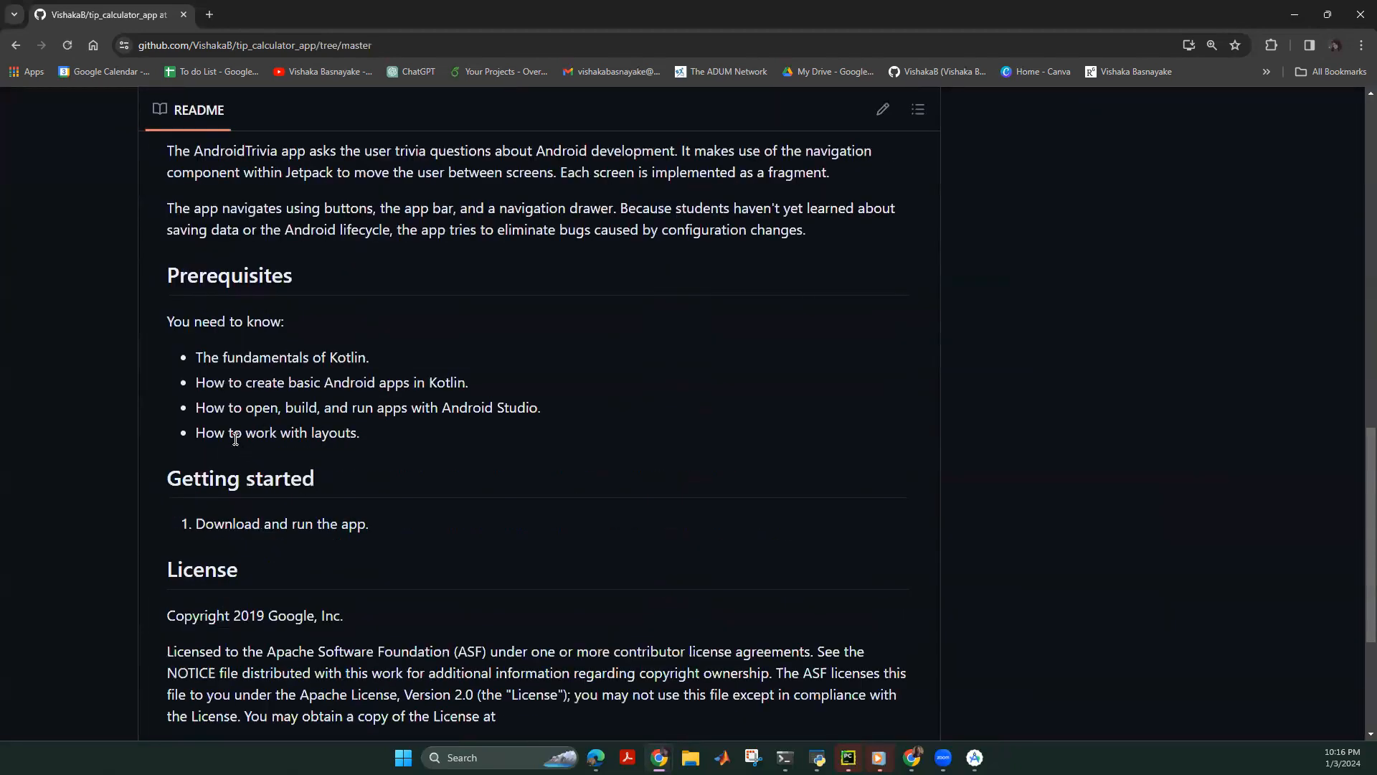
scroll(230, 437, "up", 10)
scroll(232, 482, "down", 4)
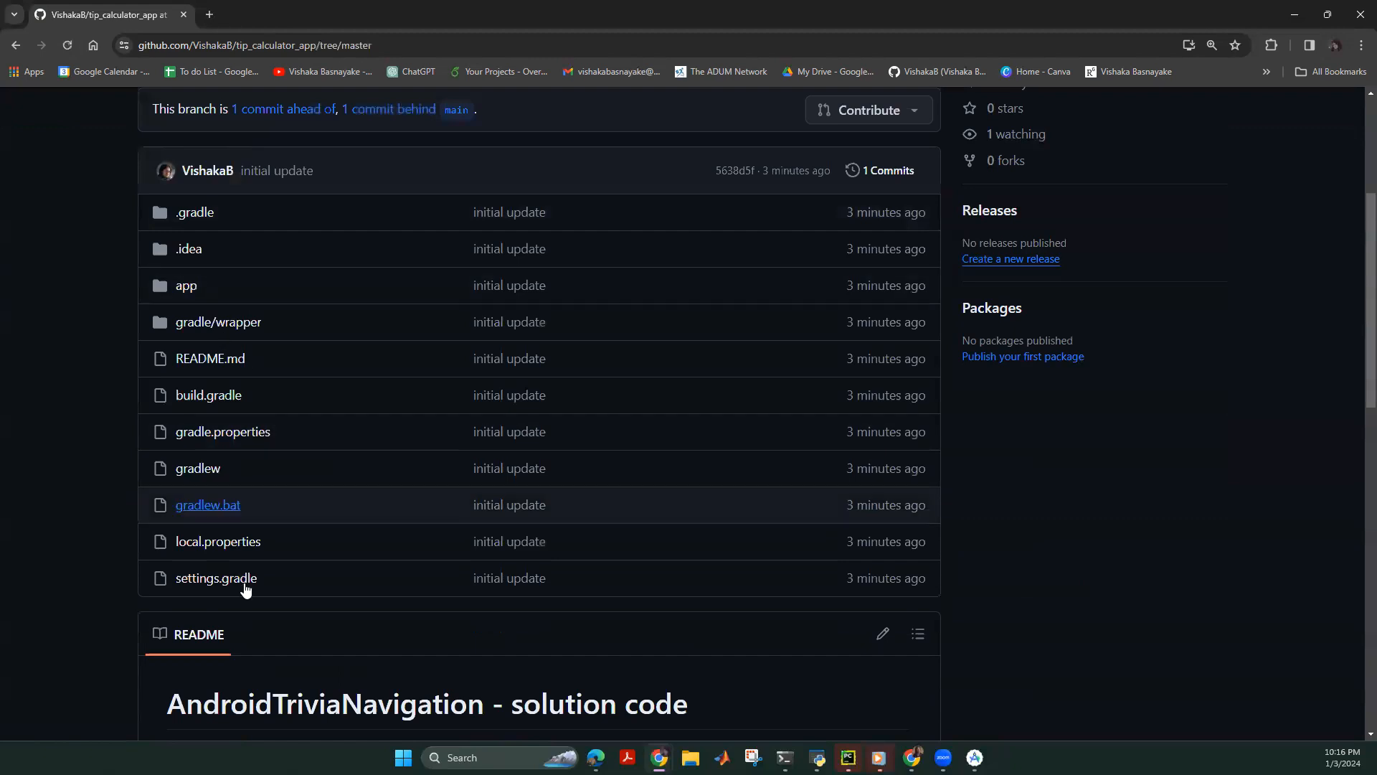
scroll(247, 567, "down", 7)
scroll(250, 555, "down", 6)
scroll(266, 512, "up", 17)
scroll(254, 502, "down", 4)
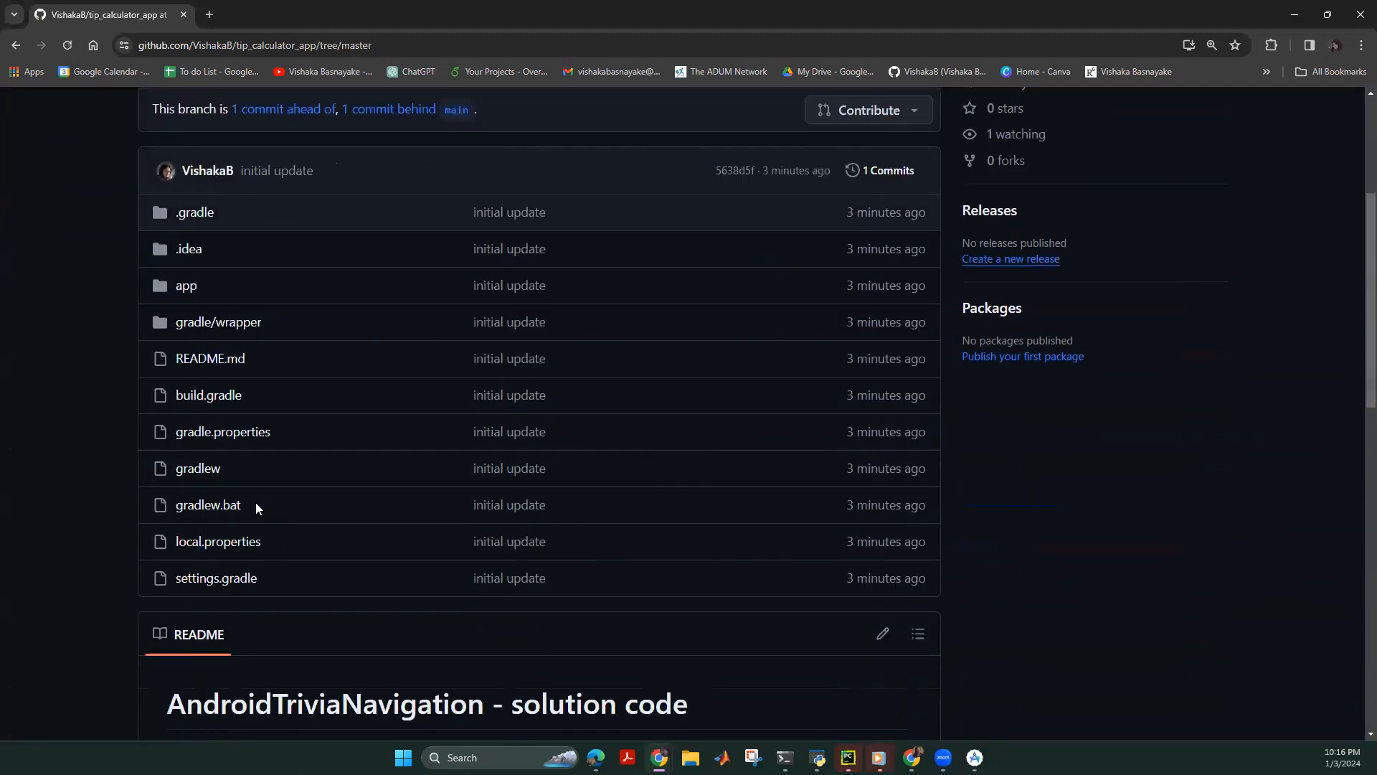
scroll(270, 445, "up", 3)
Switch the repository view back to the main branch.
left_click(215, 276)
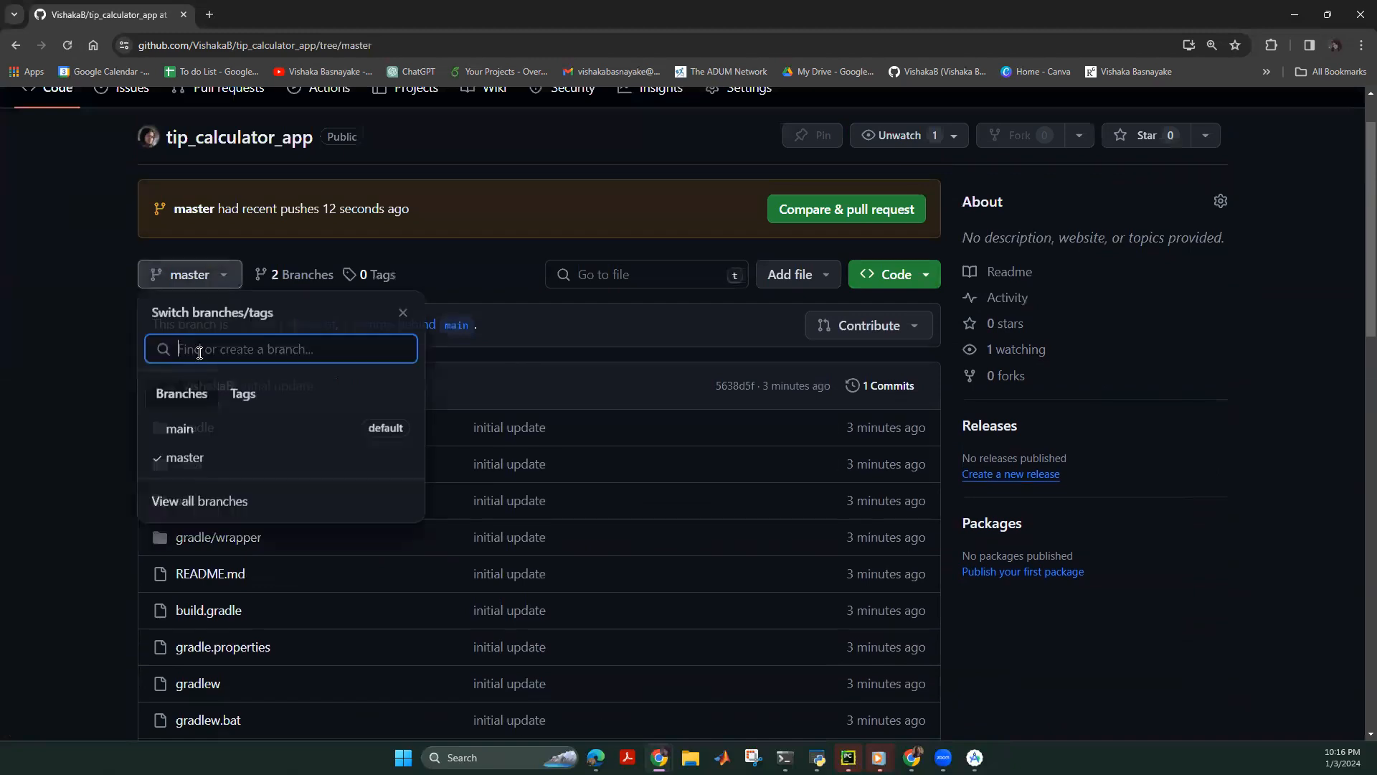
left_click(201, 429)
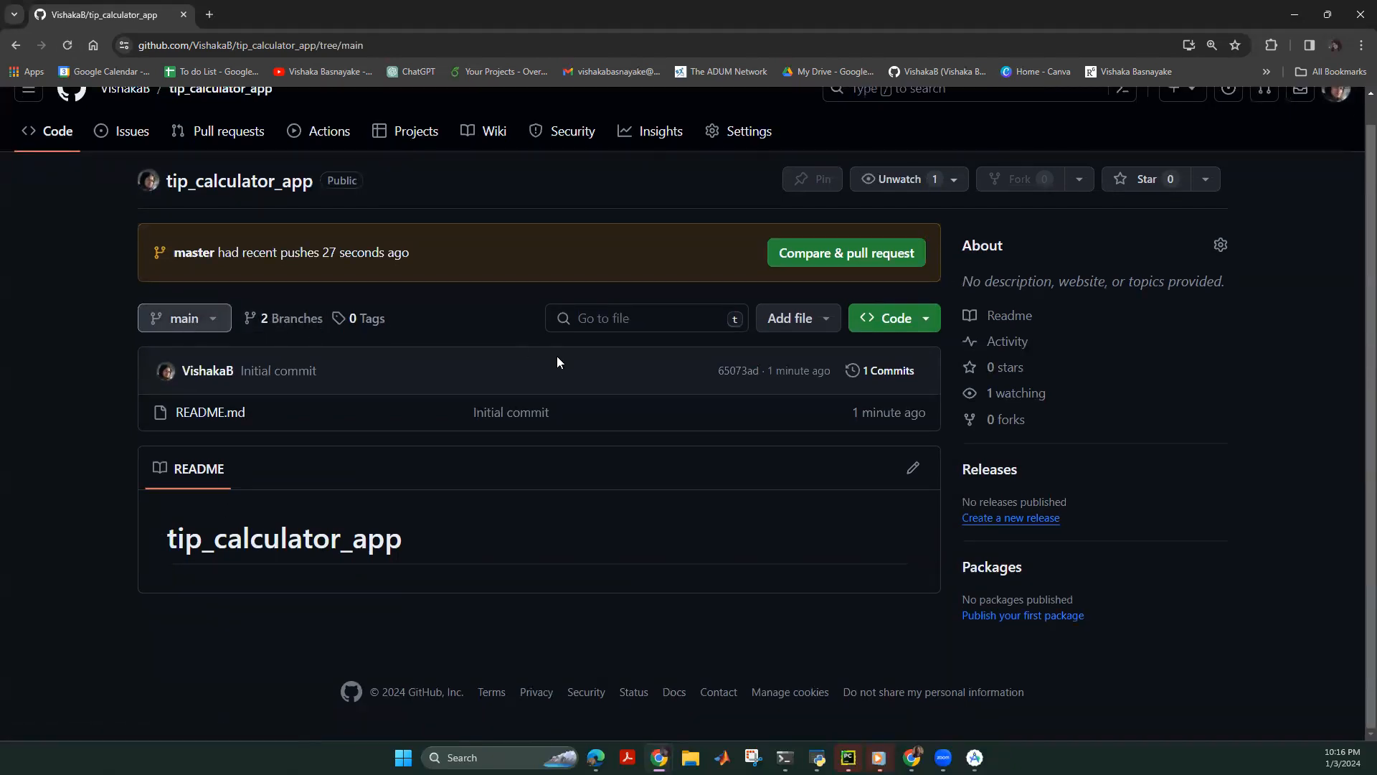
scroll(574, 357, "up", 1)
In Settings, switch tip_calculator_app's default branch to master and confirm the update.
left_click(738, 159)
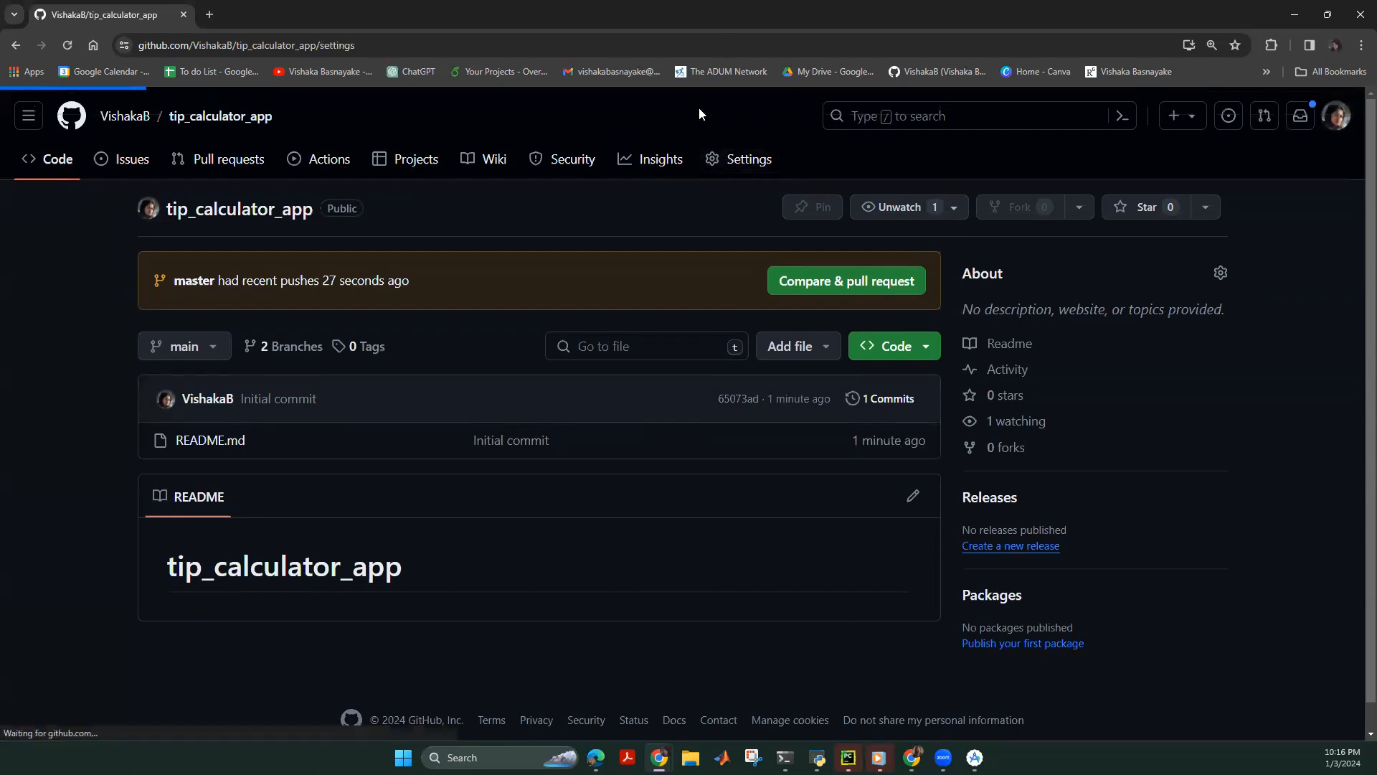
scroll(688, 430, "down", 2)
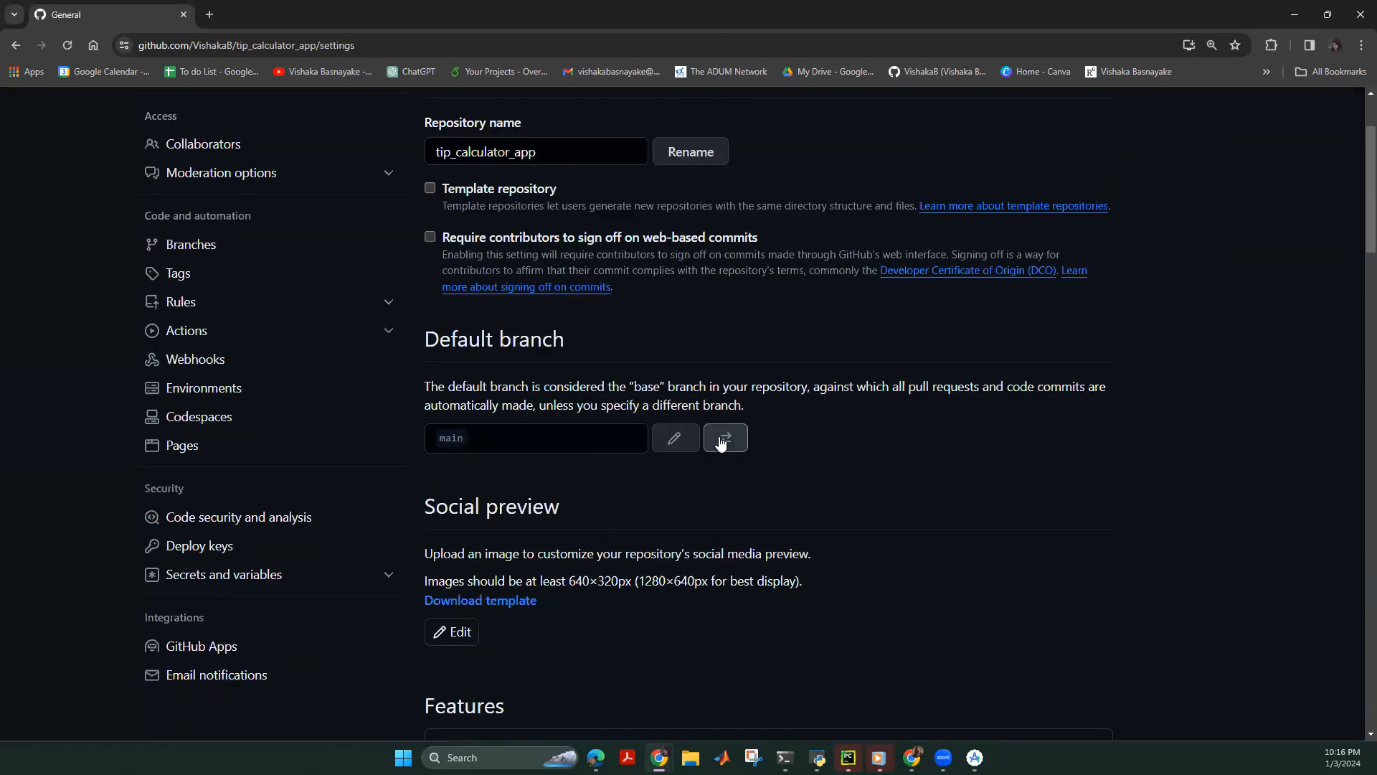
left_click(723, 439)
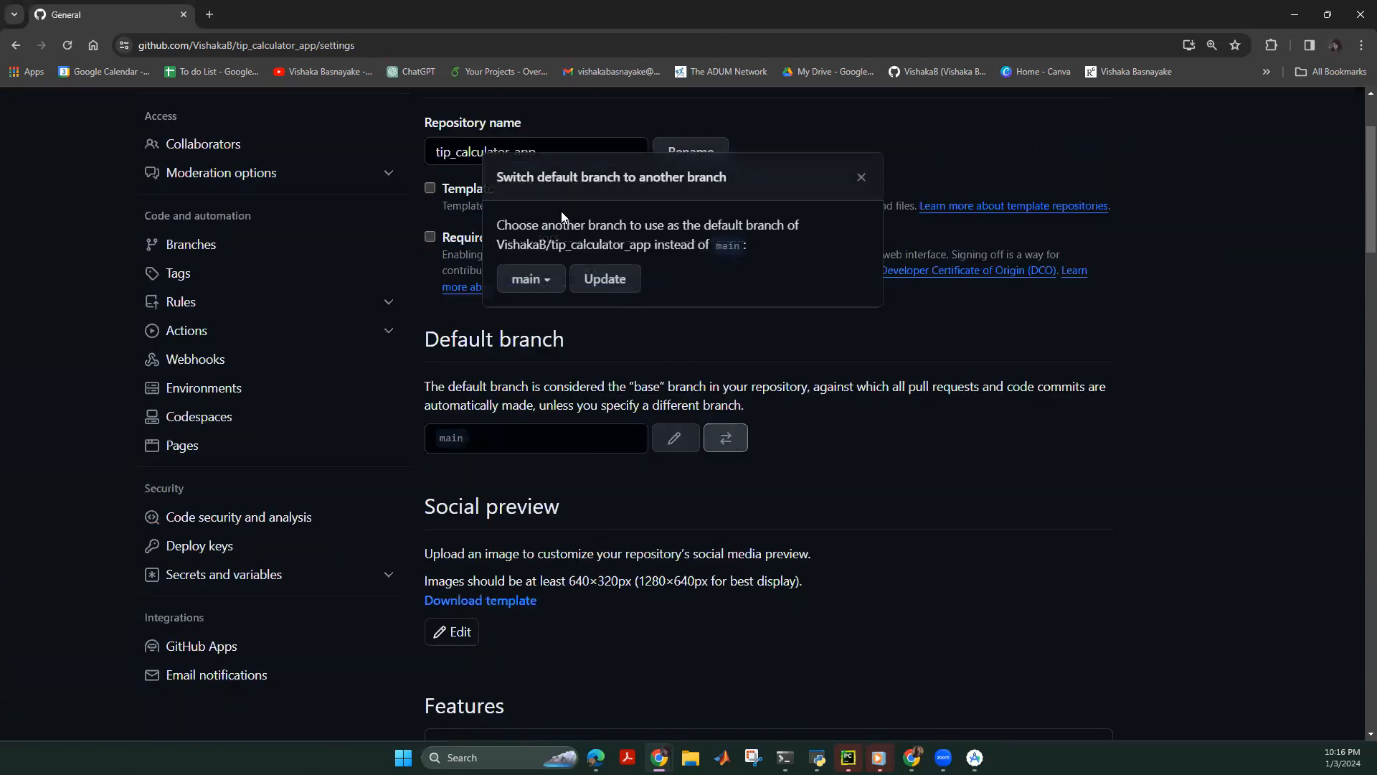
left_click(545, 284)
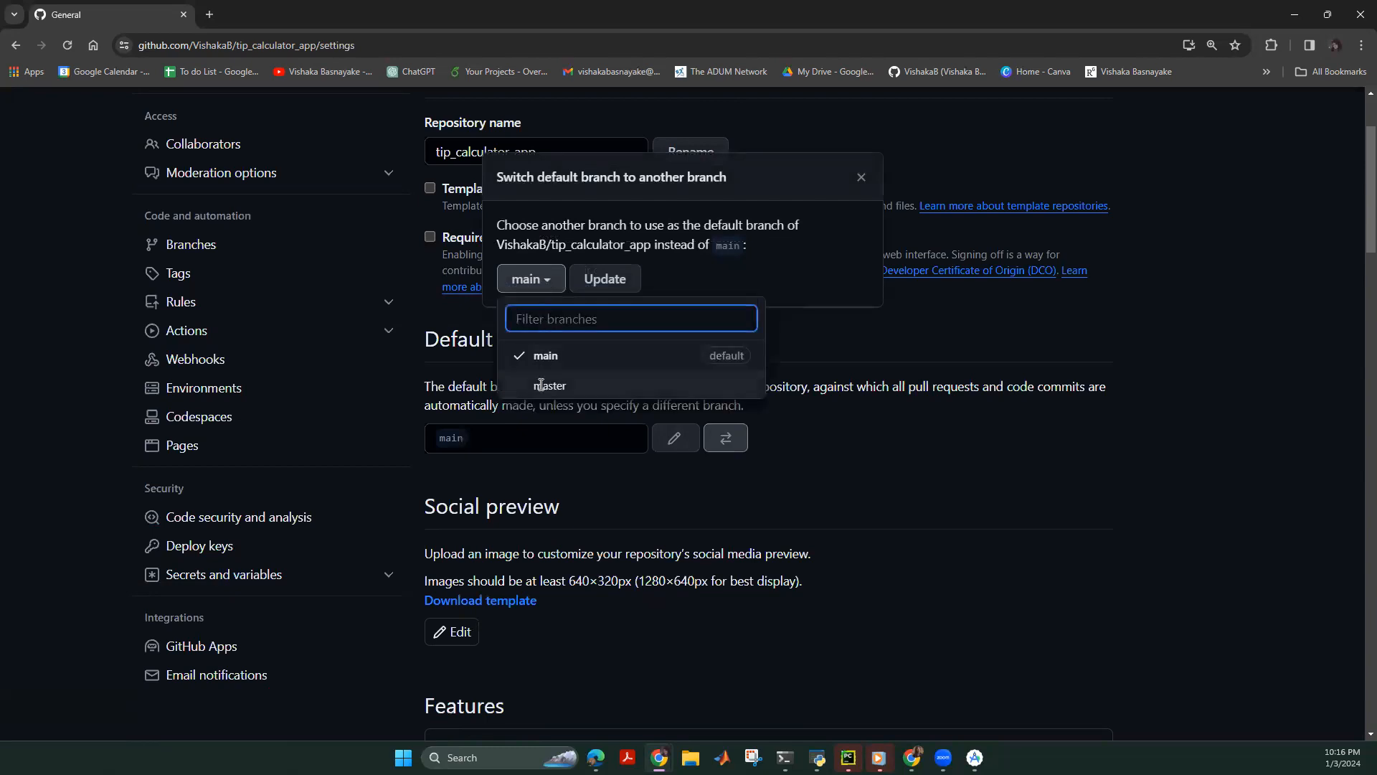
left_click(542, 385)
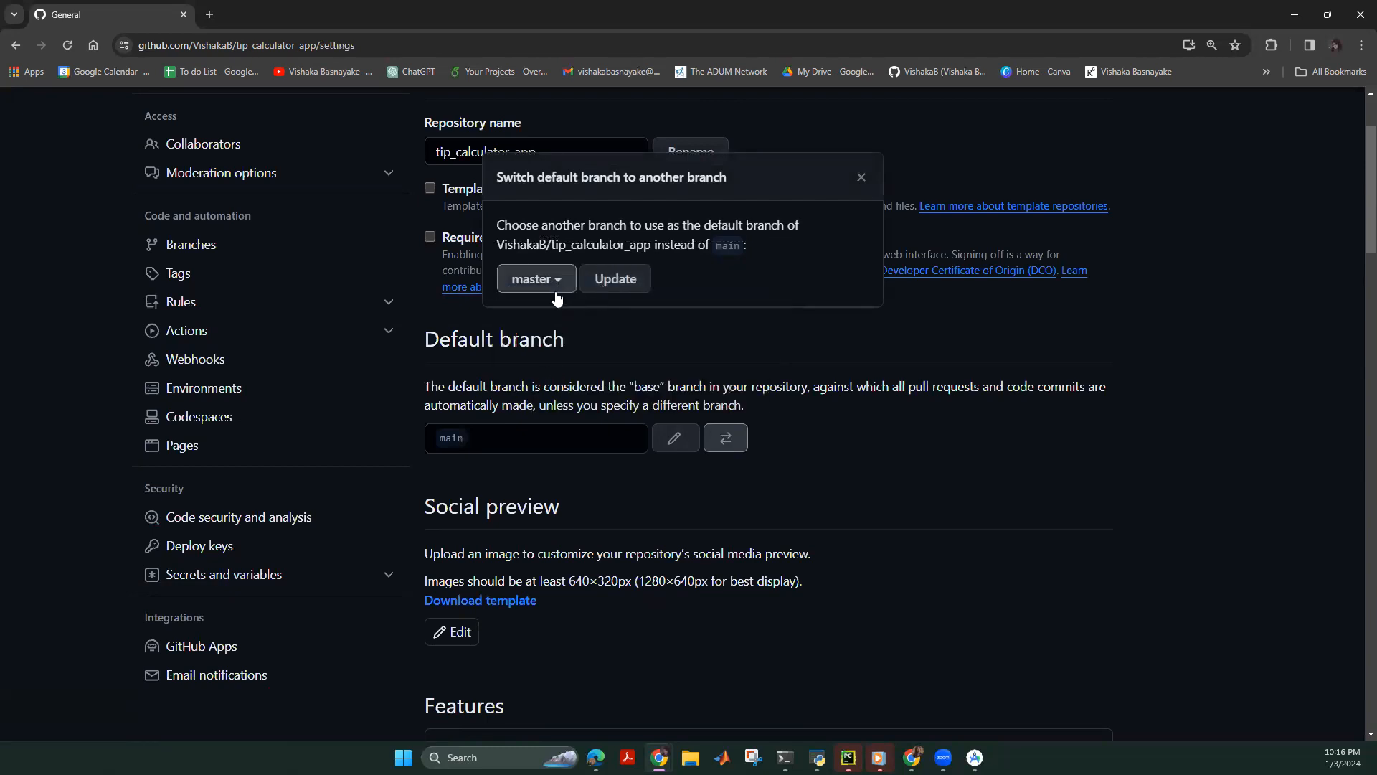
left_click(595, 284)
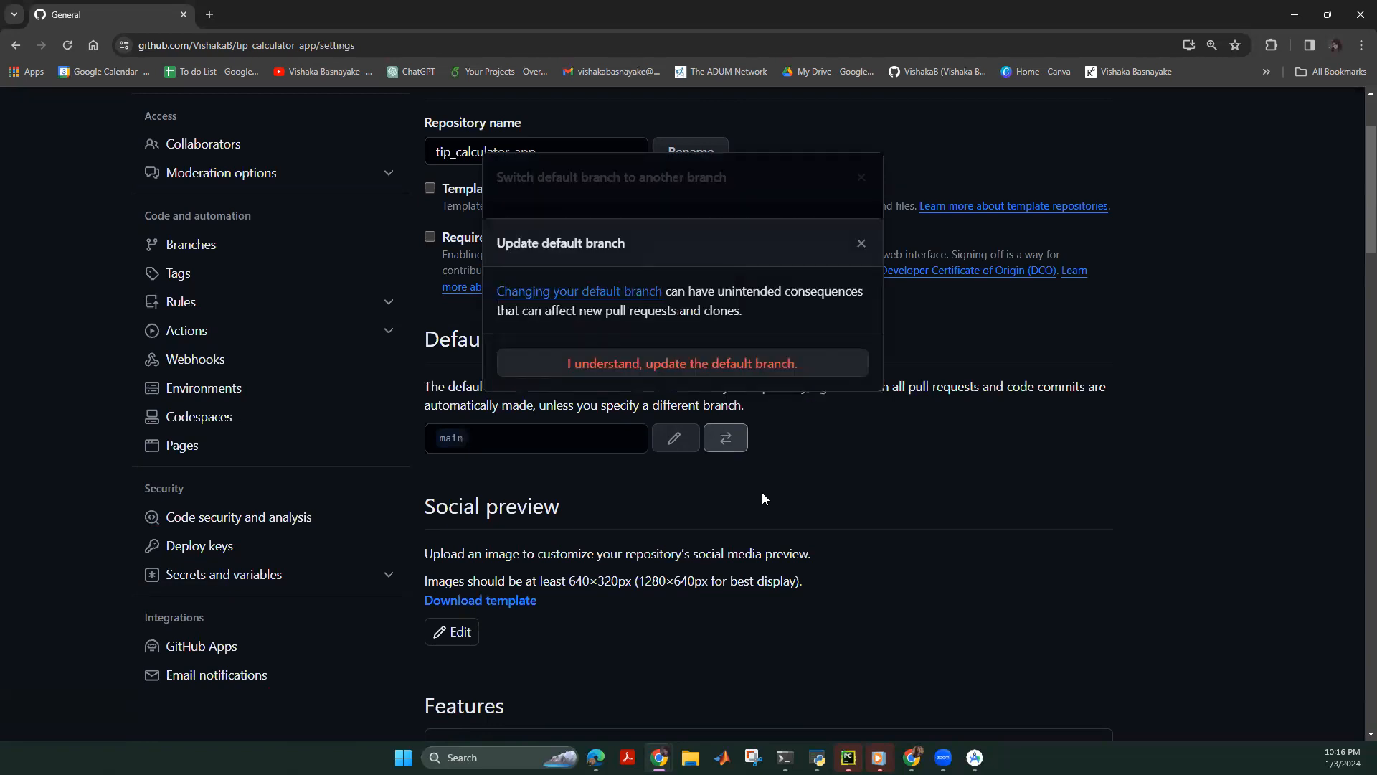
left_click(674, 367)
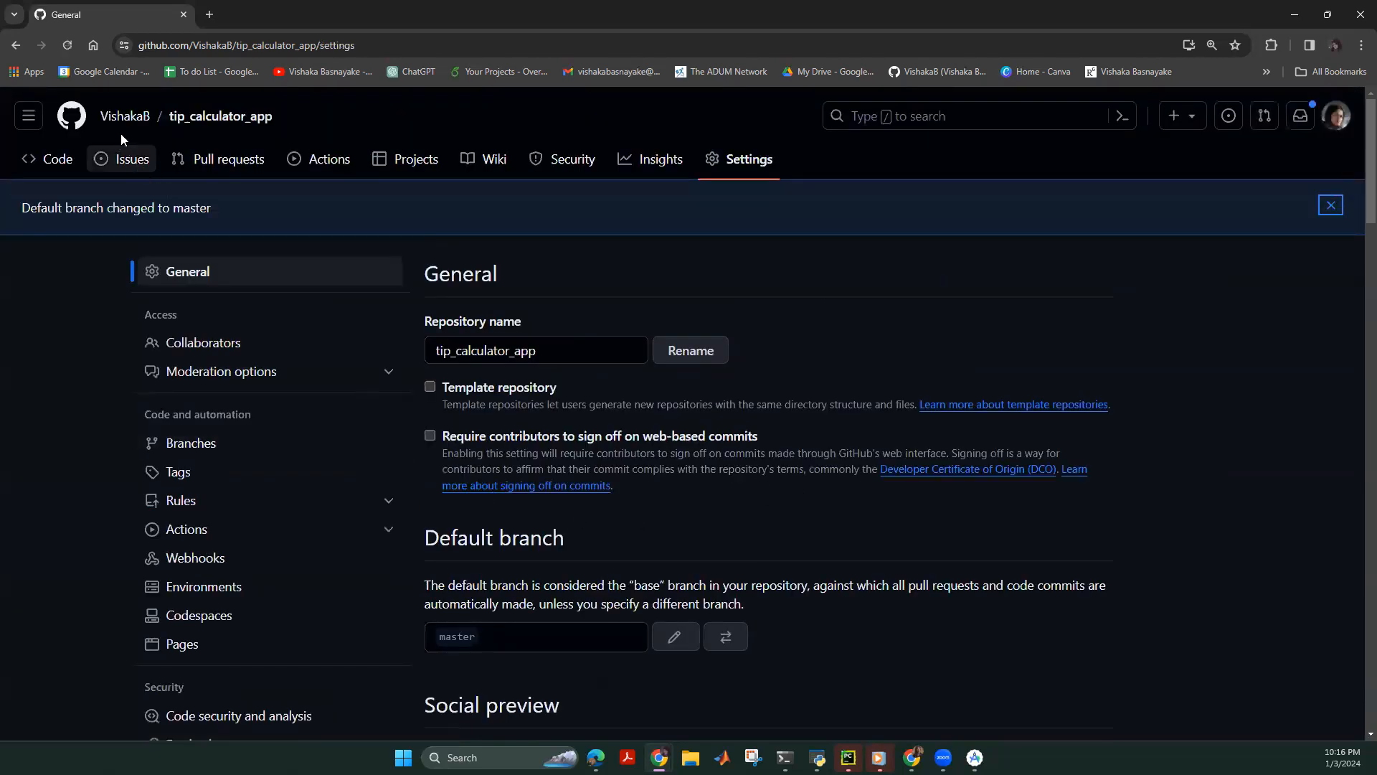
left_click(208, 116)
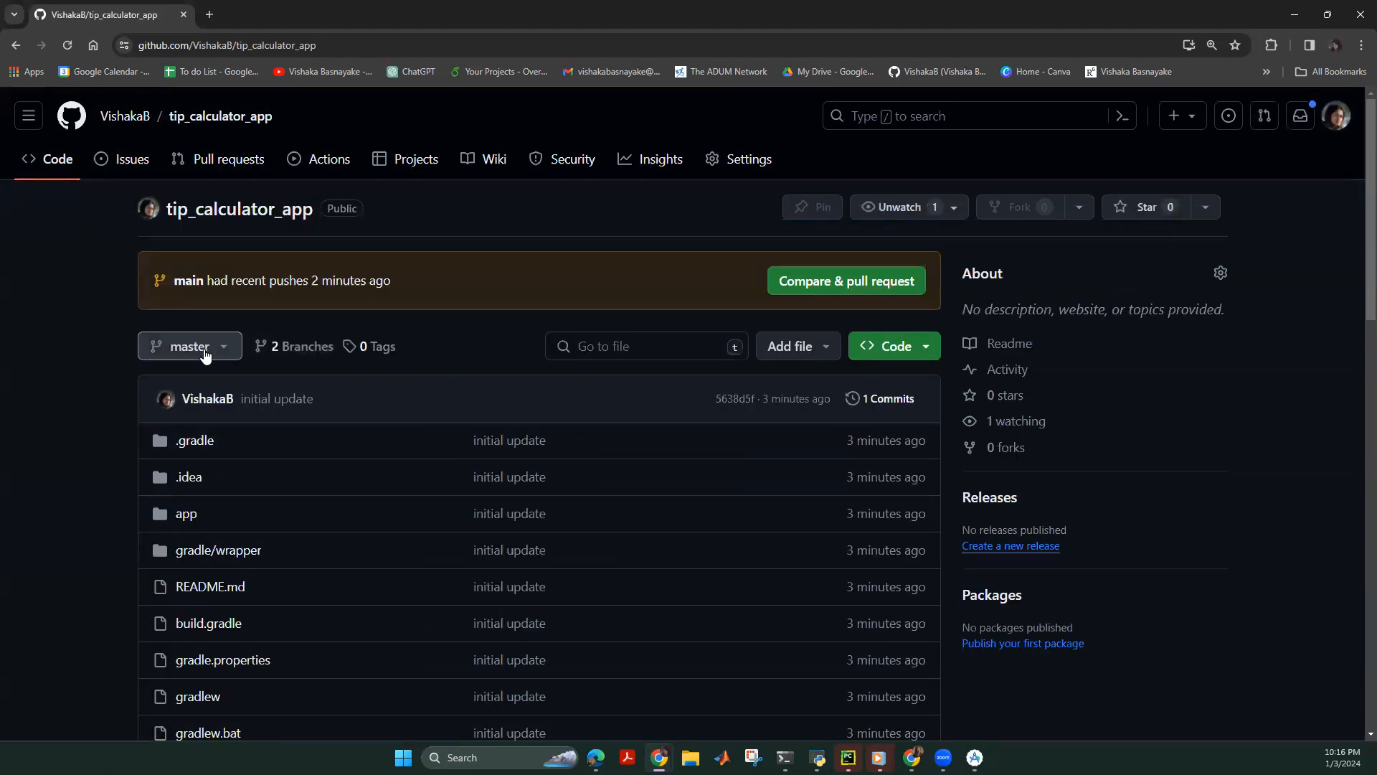
Check that tip_calculator_app opens on the master branch with the project files listed.
left_click(204, 348)
left_click(205, 348)
left_click(204, 347)
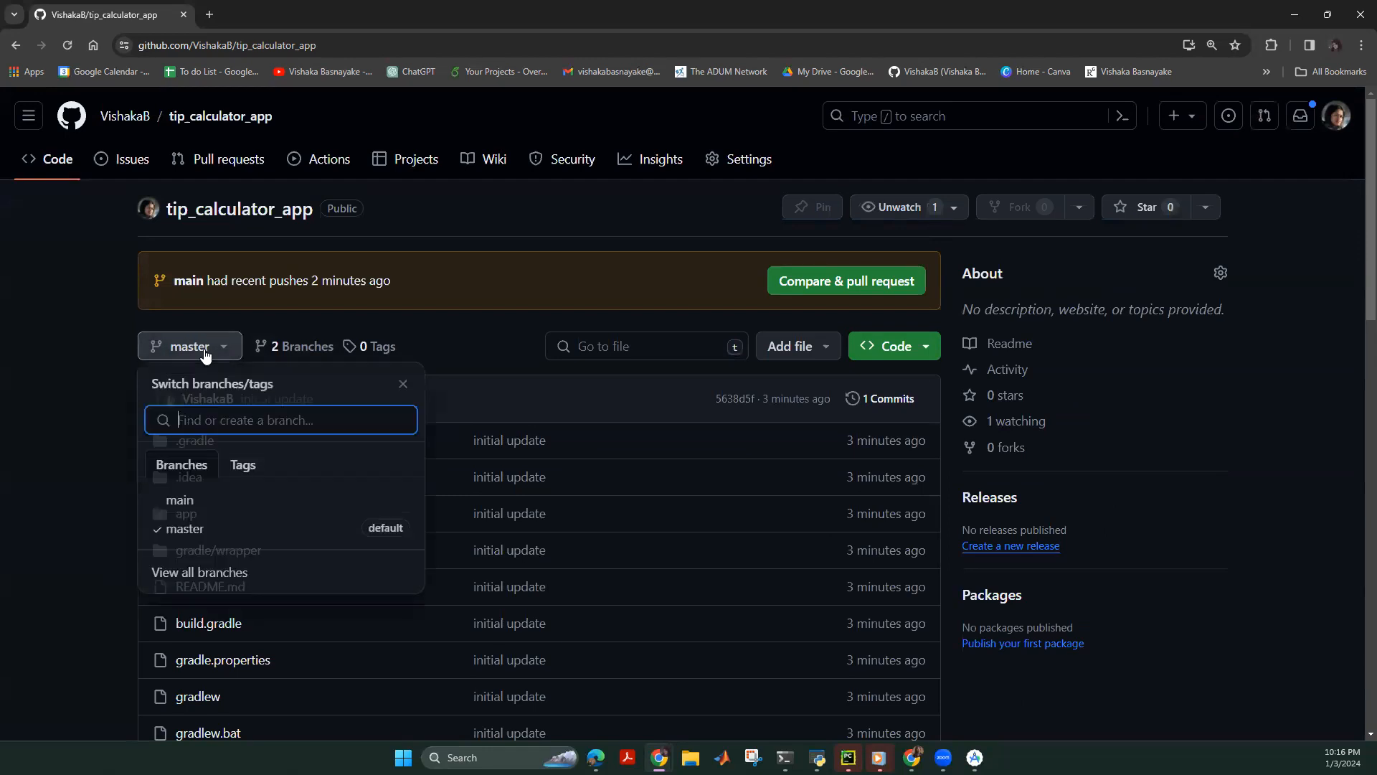
left_click(45, 413)
scroll(172, 531, "down", 7)
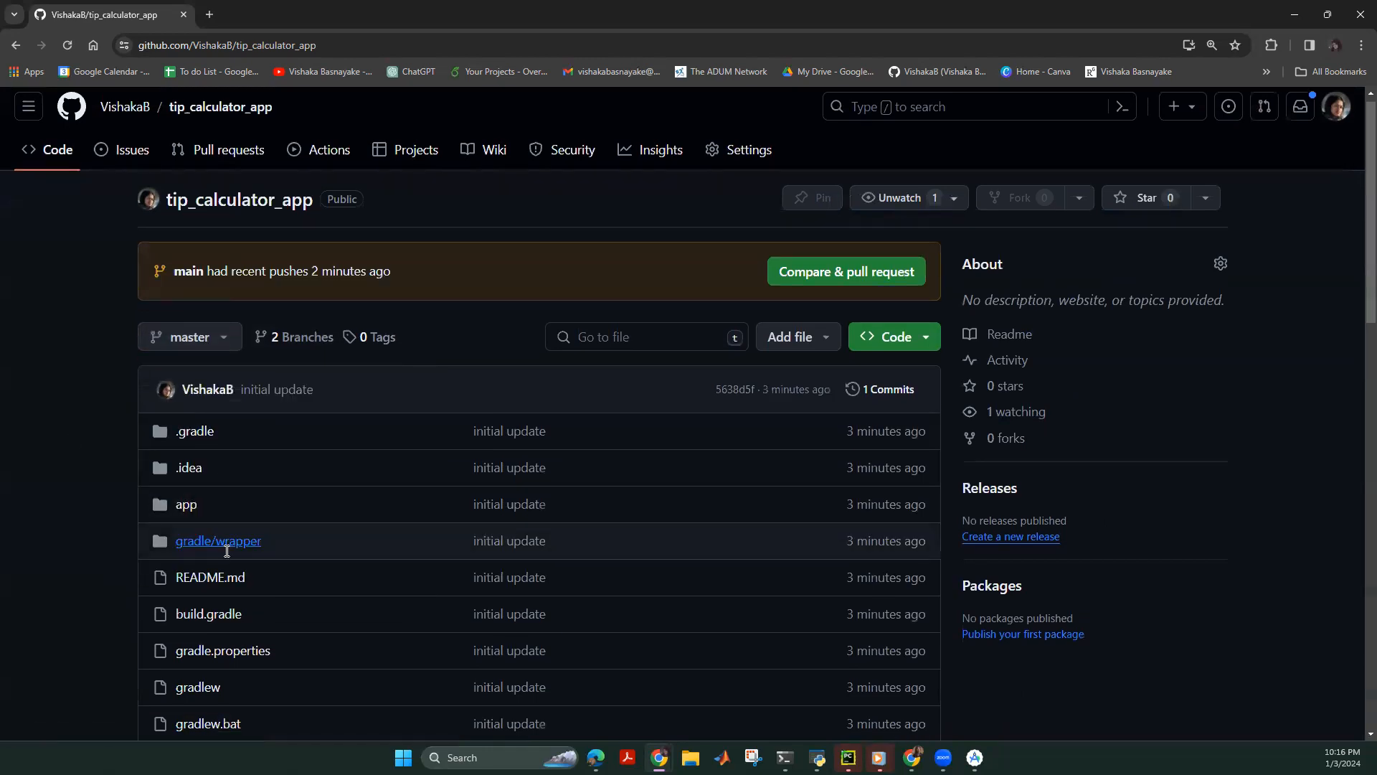
scroll(251, 287, "up", 5)
scroll(162, 465, "down", 3)
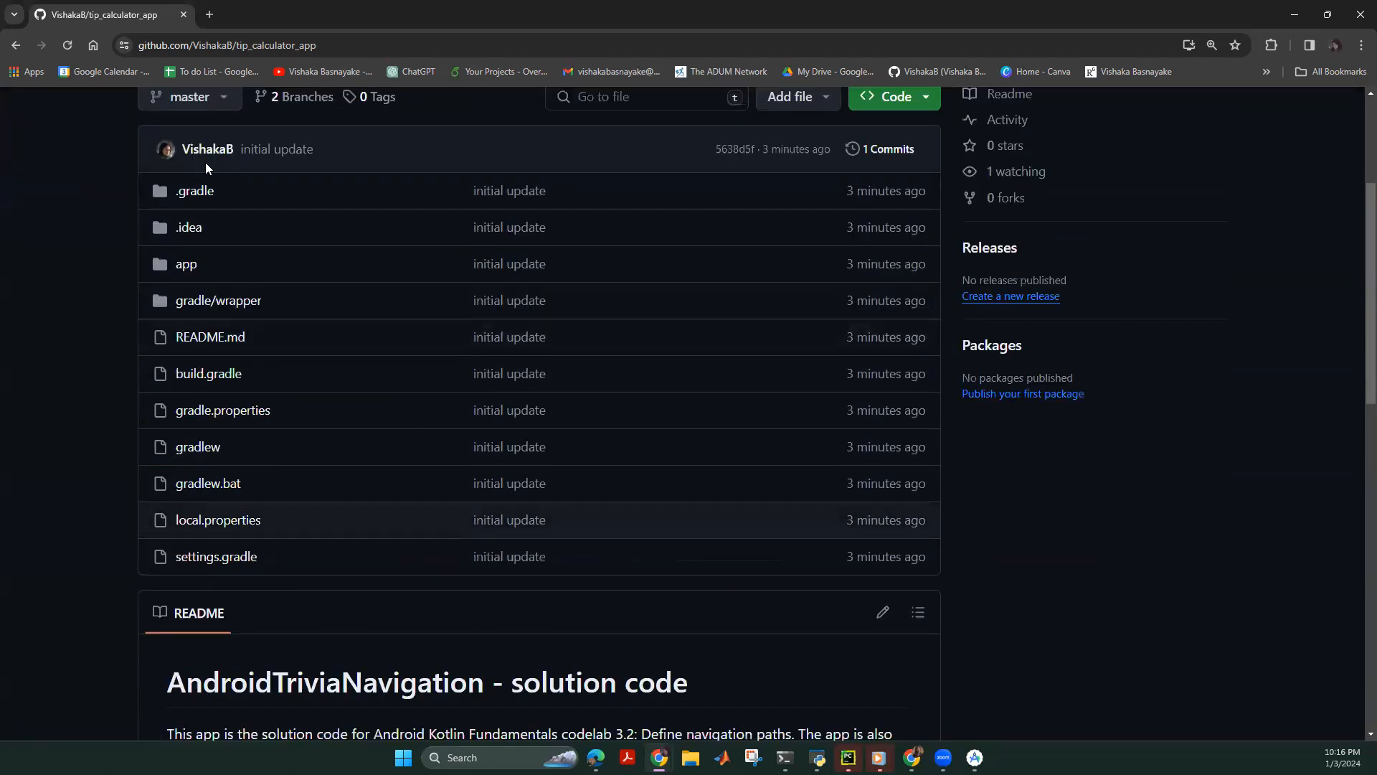
scroll(240, 473, "up", 3)
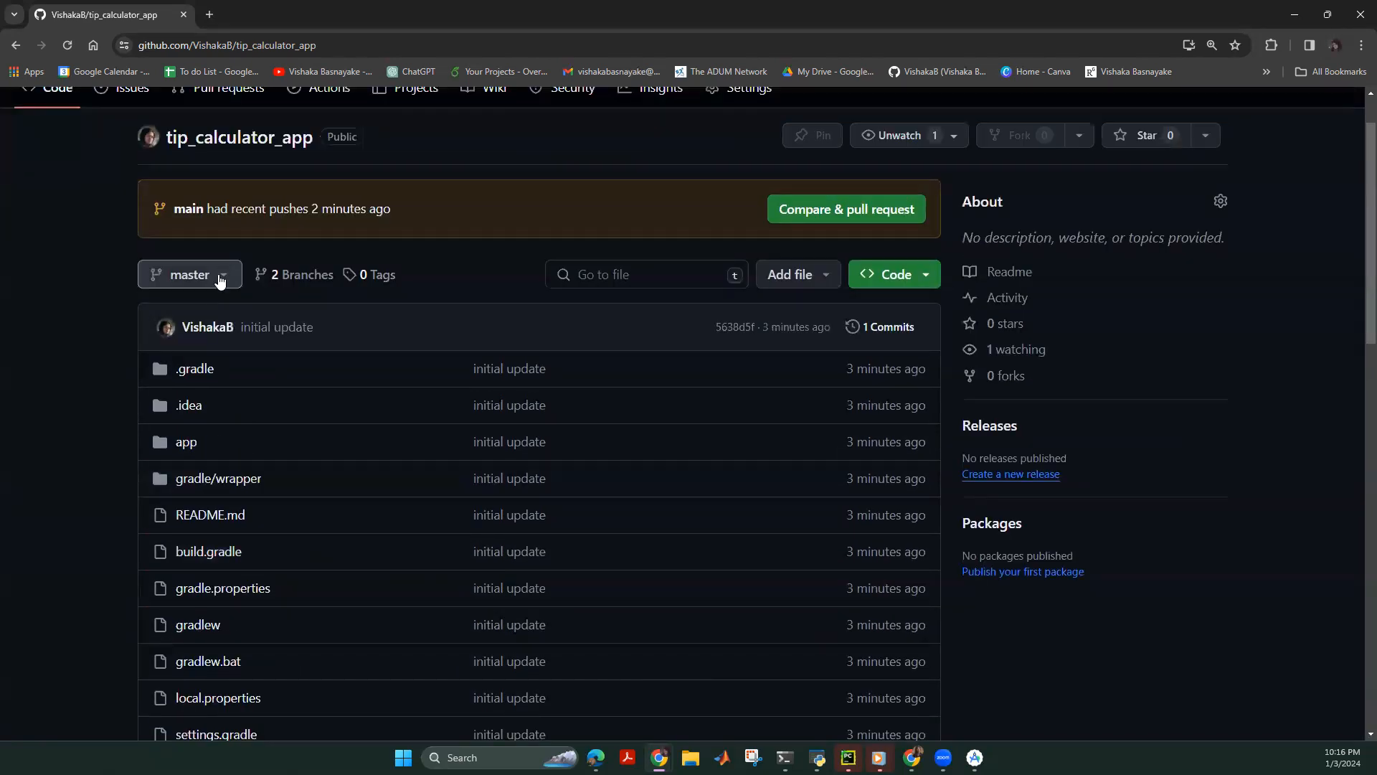
scroll(237, 302, "up", 1)
Confirm master in the branch list again, then go to the repository Settings.
left_click(208, 340)
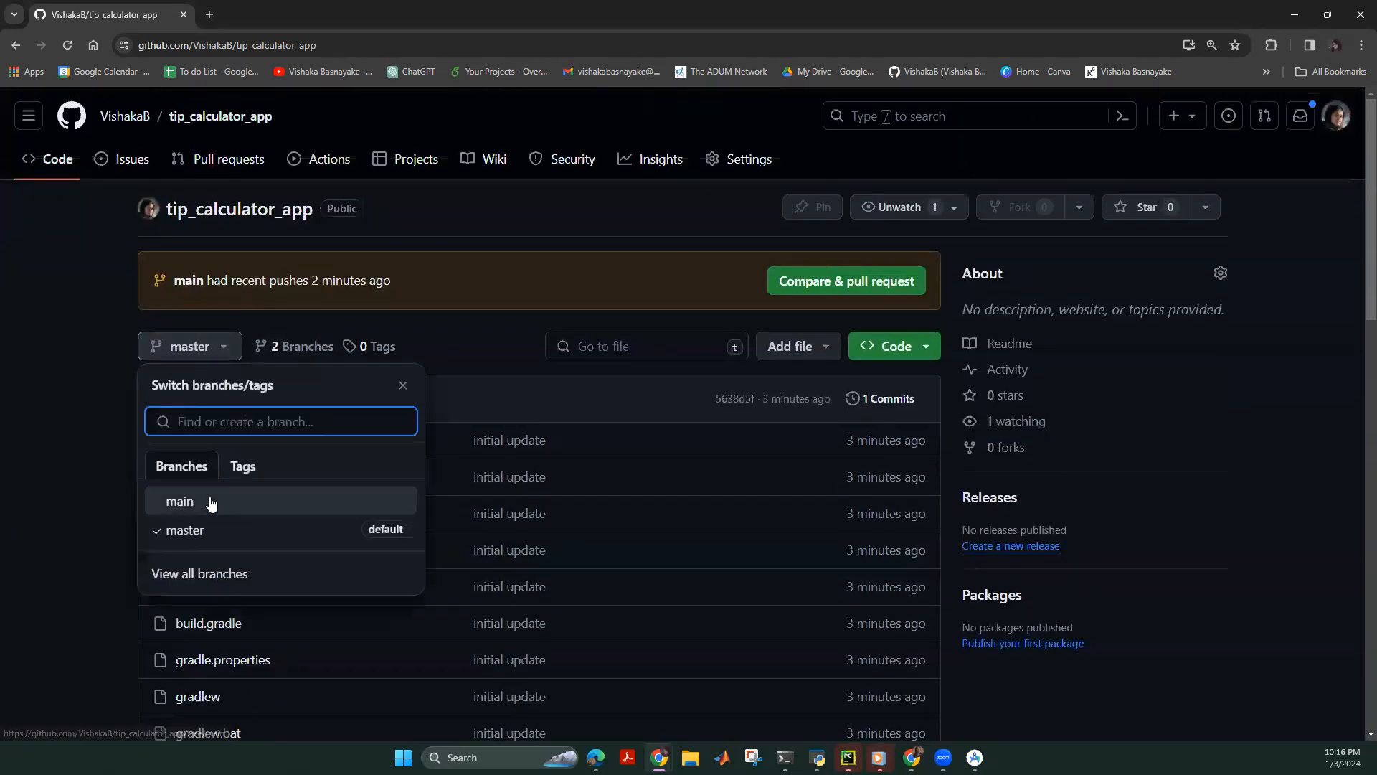
left_click(89, 454)
left_click(725, 163)
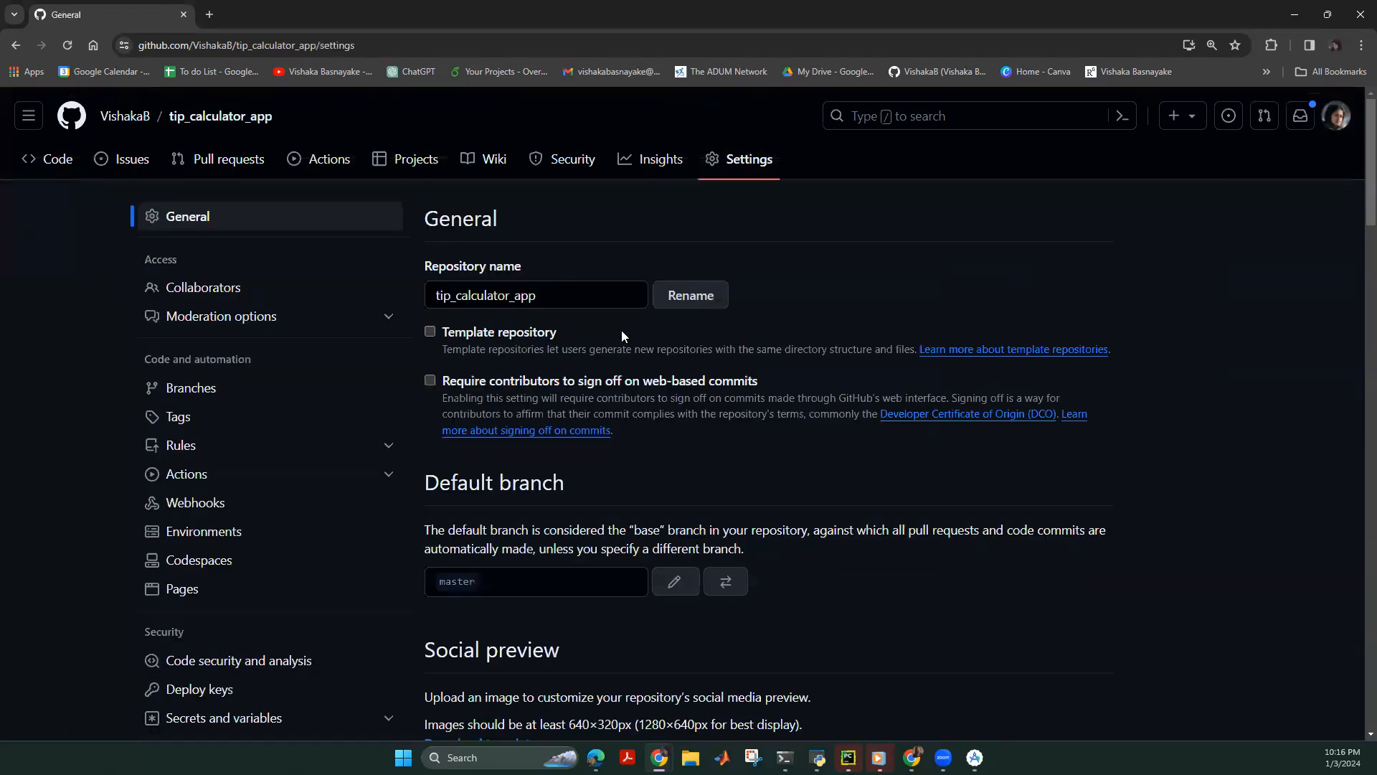
Open the default-branch rename dialog and close it without renaming master.
scroll(447, 554, "down", 2)
left_click(673, 439)
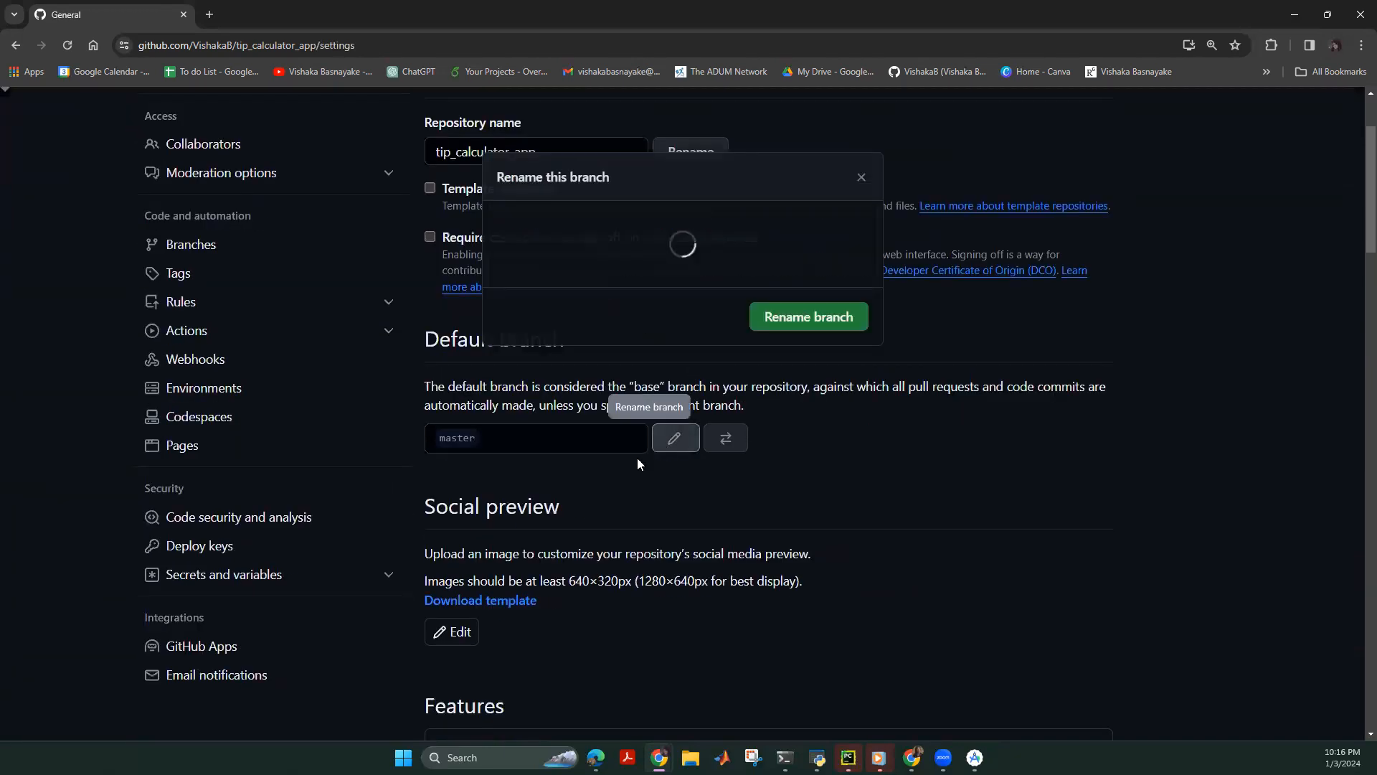
scroll(315, 418, "down", 4)
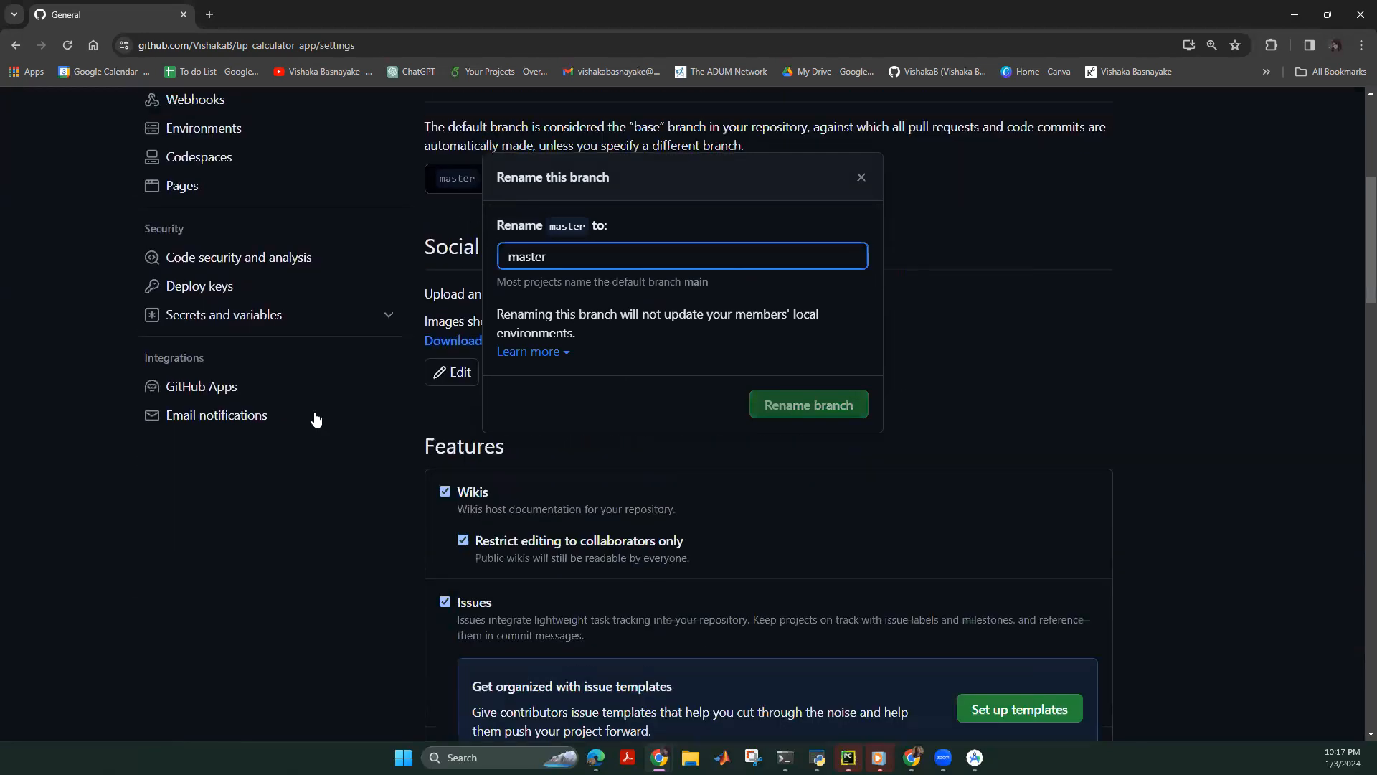
scroll(316, 418, "up", 6)
left_click(861, 177)
Review the Branches settings, which have no protection rules, then the General settings.
left_click(172, 391)
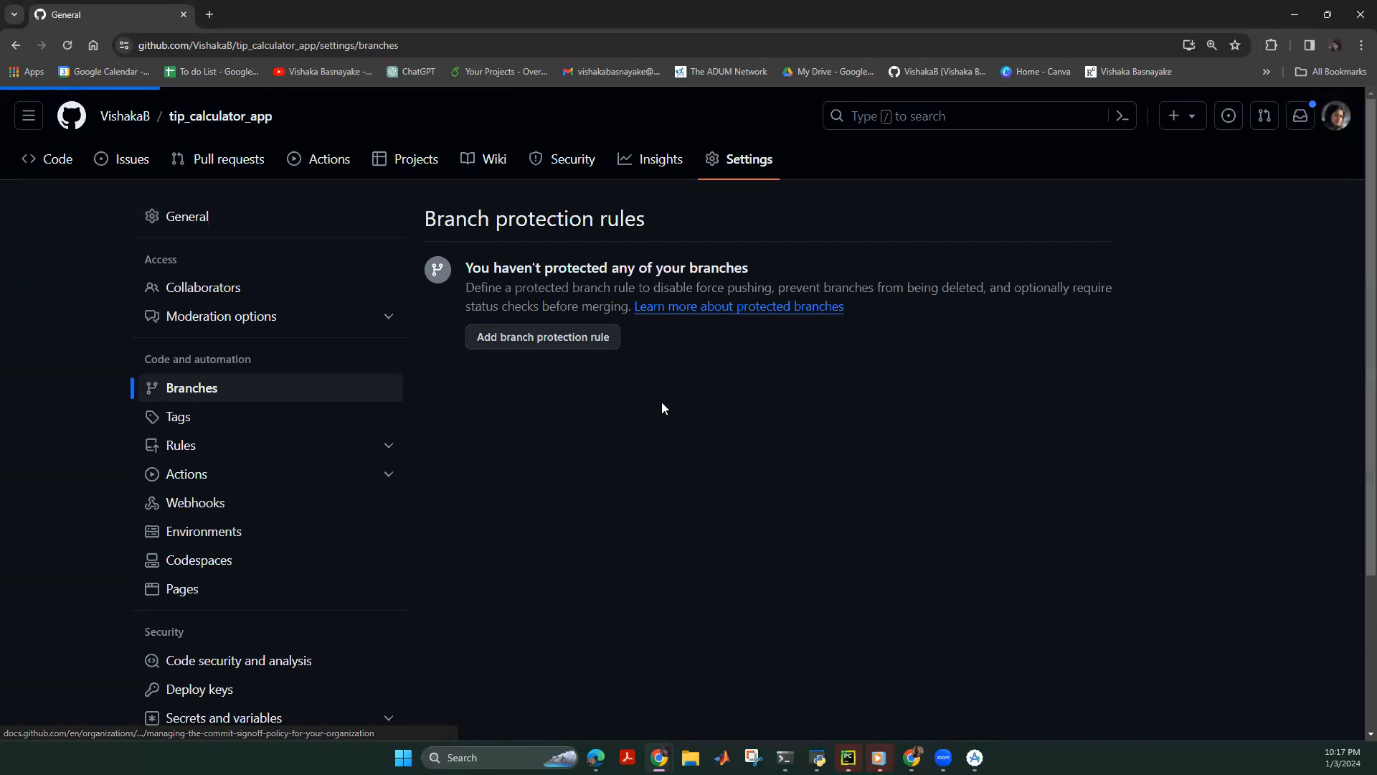
scroll(366, 416, "down", 3)
scroll(251, 347, "up", 3)
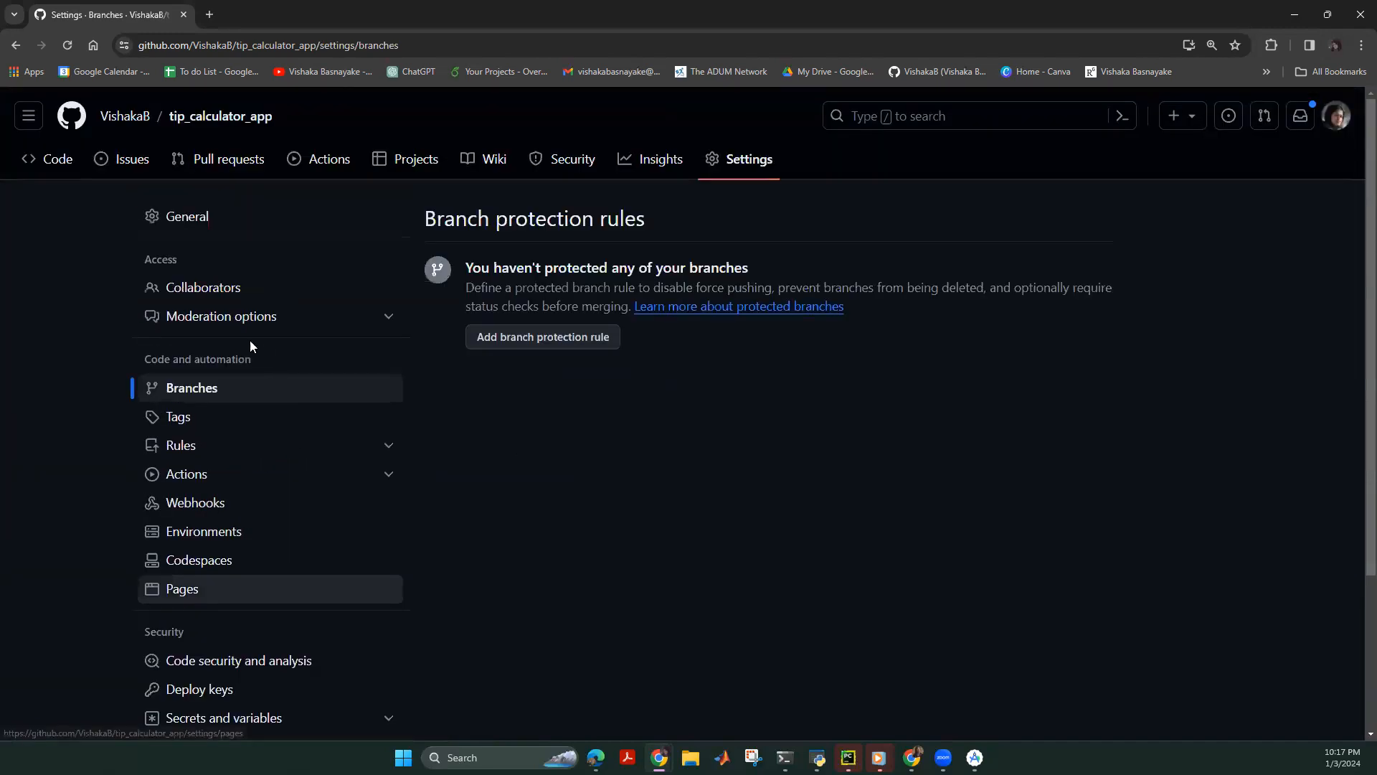
left_click(190, 209)
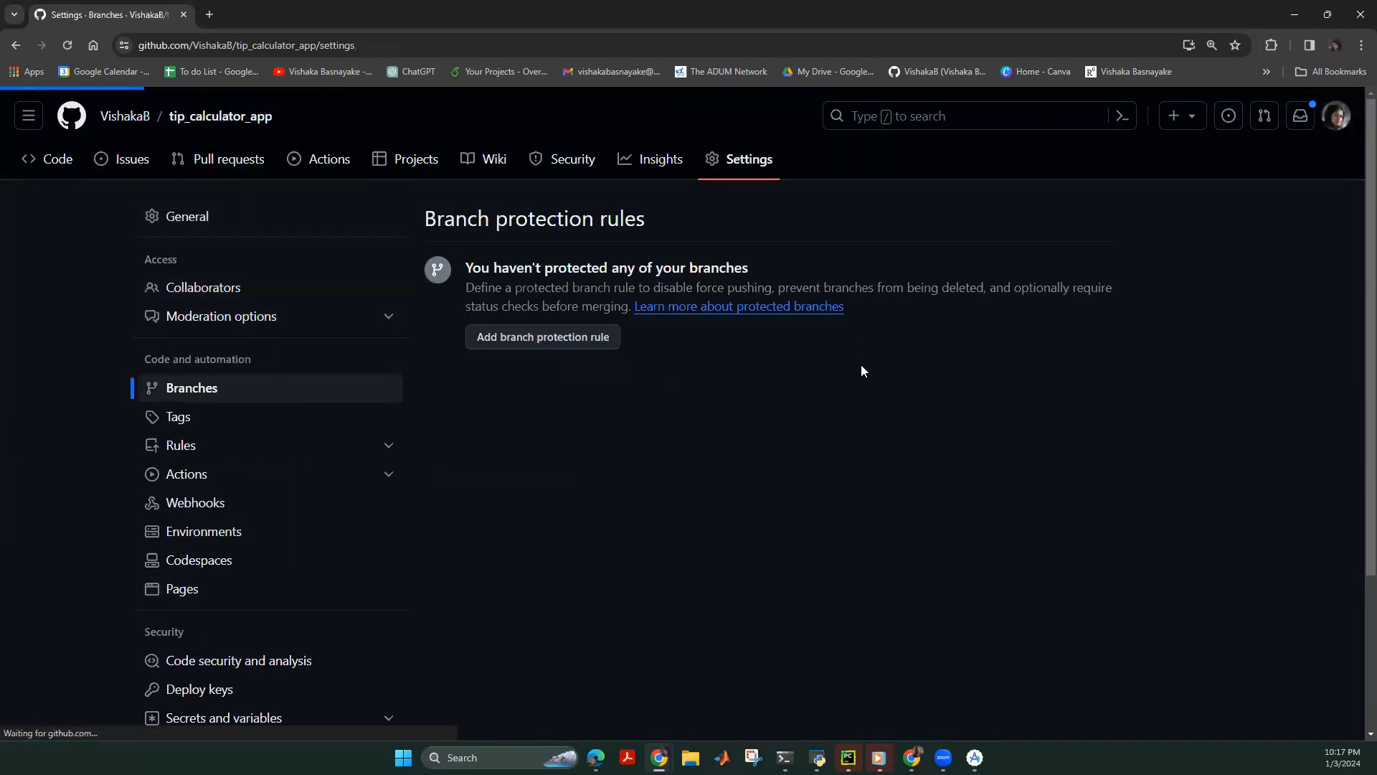
scroll(852, 391, "down", 6)
scroll(848, 412, "down", 10)
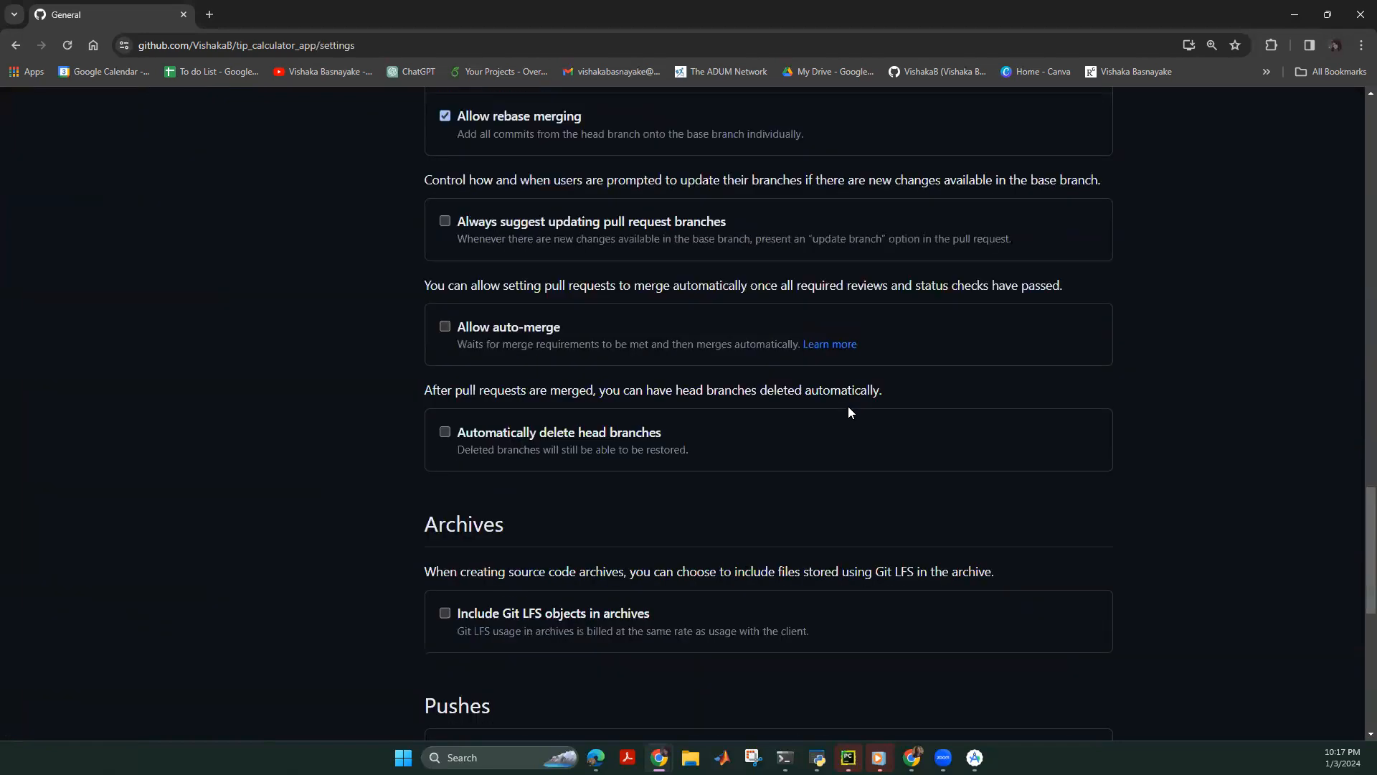
scroll(832, 387, "up", 15)
scroll(215, 250, "up", 10)
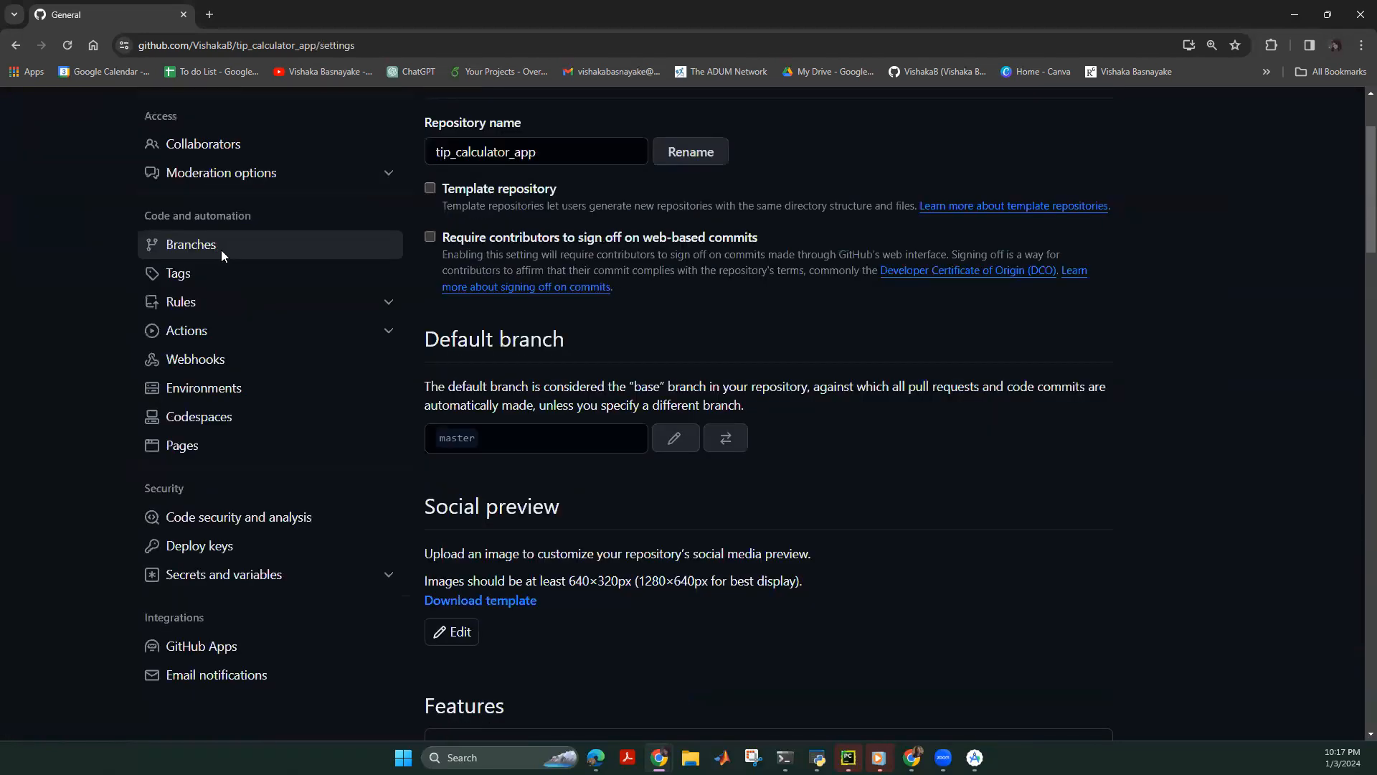
scroll(208, 578, "down", 2)
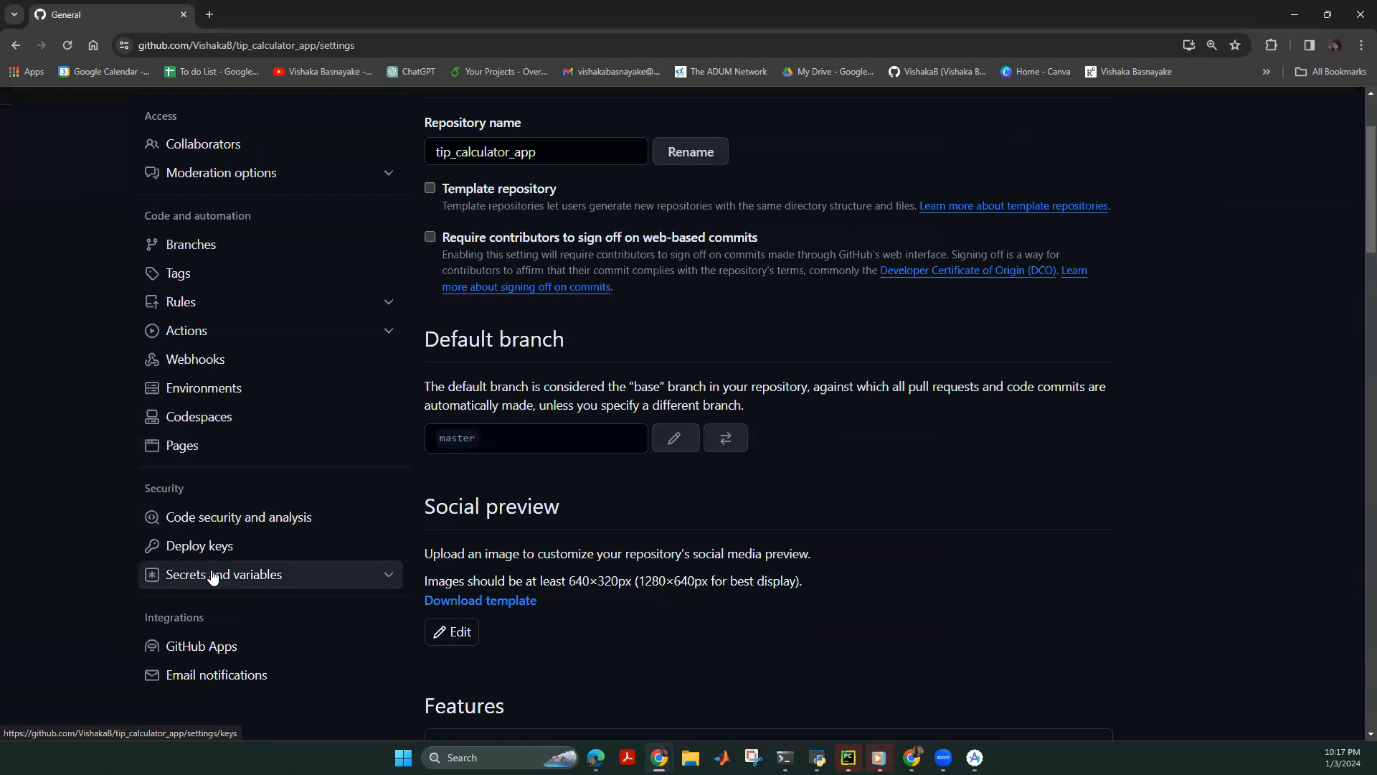
scroll(347, 540, "up", 3)
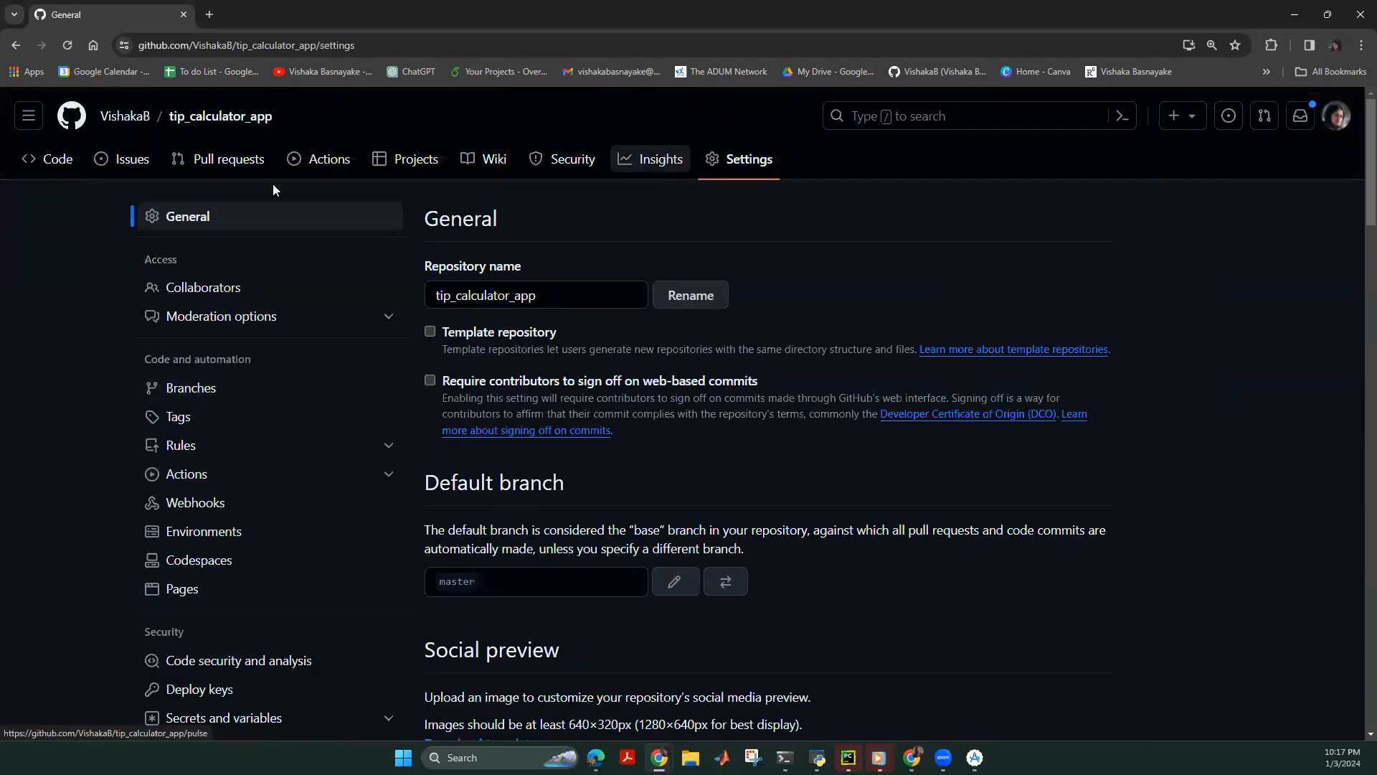
Return to the tip_calculator_app code page, which lists 2 branches.
left_click(198, 116)
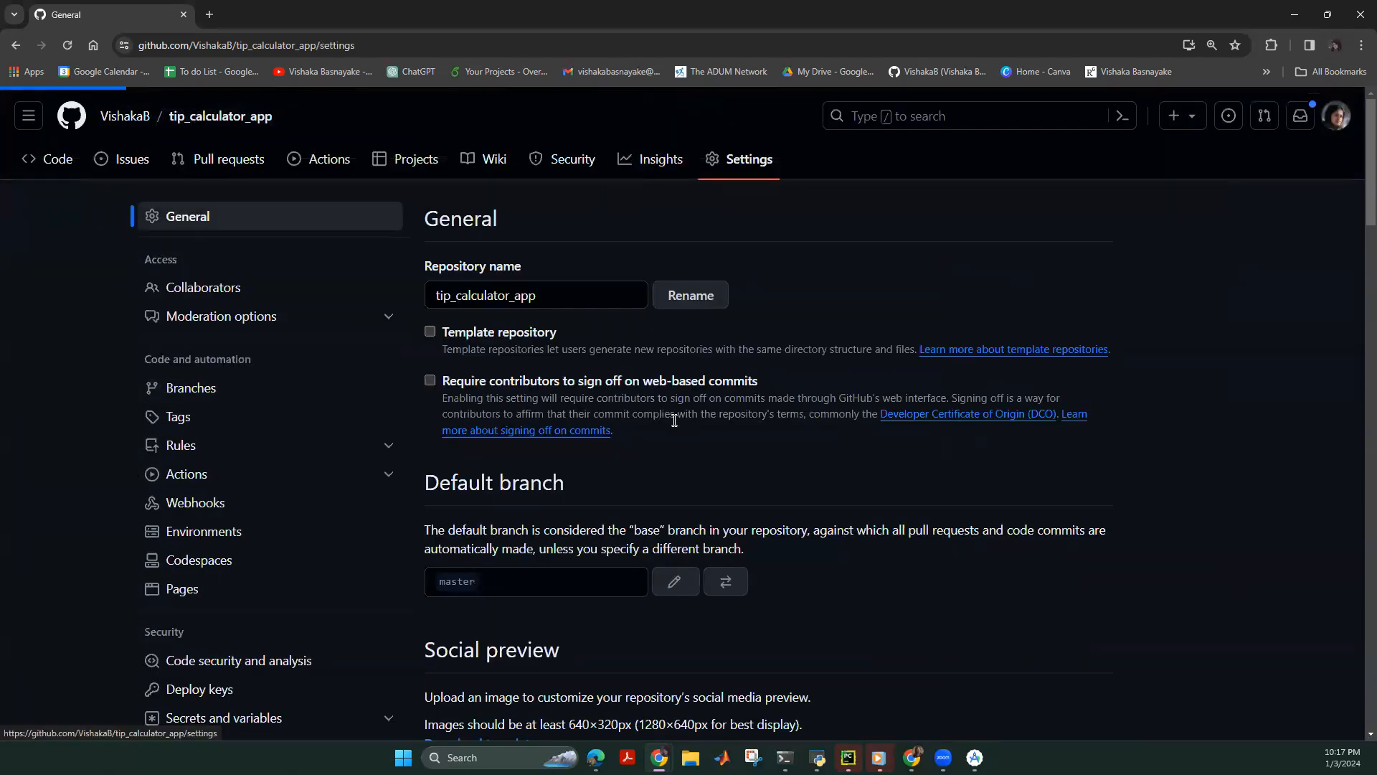
scroll(761, 602, "down", 2)
scroll(754, 597, "up", 2)
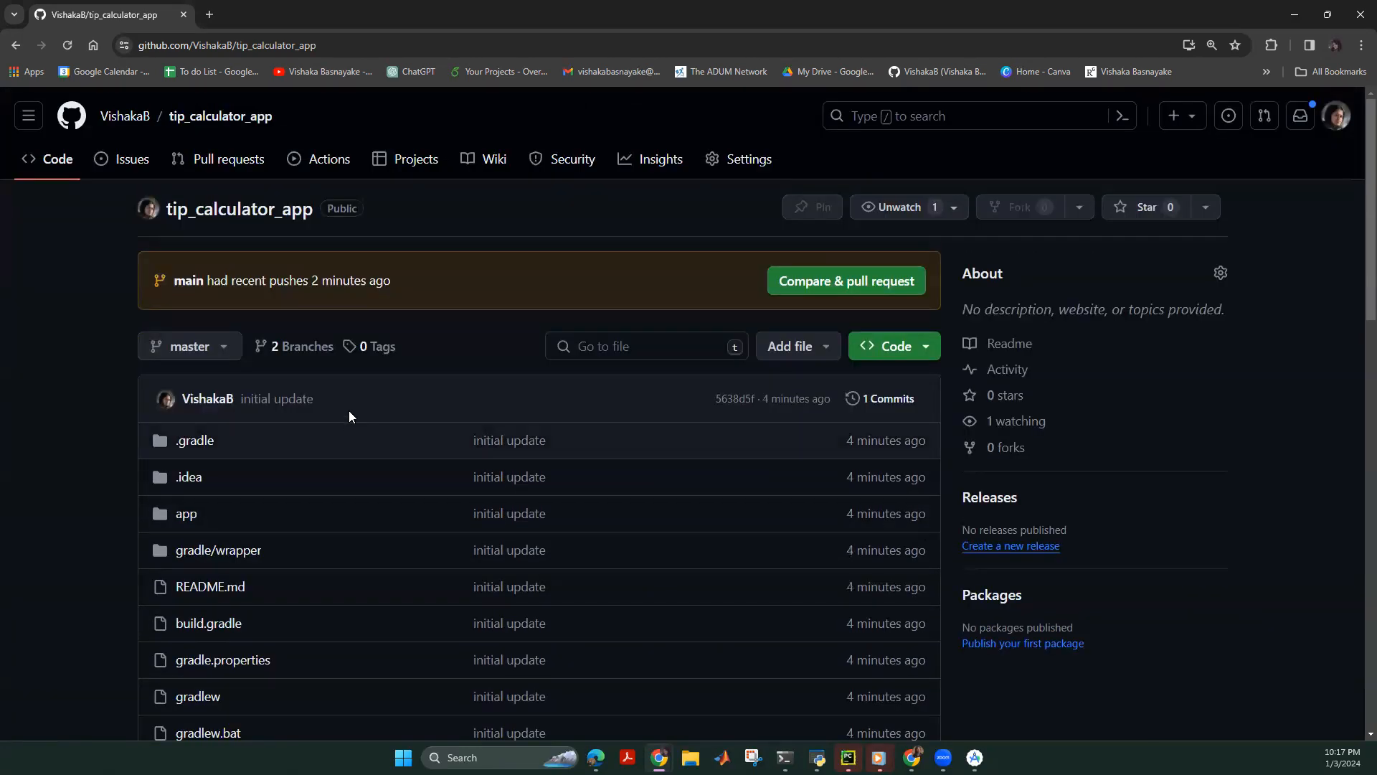
Delete the main branch from the branches list and return to tip_calculator_app.
left_click(308, 347)
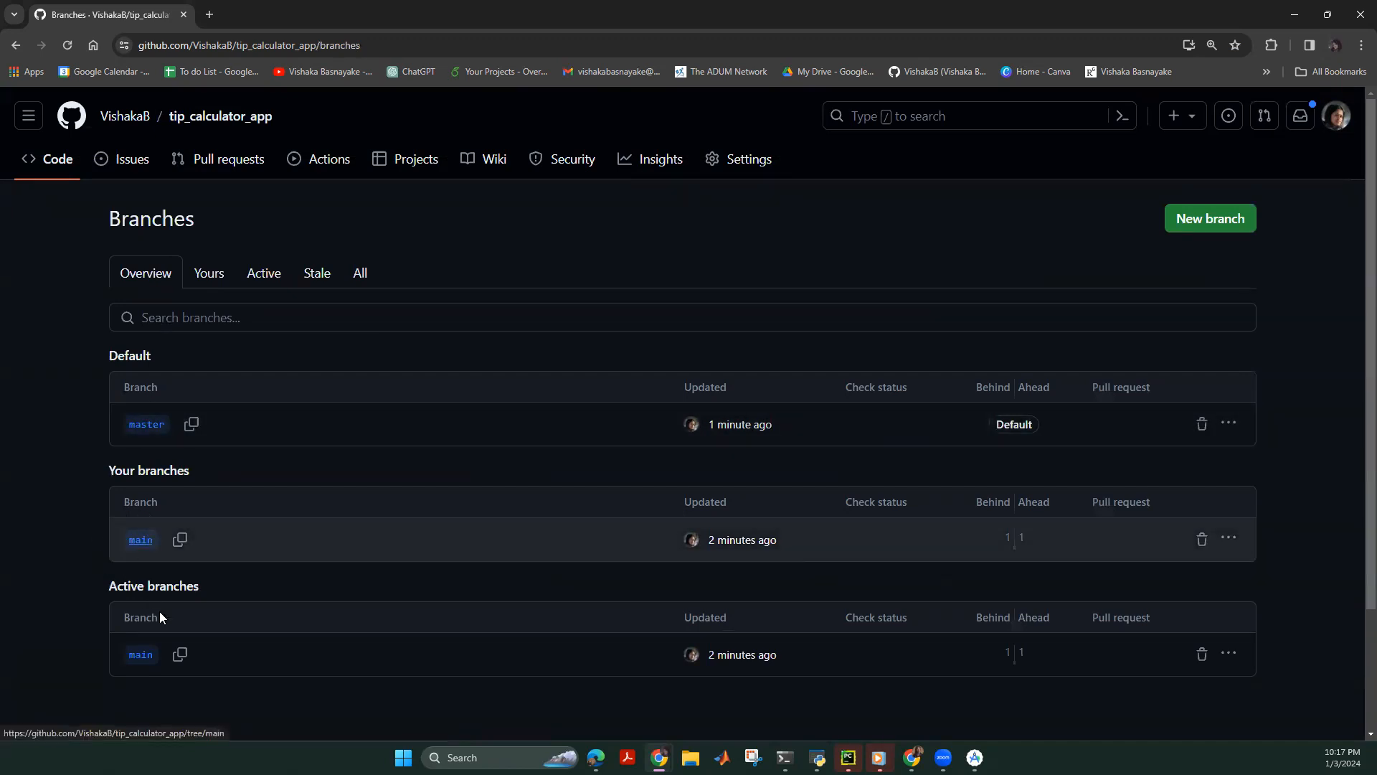
left_click(1202, 539)
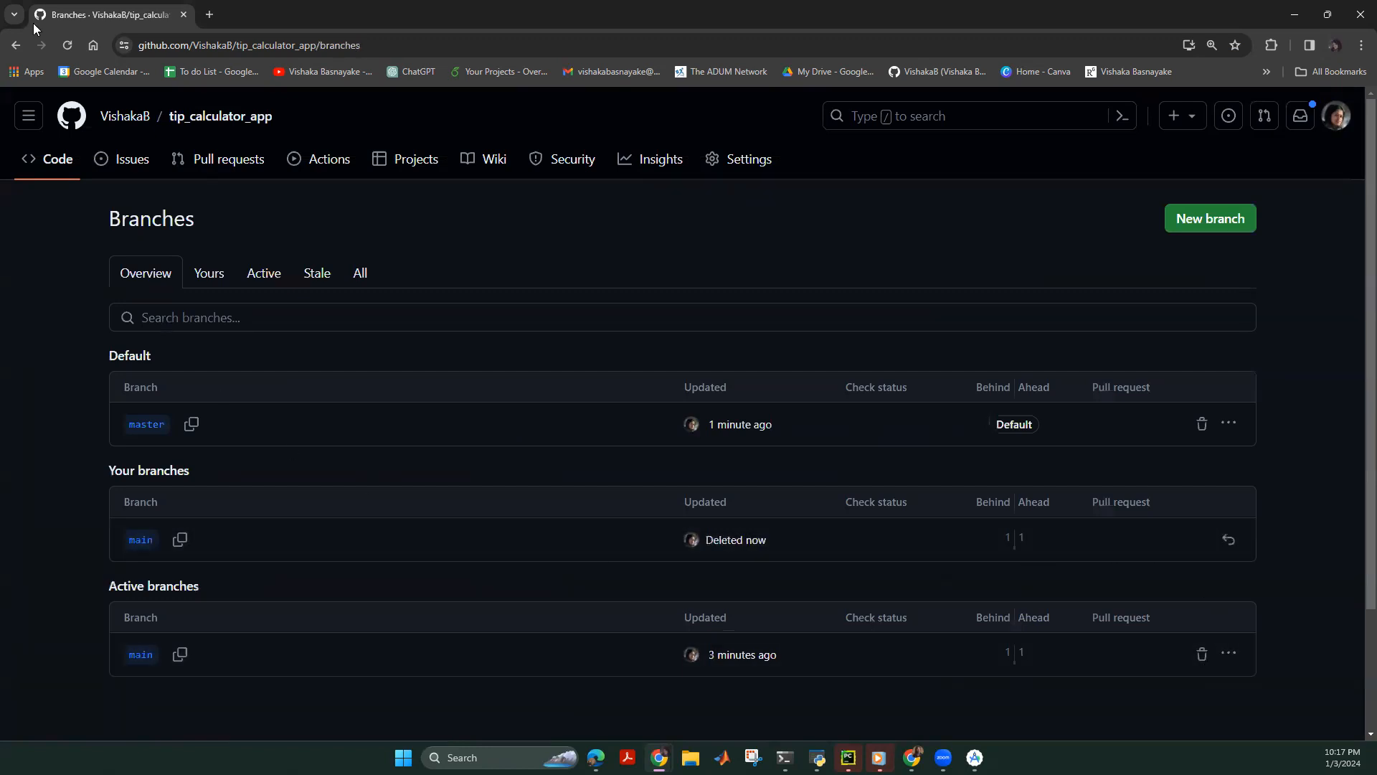
left_click(187, 124)
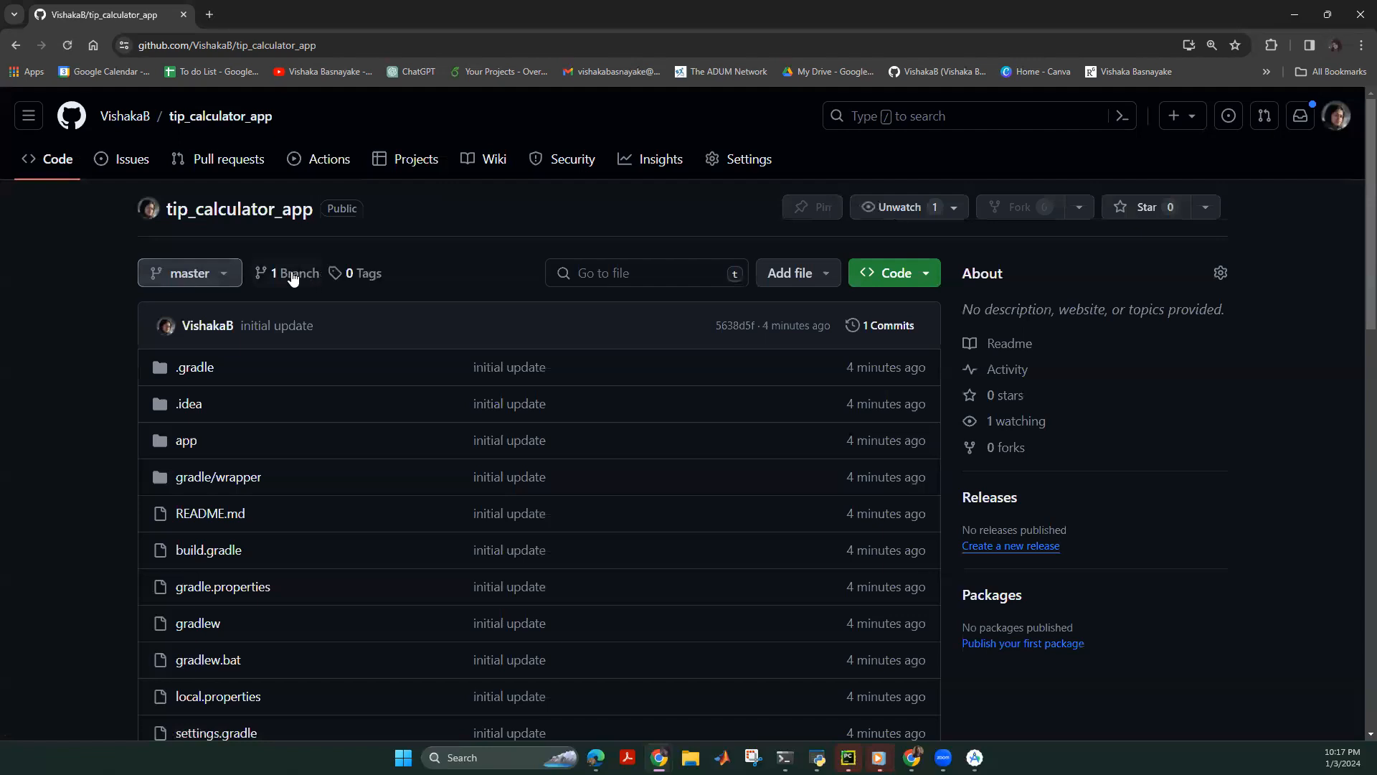
Look over master's files and README, and confirm master is the only branch.
scroll(244, 334, "down", 2)
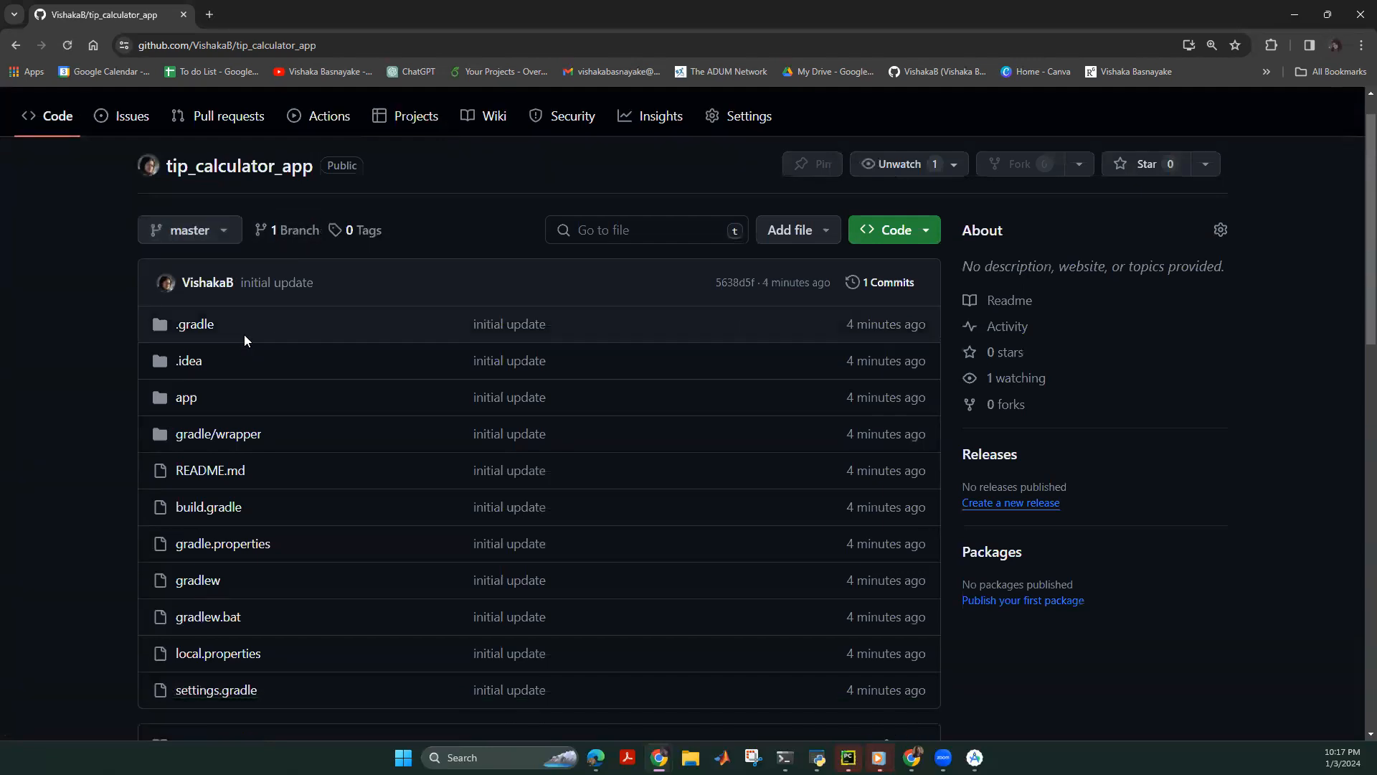
scroll(239, 482, "up", 2)
scroll(246, 424, "down", 6)
scroll(267, 469, "down", 3)
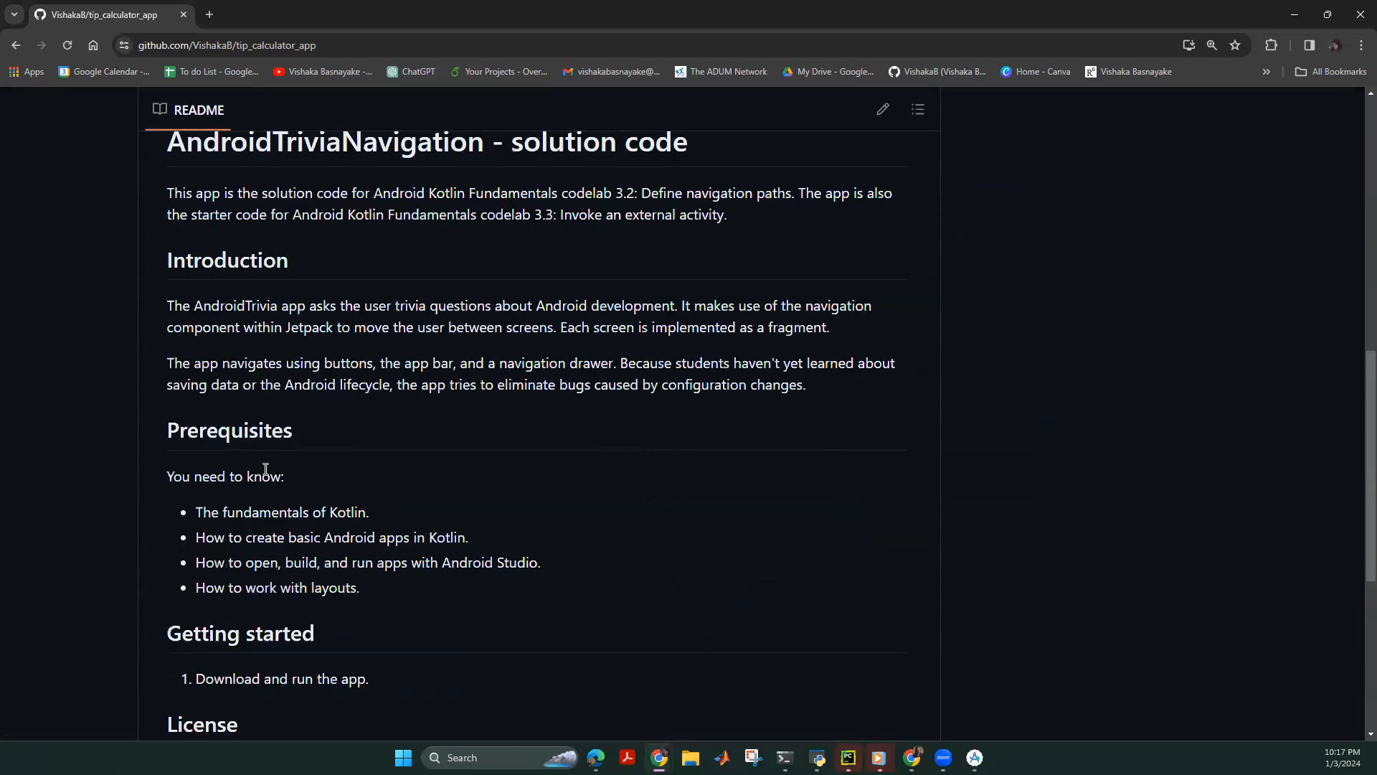
scroll(238, 358, "up", 8)
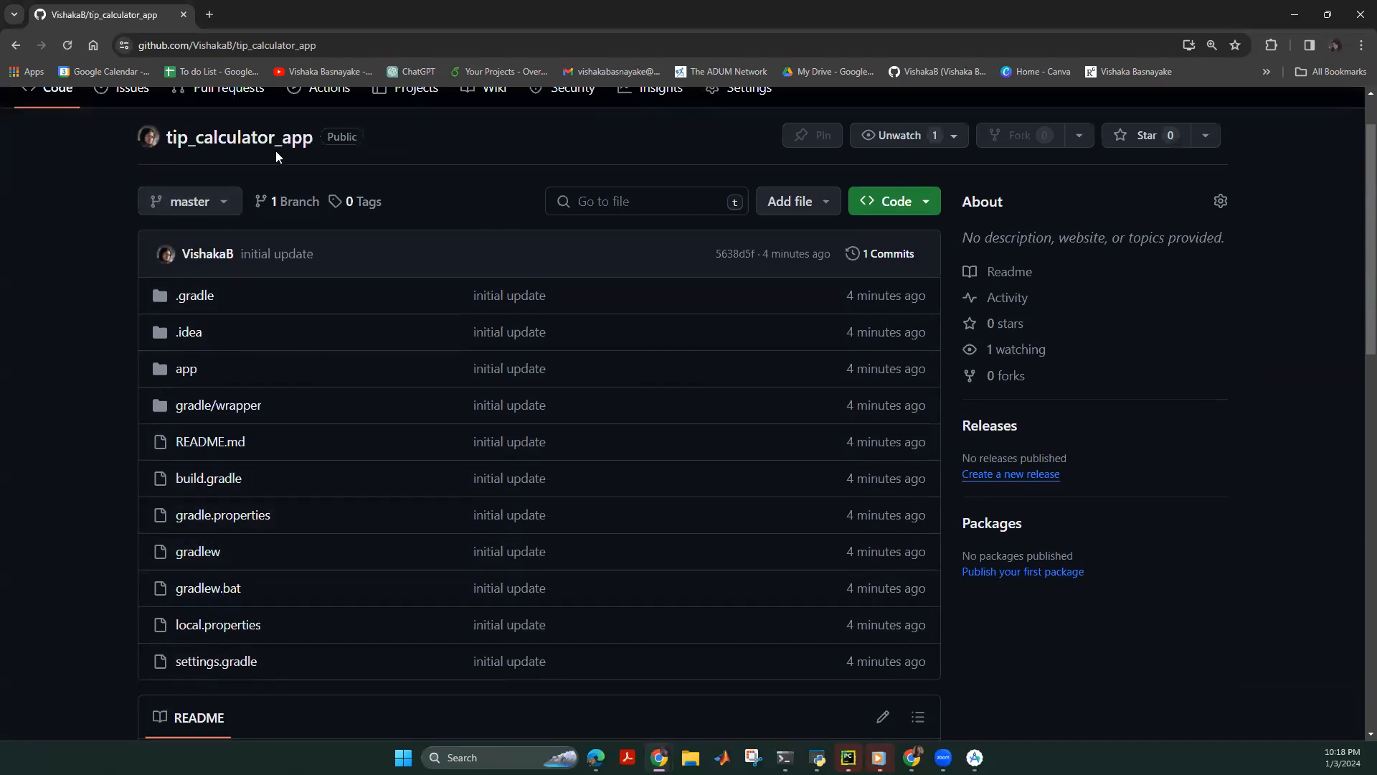
scroll(280, 380, "down", 6)
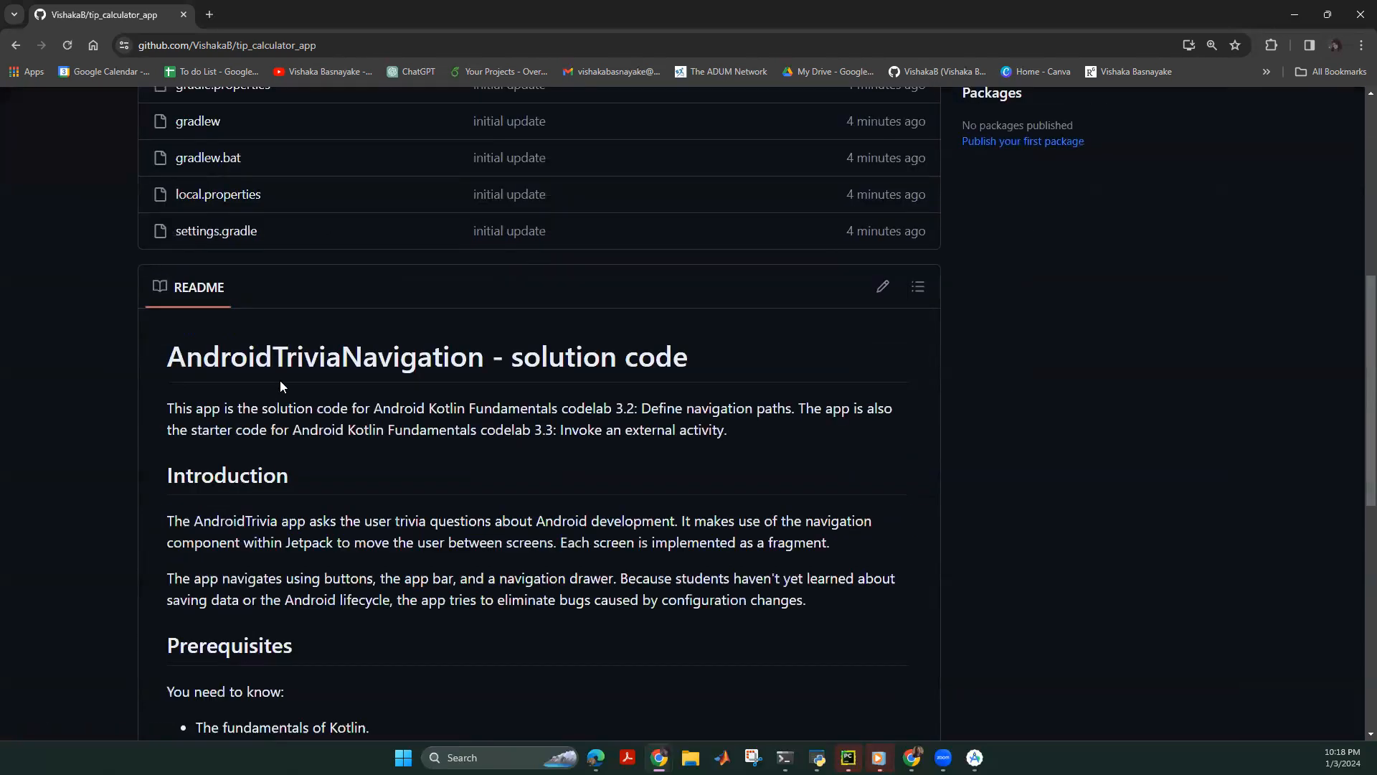
scroll(188, 287, "up", 7)
left_click(188, 273)
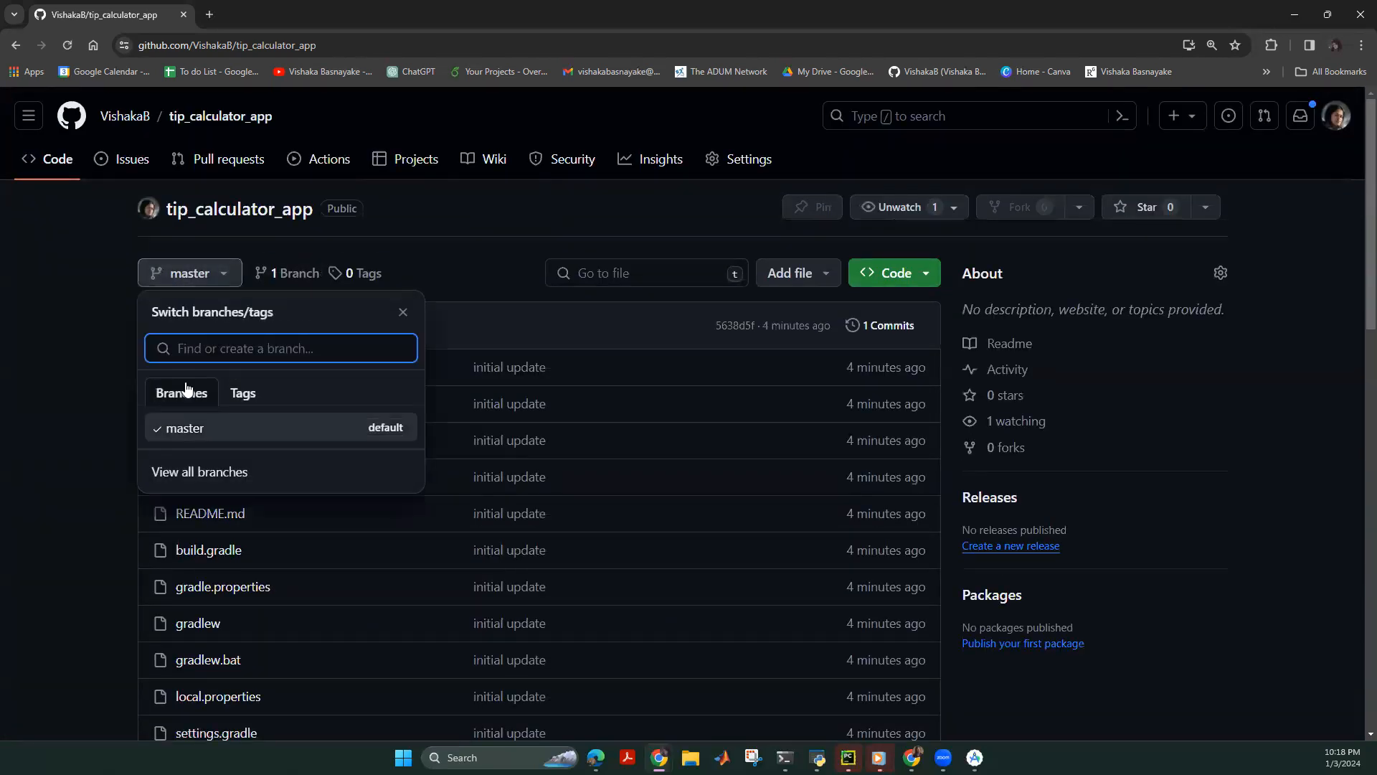
left_click(207, 275)
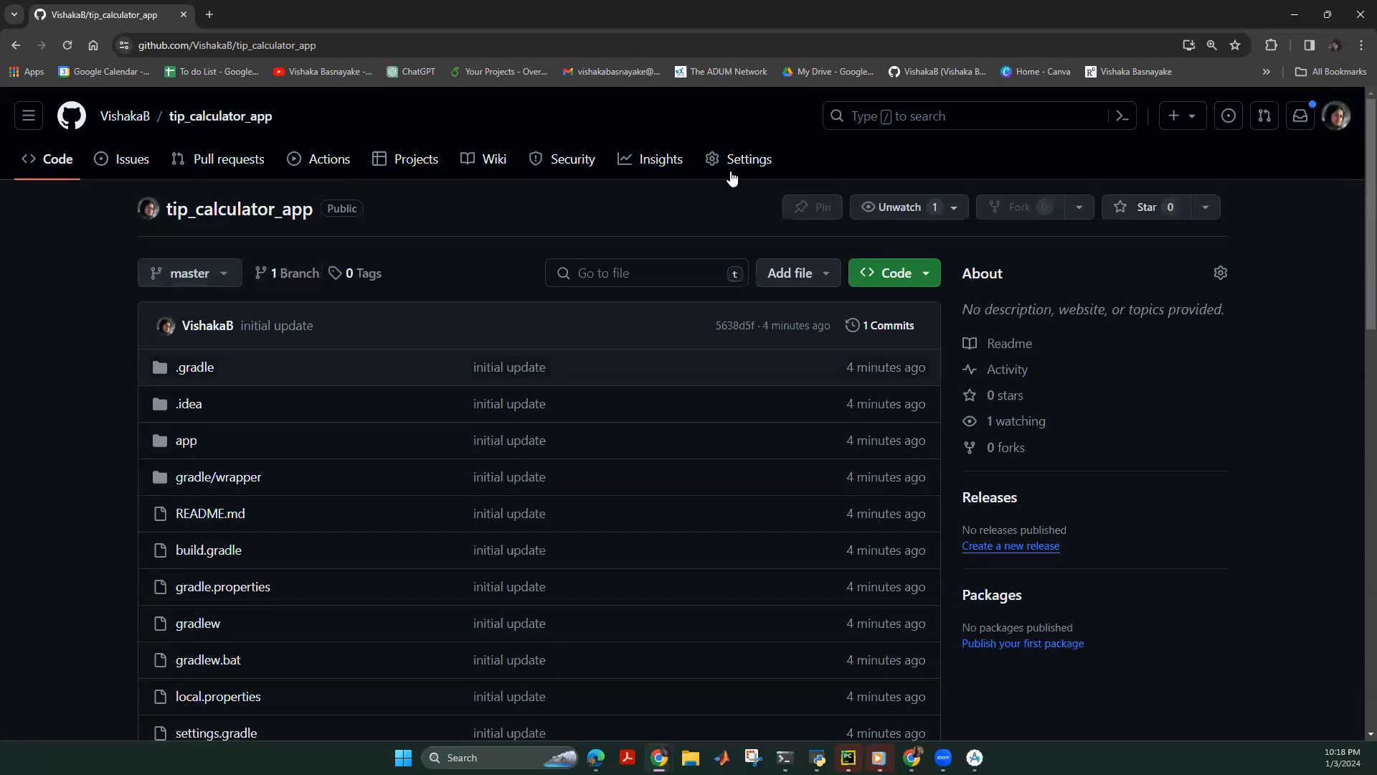
Review the file list once more and bring Android Studio to the front.
scroll(112, 459, "down", 5)
scroll(347, 418, "up", 4)
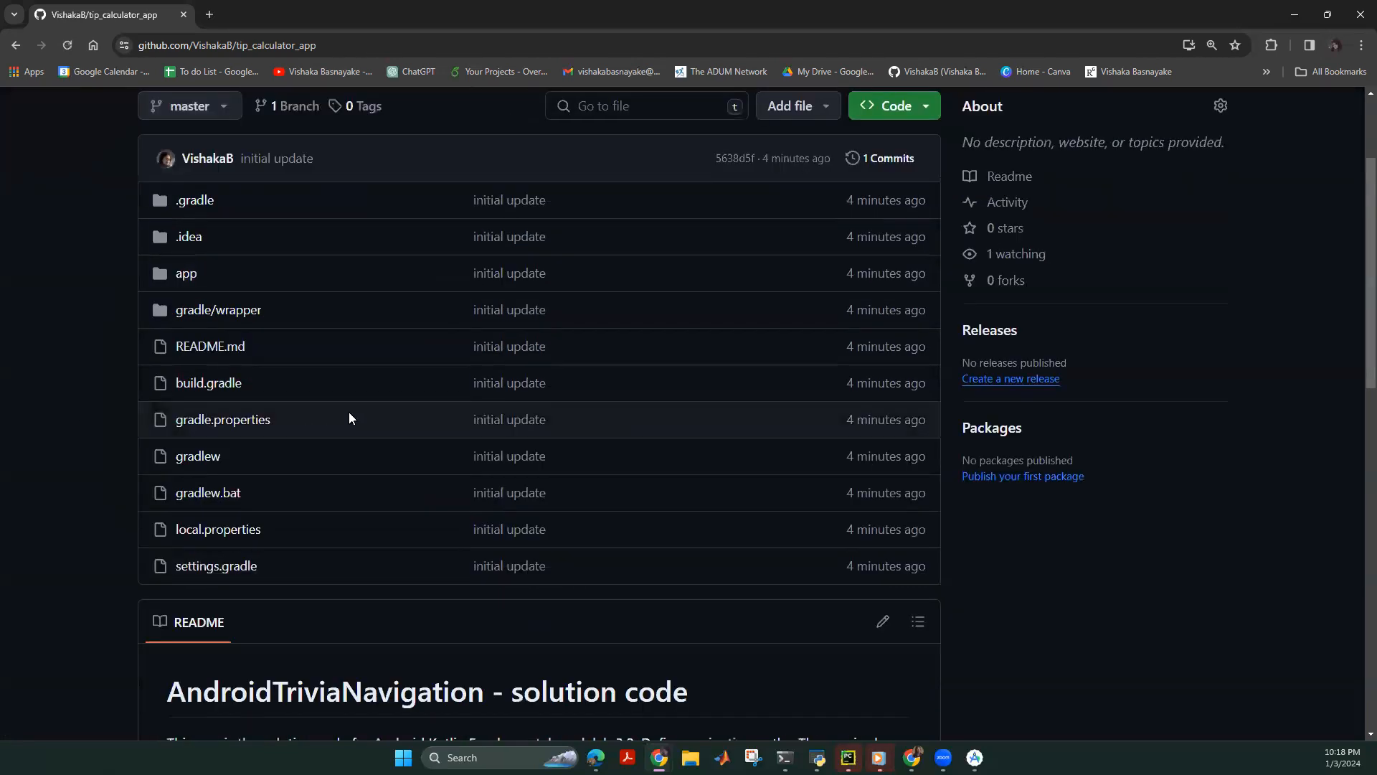
scroll(246, 530, "up", 2)
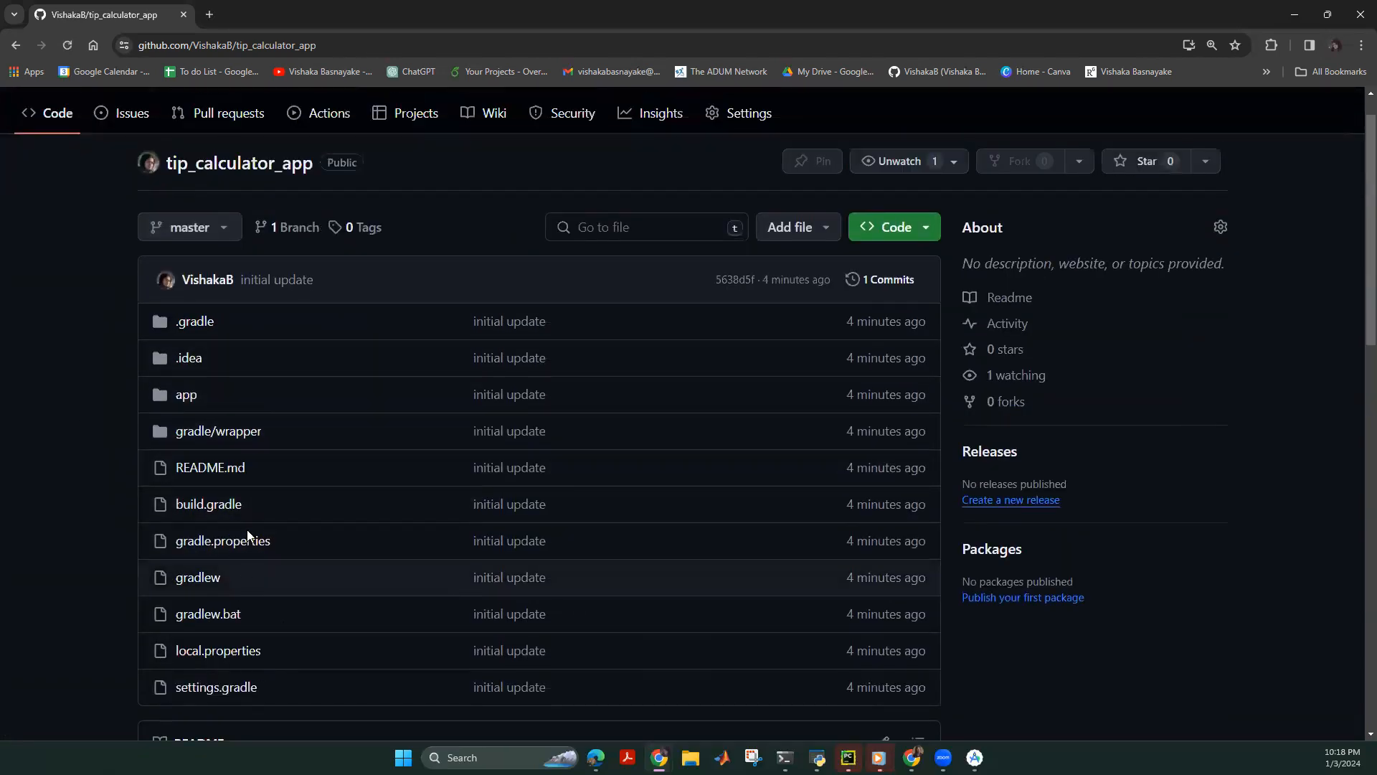
scroll(264, 545, "down", 2)
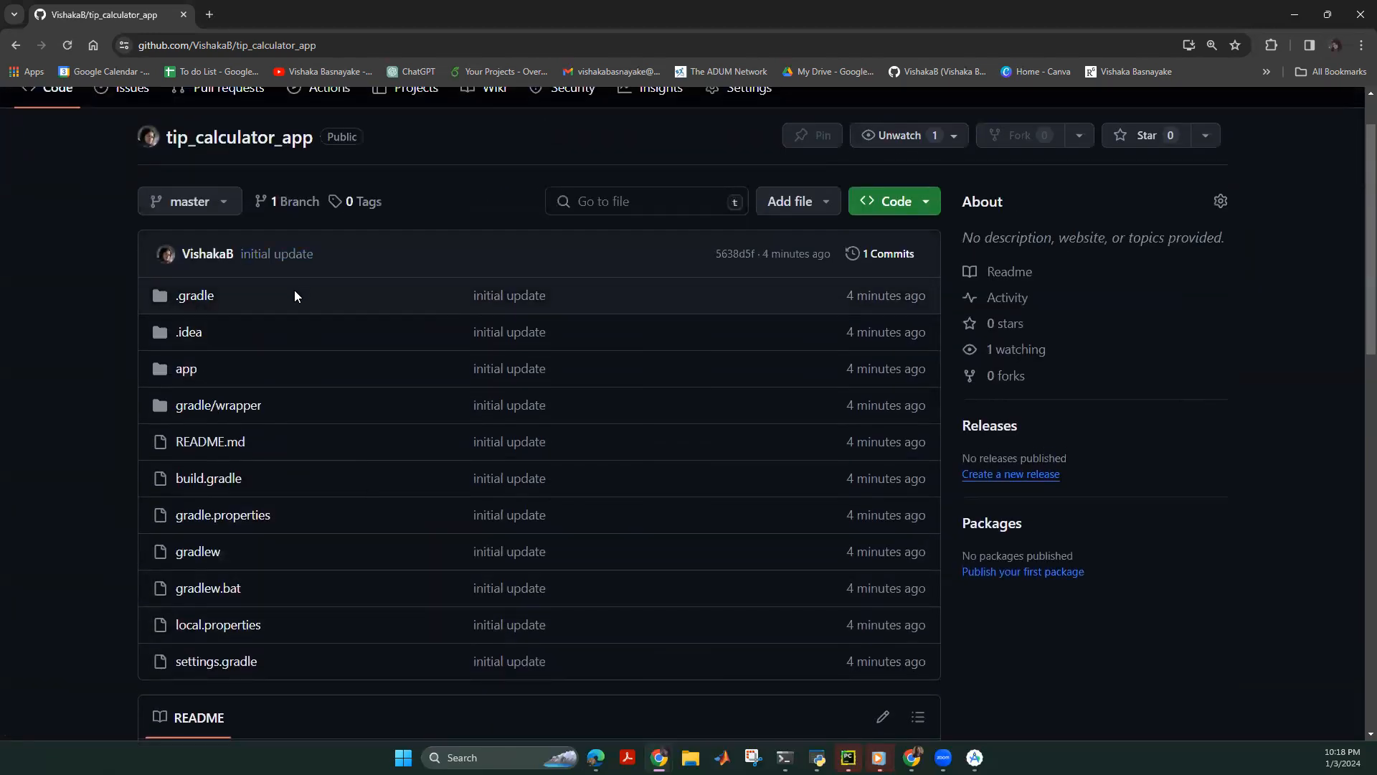
scroll(354, 517, "down", 4)
scroll(354, 517, "up", 6)
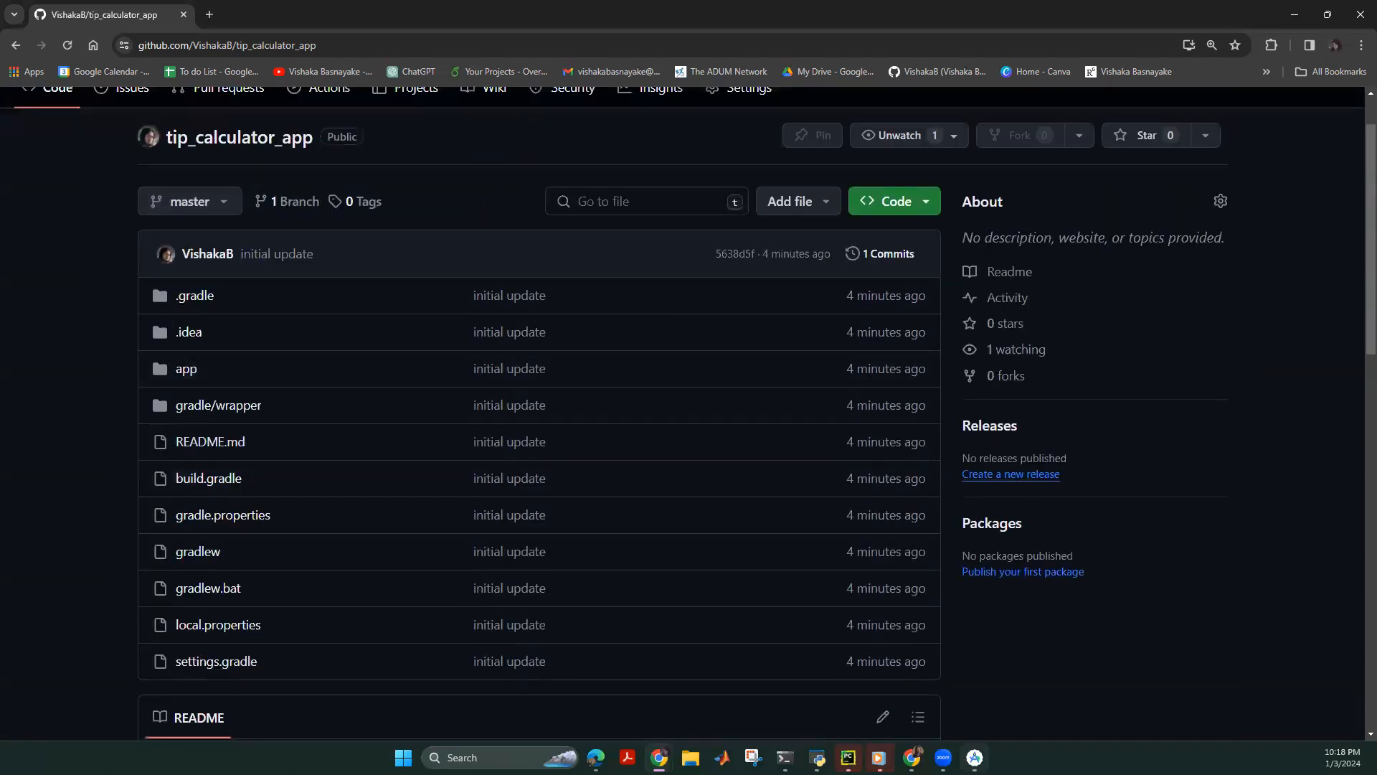
left_click(975, 757)
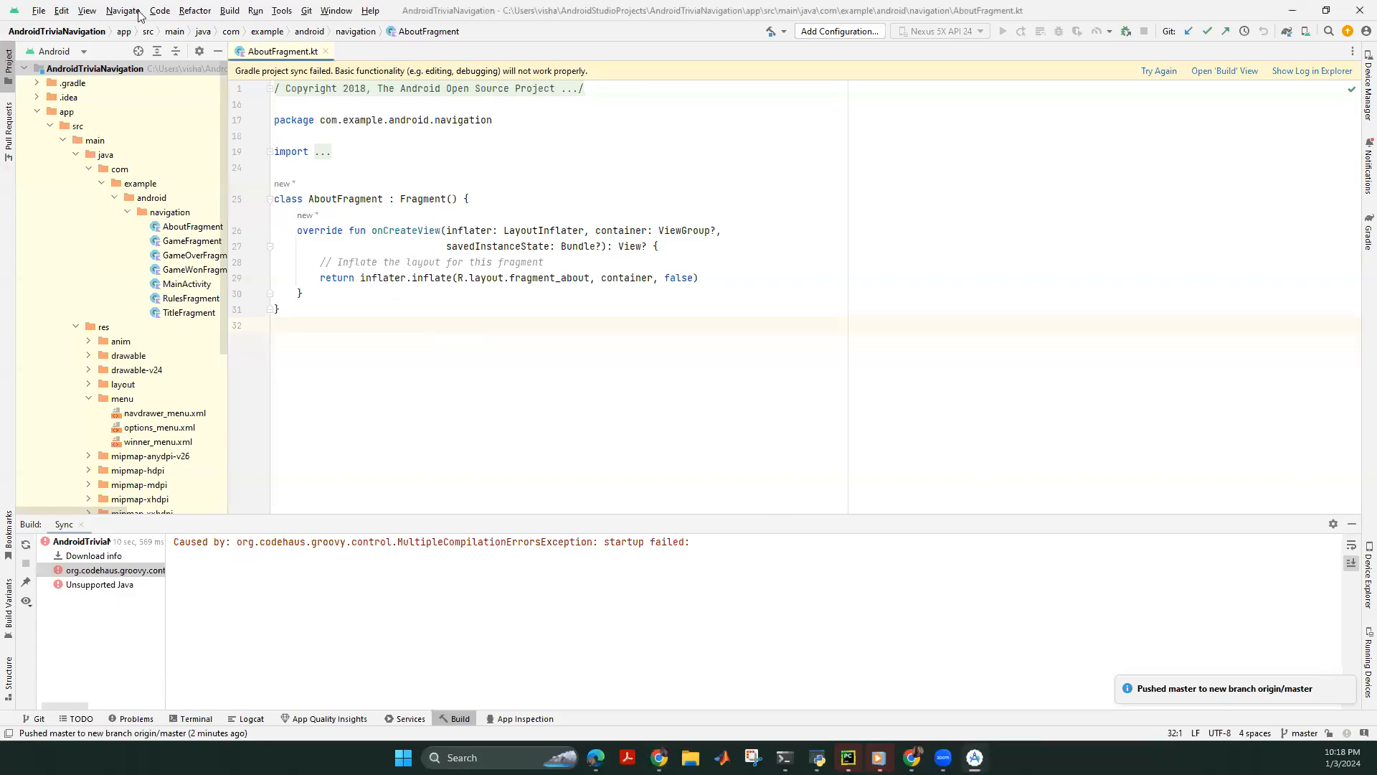
Open the RecyclerView_v1_Dec27_2023 project in the current window.
left_click(38, 10)
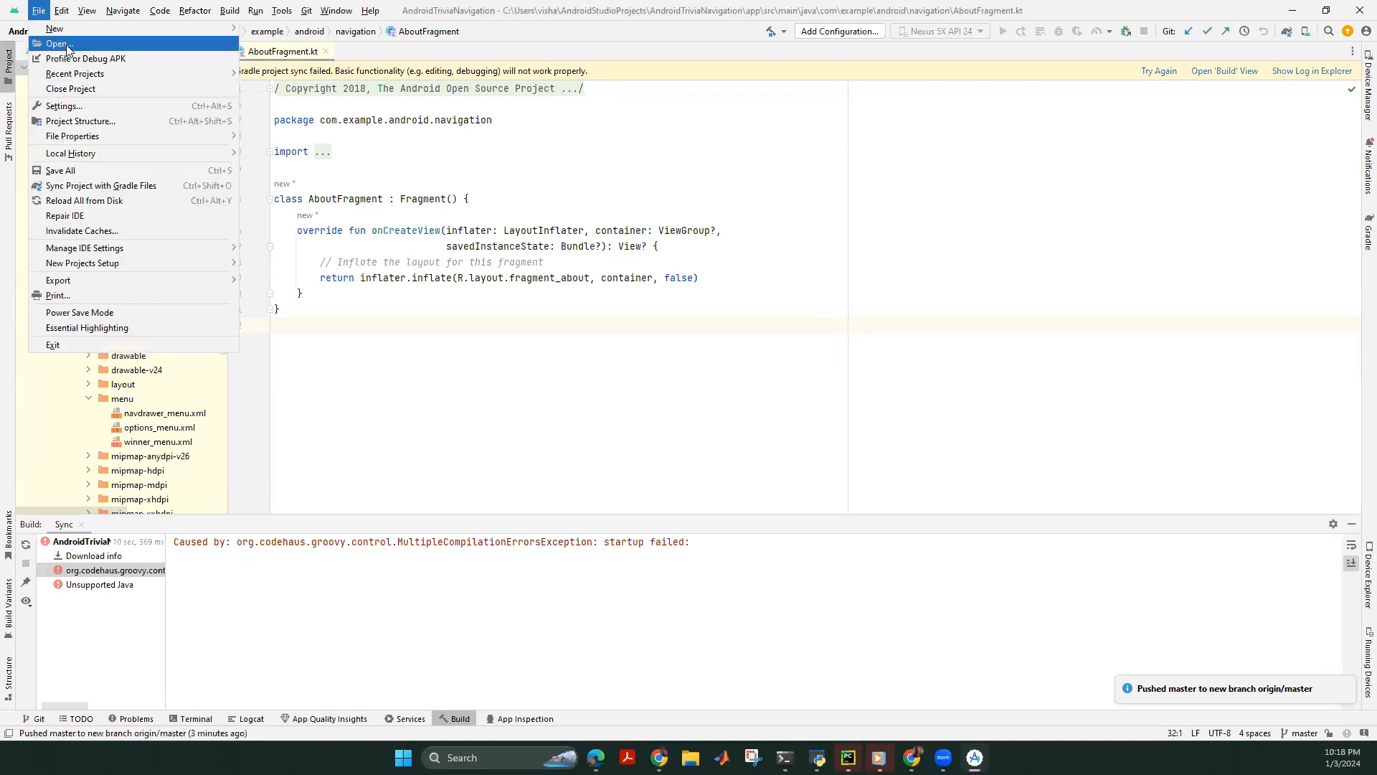
key("Return")
scroll(675, 430, "down", 3)
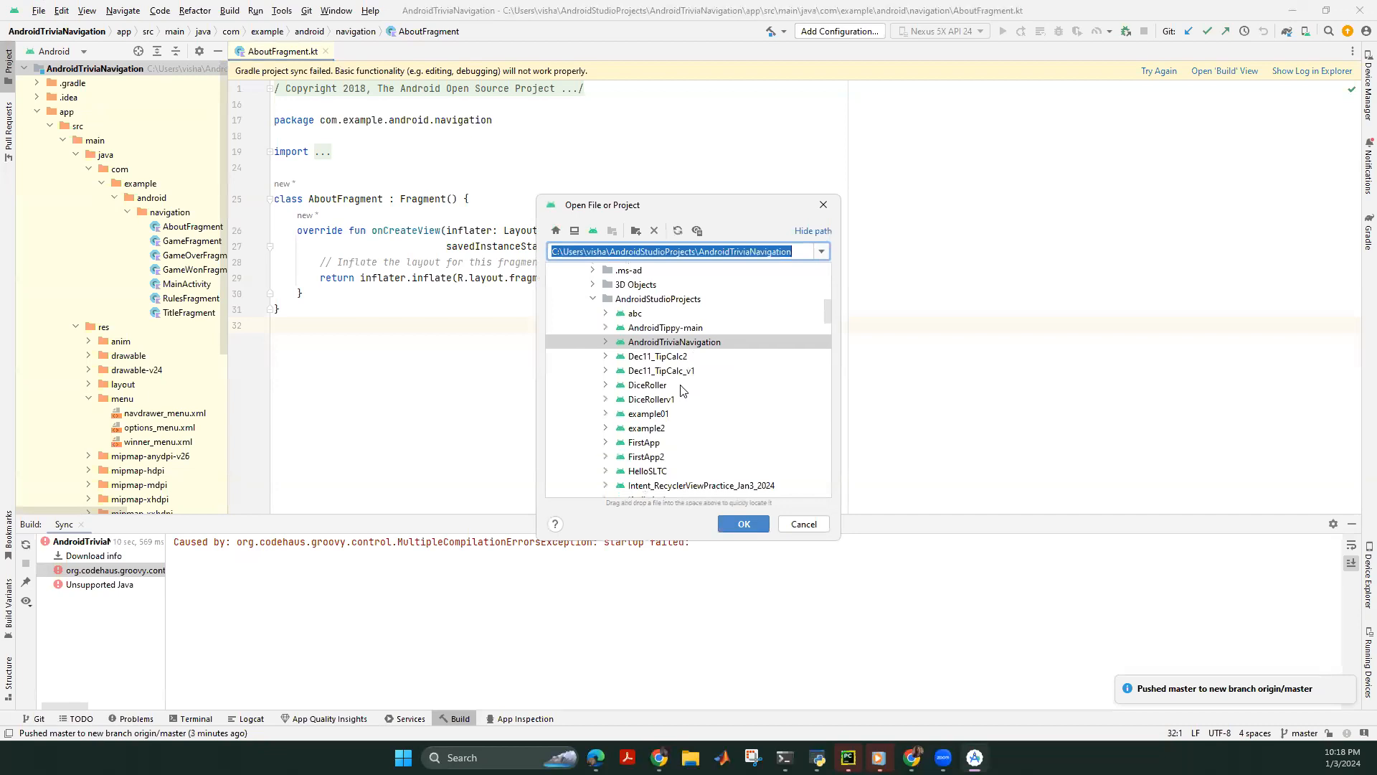
scroll(676, 442, "down", 5)
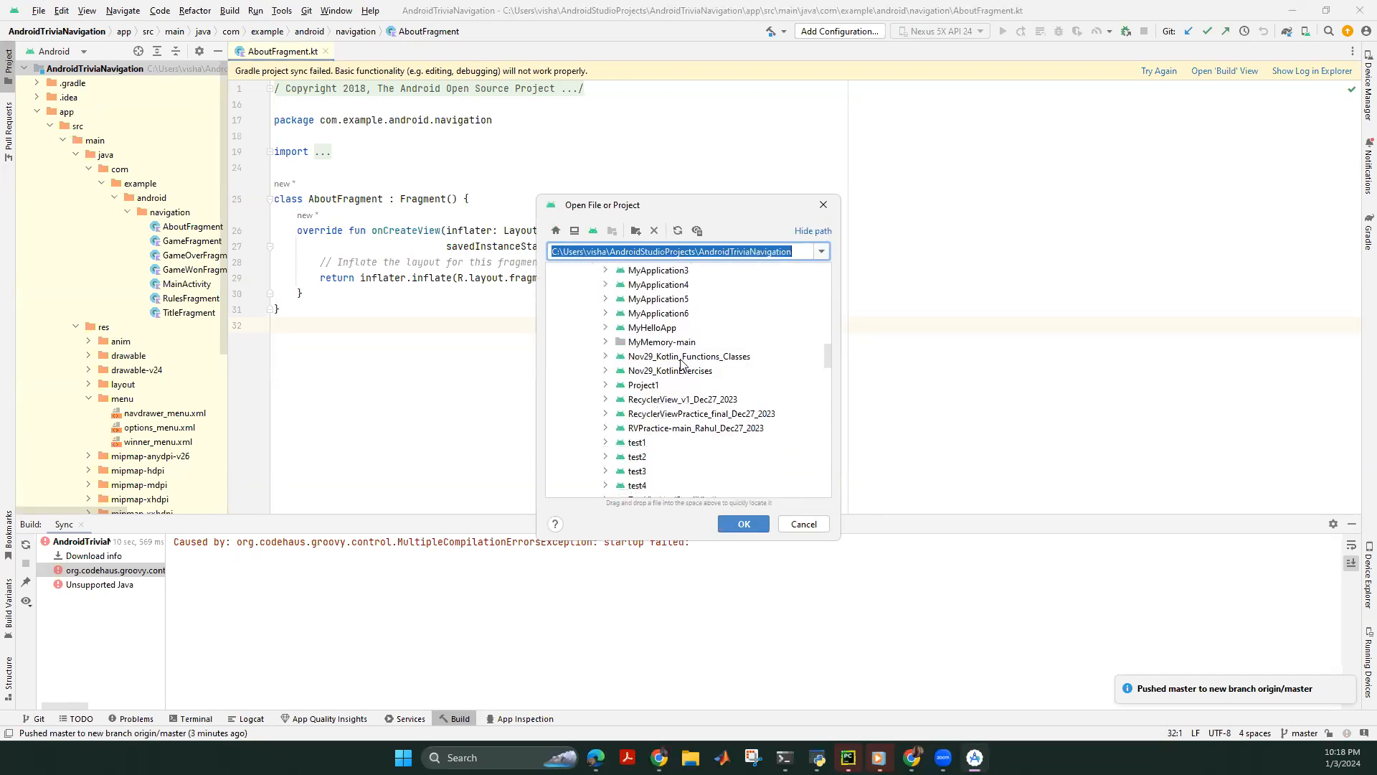
left_click(661, 426)
left_click(685, 413)
left_click(710, 399)
left_click(743, 523)
left_click(667, 414)
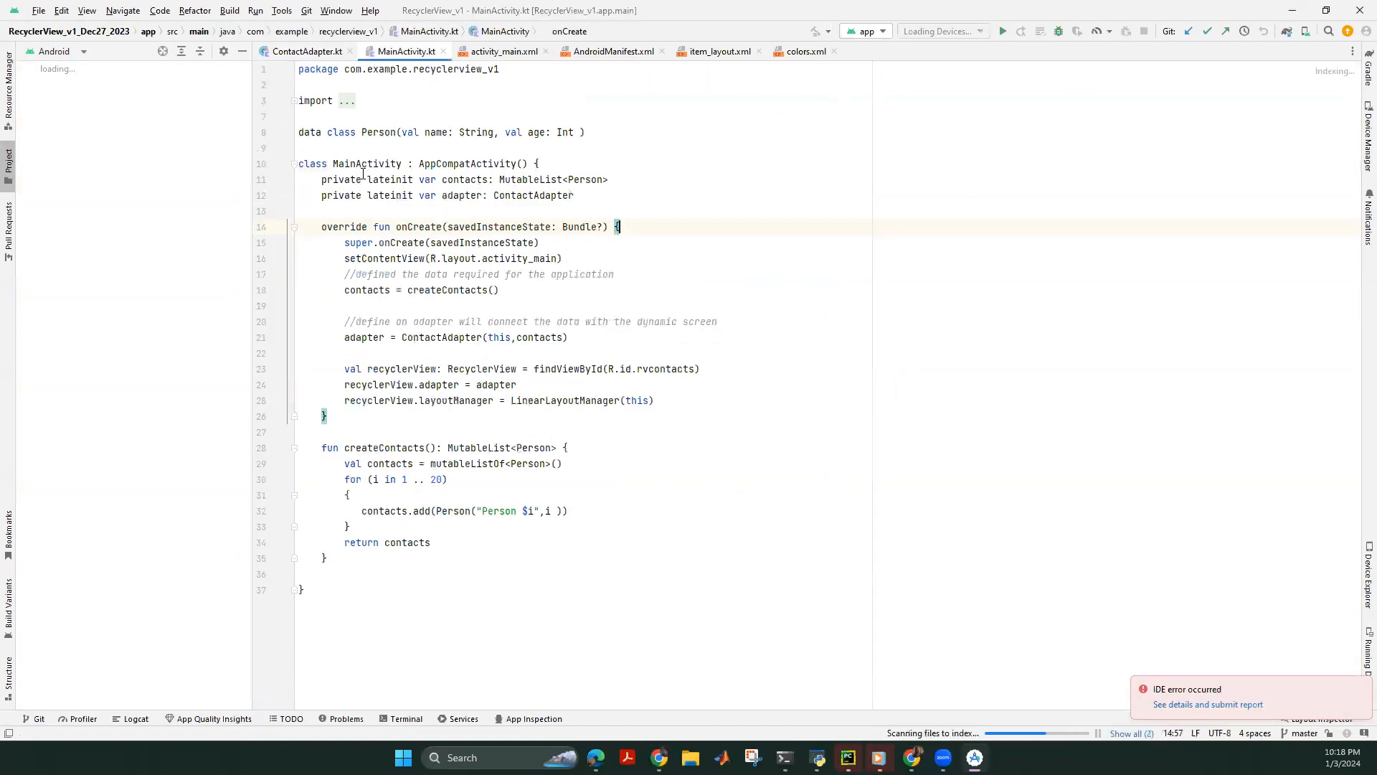
Resize the Project tool window and bring up Push Commits with Ctrl+Shift+K.
left_click_drag(253, 138, 198, 138)
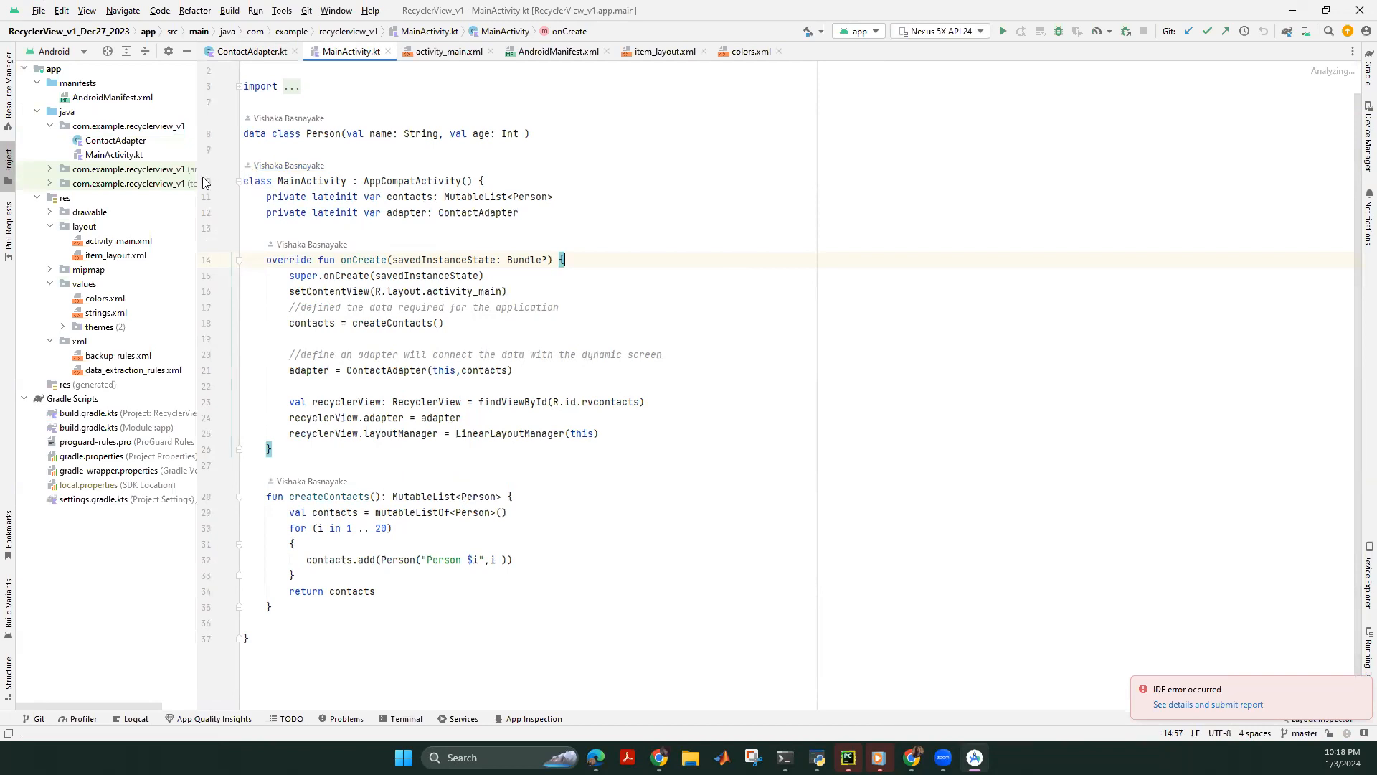
left_click_drag(199, 179, 312, 179)
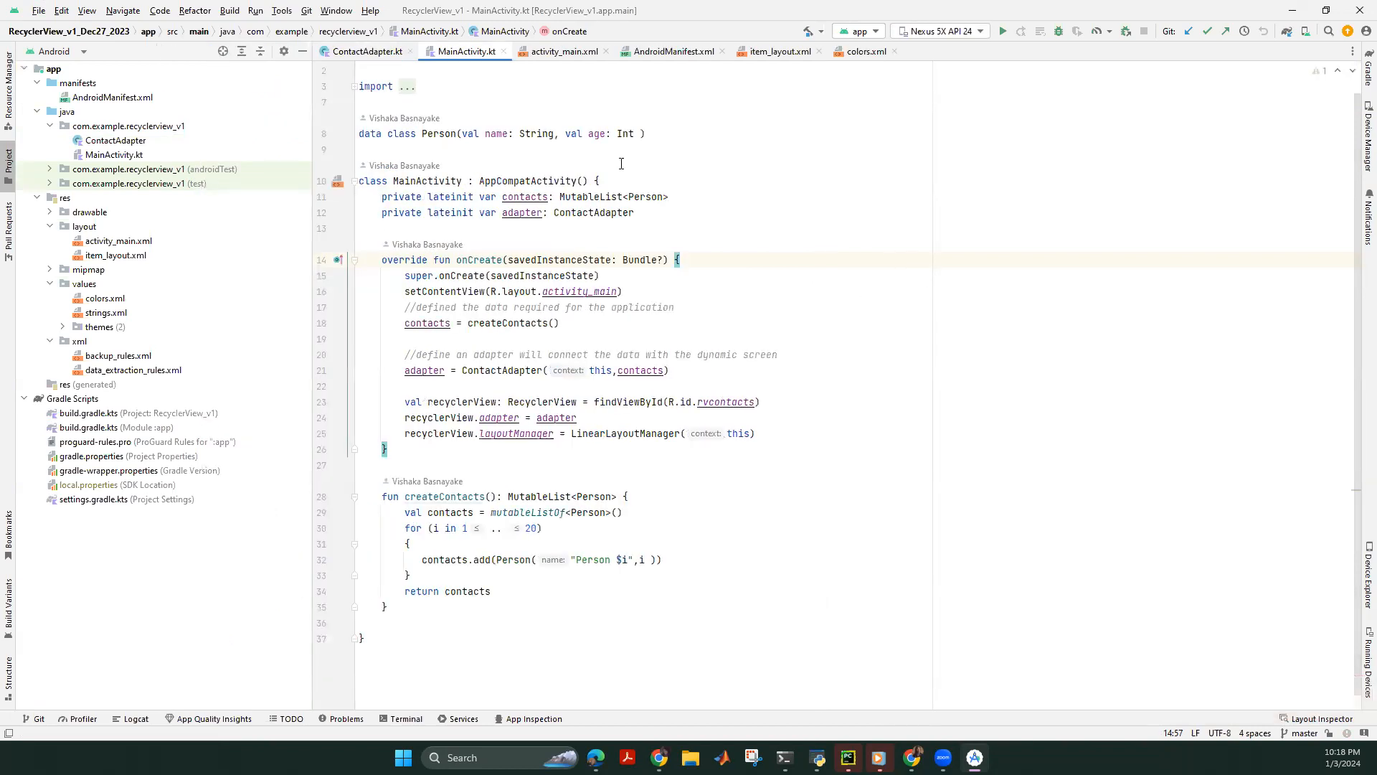
left_click_drag(313, 112, 248, 112)
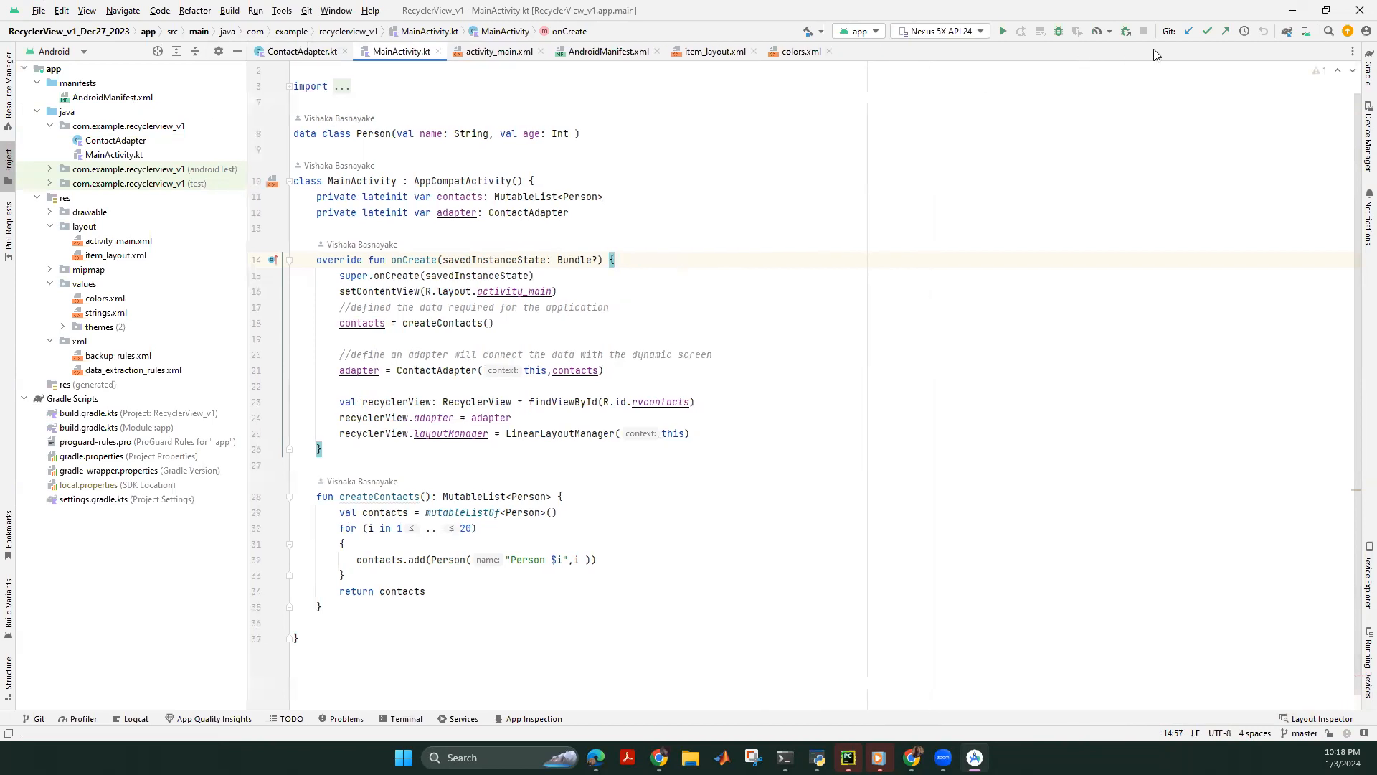
key("ctrl+shift+k")
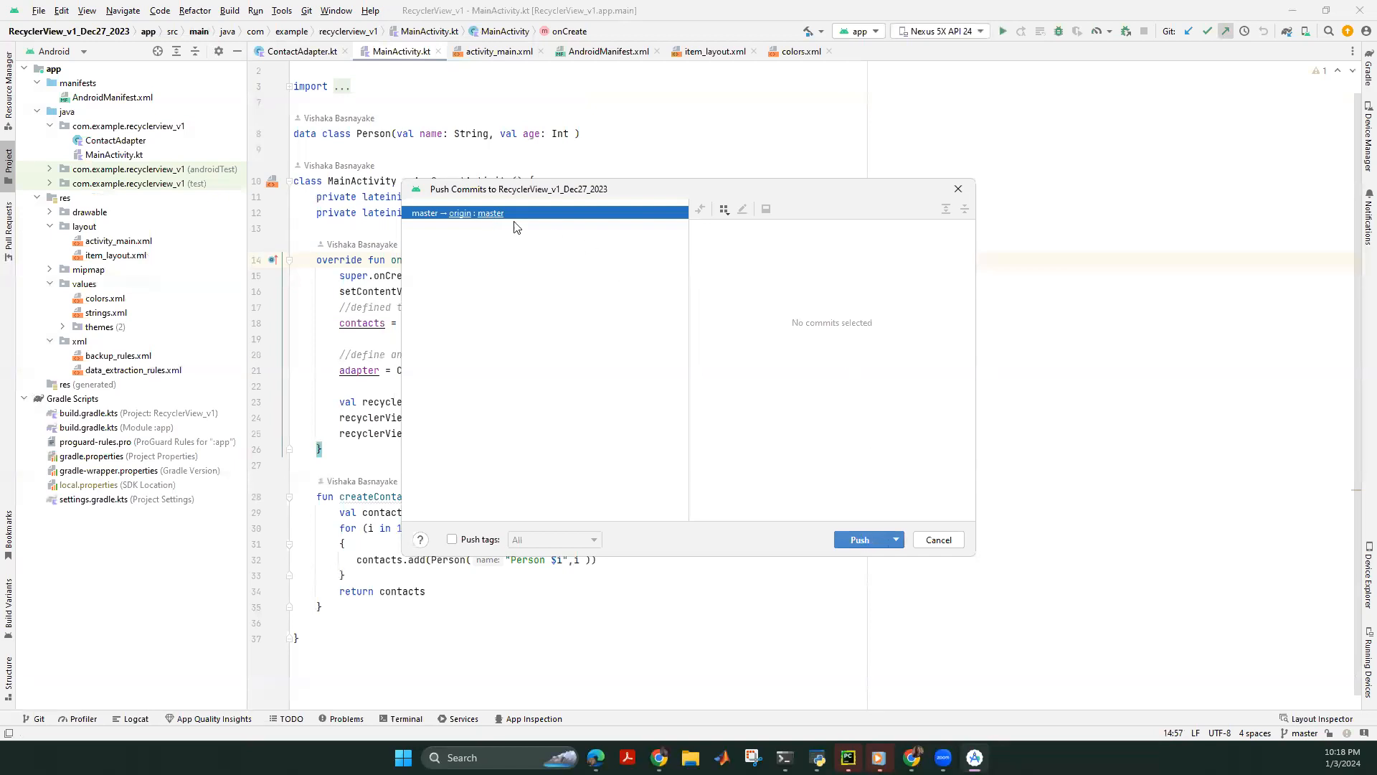
Push the commits with master confirmed as the remote target branch on origin.
left_click(493, 215)
left_click(545, 220)
left_click(853, 540)
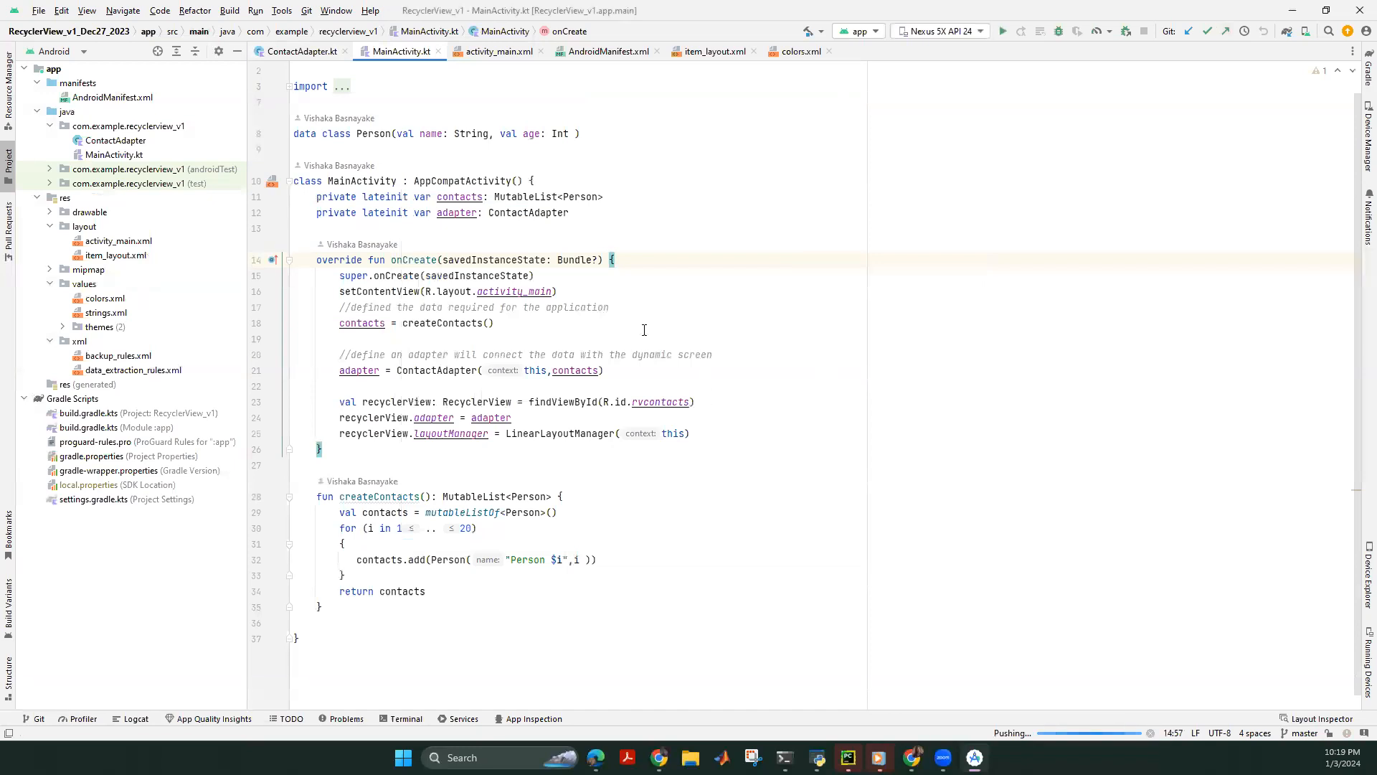
Dismiss the GitHub login prompt and the Push failed notice, then switch to Chrome.
scroll(387, 185, "up", 1)
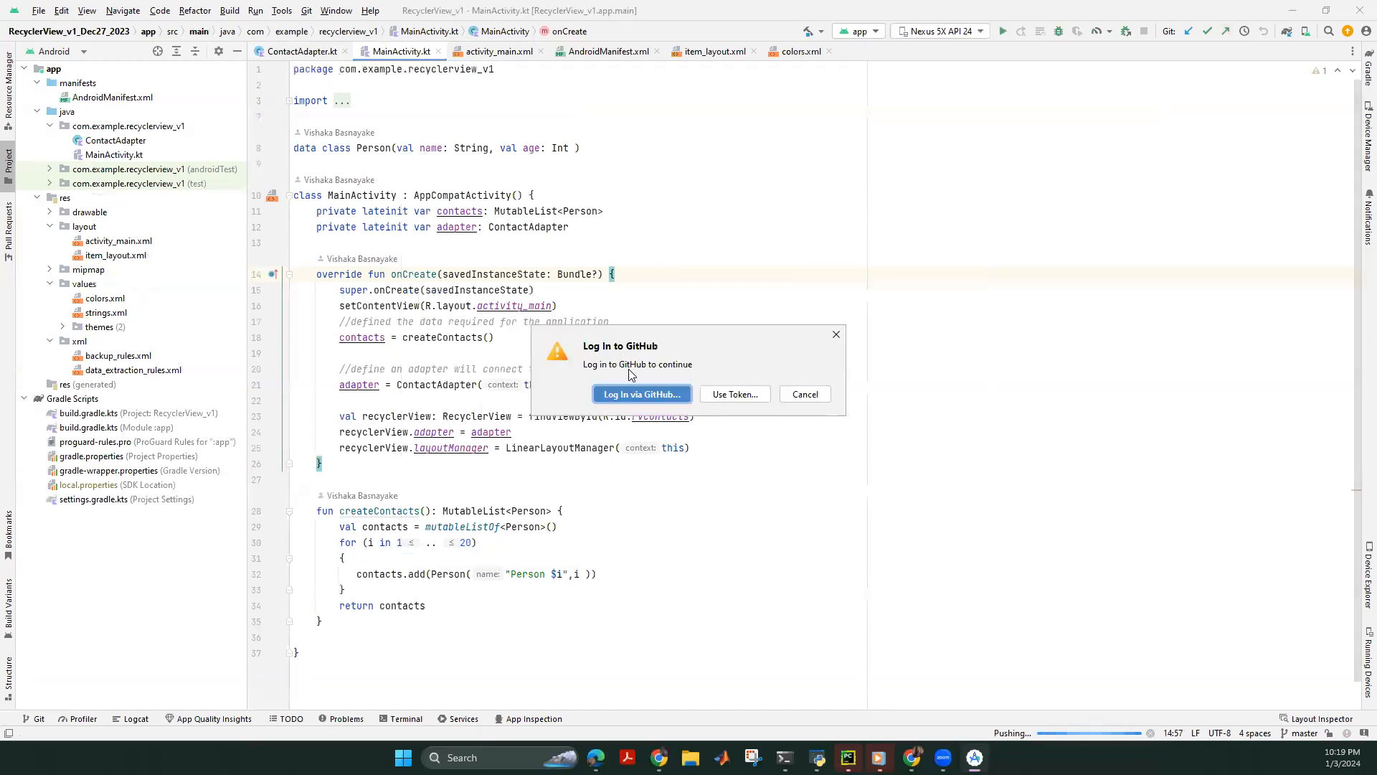
left_click(836, 335)
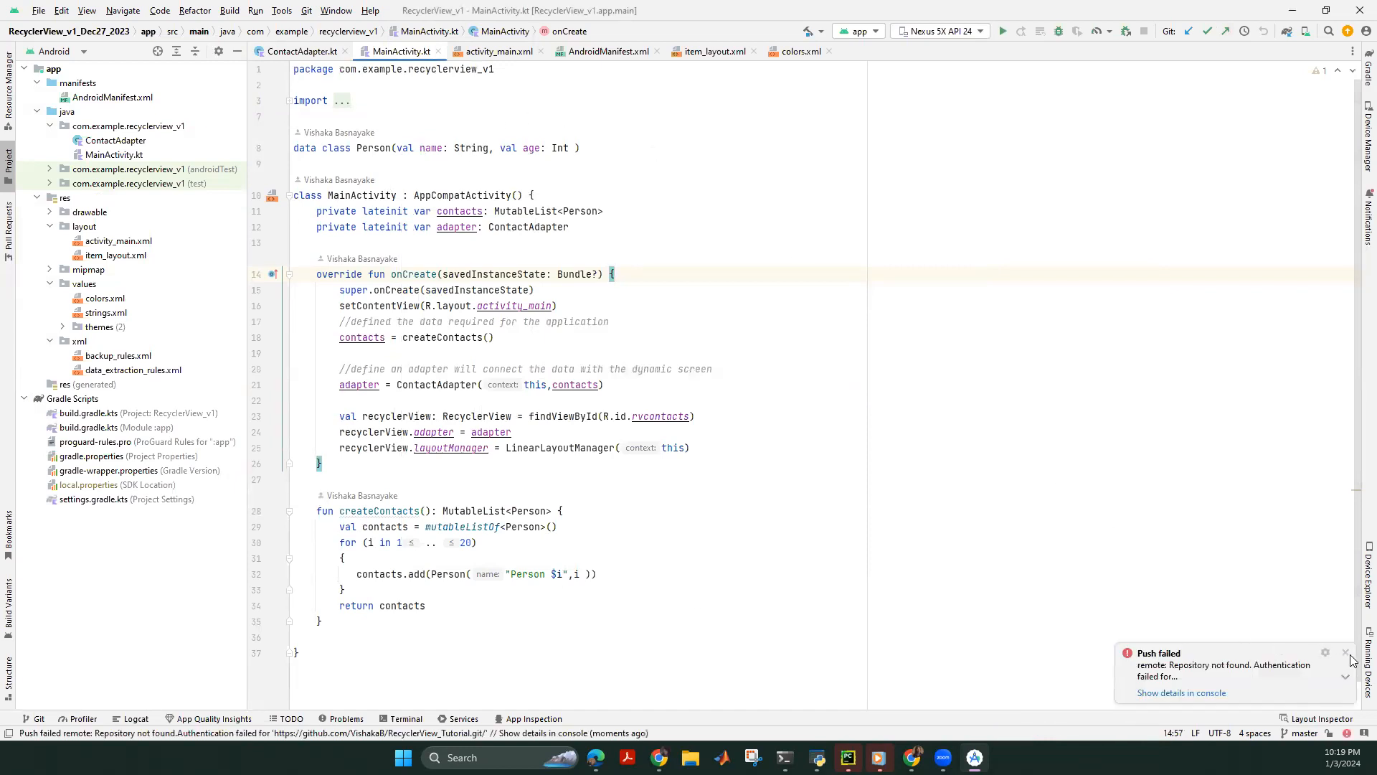
left_click(1345, 657)
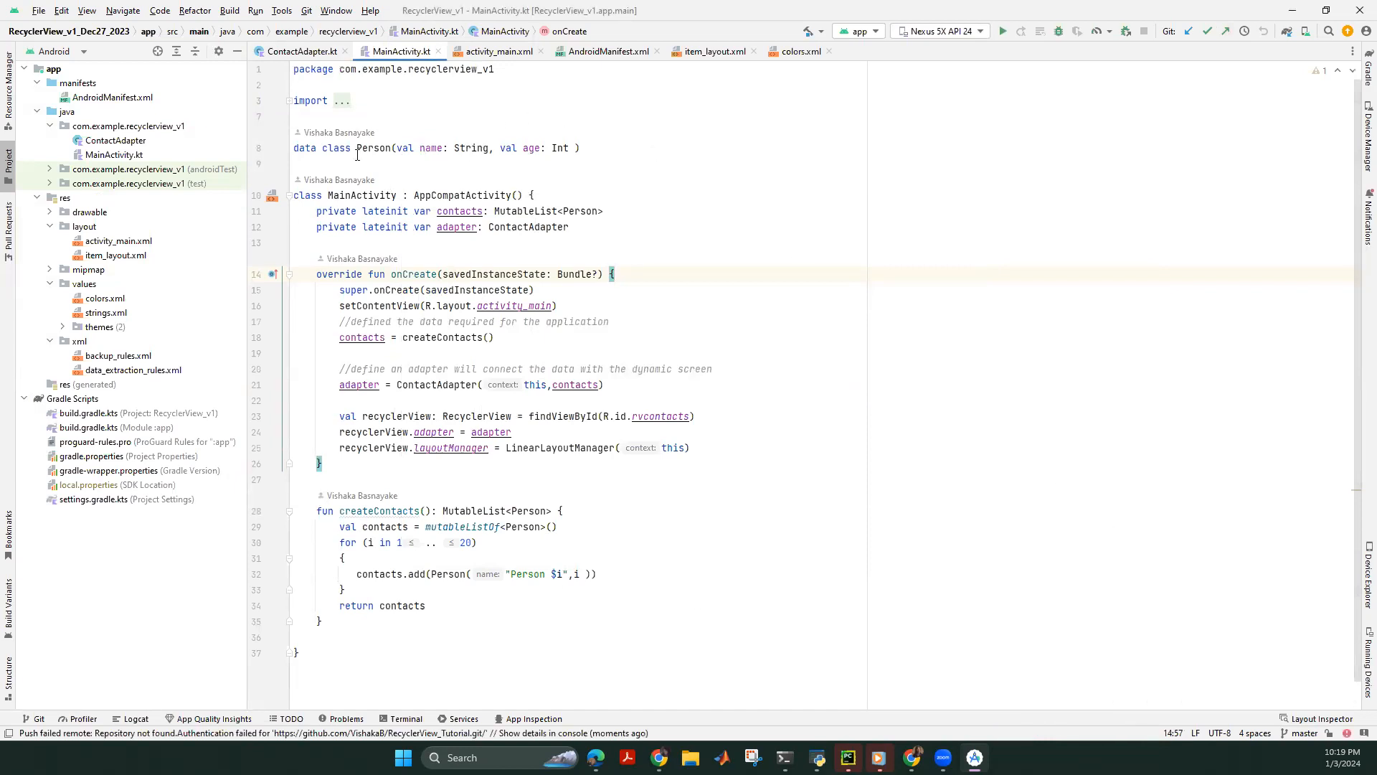
left_click(659, 756)
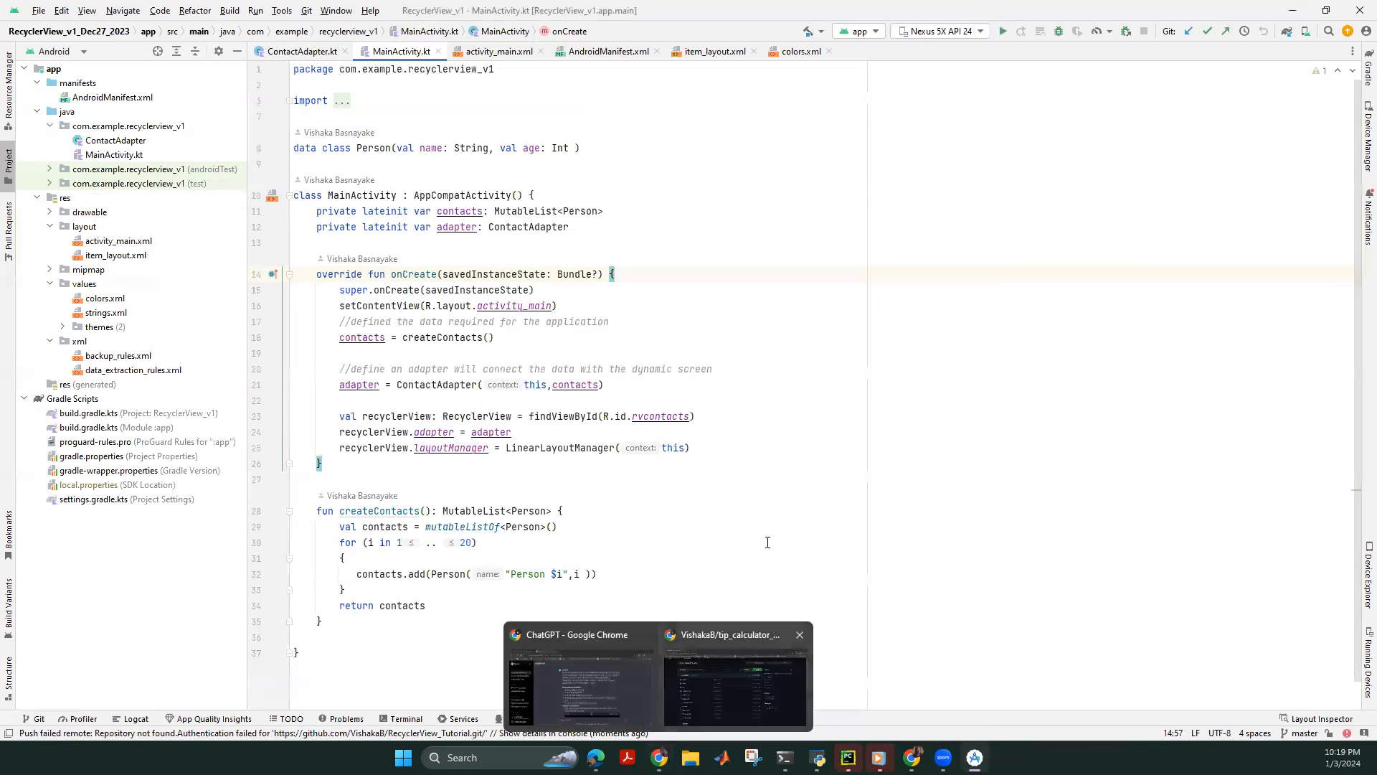
left_click(737, 676)
scroll(344, 237, "up", 1)
From the profile's Repositories list, start a new repository via + > New repository.
left_click(134, 122)
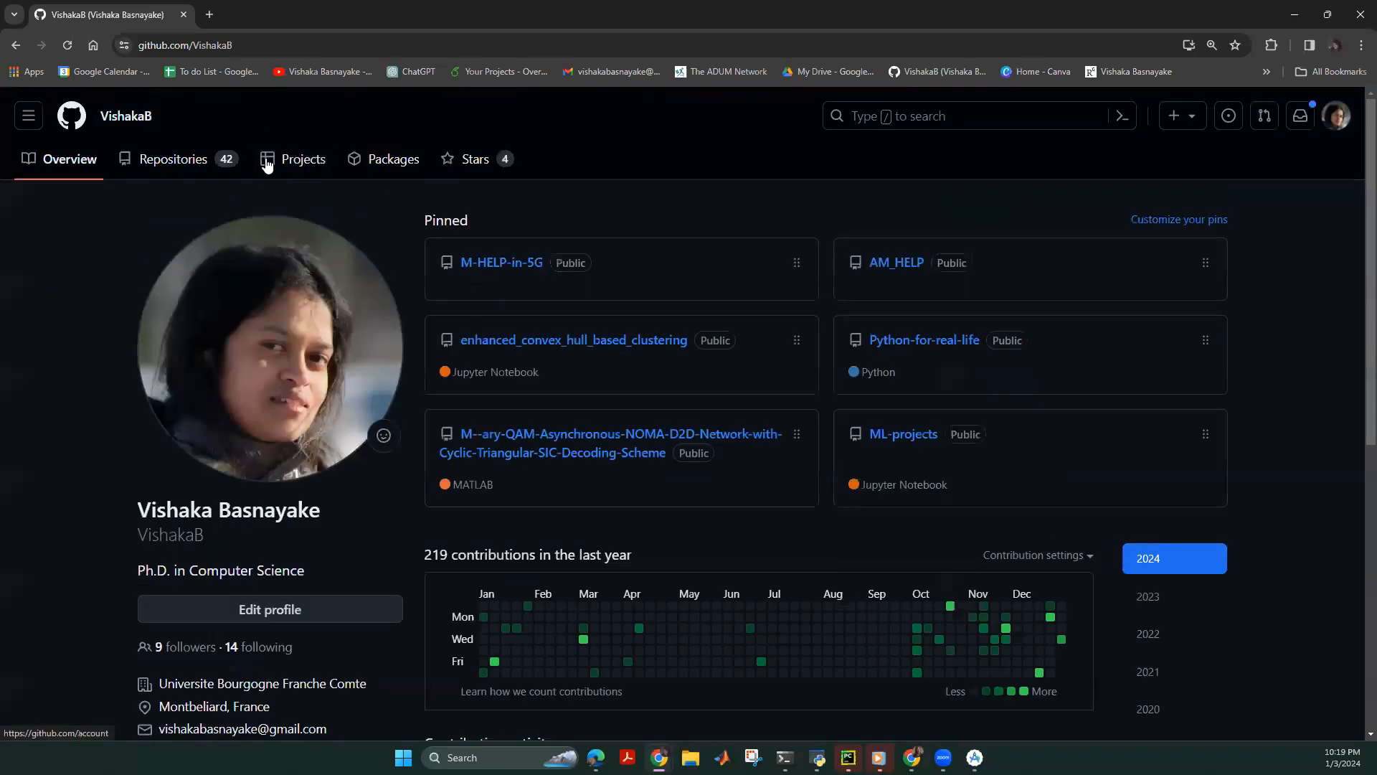
left_click(205, 158)
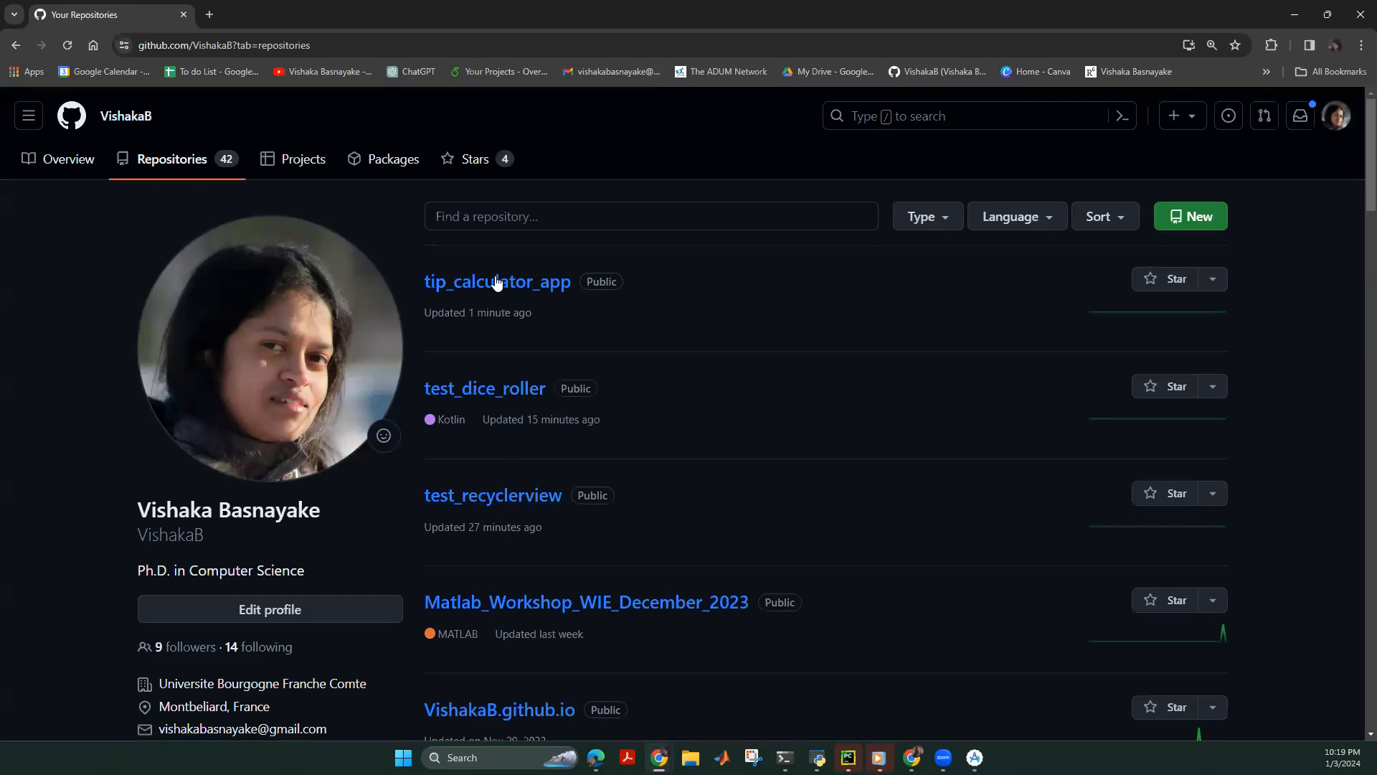
left_click(1171, 127)
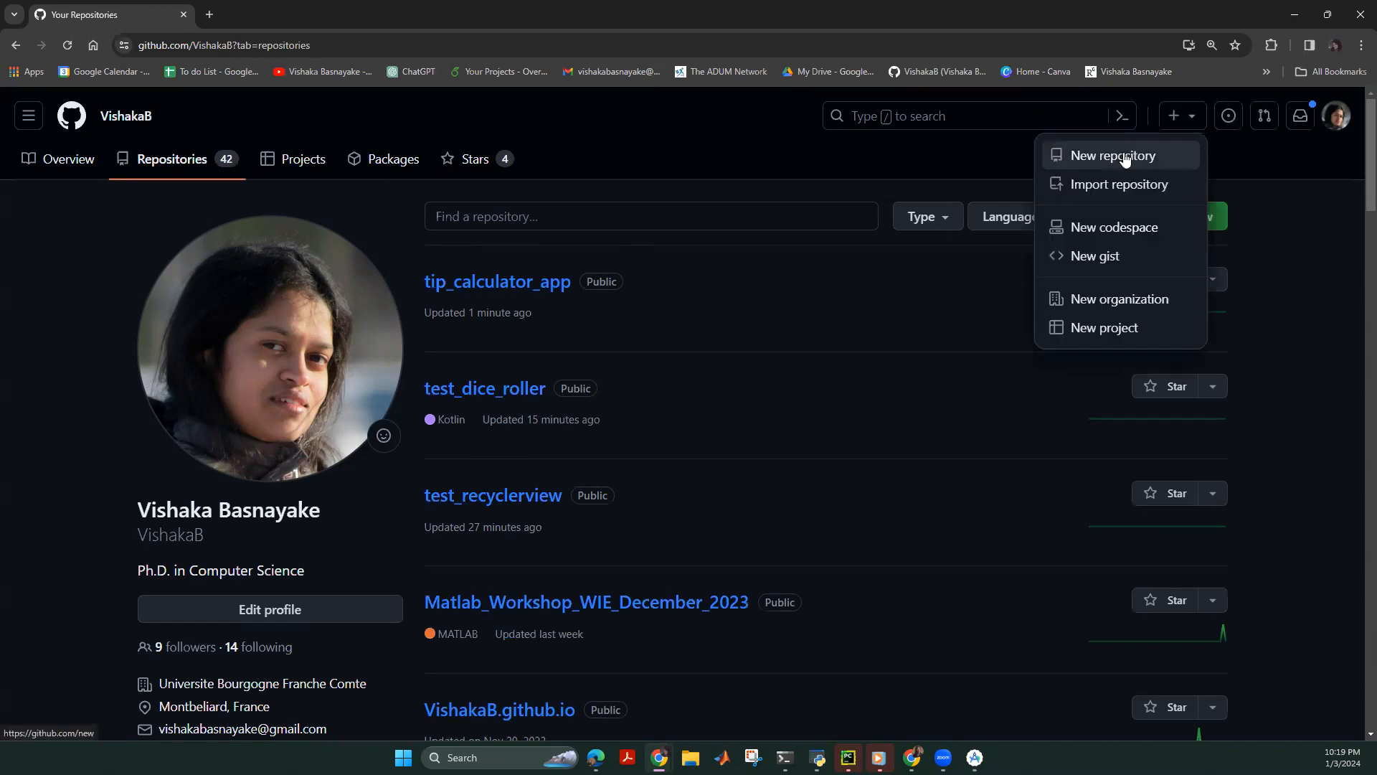
left_click(1126, 159)
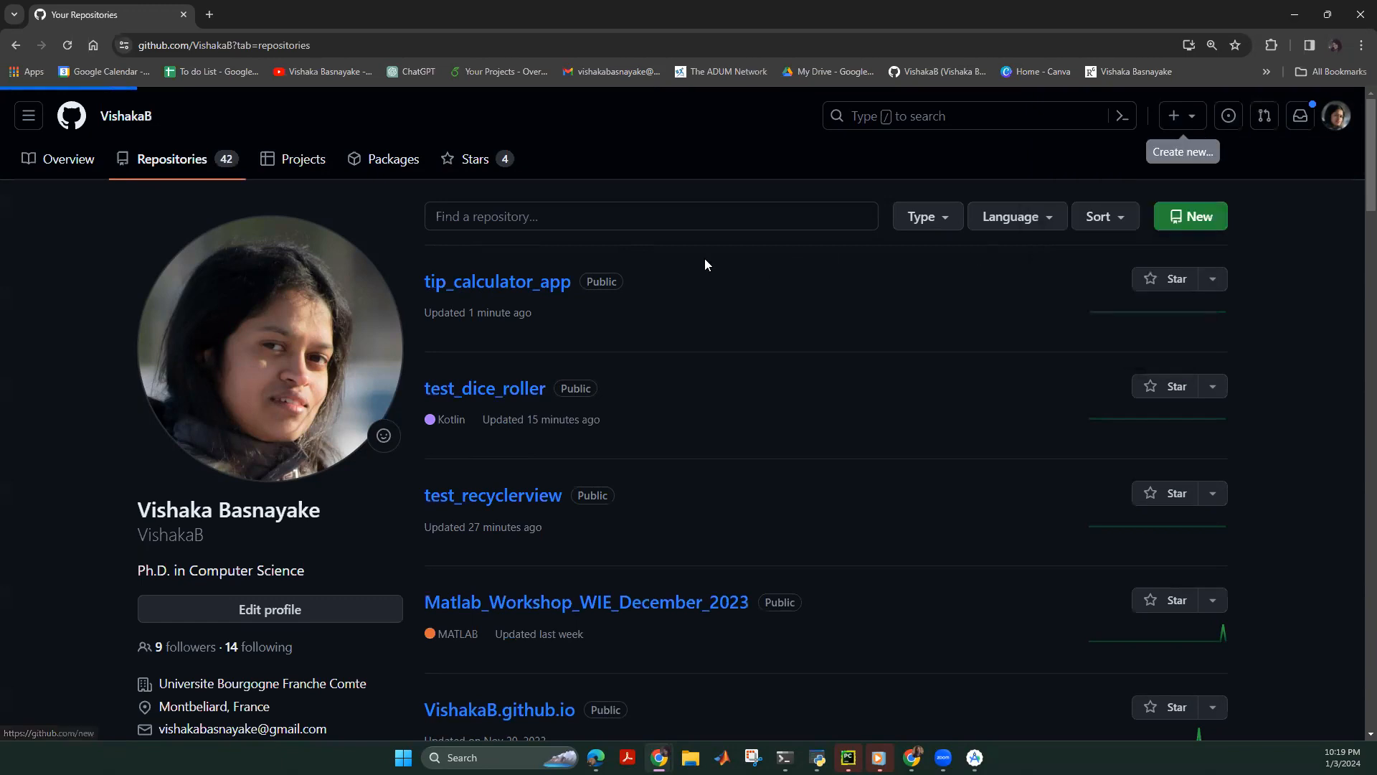
left_click(535, 342)
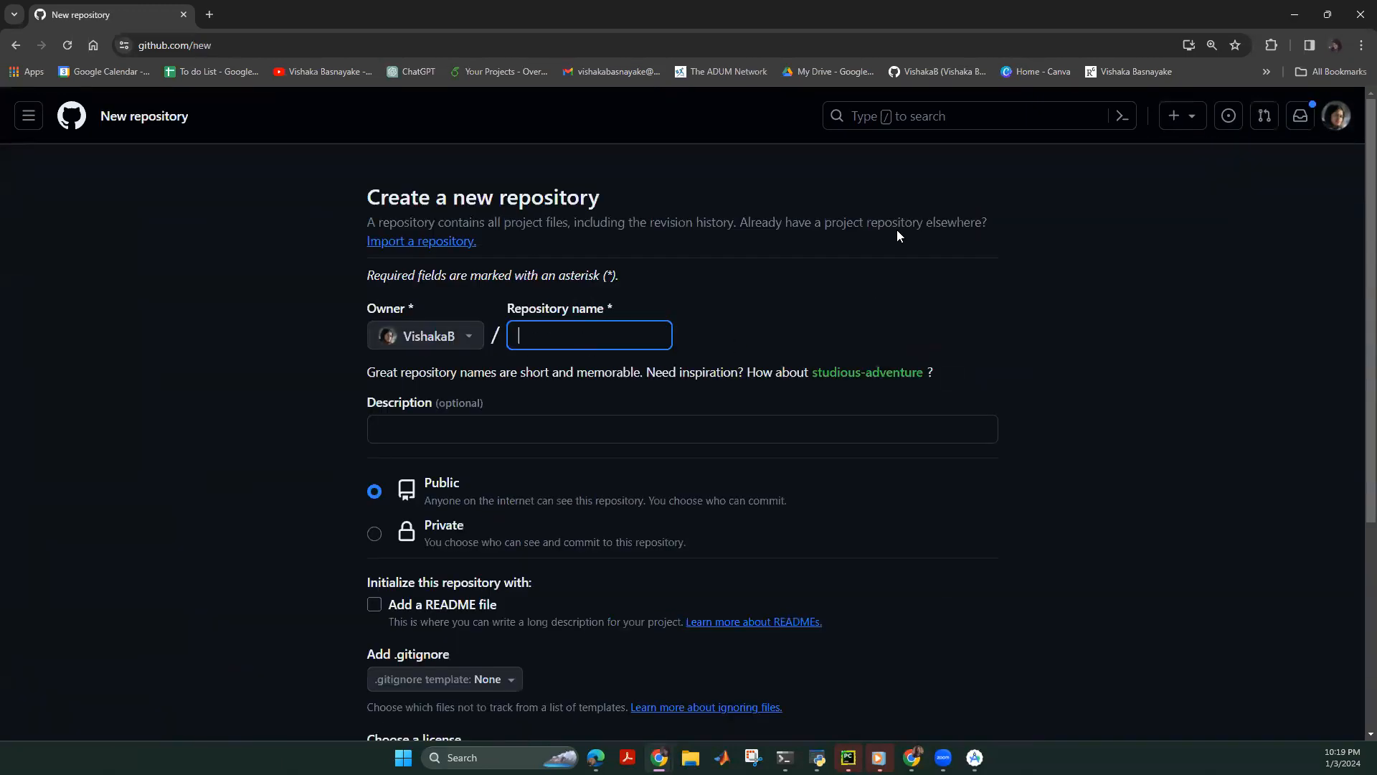
Create the public repository Recycler_Review_Tutorial, then go back to the new-repository form.
type("Recyc")
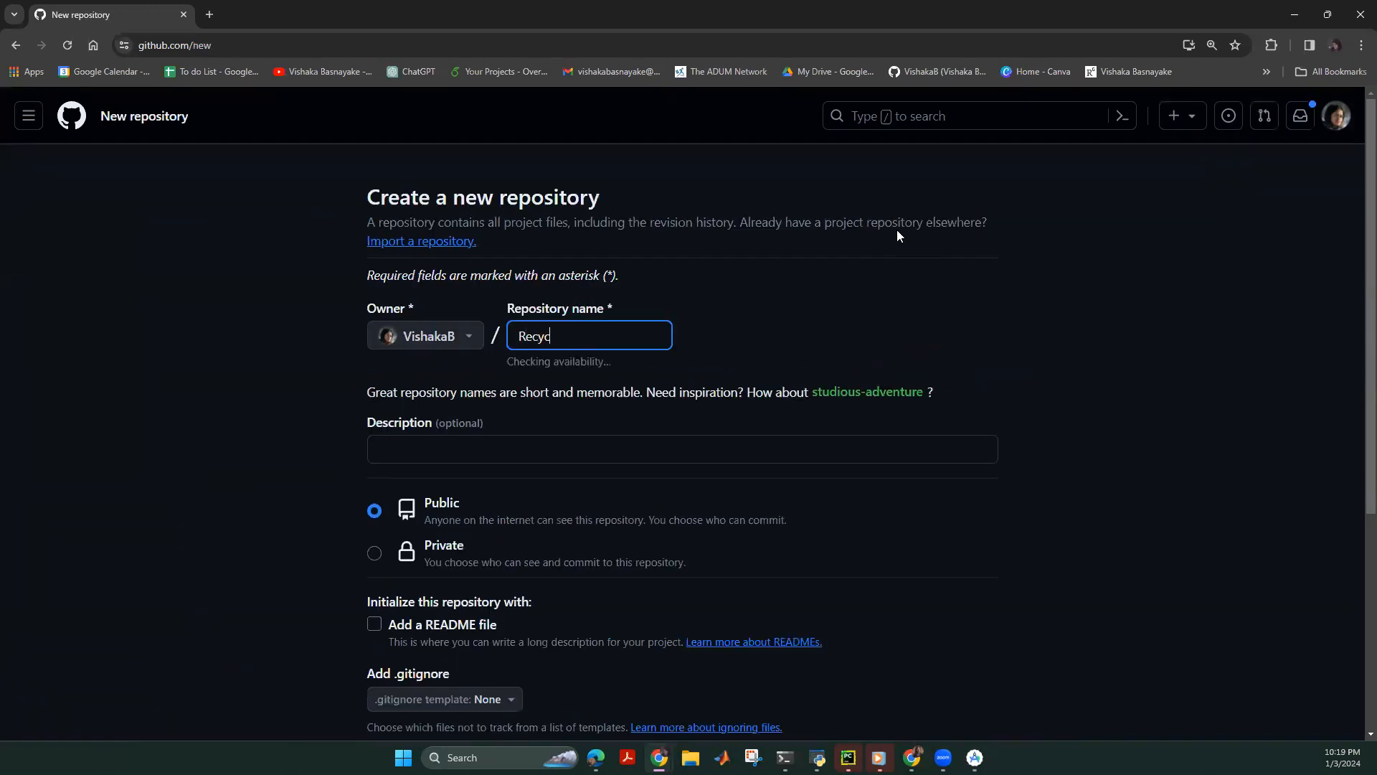
type("ler_Review_Tutorial")
key("Return")
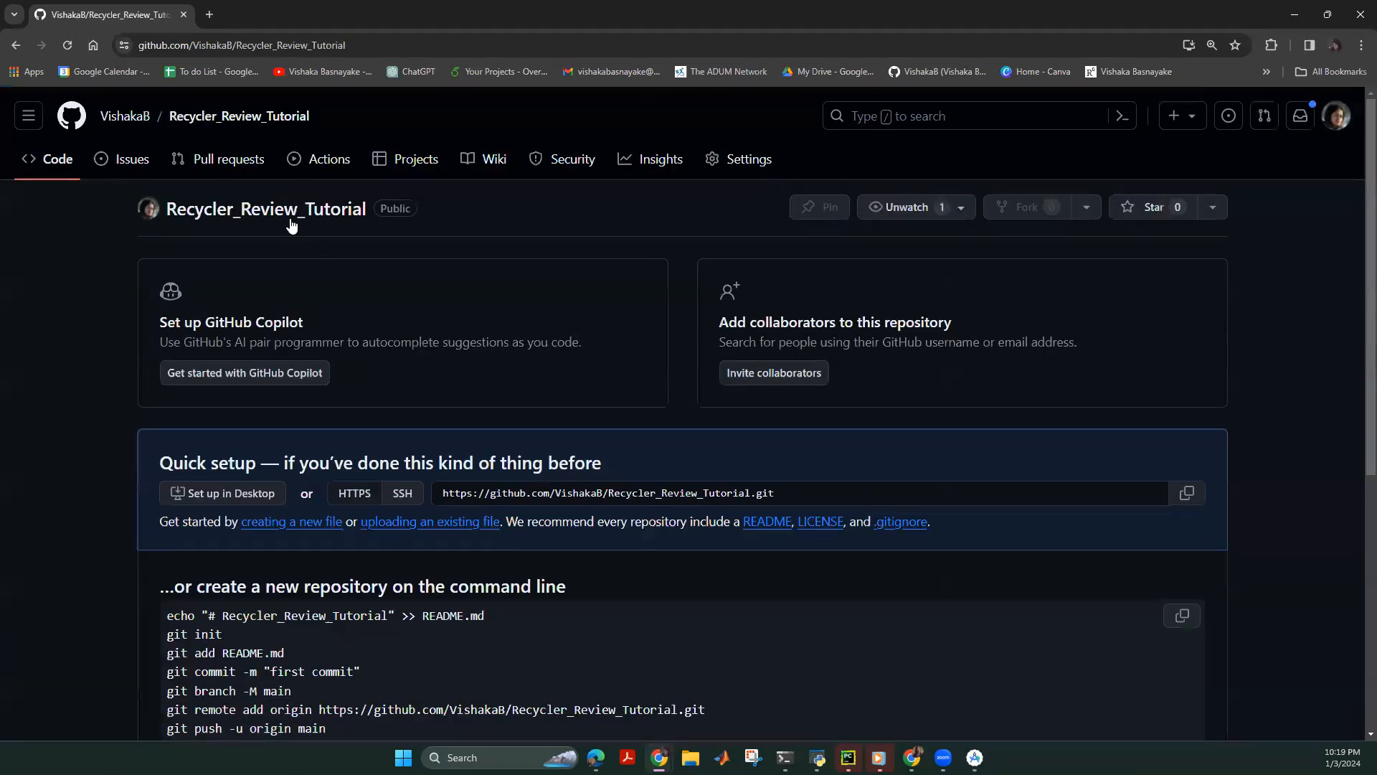
left_click(285, 211)
left_click(17, 46)
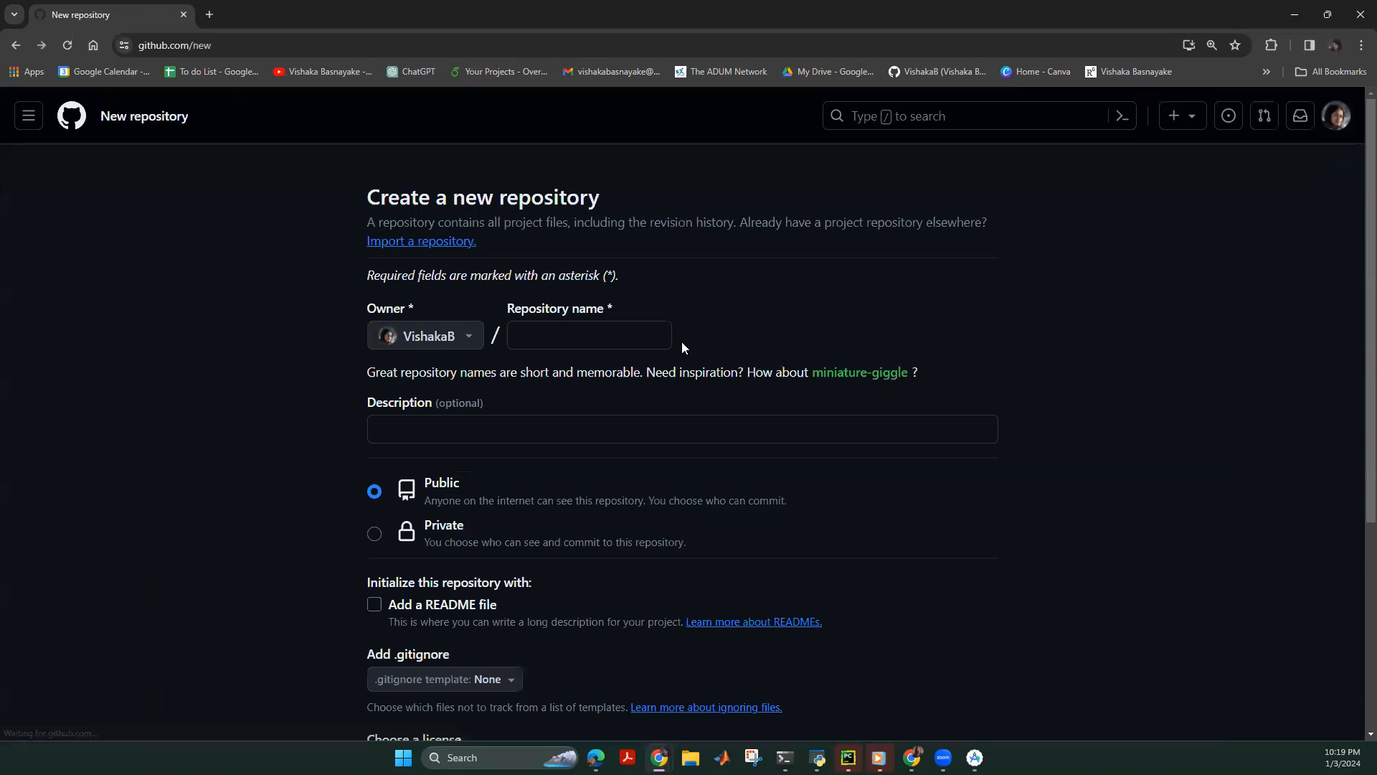
Enter Recyclerview_App_3rd_Jan_2023 as the repository name, fixing typos, and create the repository.
left_click(569, 334)
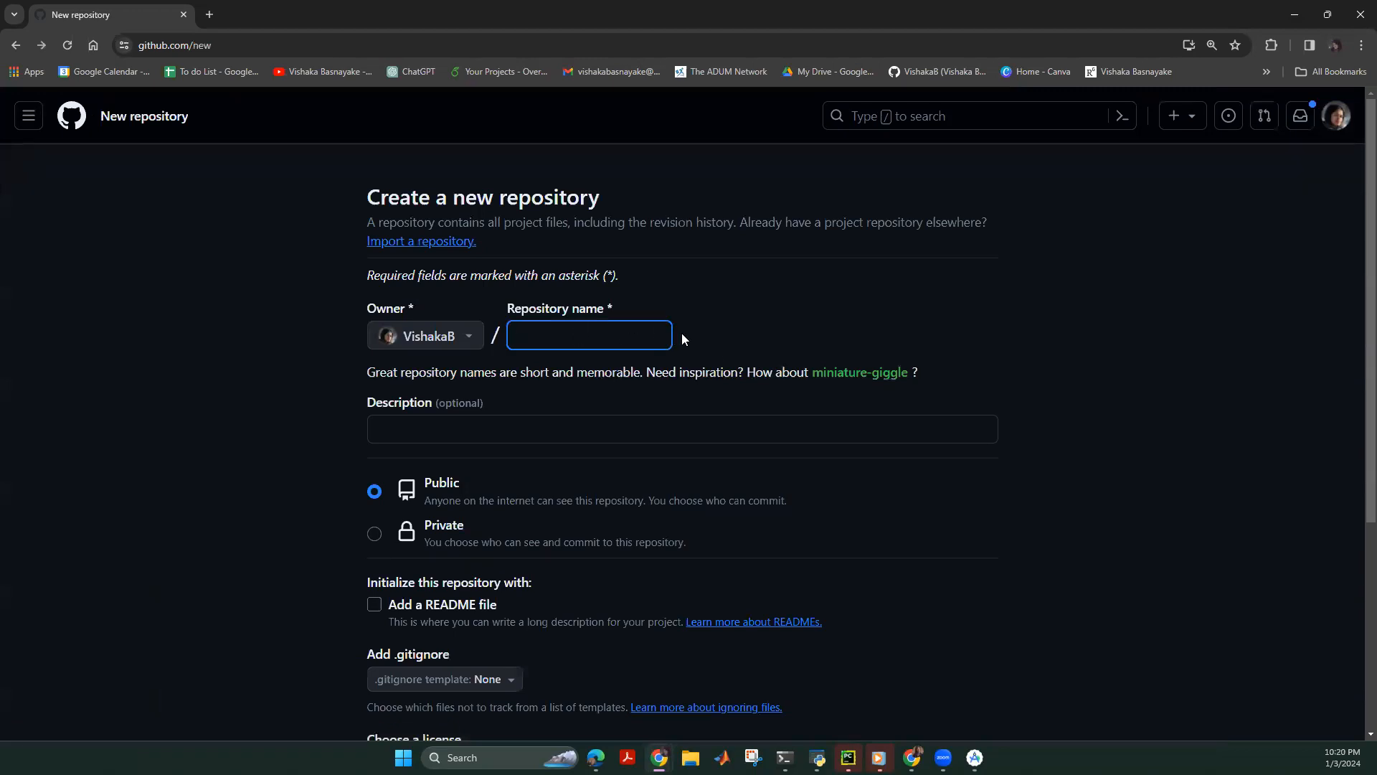
type("Recycler_R")
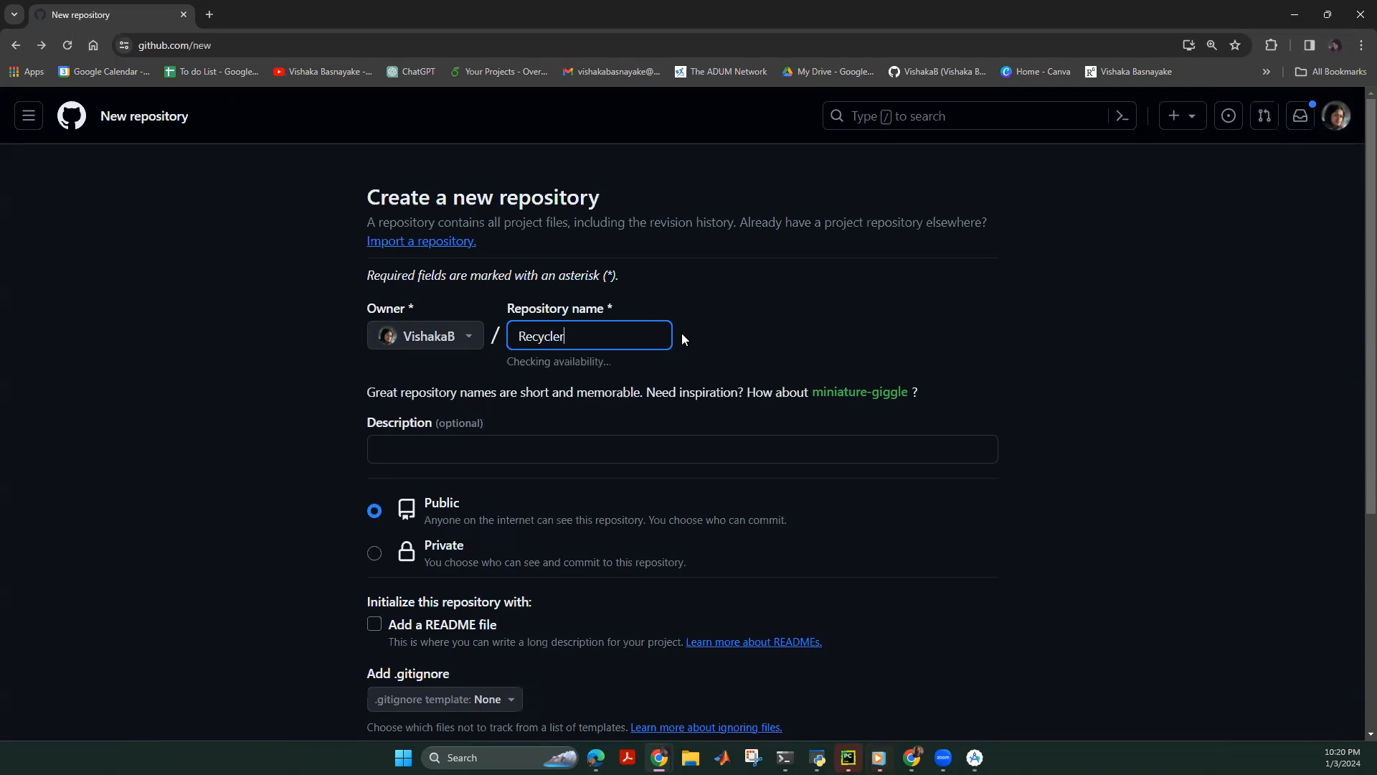
key("BackSpace")
key("BackSpace")
type("view_App_")
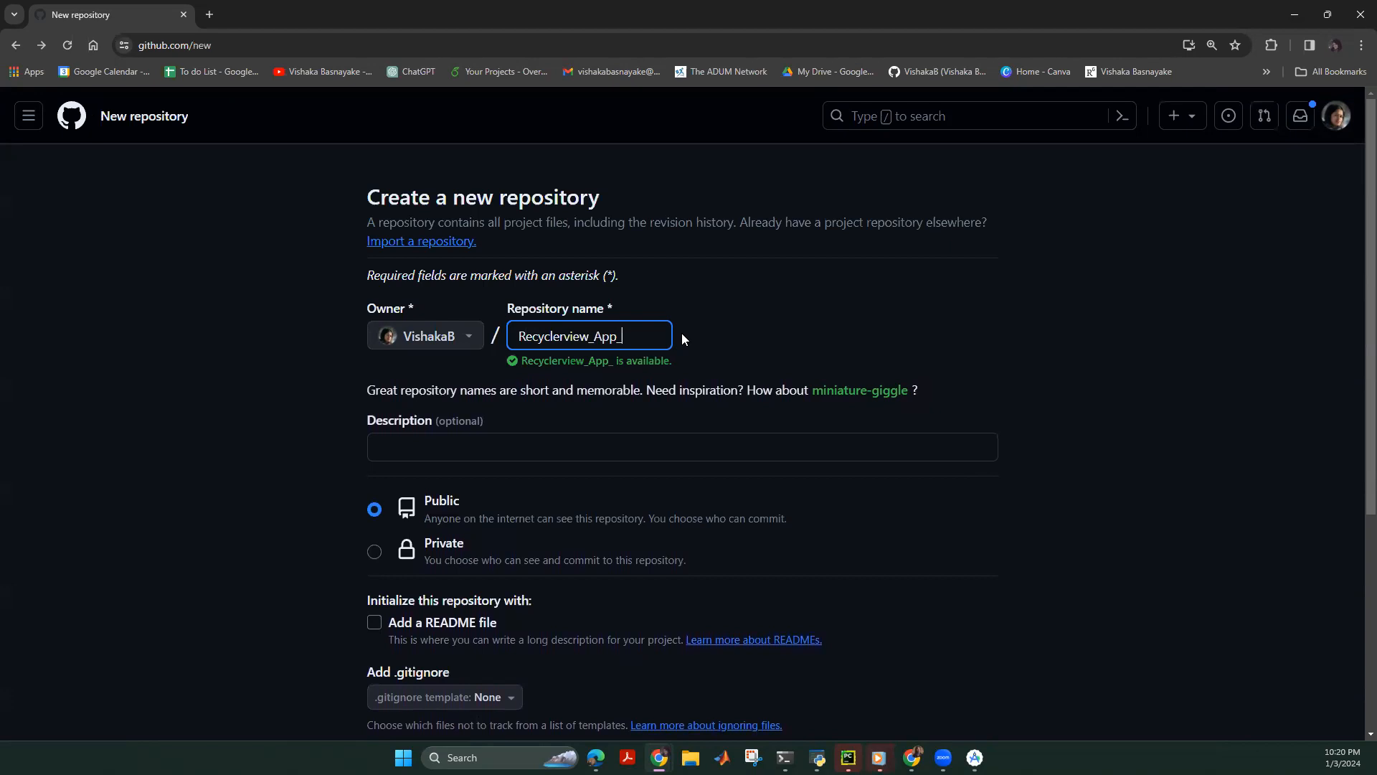
type("3rd")
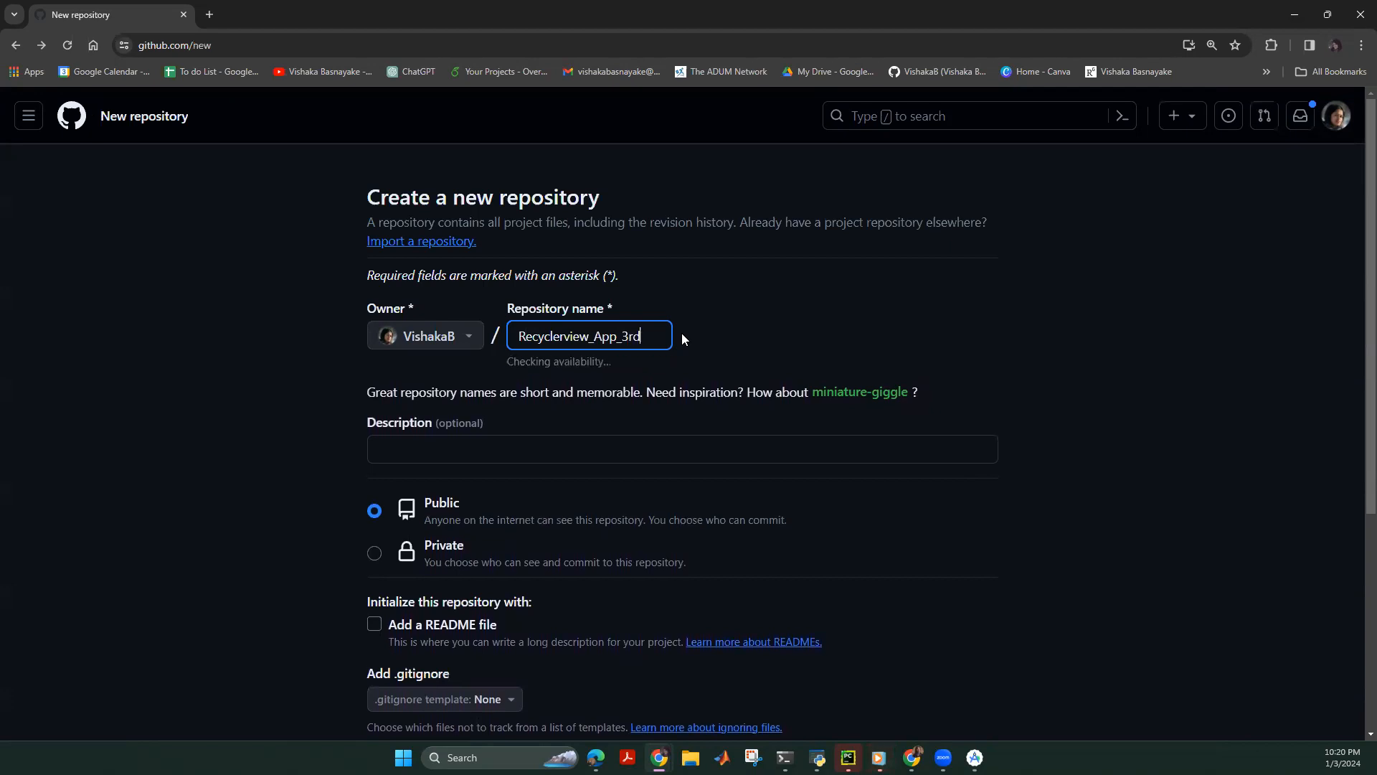
type("_Jan")
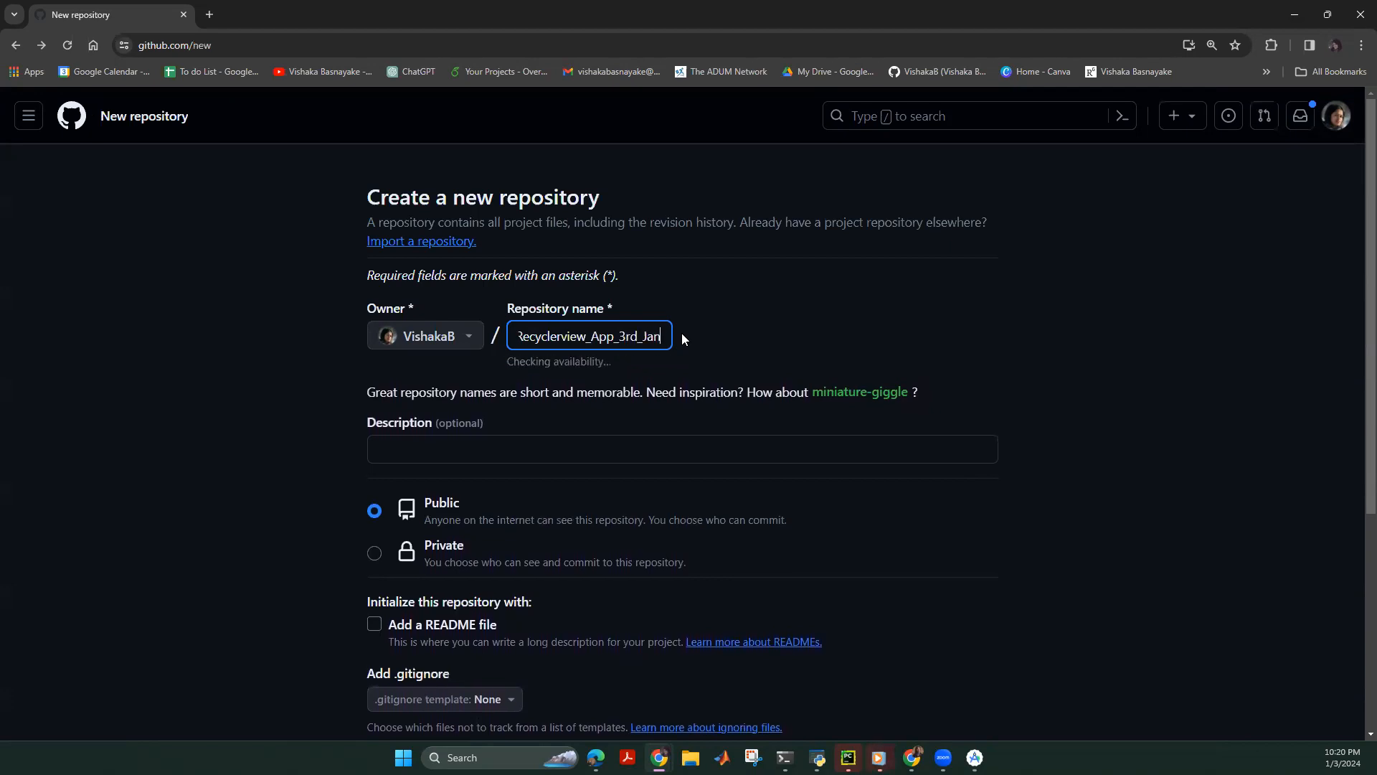
type("_2024")
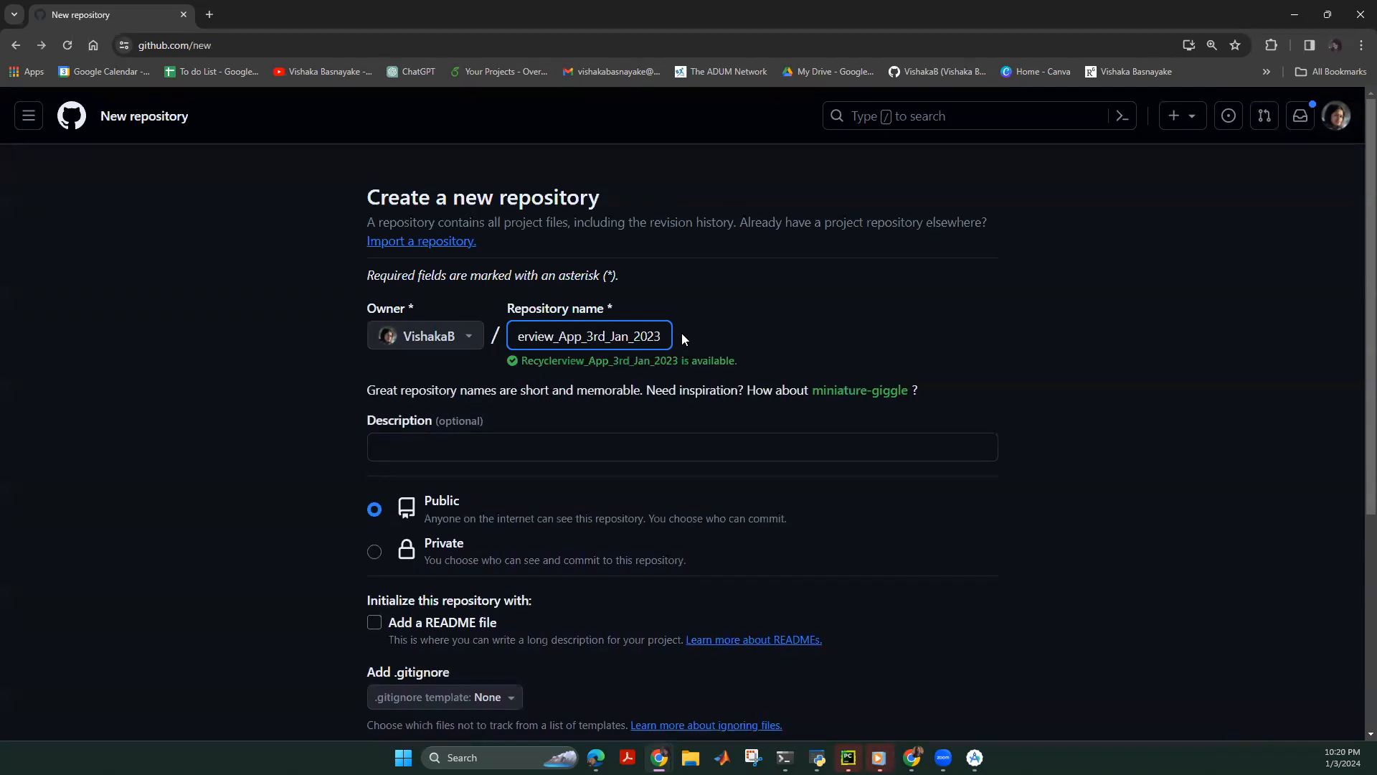
scroll(682, 333, "down", 5)
left_click(931, 580)
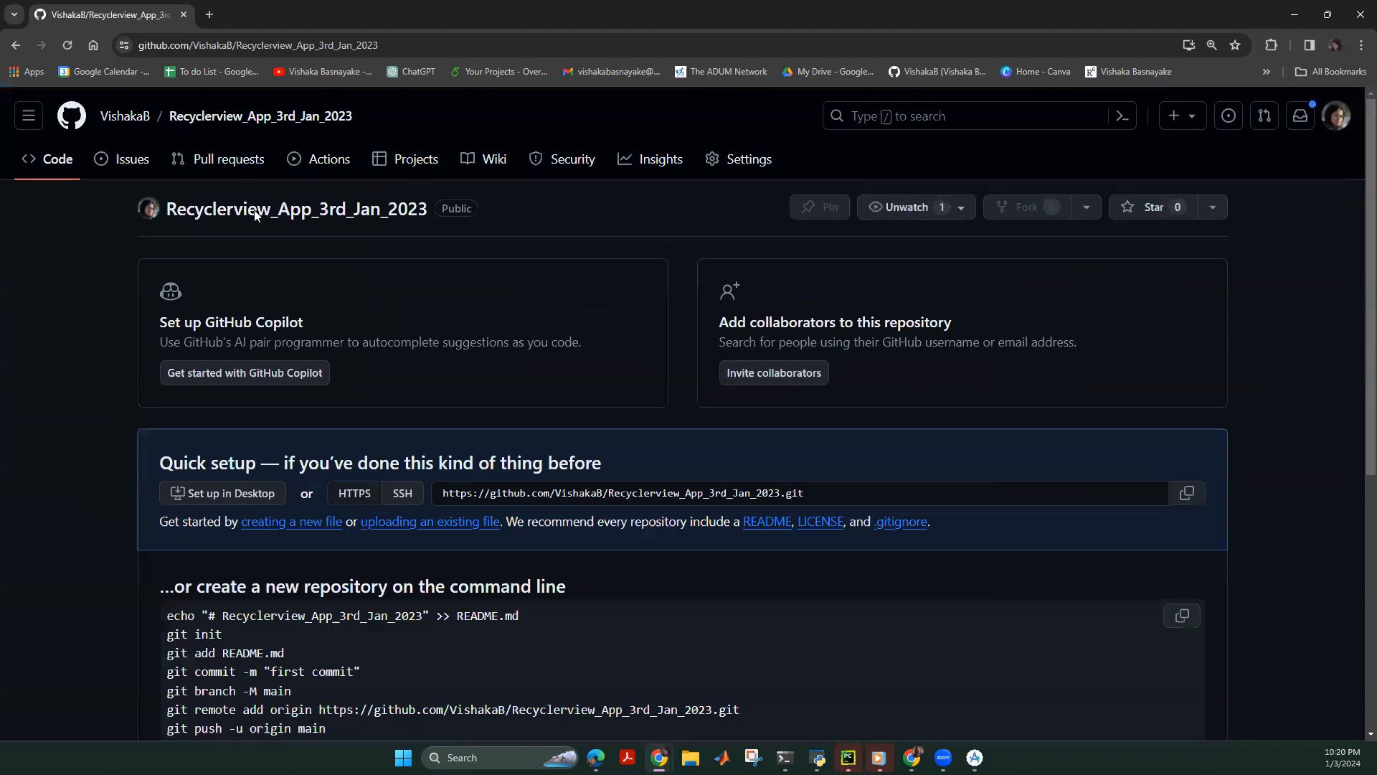
Reopen Recycler_Review_Tutorial from the profile's Repositories list to view its quick setup page.
left_click(125, 116)
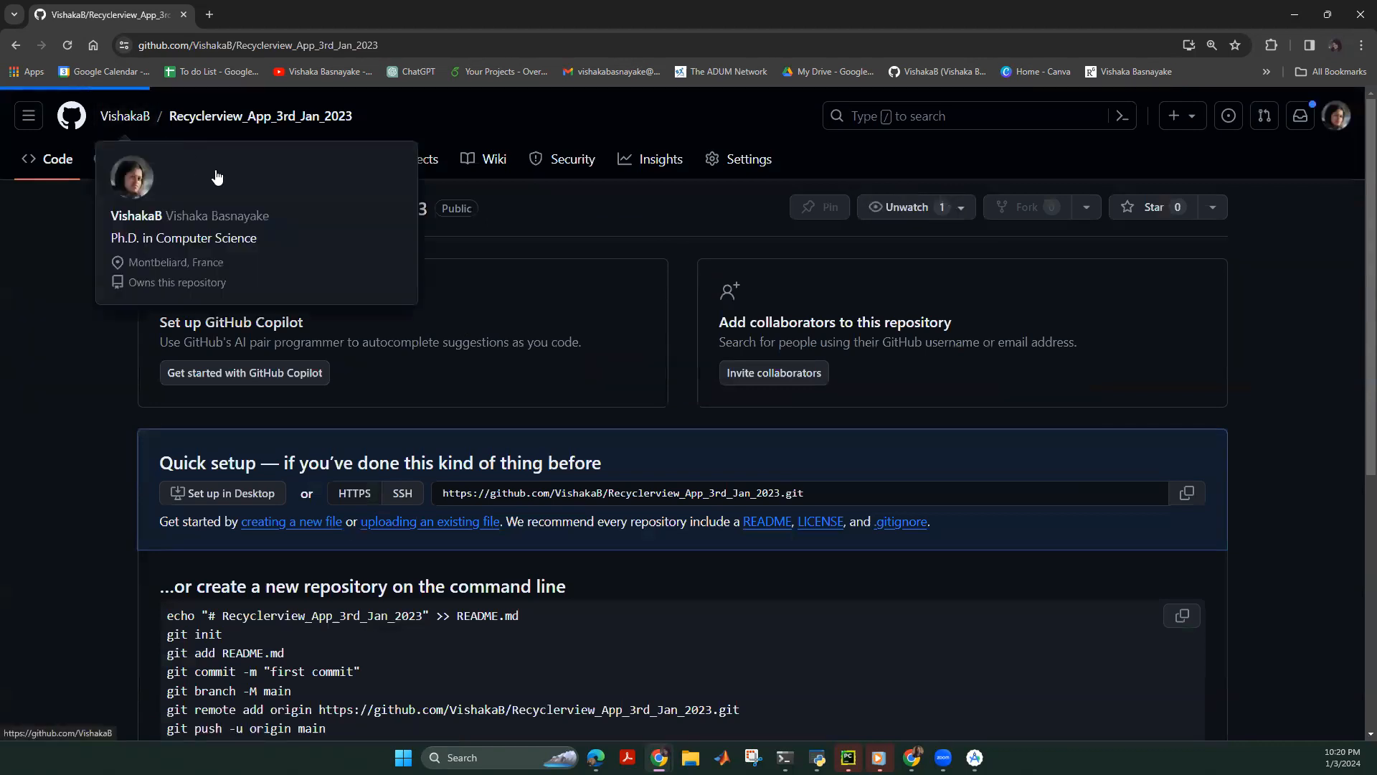
left_click(216, 158)
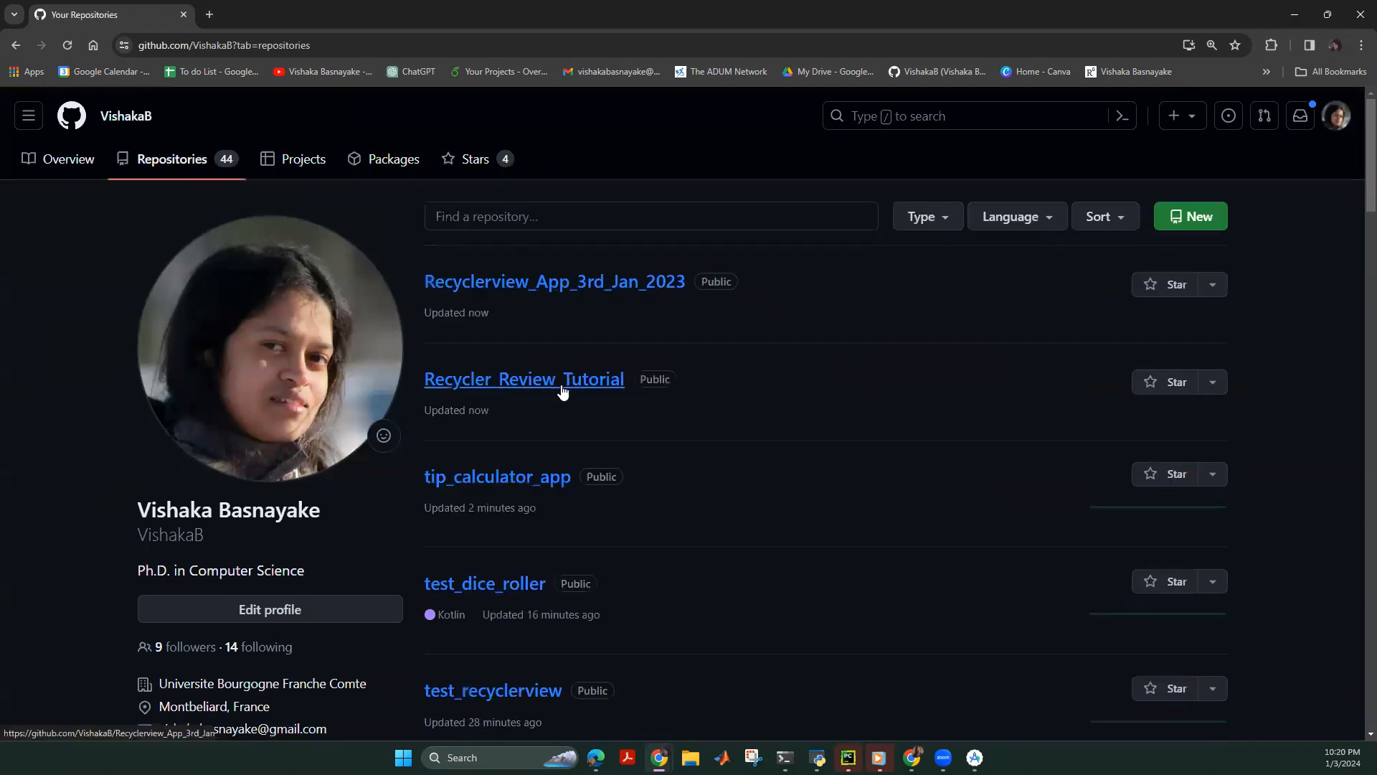
left_click(545, 379)
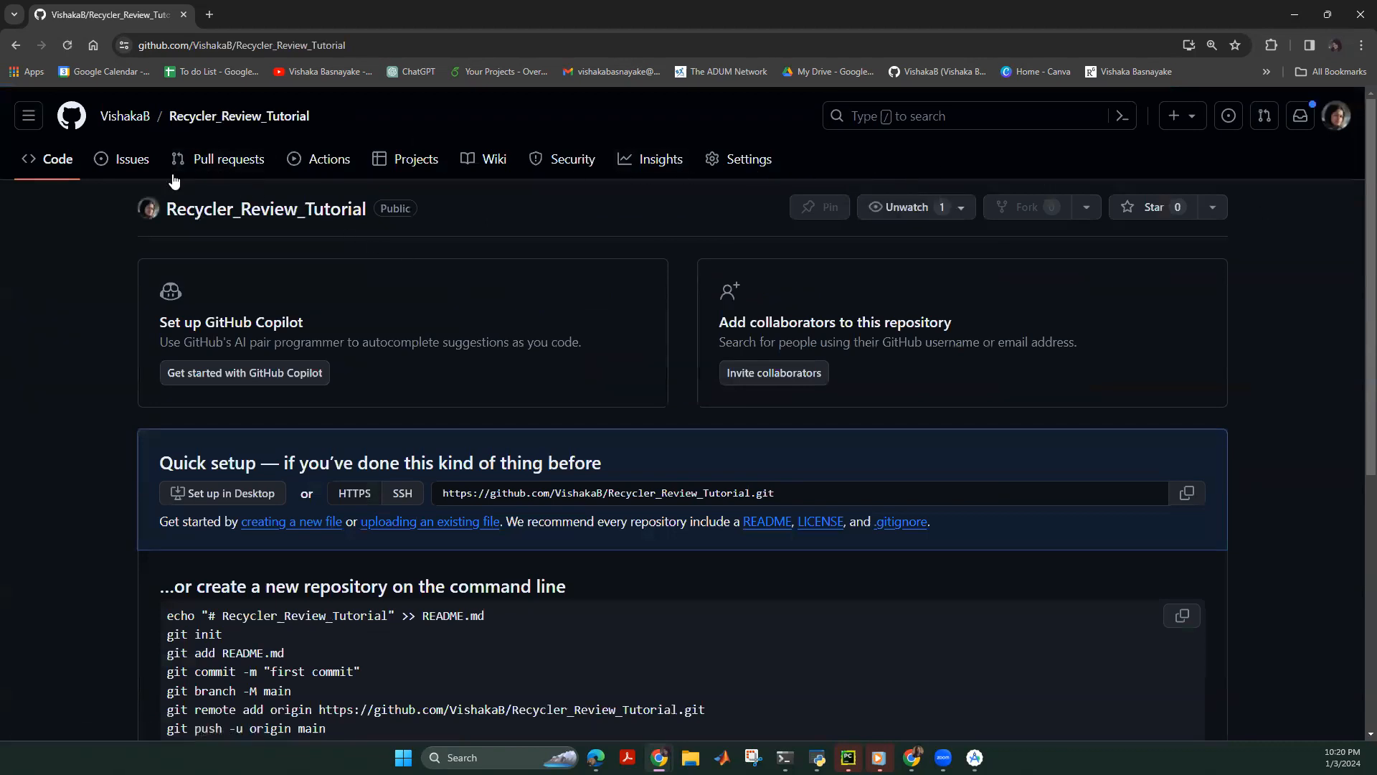
scroll(368, 440, "down", 2)
scroll(287, 287, "up", 2)
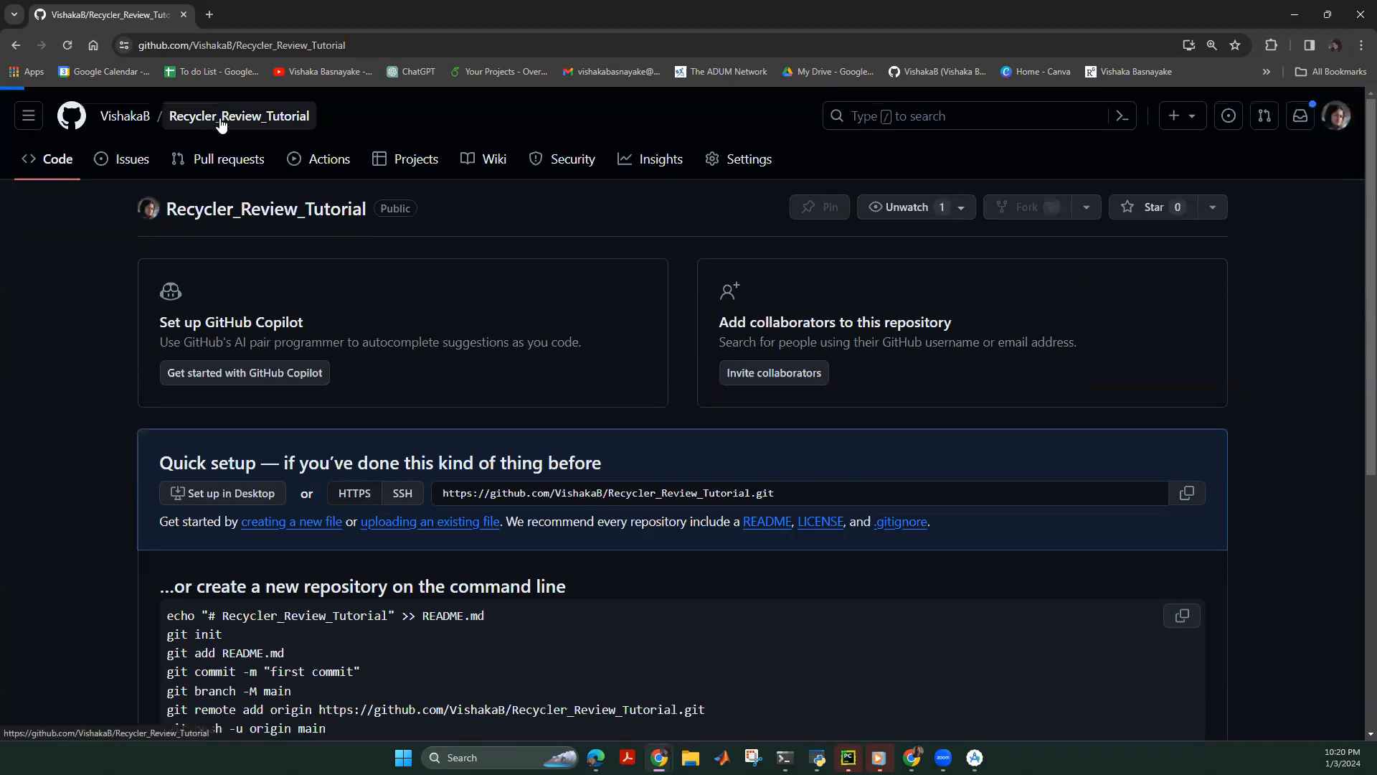
left_click(1204, 211)
left_click(715, 159)
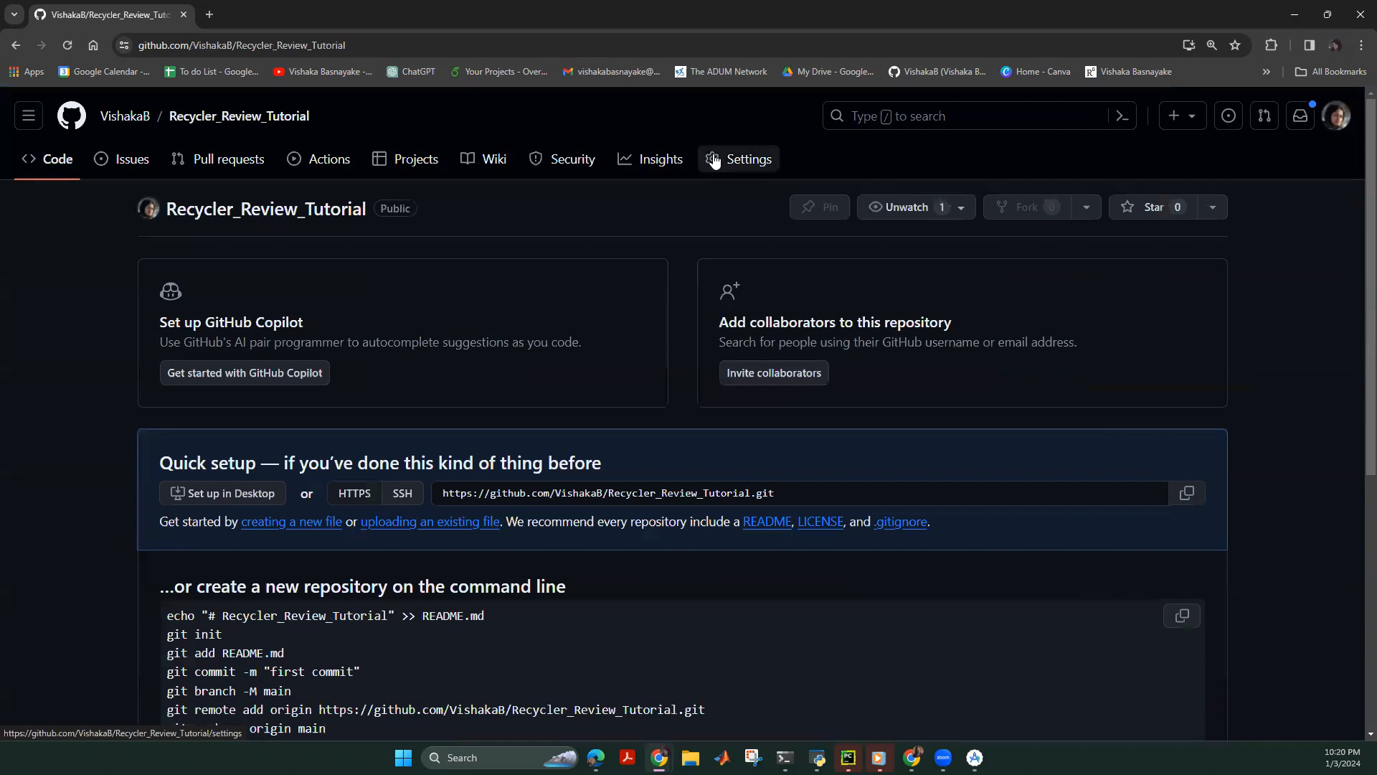
Begin deleting Recycler_Review_Tutorial from the Danger Zone and accept the deletion warnings.
scroll(681, 475, "down", 10)
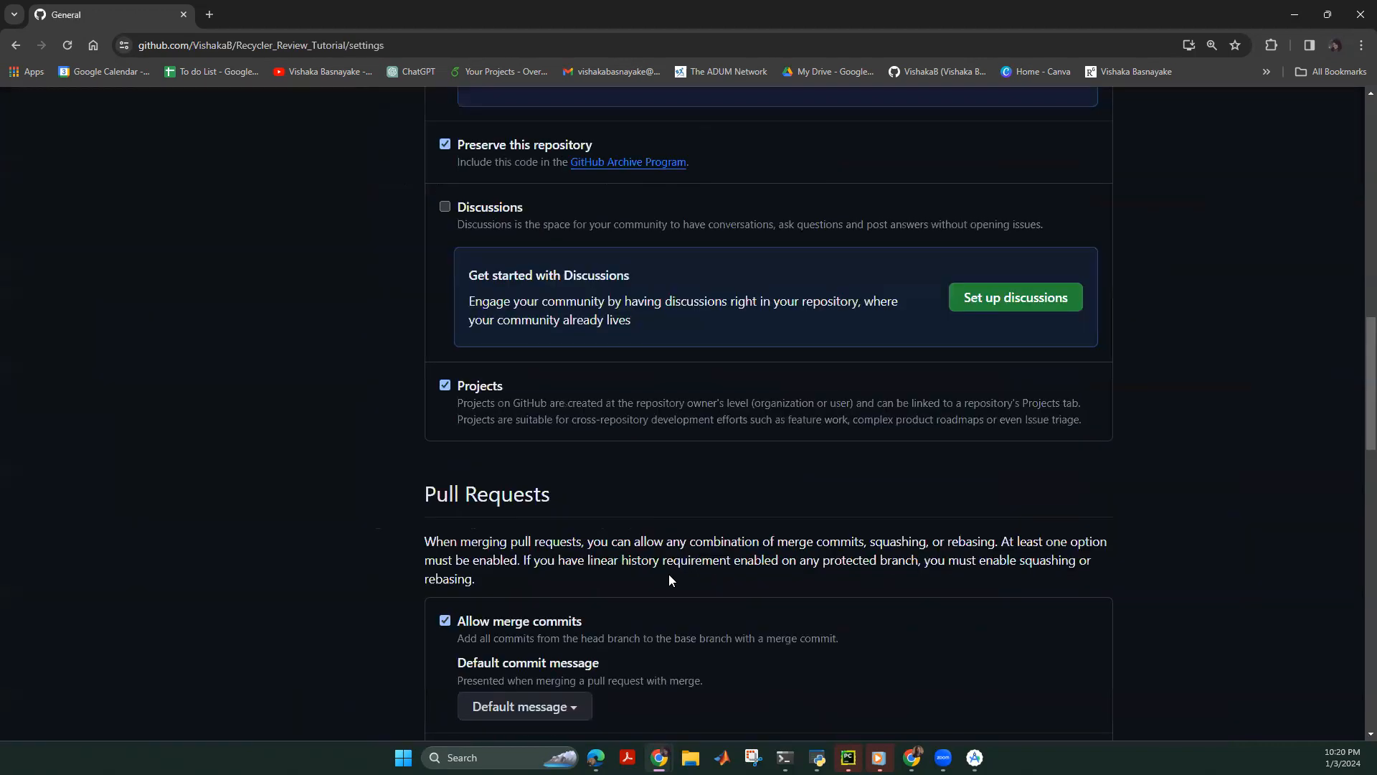
scroll(670, 580, "down", 15)
left_click(1025, 578)
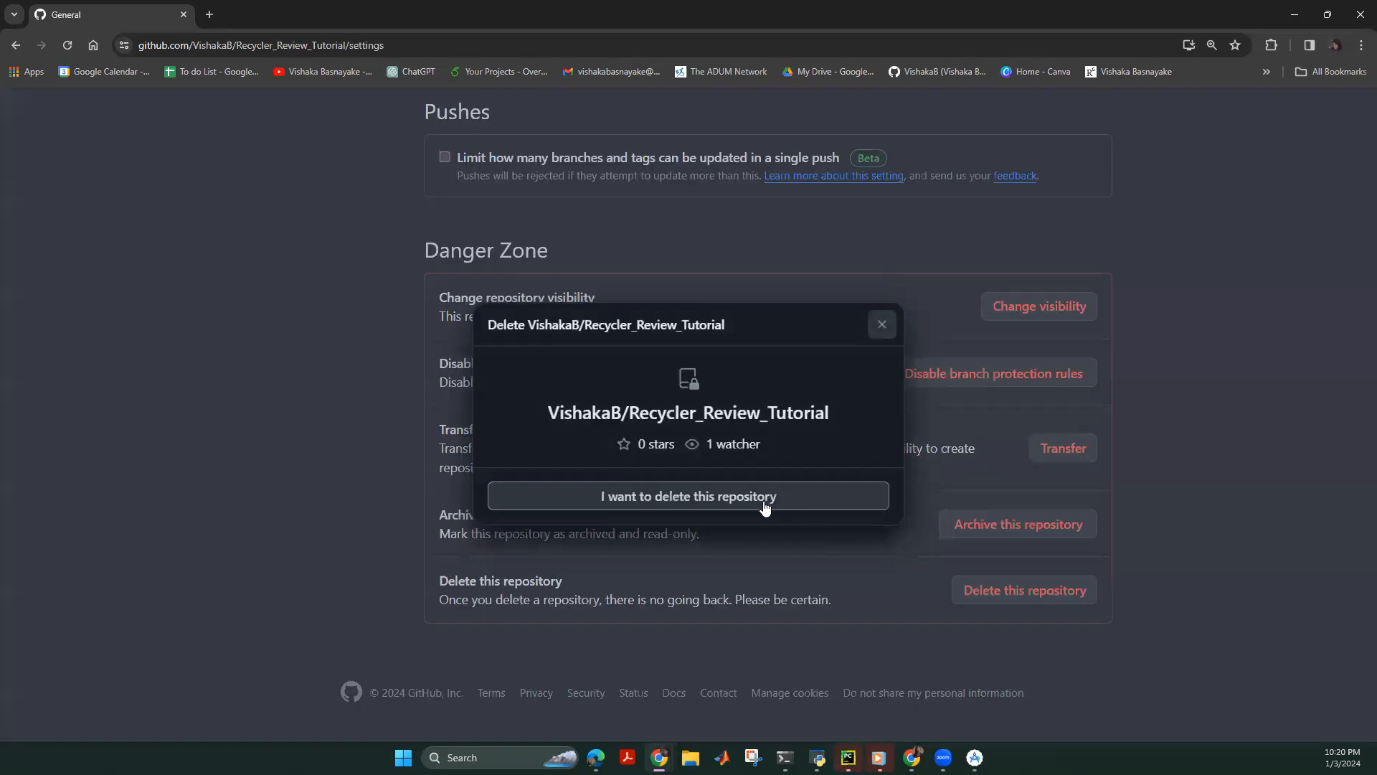
left_click(765, 502)
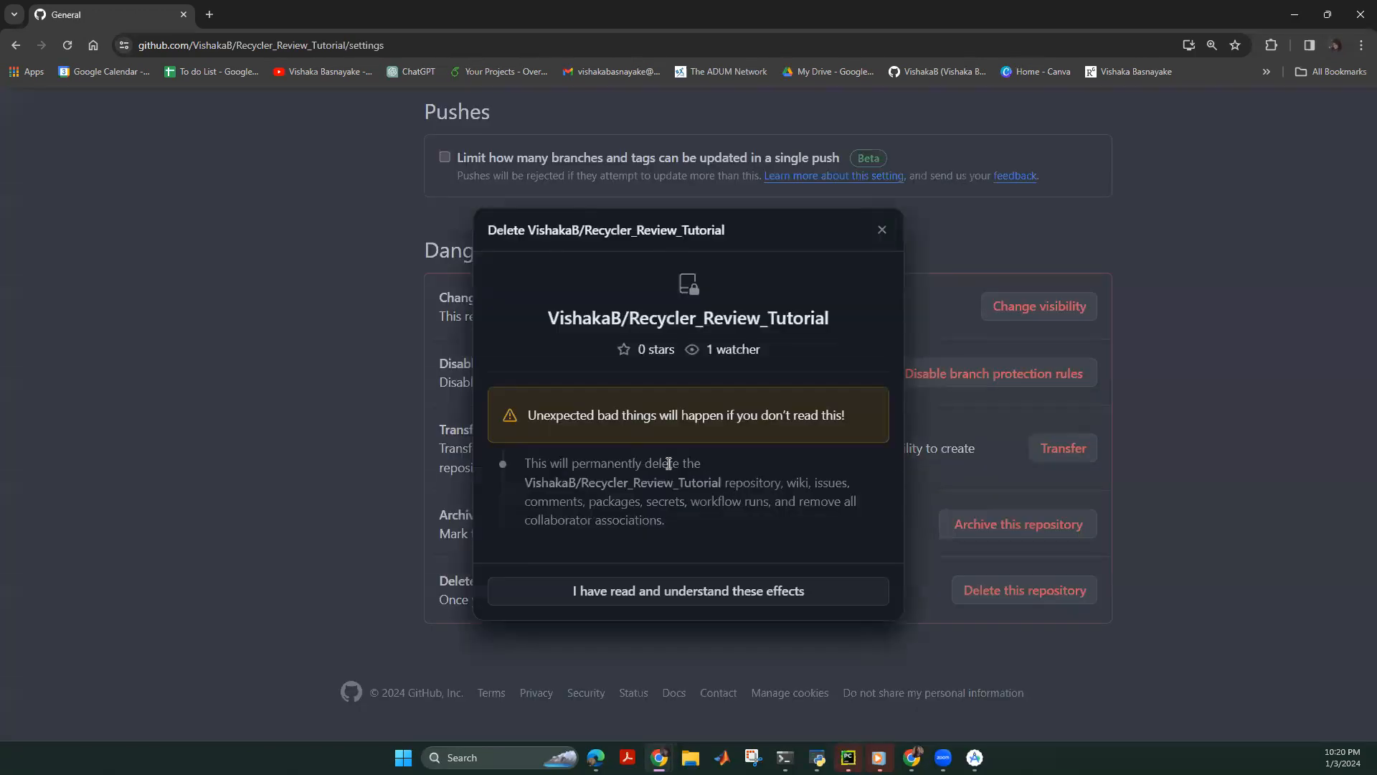
left_click(646, 590)
Confirm with the repository name Recycler_Review_Tutorial and permanently delete the repository.
left_click(687, 502)
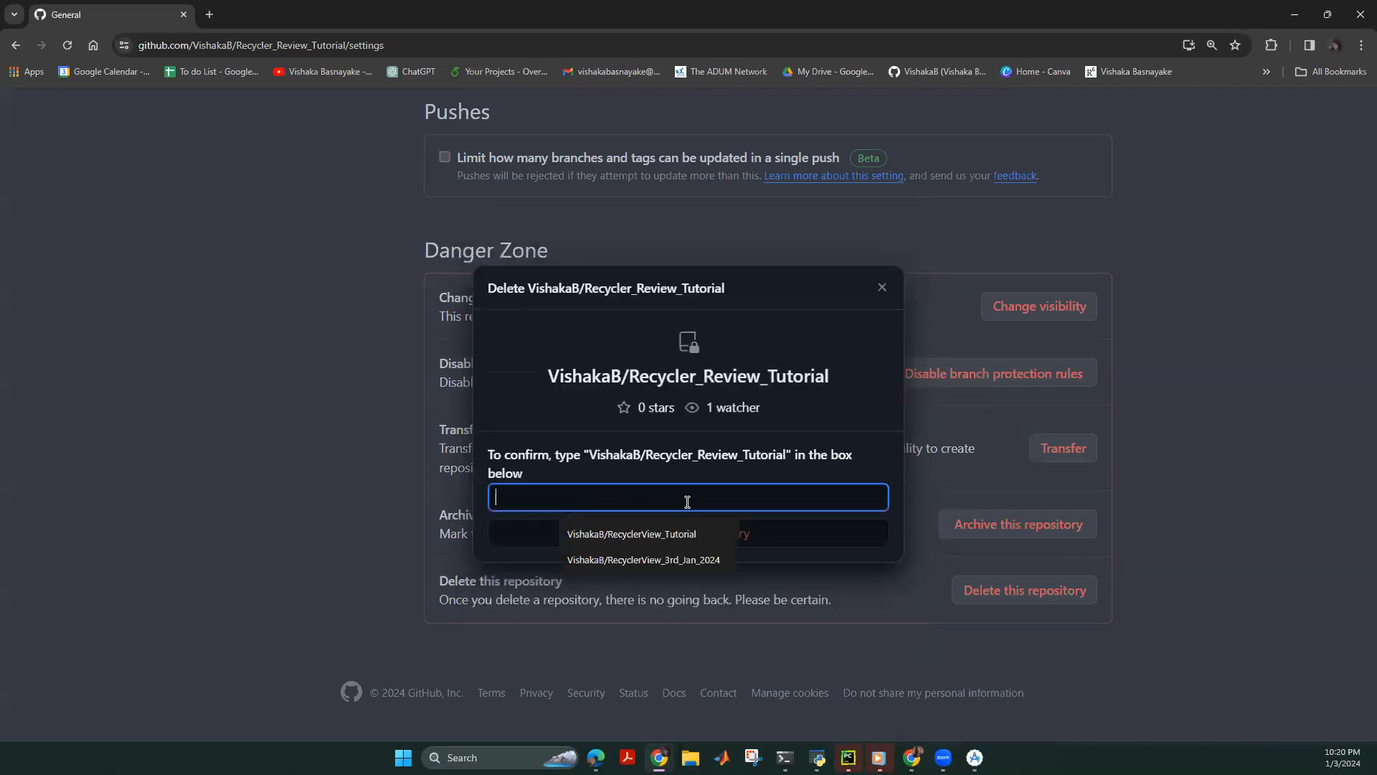
left_click(665, 534)
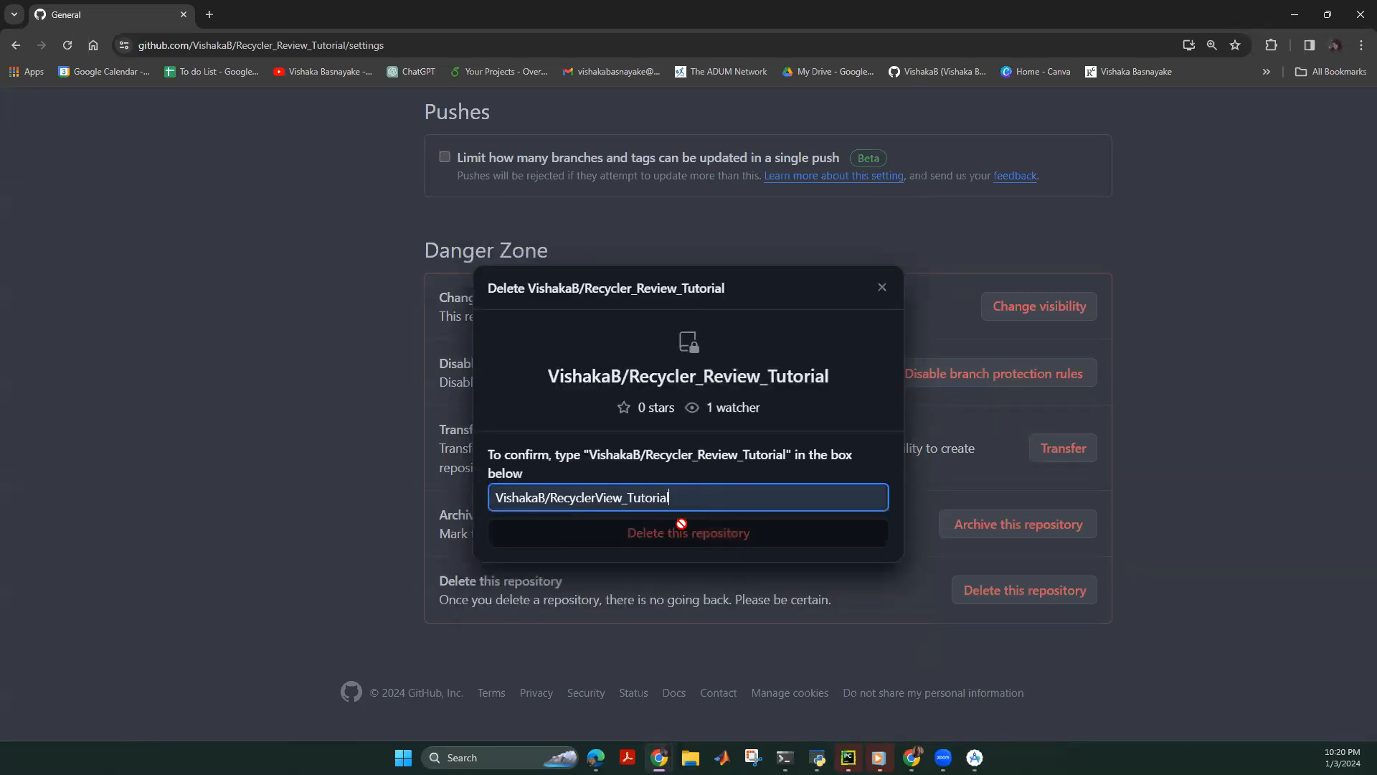
left_click(595, 497)
type("_Re")
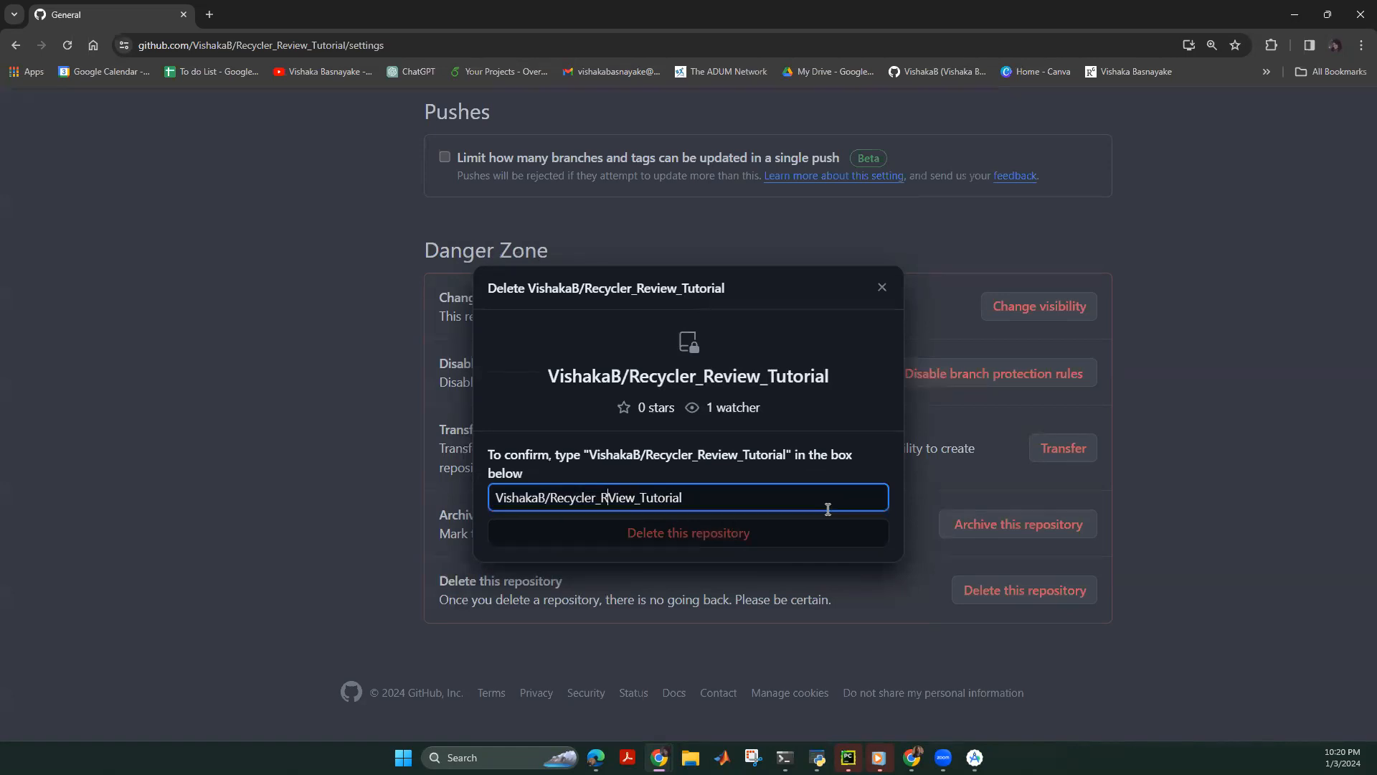
key("Delete")
type("v")
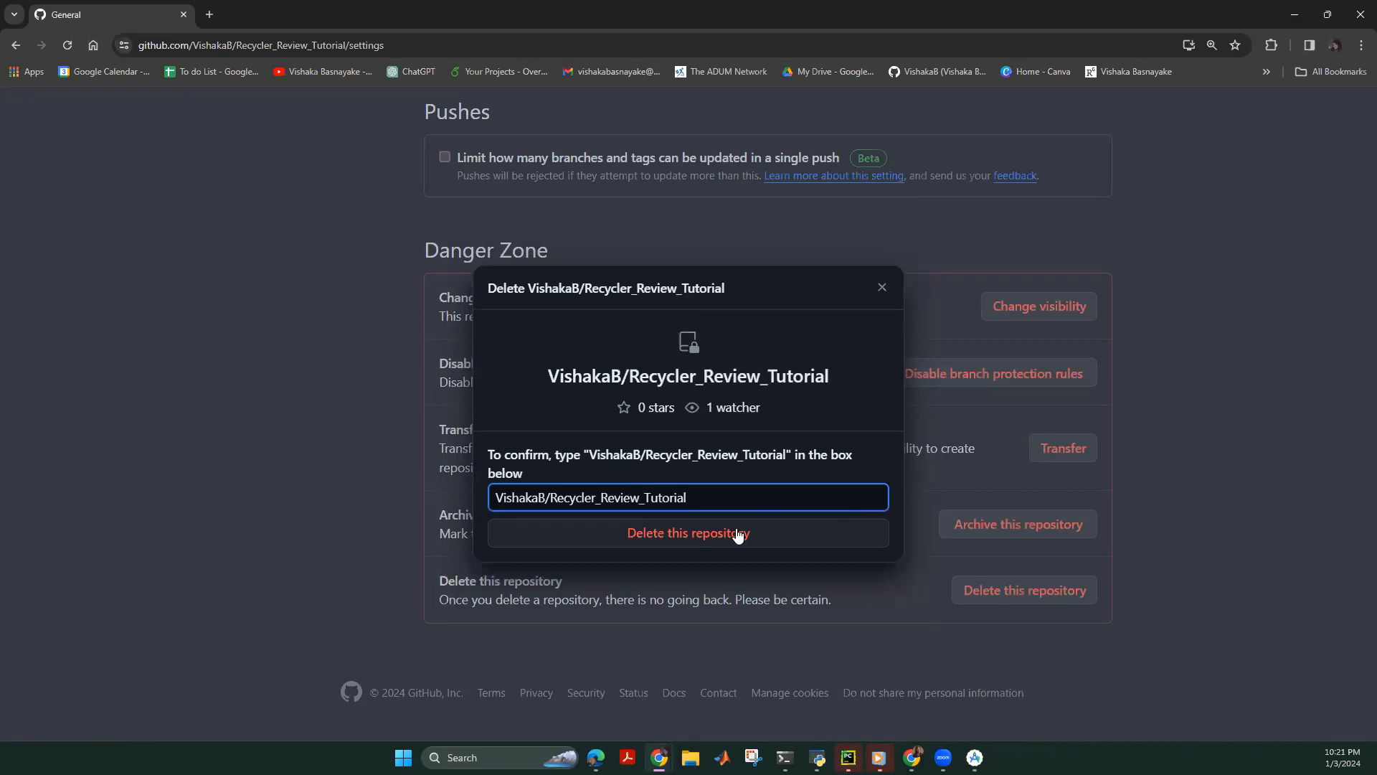
left_click(688, 534)
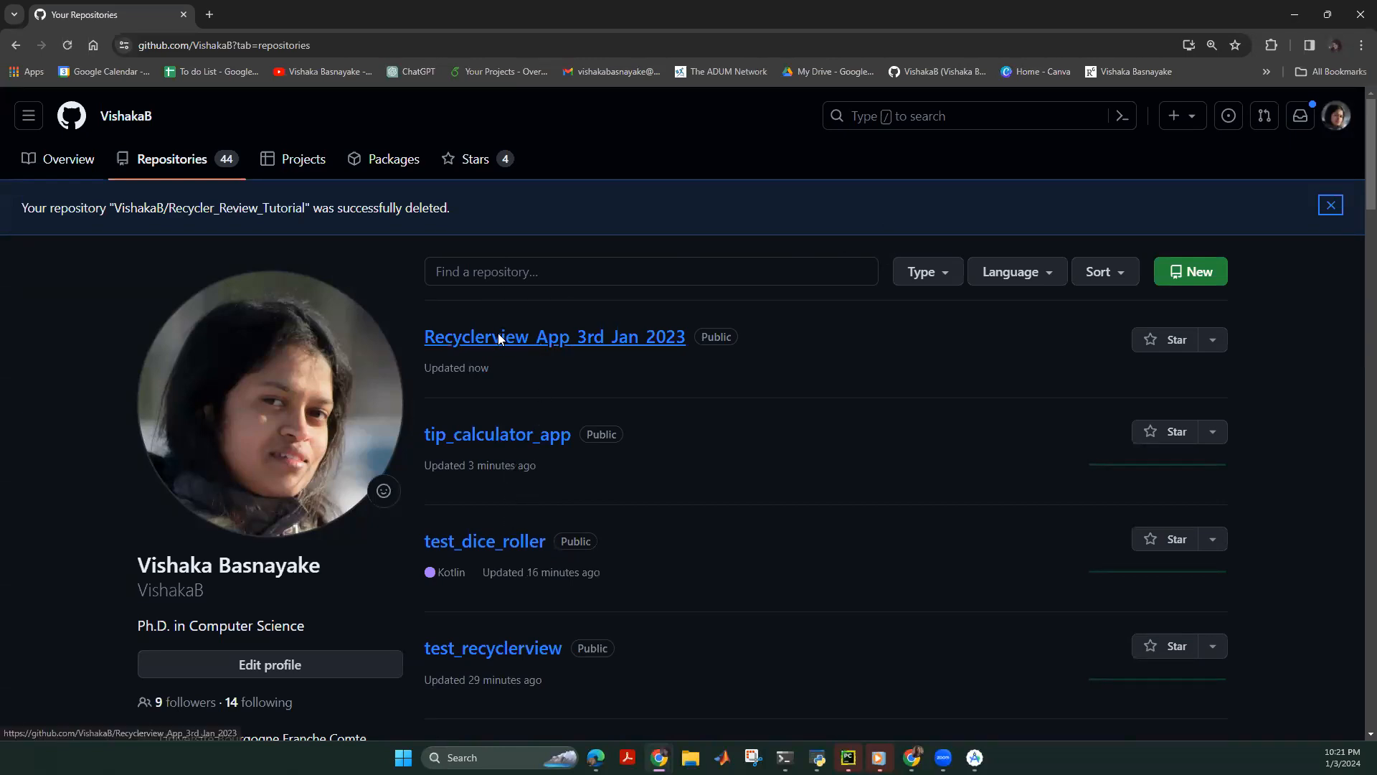
Copy the Recyclerview_App_3rd_Jan_2023 HTTPS clone URL and switch back to Android Studio.
left_click(588, 341)
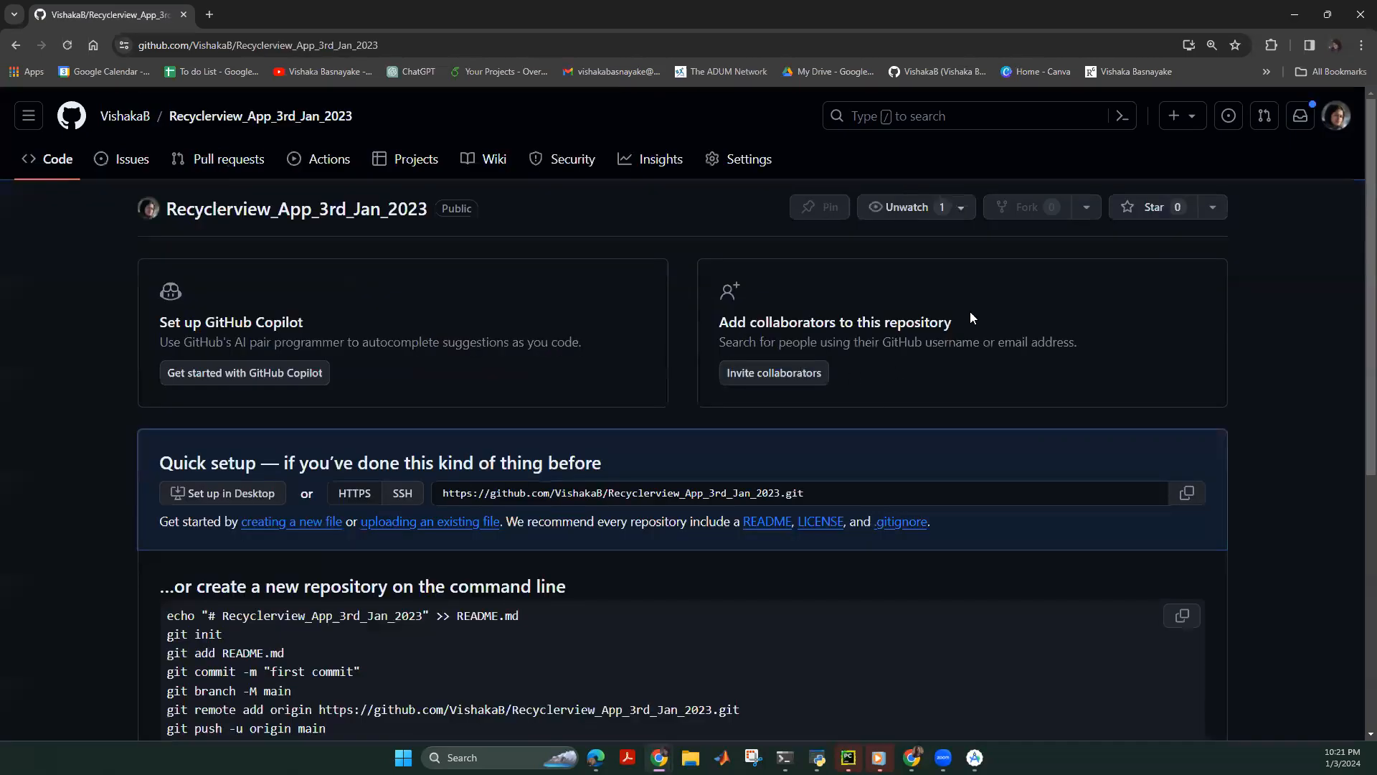
scroll(682, 445, "down", 1)
left_click_drag(809, 423, 416, 429)
right_click(565, 424)
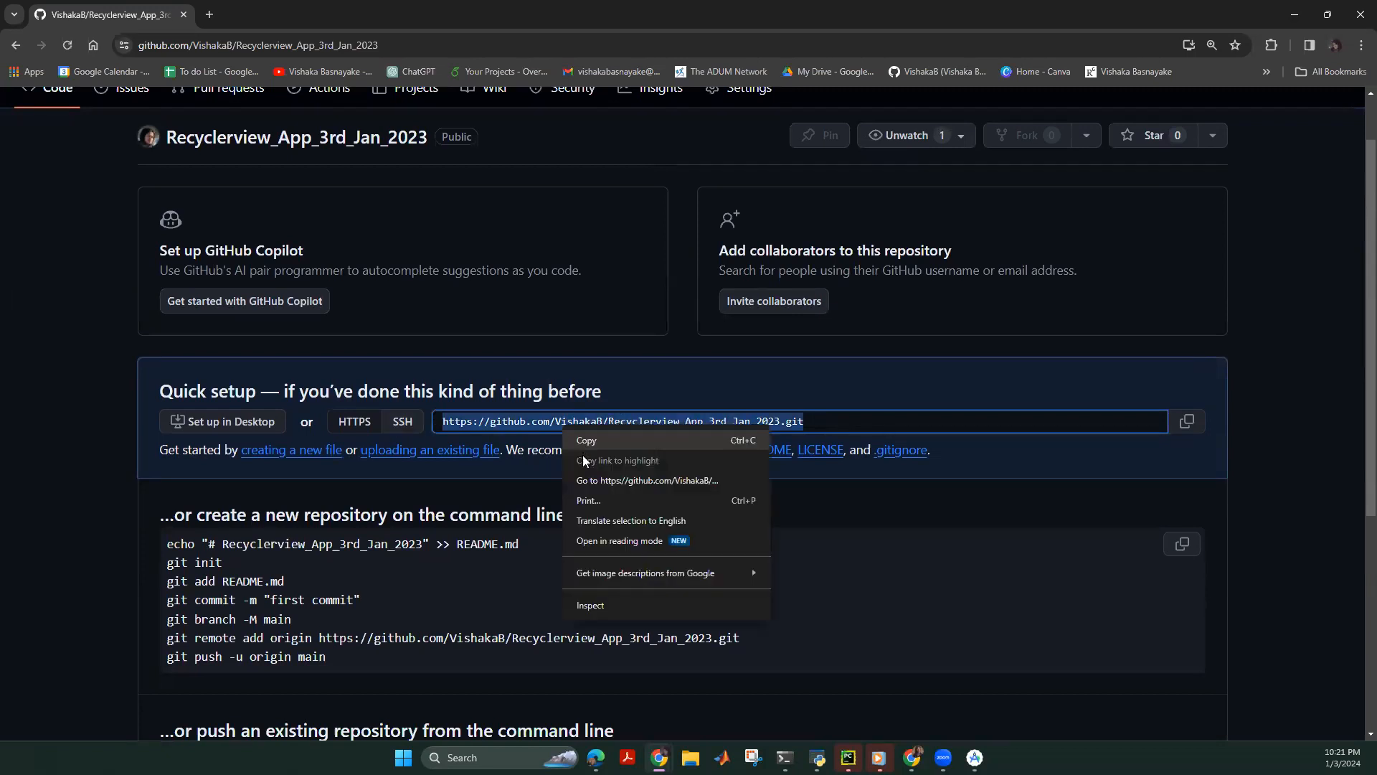
left_click(585, 441)
left_click(971, 739)
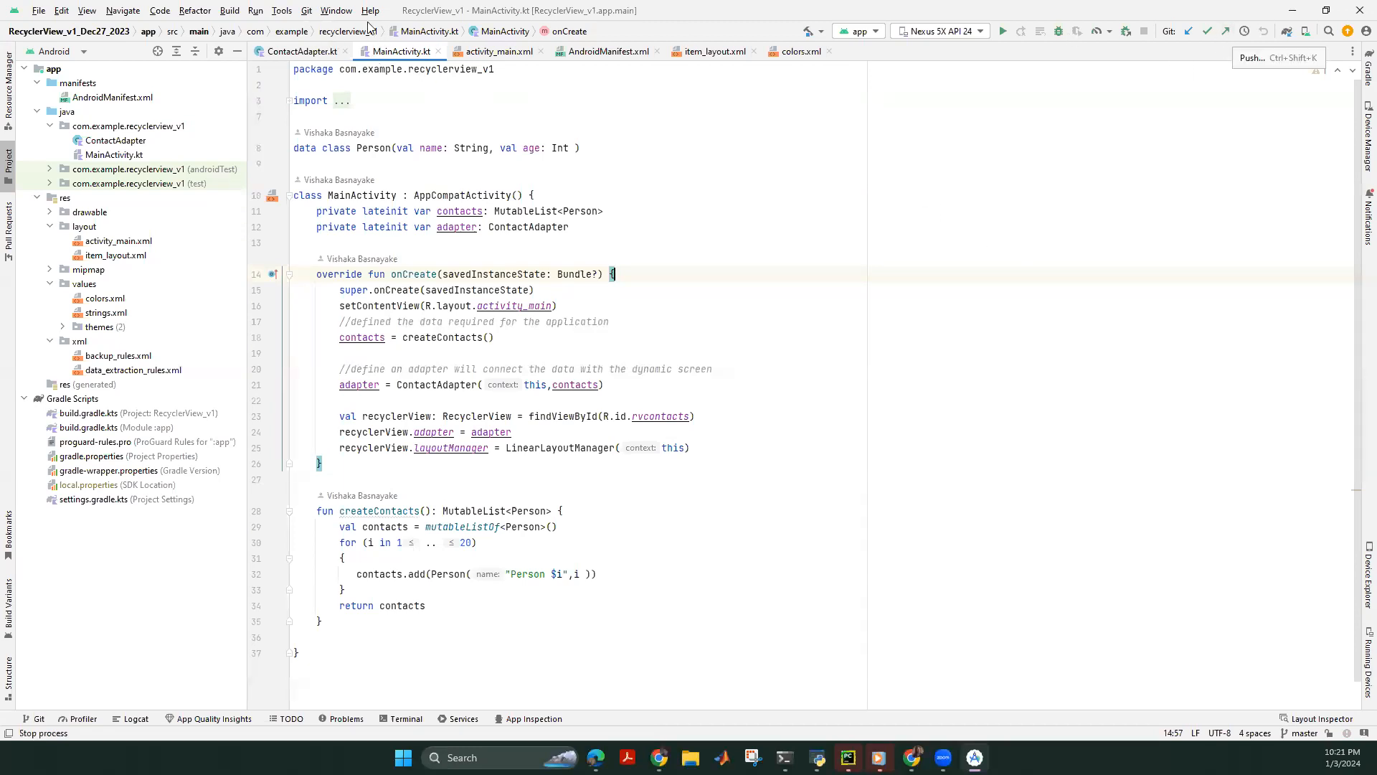
In Manage Remotes, edit origin and paste the Recyclerview_App_3rd_Jan_2023 URL.
left_click(306, 11)
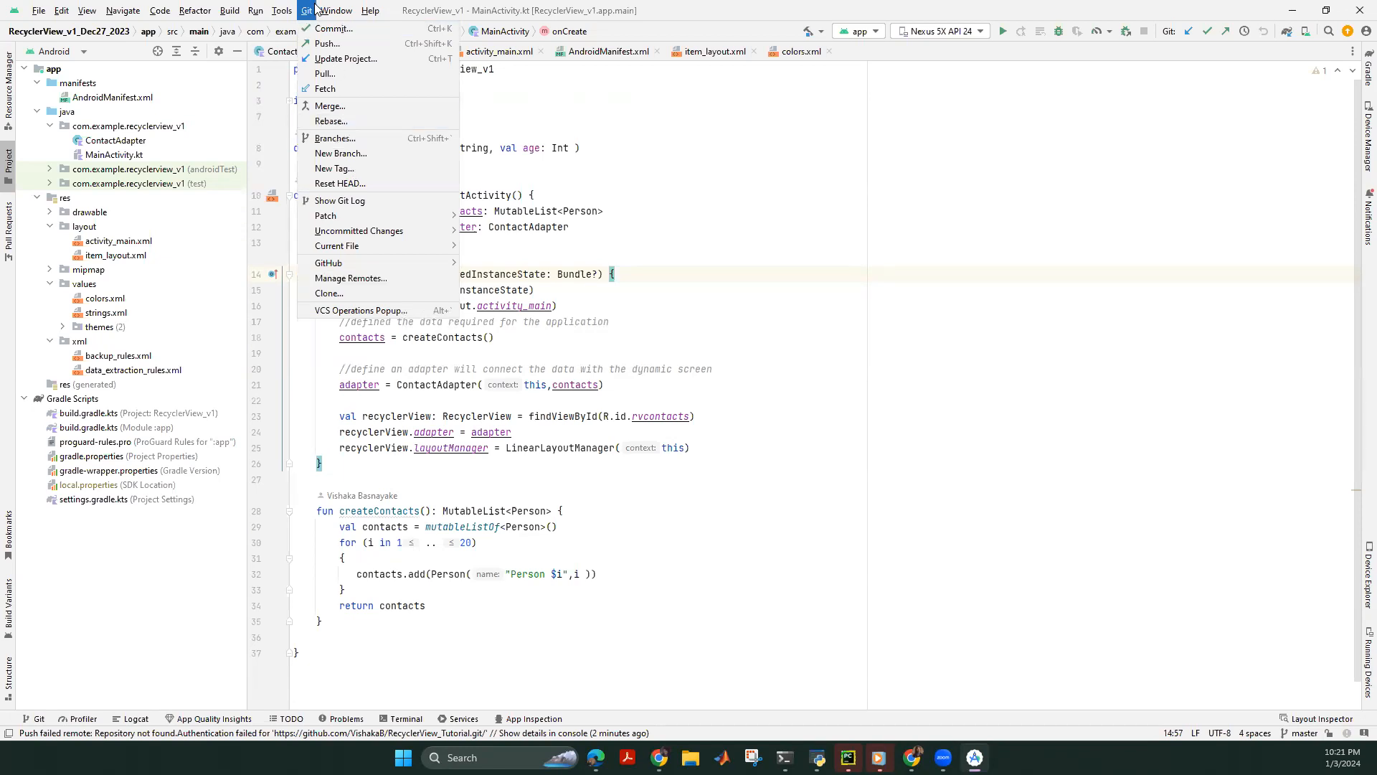
left_click(352, 281)
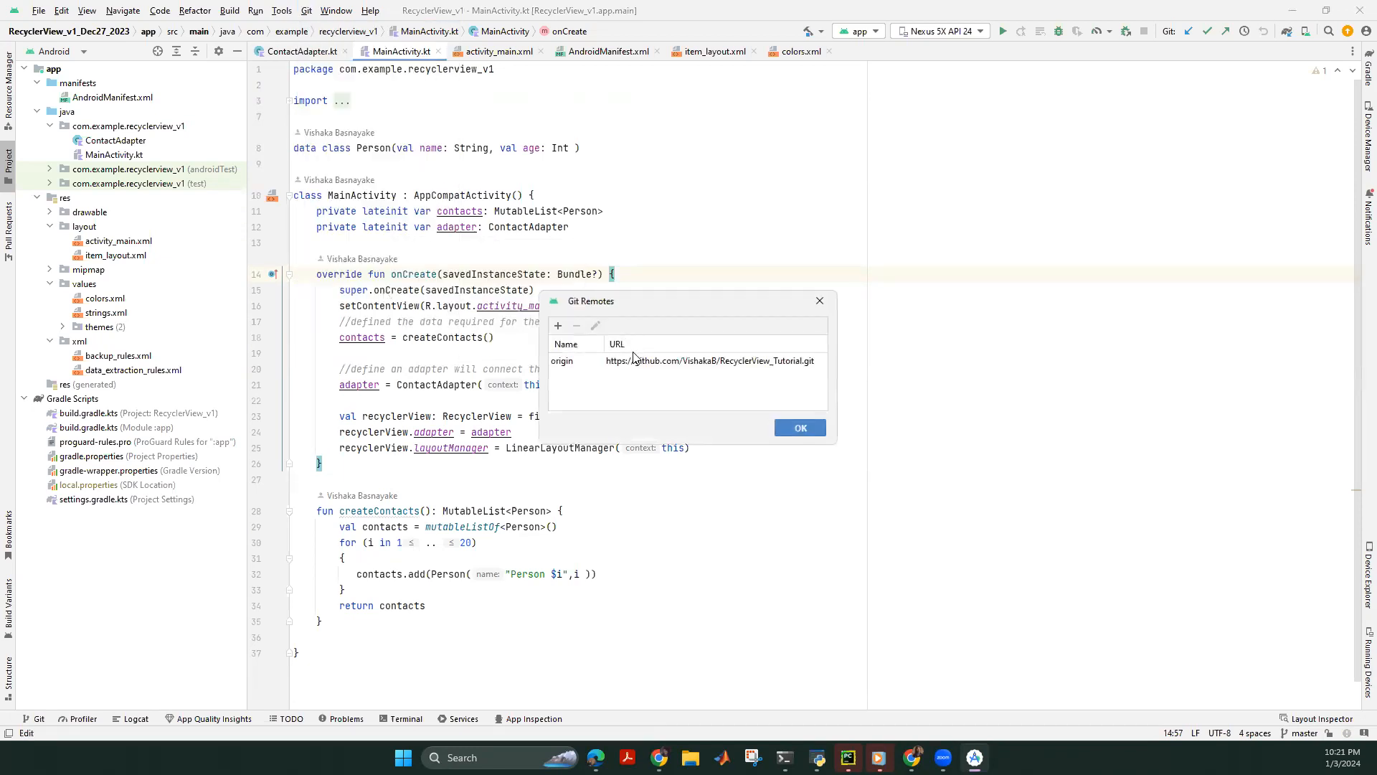
left_click(677, 363)
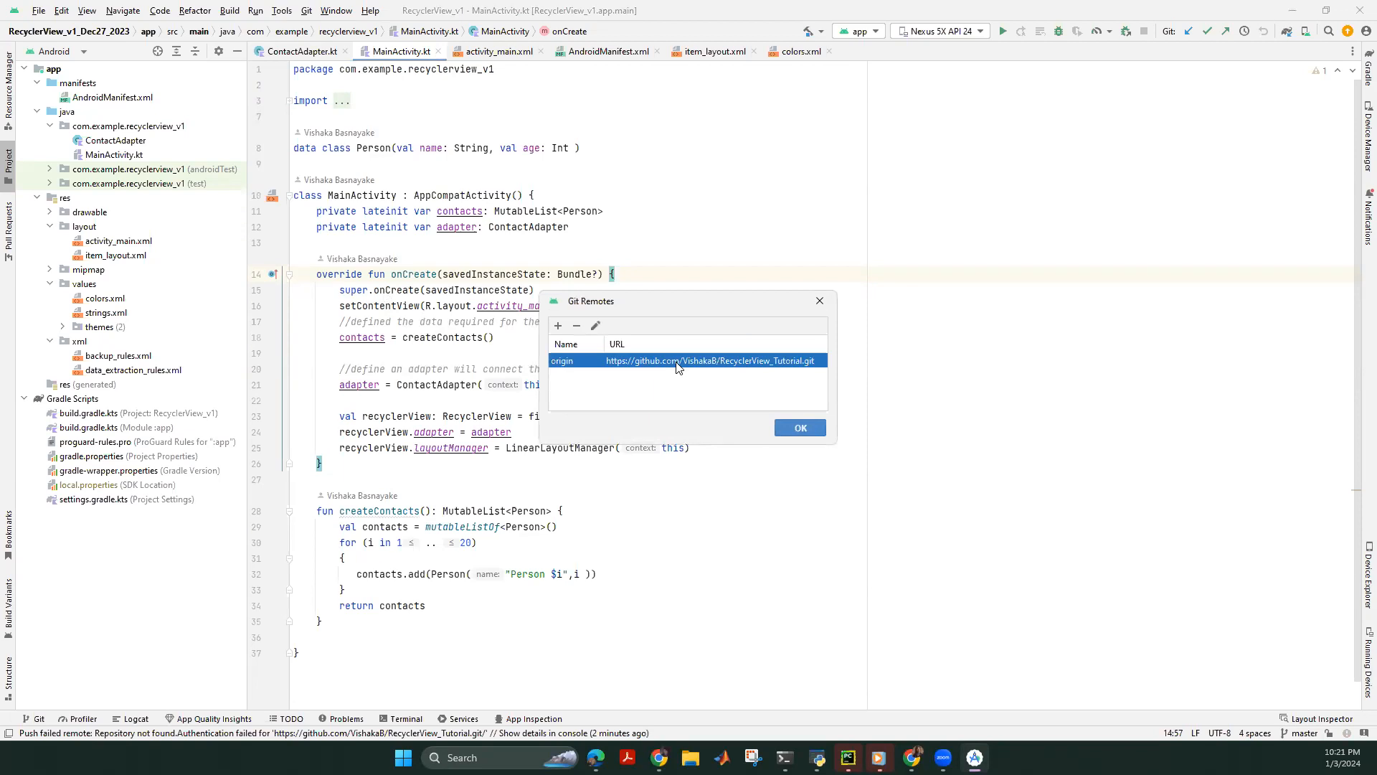
left_click(596, 325)
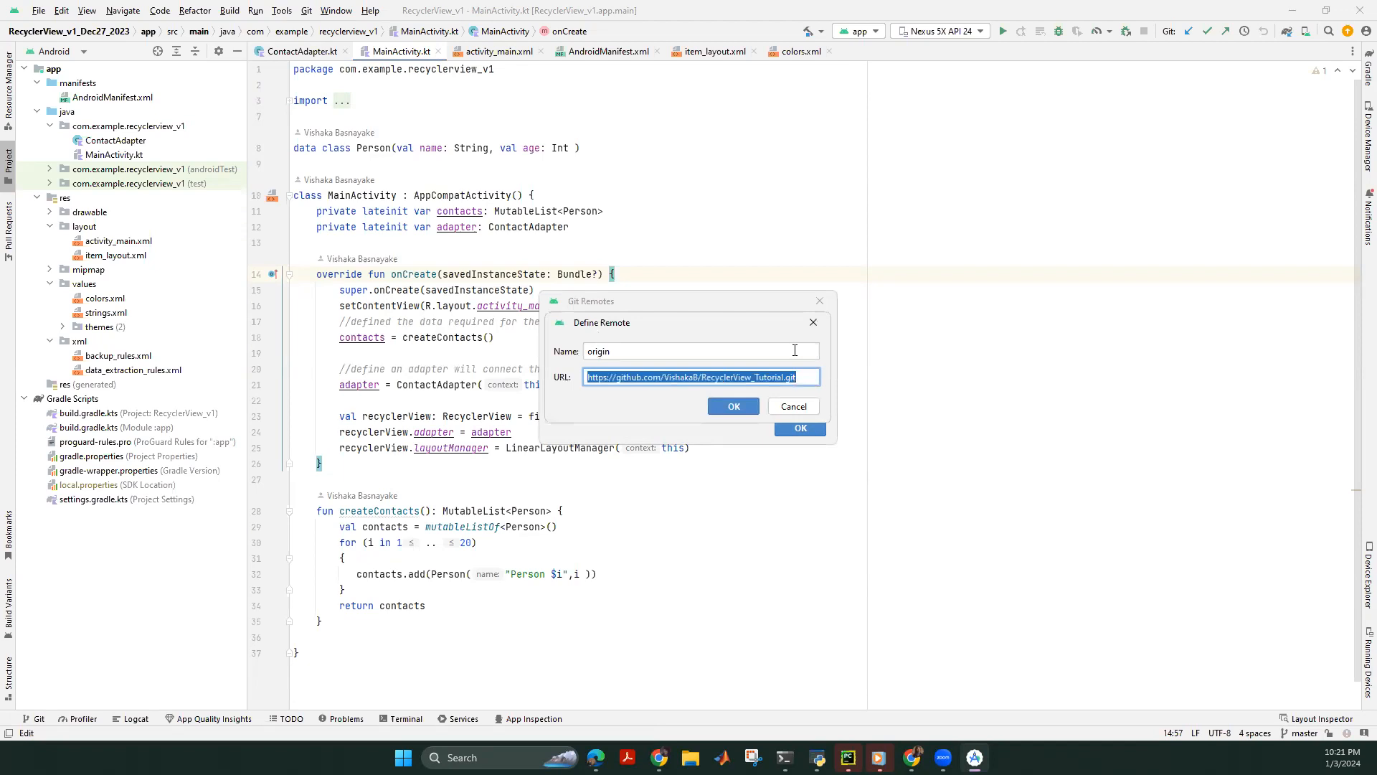
key("ctrl+v")
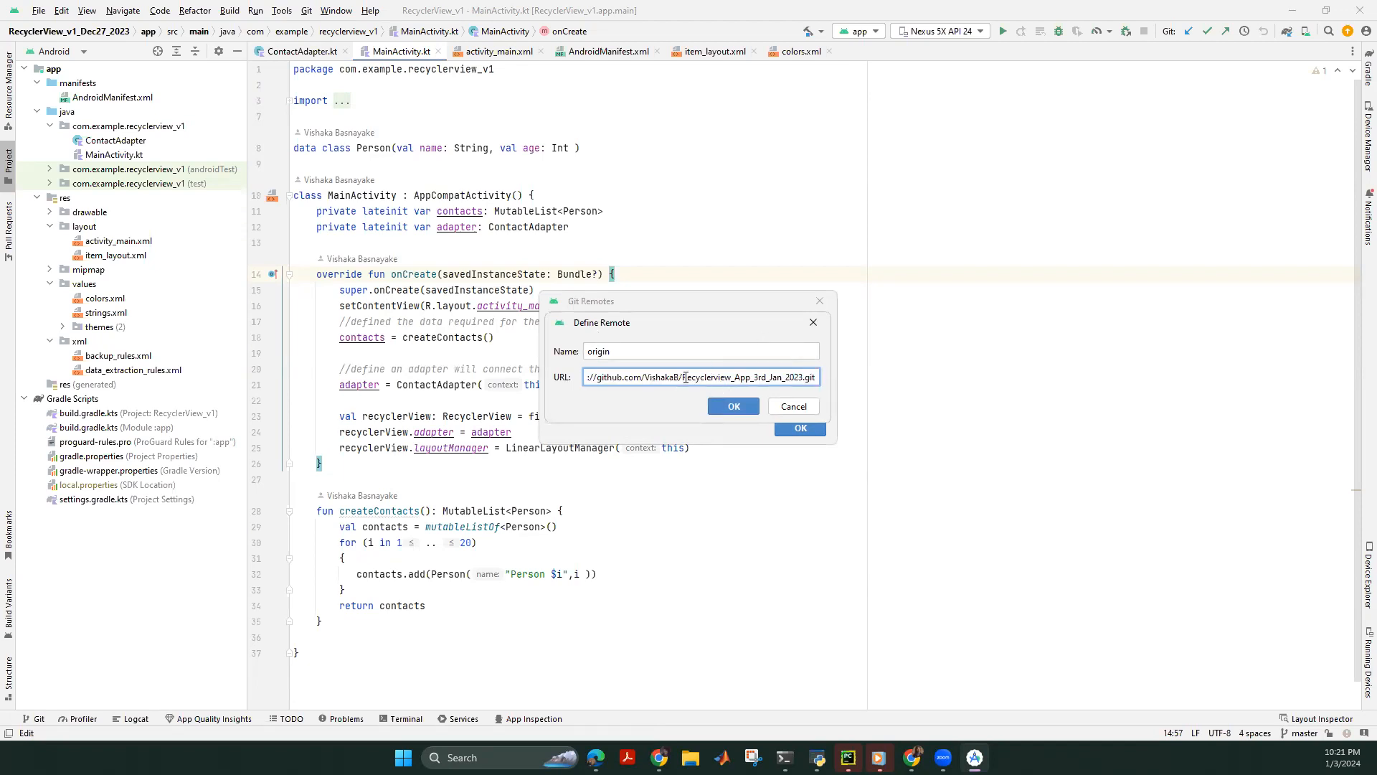
Check the repository name at the end of the new URL and save the remote.
left_click_drag(683, 377, 822, 376)
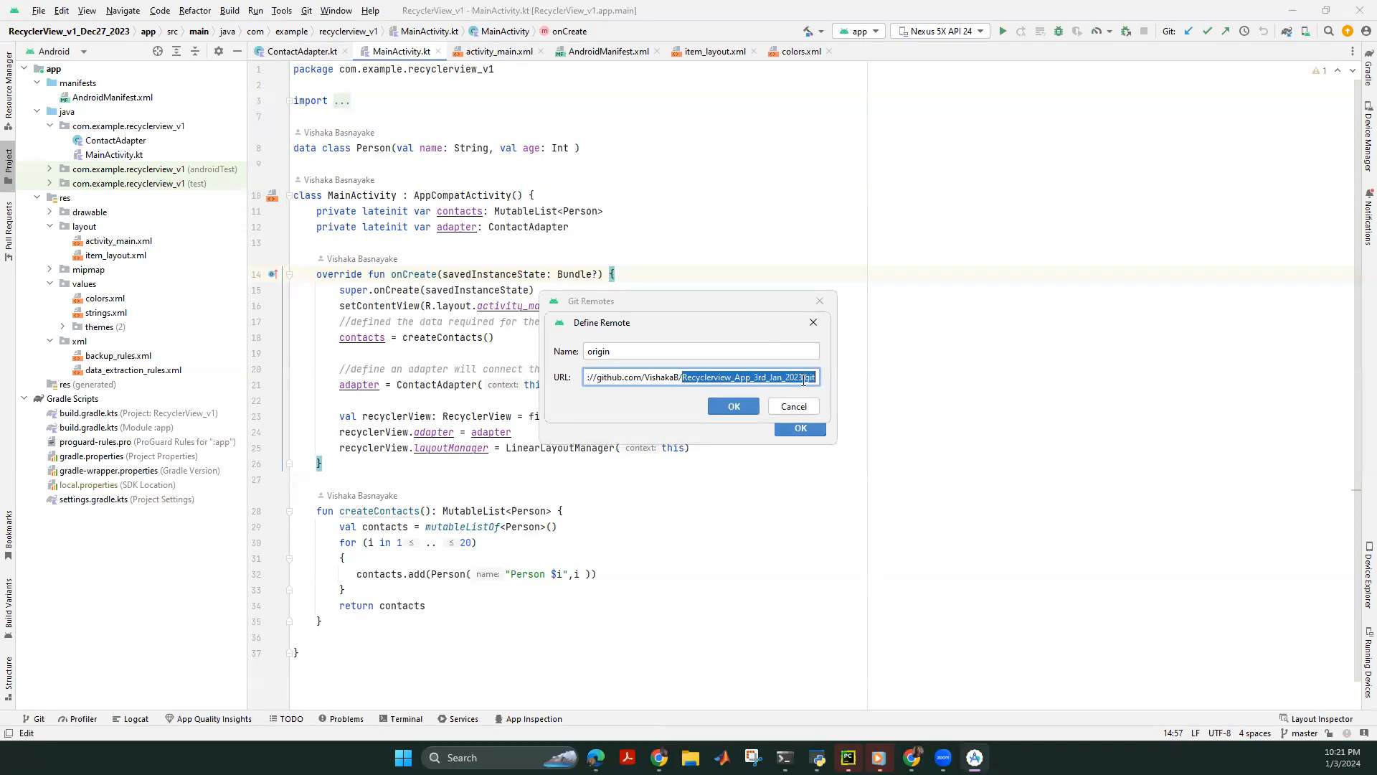
left_click(728, 378)
left_click_drag(682, 377, 843, 393)
left_click(687, 377)
key("shift+End")
left_click(711, 377)
left_click_drag(684, 377, 859, 394)
left_click(730, 405)
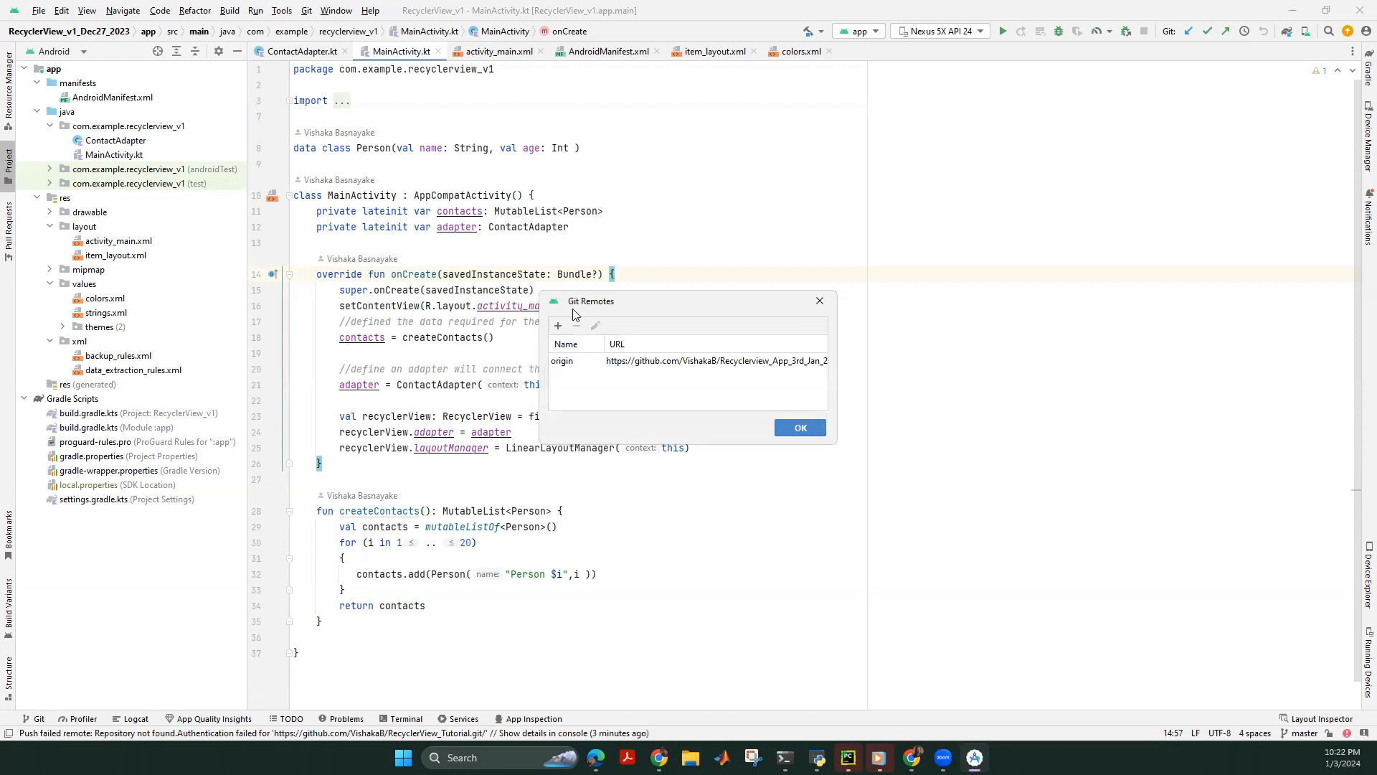
left_click(799, 426)
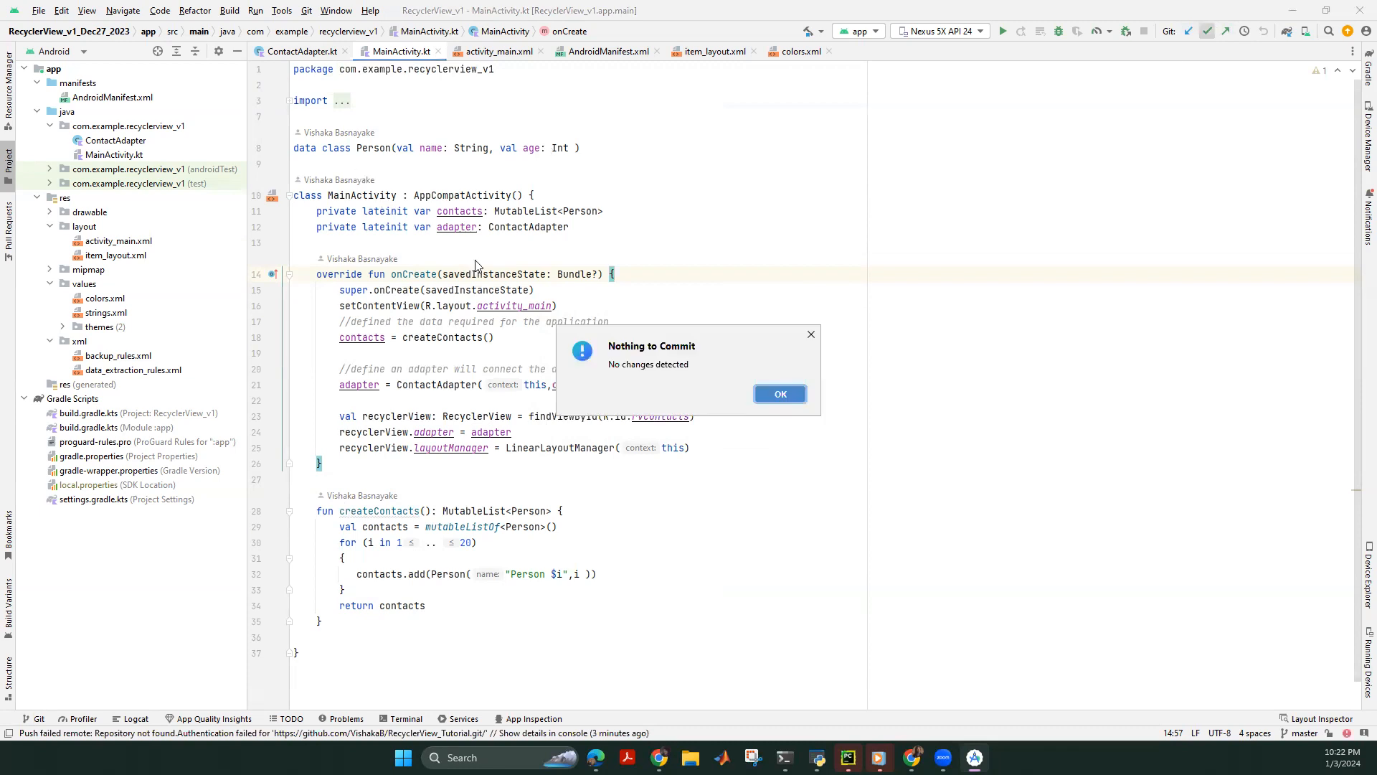
Push the master branch to the new origin remote with master as the target.
left_click(778, 393)
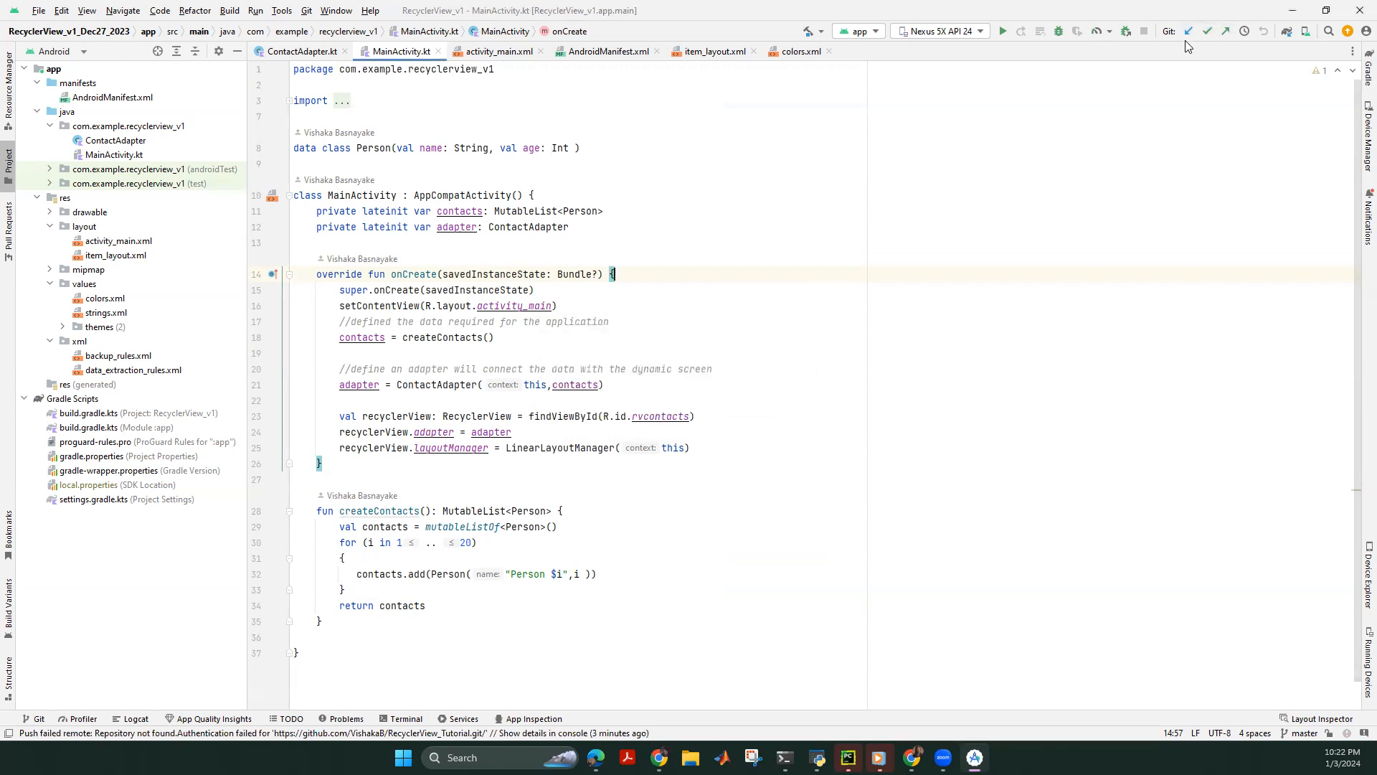
left_click(1226, 31)
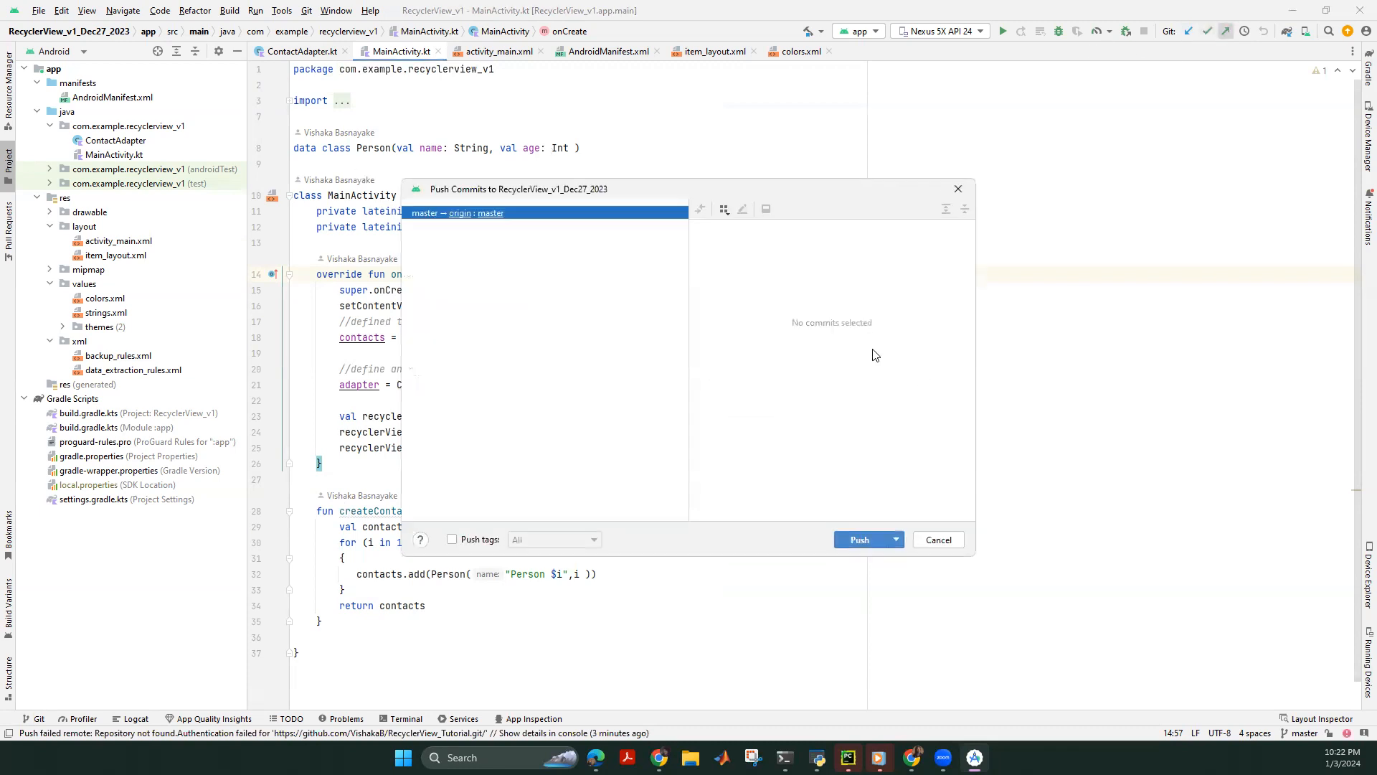
left_click(482, 213)
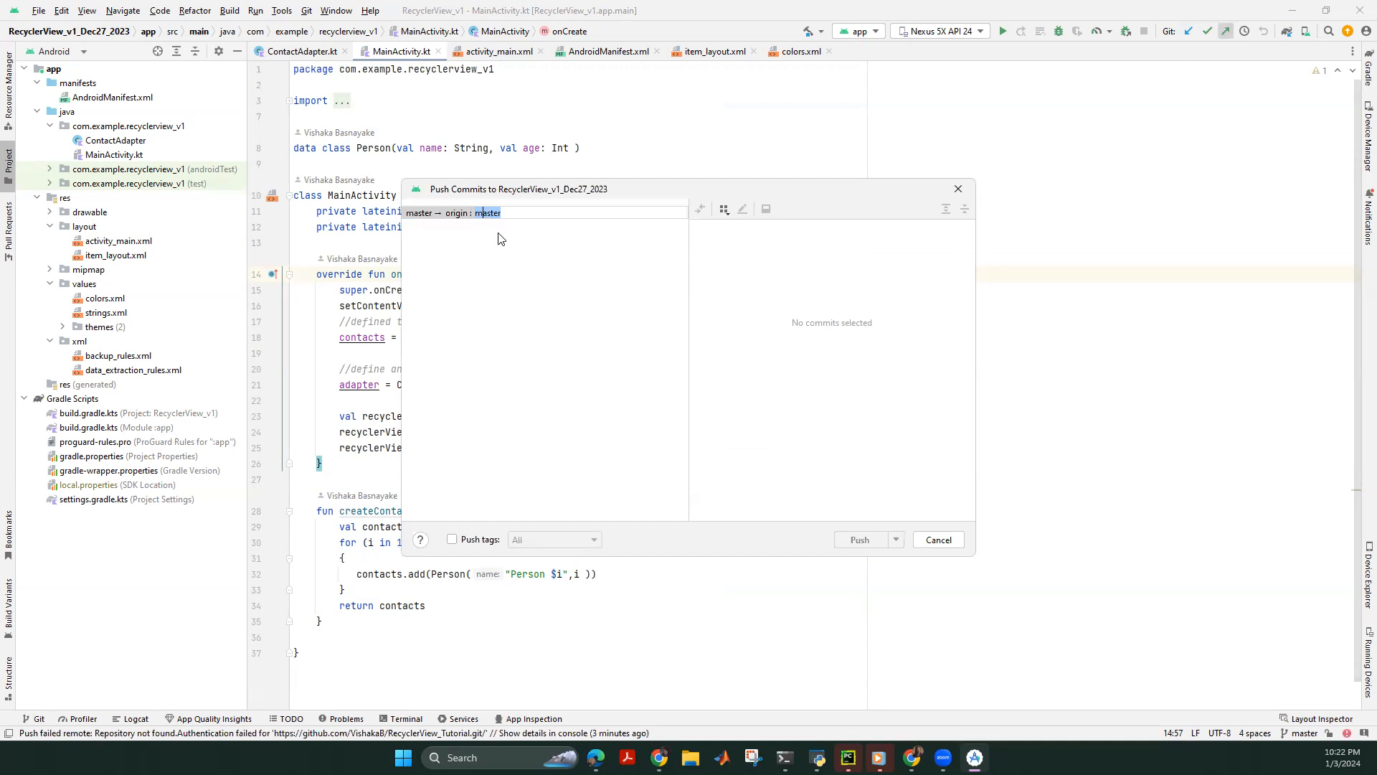
left_click(498, 251)
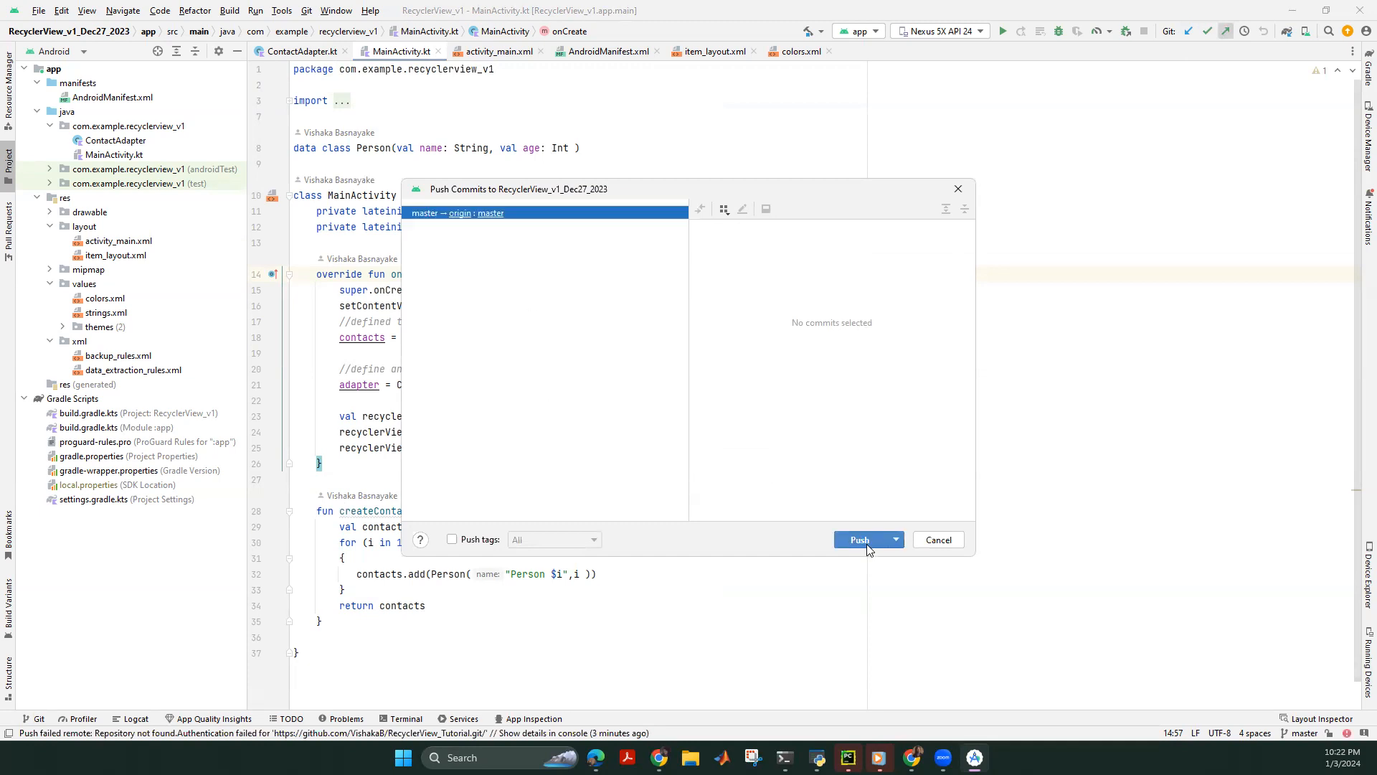
left_click(866, 542)
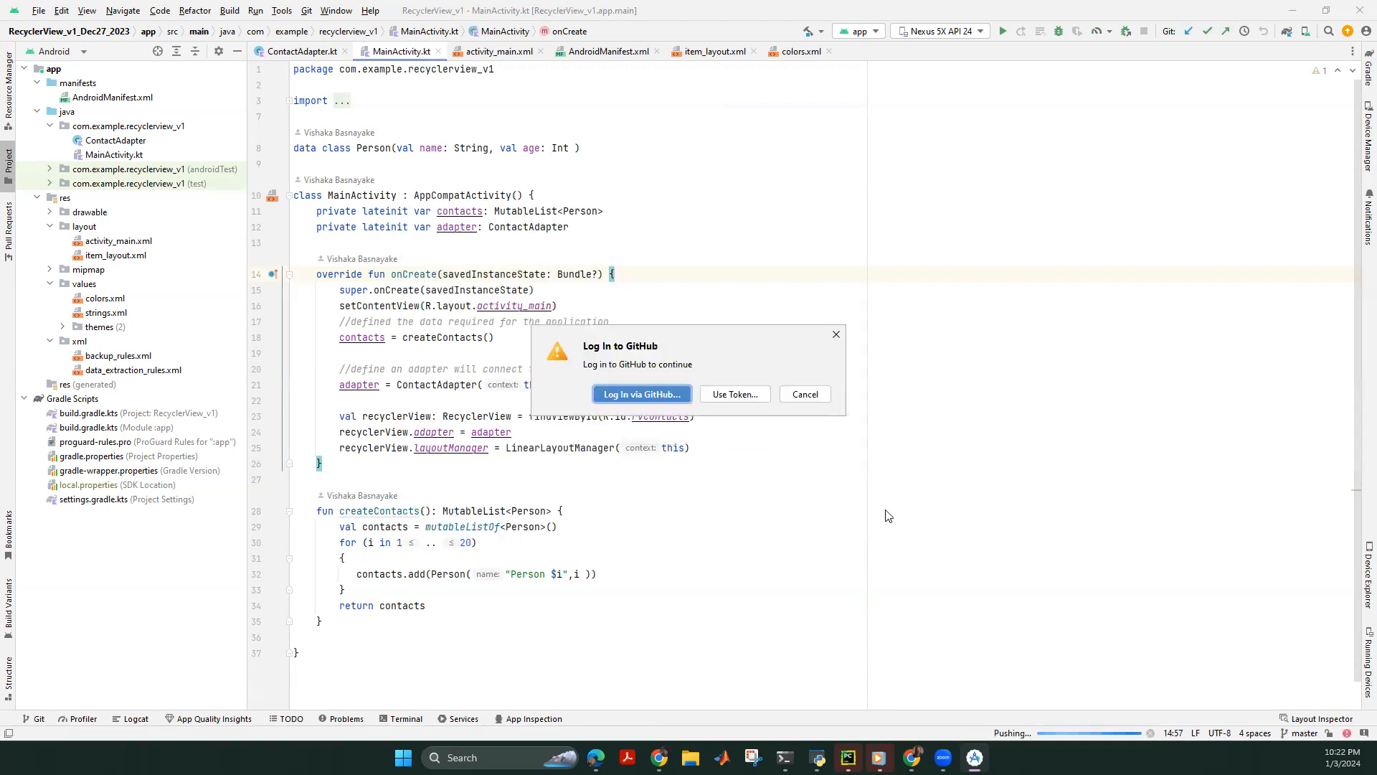
Log in via GitHub in the browser and return to the repository page.
left_click(665, 395)
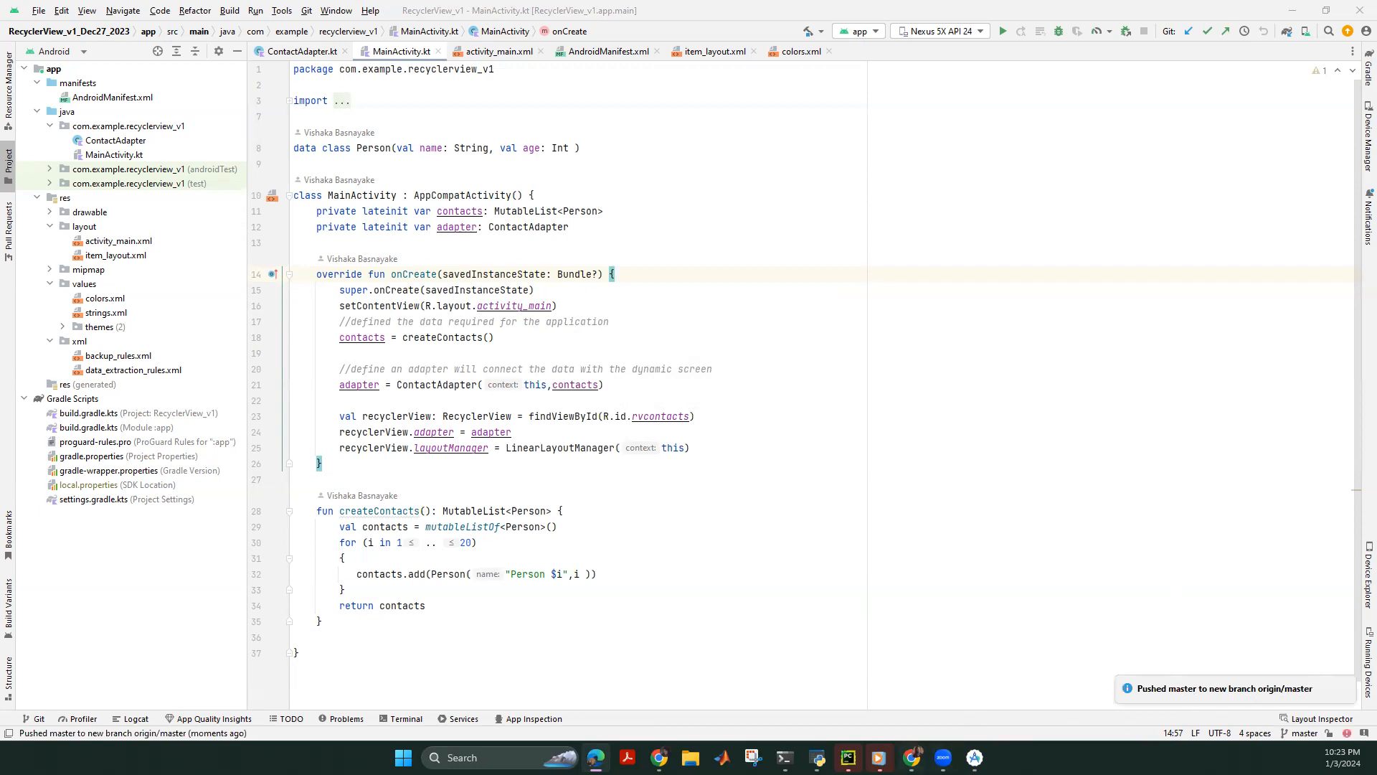
mouse_move(659, 757)
left_click(728, 705)
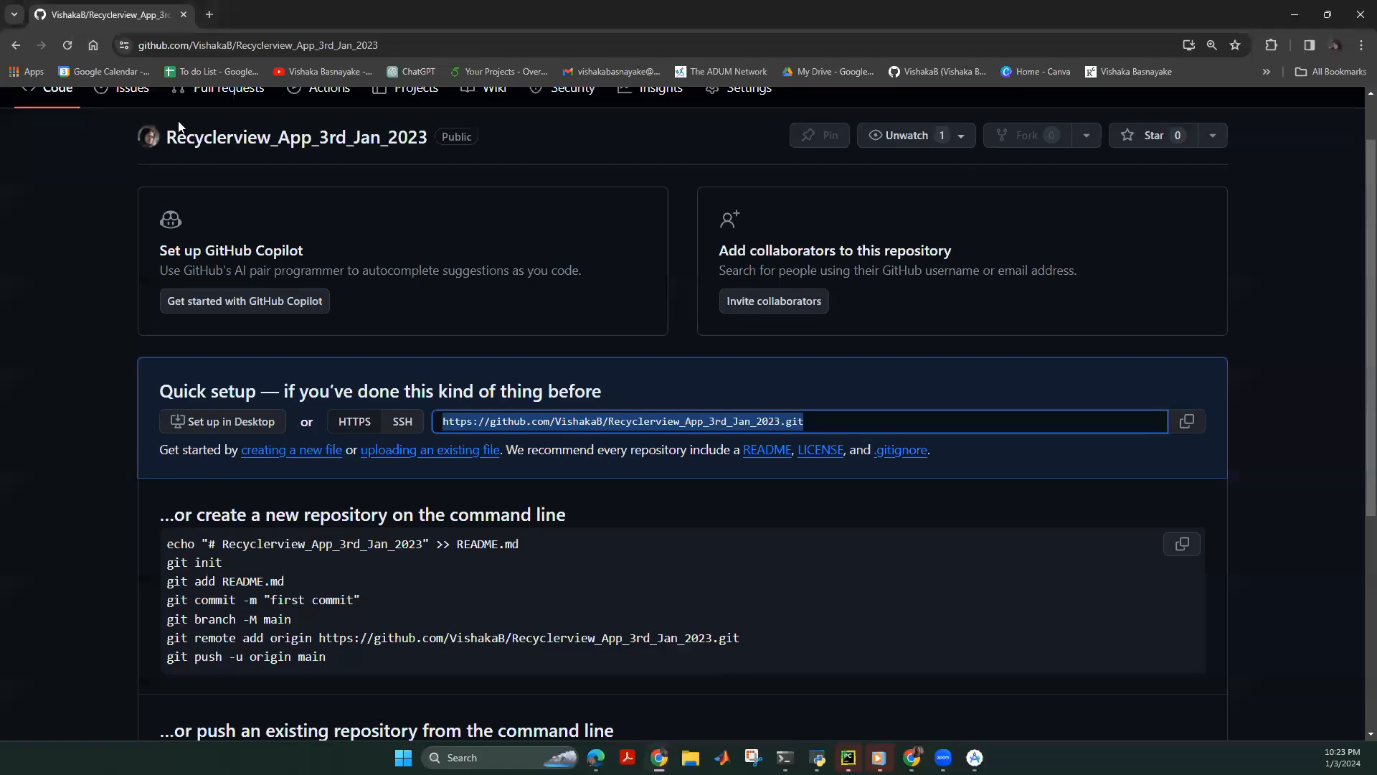
Reload the Recyclerview_App_3rd_Jan_2023 page and scroll through the pushed files to the README section.
scroll(217, 200, "up", 1)
left_click(223, 217)
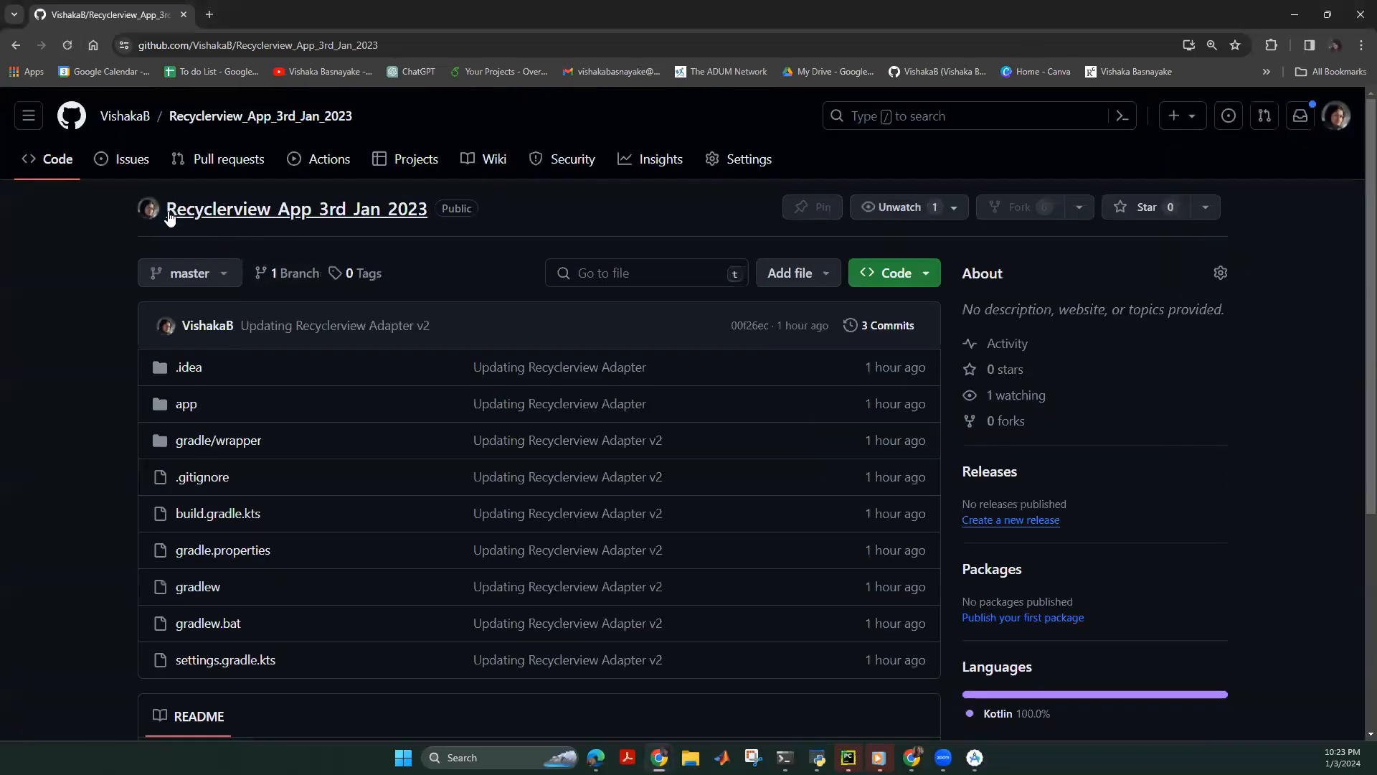
scroll(203, 366, "down", 1)
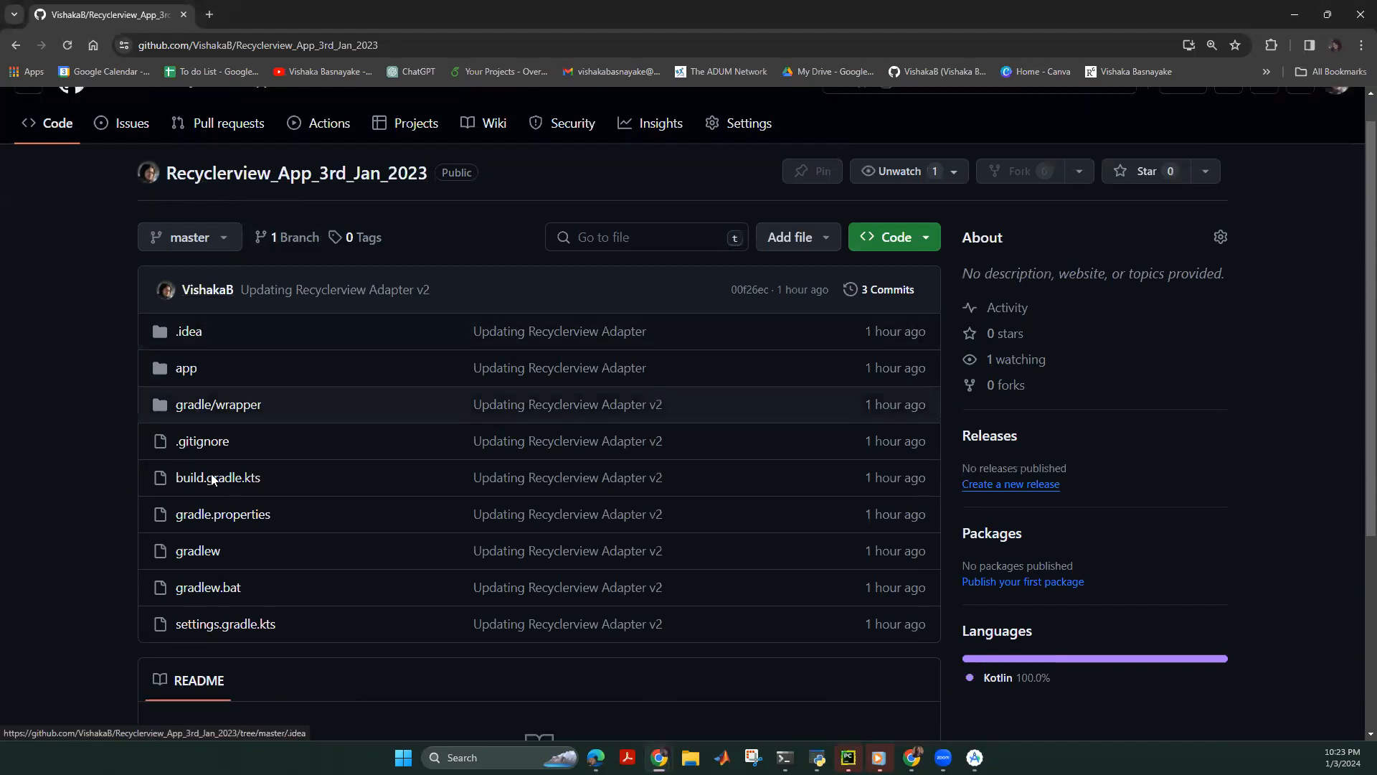
scroll(203, 366, "up", 1)
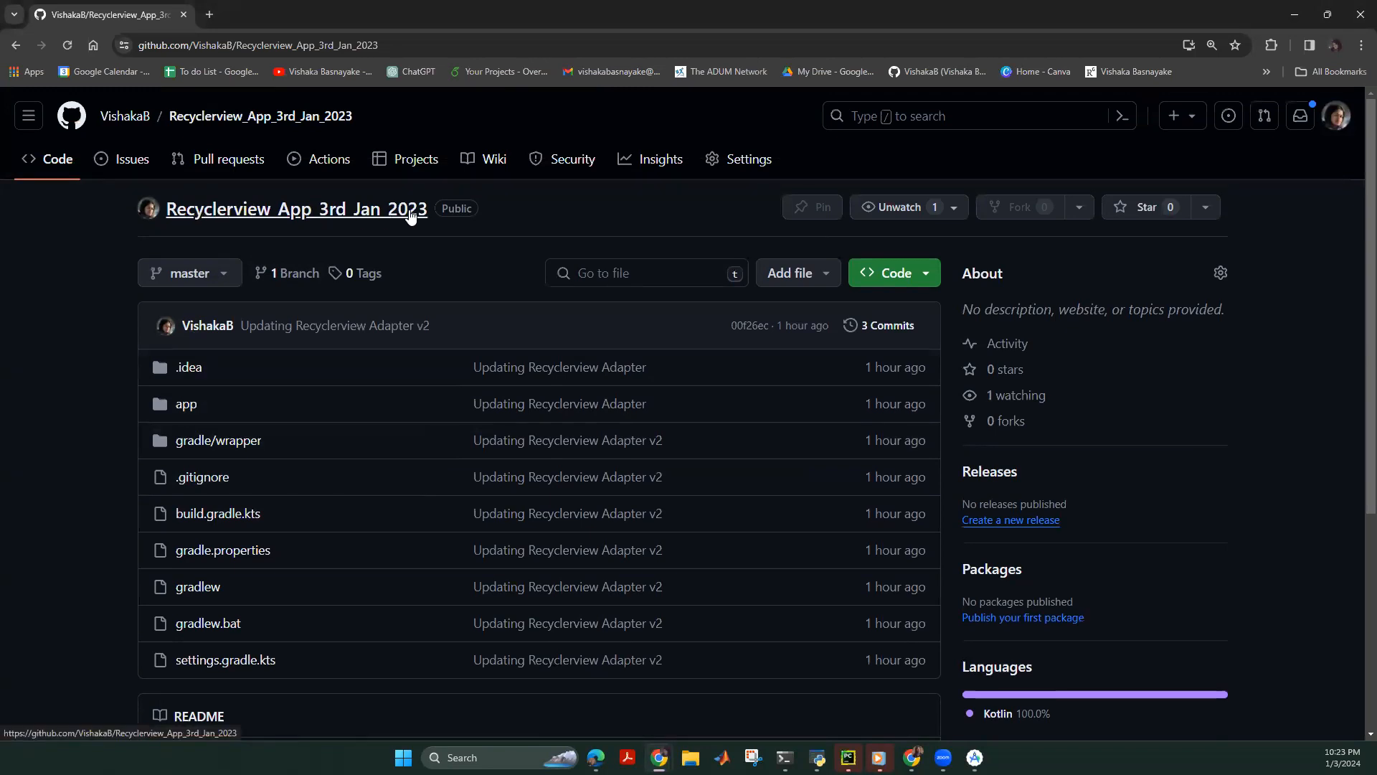
scroll(421, 494, "down", 2)
scroll(389, 520, "down", 2)
scroll(394, 523, "up", 2)
scroll(428, 523, "down", 2)
scroll(285, 440, "up", 5)
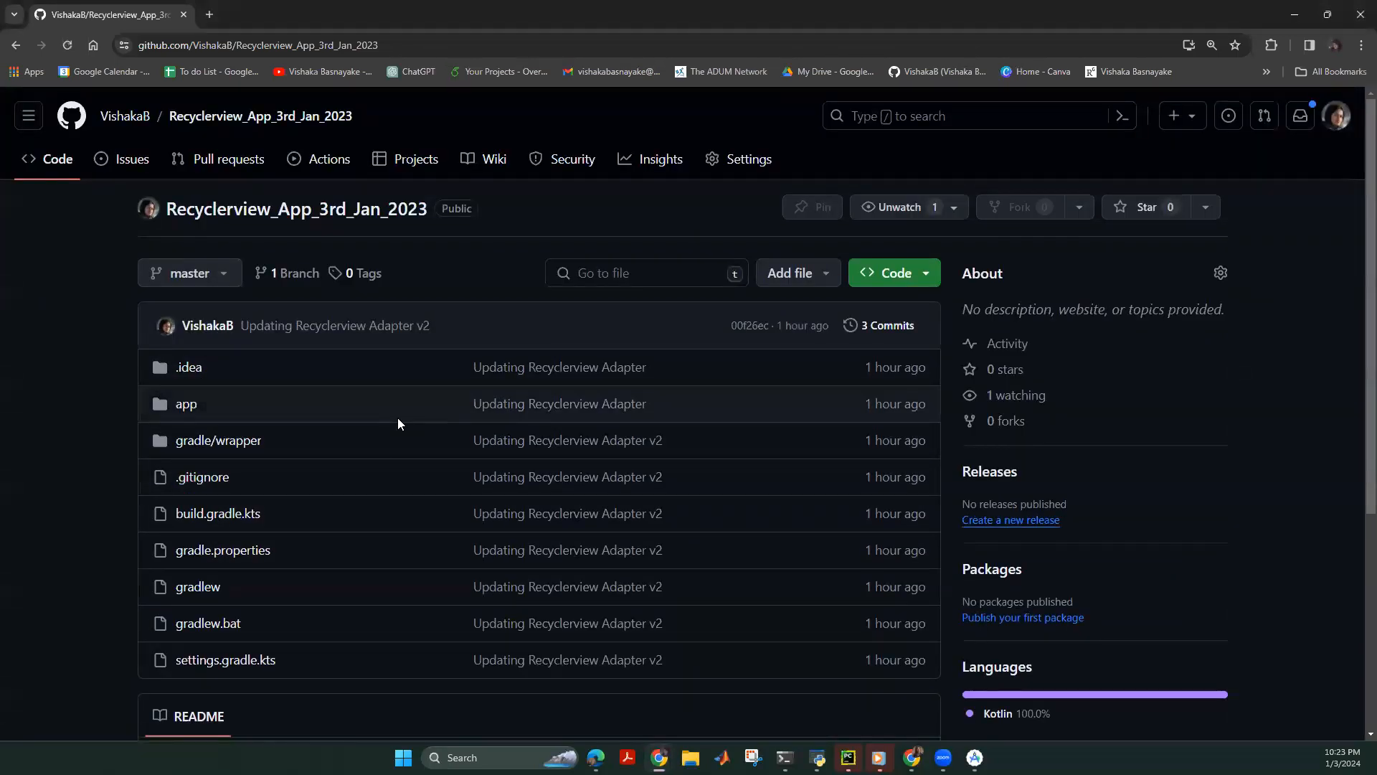
scroll(488, 498, "down", 5)
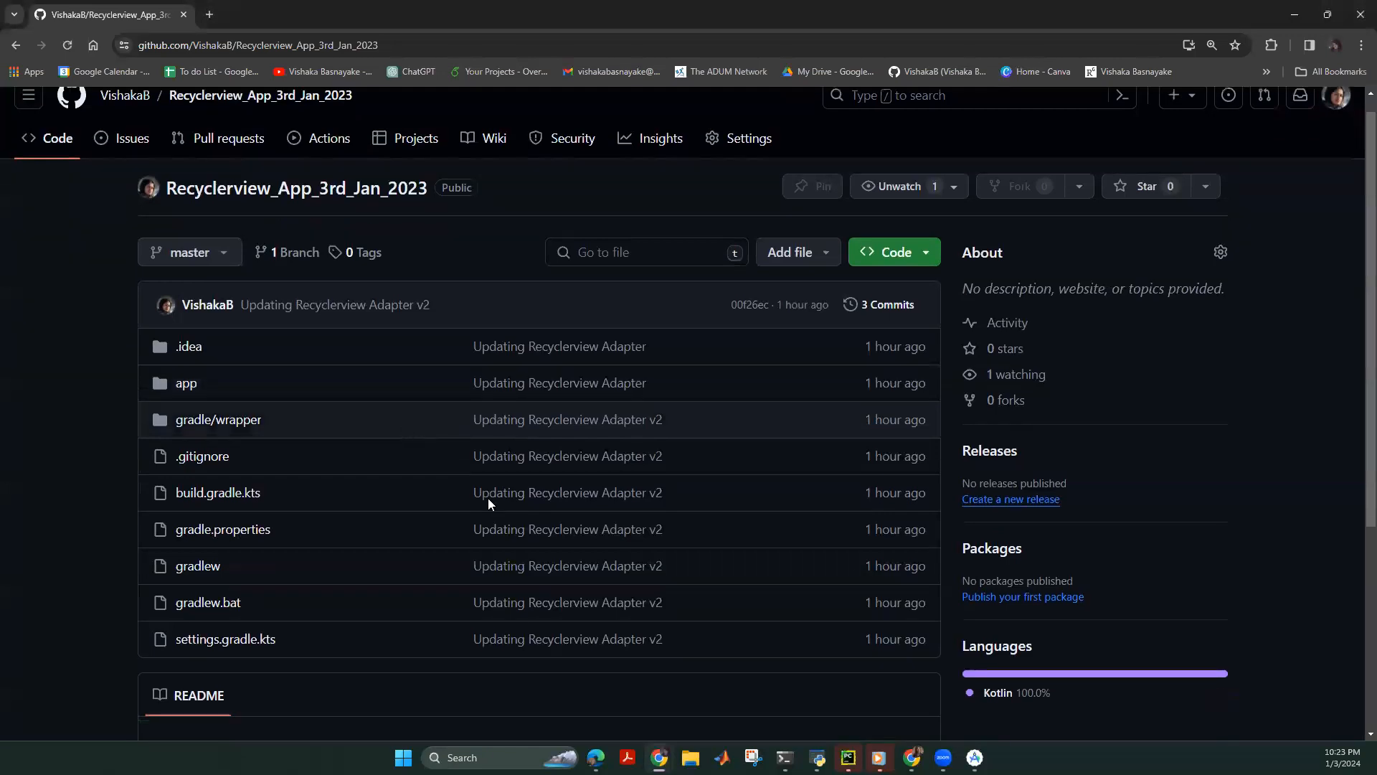
Start a new README.md file in the repository's GitHub editor.
left_click(526, 572)
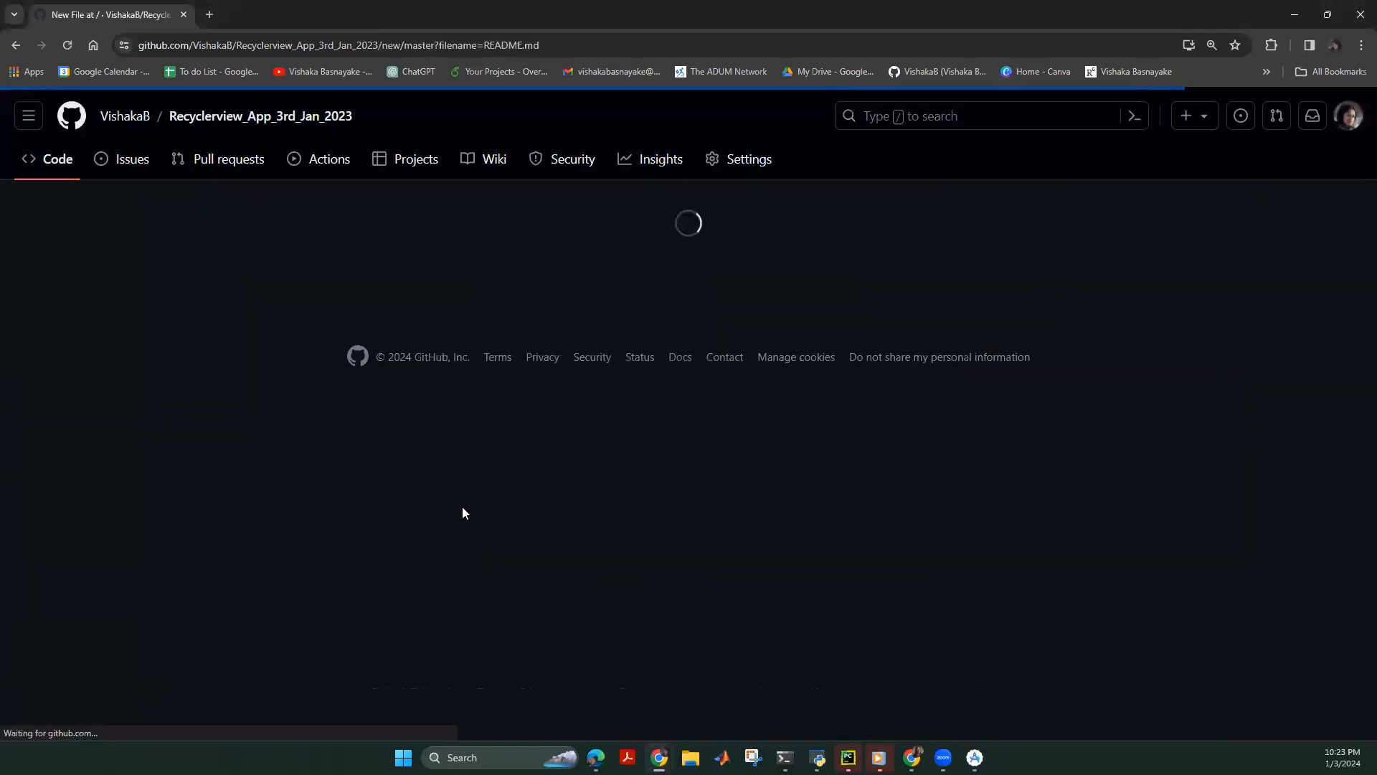
left_click(210, 302)
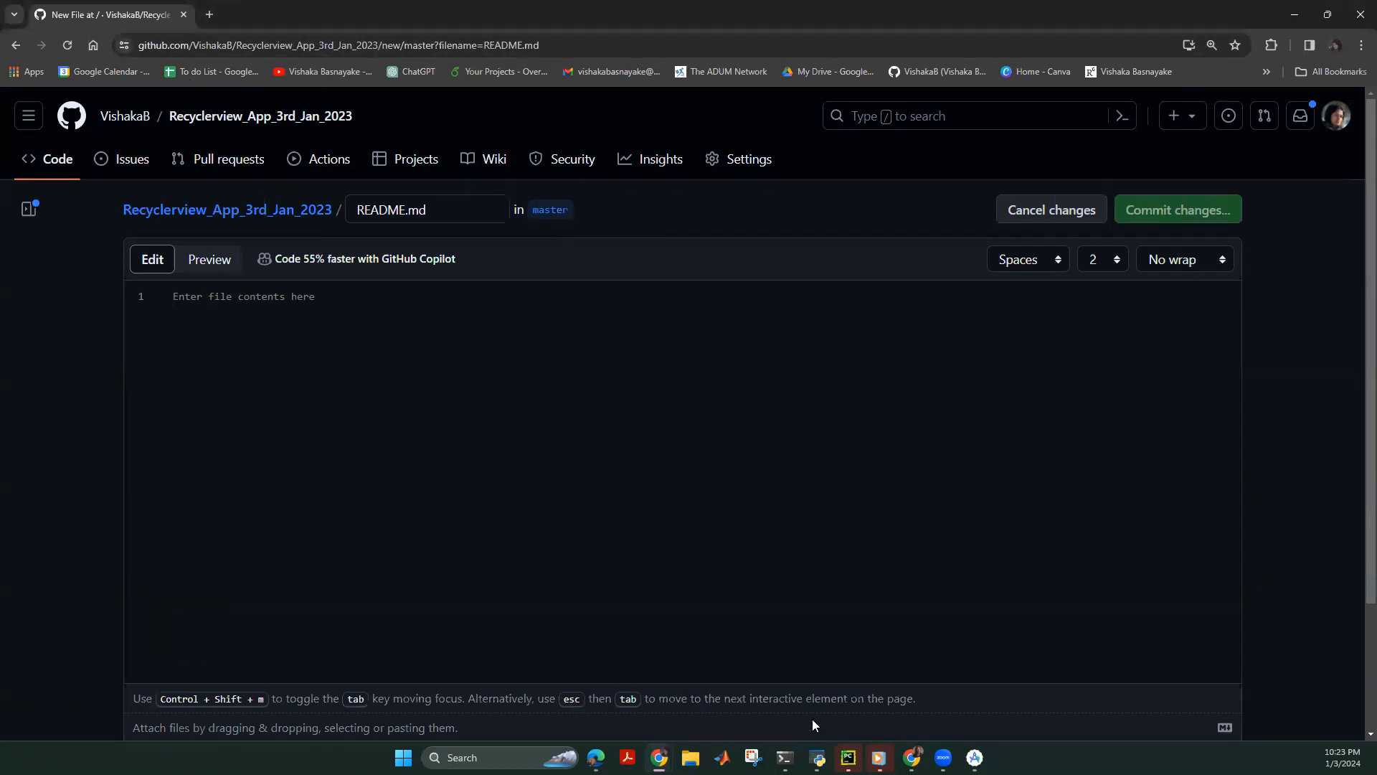
left_click(973, 757)
left_click(1137, 76)
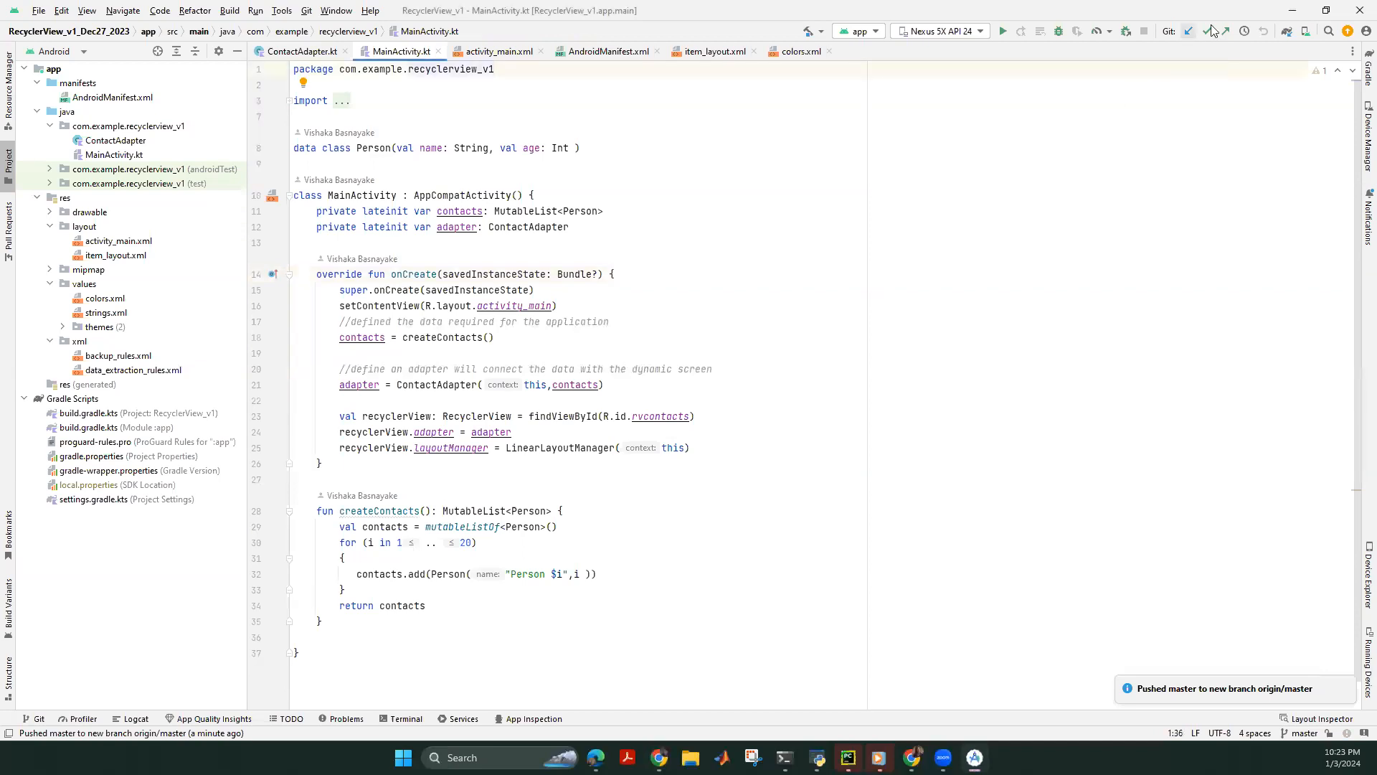
left_click(1292, 12)
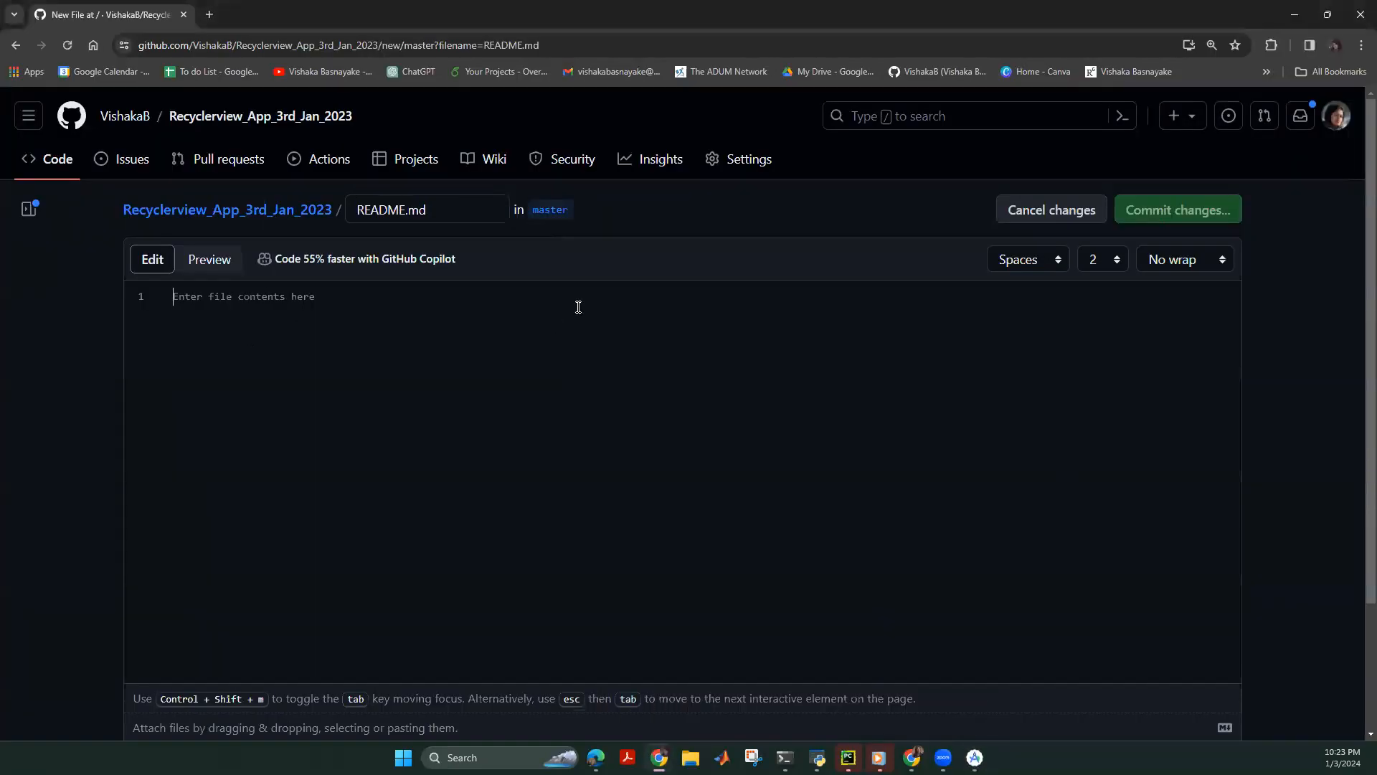
Write '### Recycler View' plus a recycler view performance-check description, and commit README.md to master.
type("###")
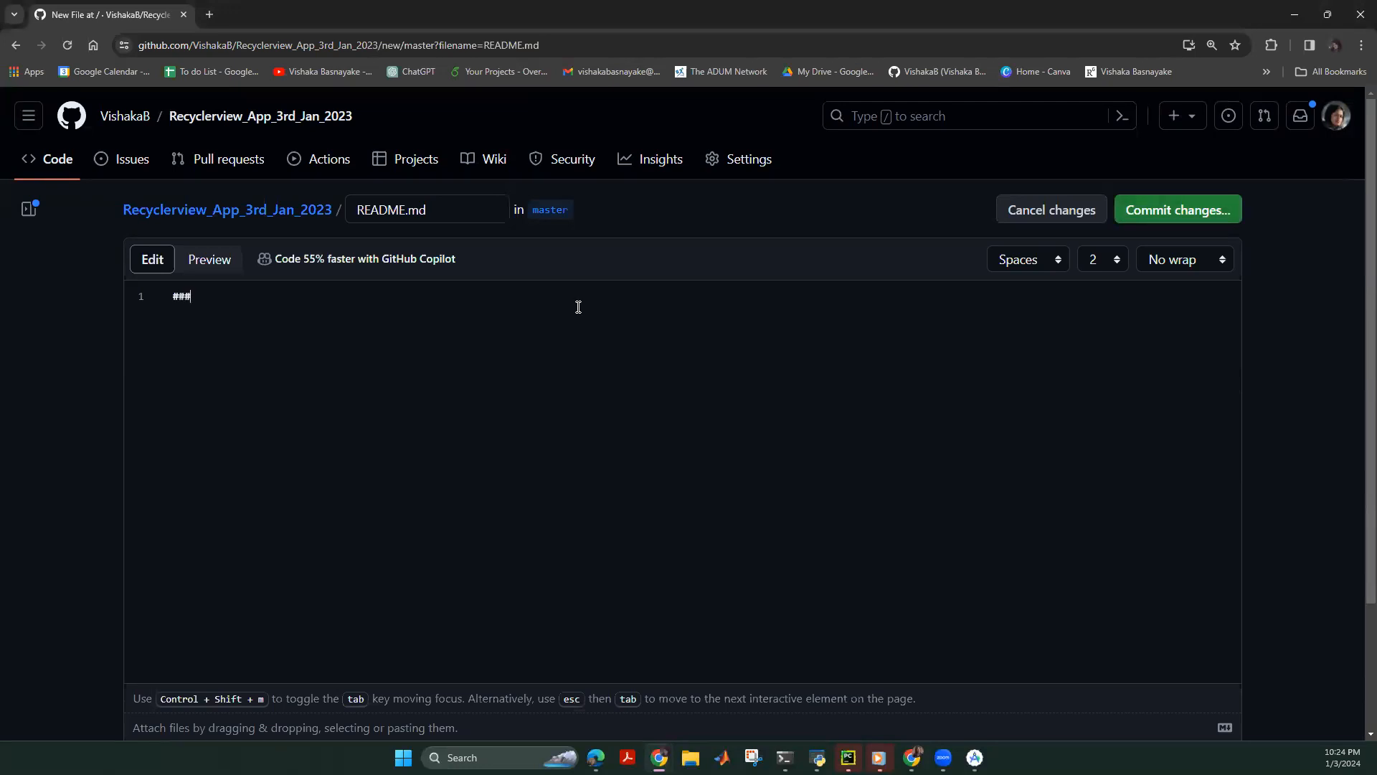
type(" Recycler")
type(" View  ")
type("Thi")
type("s app is")
type(" used t")
key("BackSpace")
type("check pe")
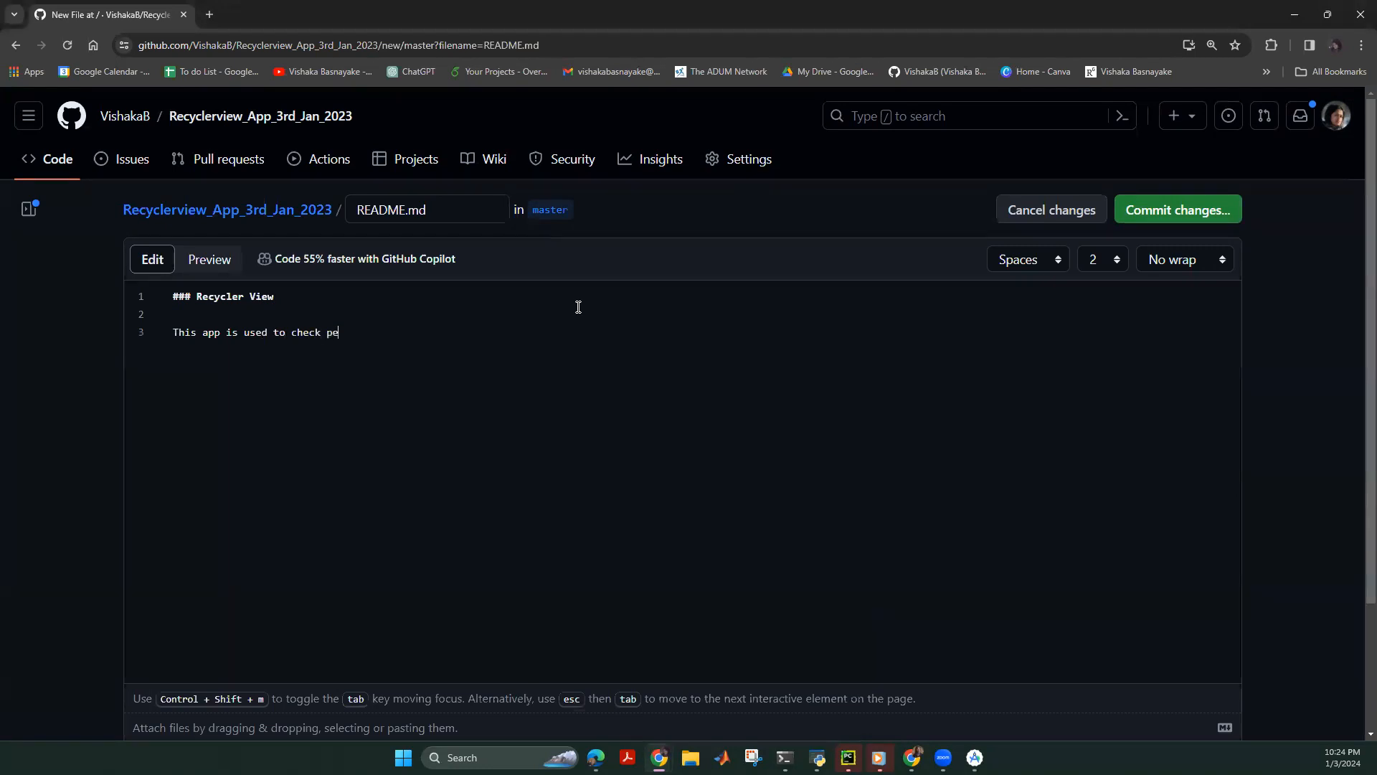
type("rformance of a recycler view")
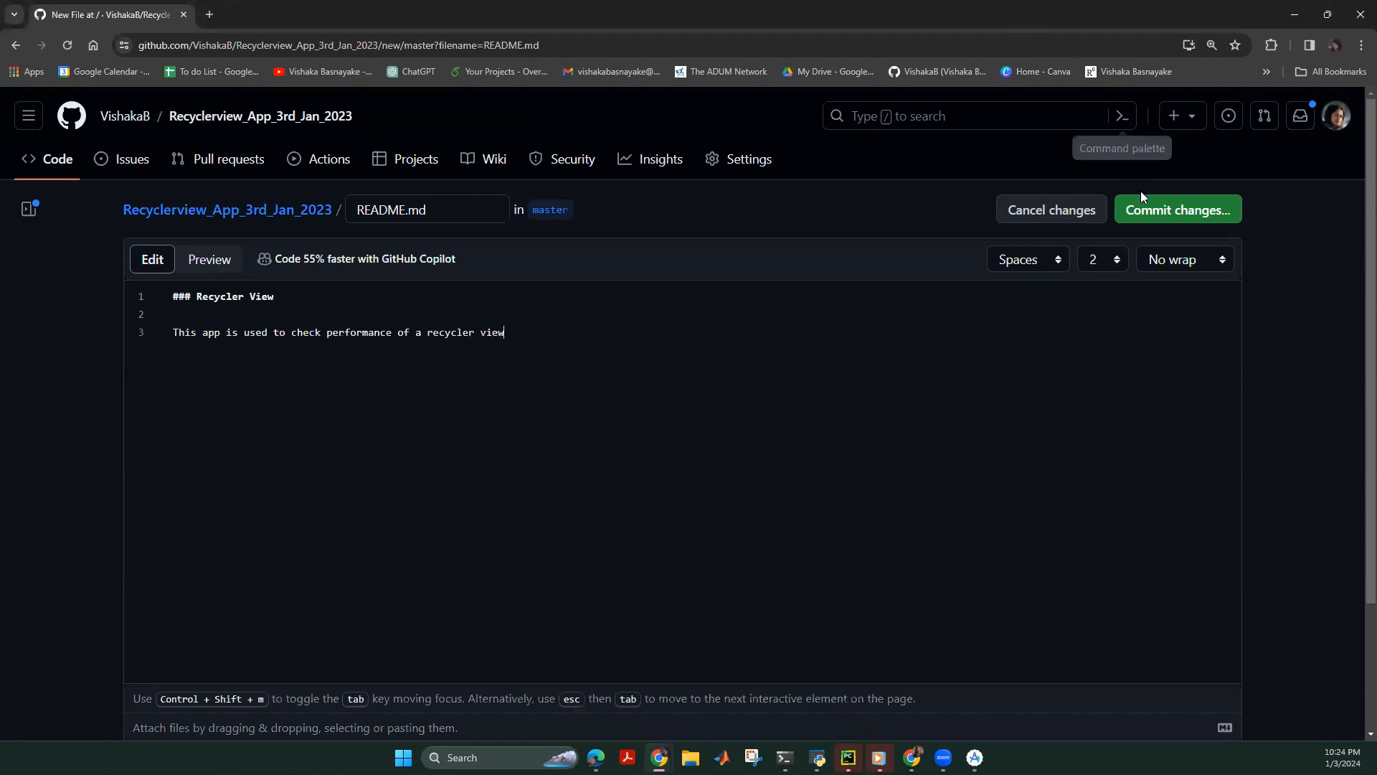
left_click(1146, 213)
left_click(672, 426)
left_click(818, 642)
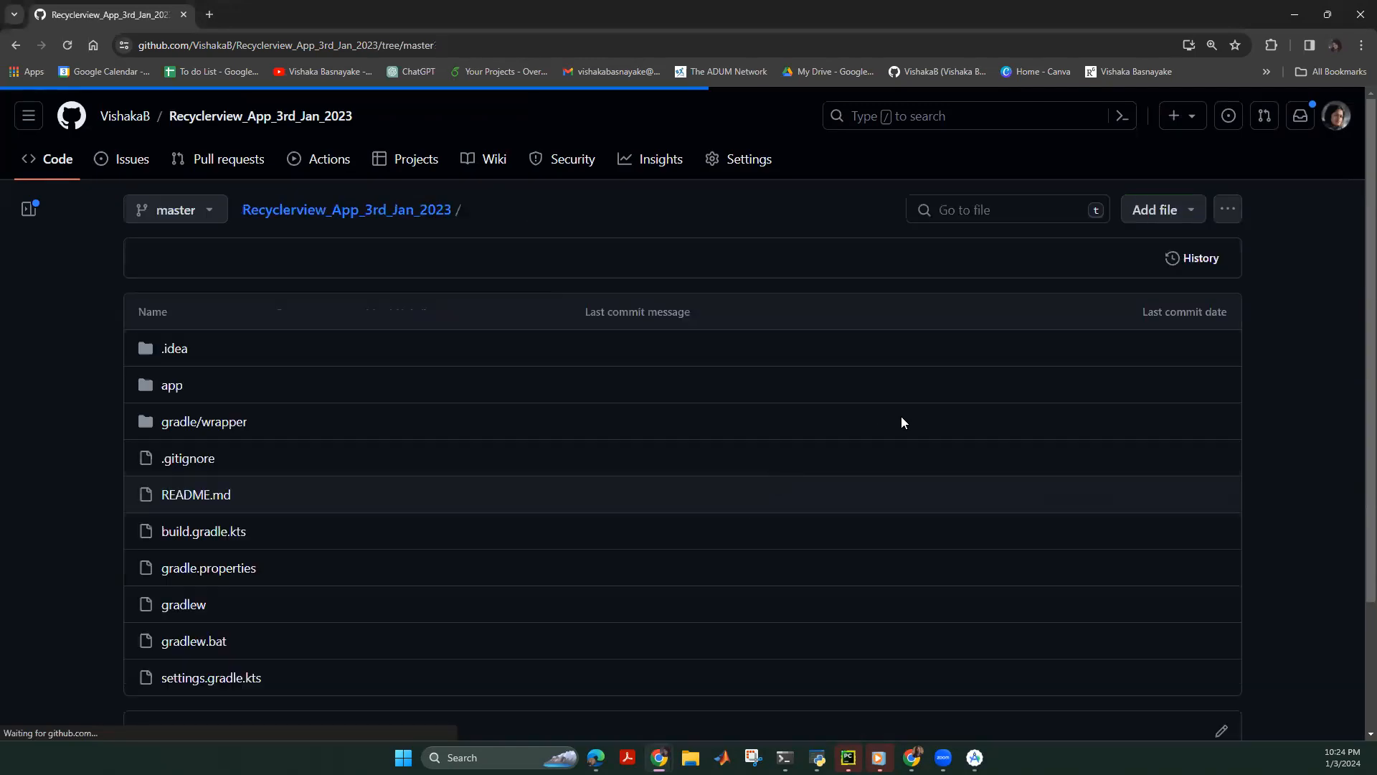
Review the rendered Recycler View heading and description, then return to Android Studio's MainActivity.
scroll(402, 462, "down", 3)
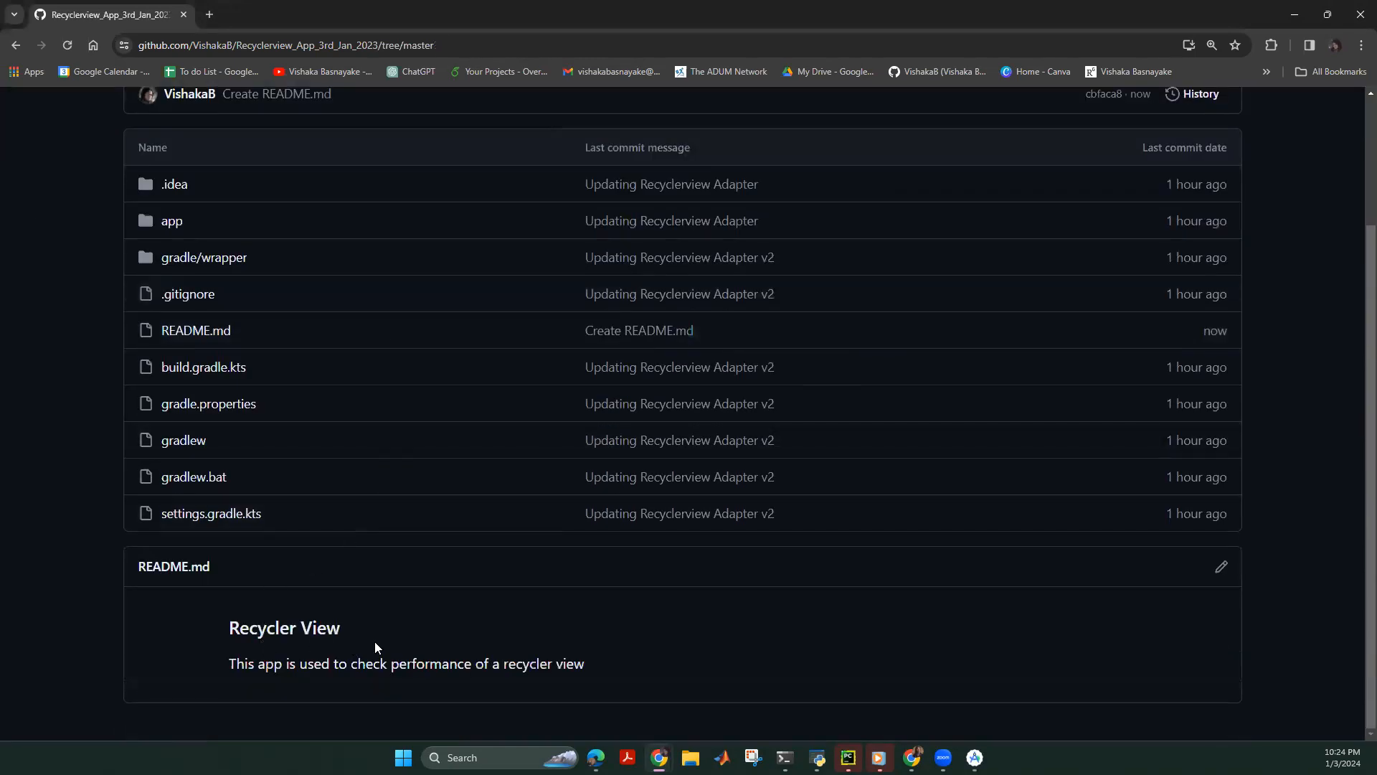
left_click_drag(359, 658, 215, 627)
left_click(292, 652)
left_click_drag(619, 672, 206, 664)
left_click(609, 671)
left_click_drag(608, 664, 216, 660)
left_click(764, 647)
left_click(974, 757)
left_click(925, 416)
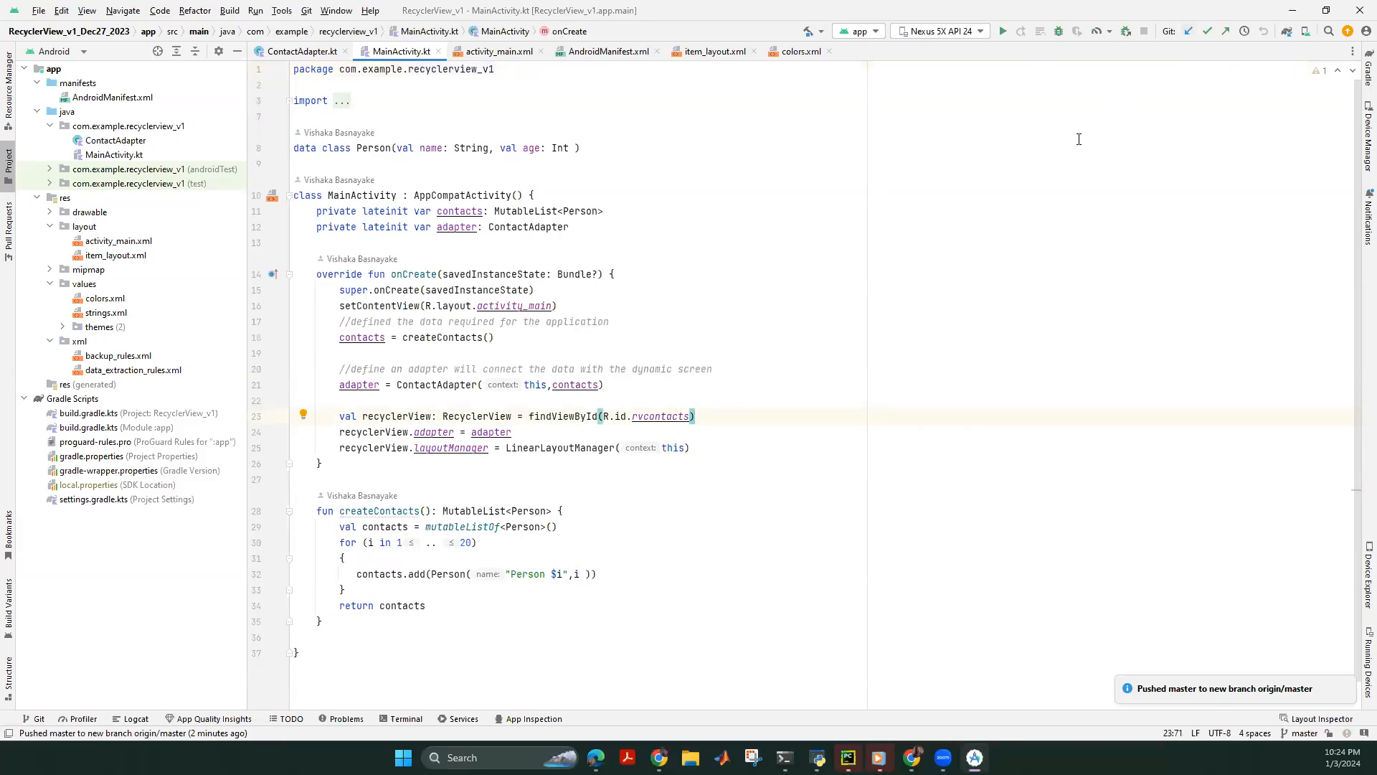
Update the project with Merge and open README.md's diff from the Create README.md commit.
left_click(1185, 30)
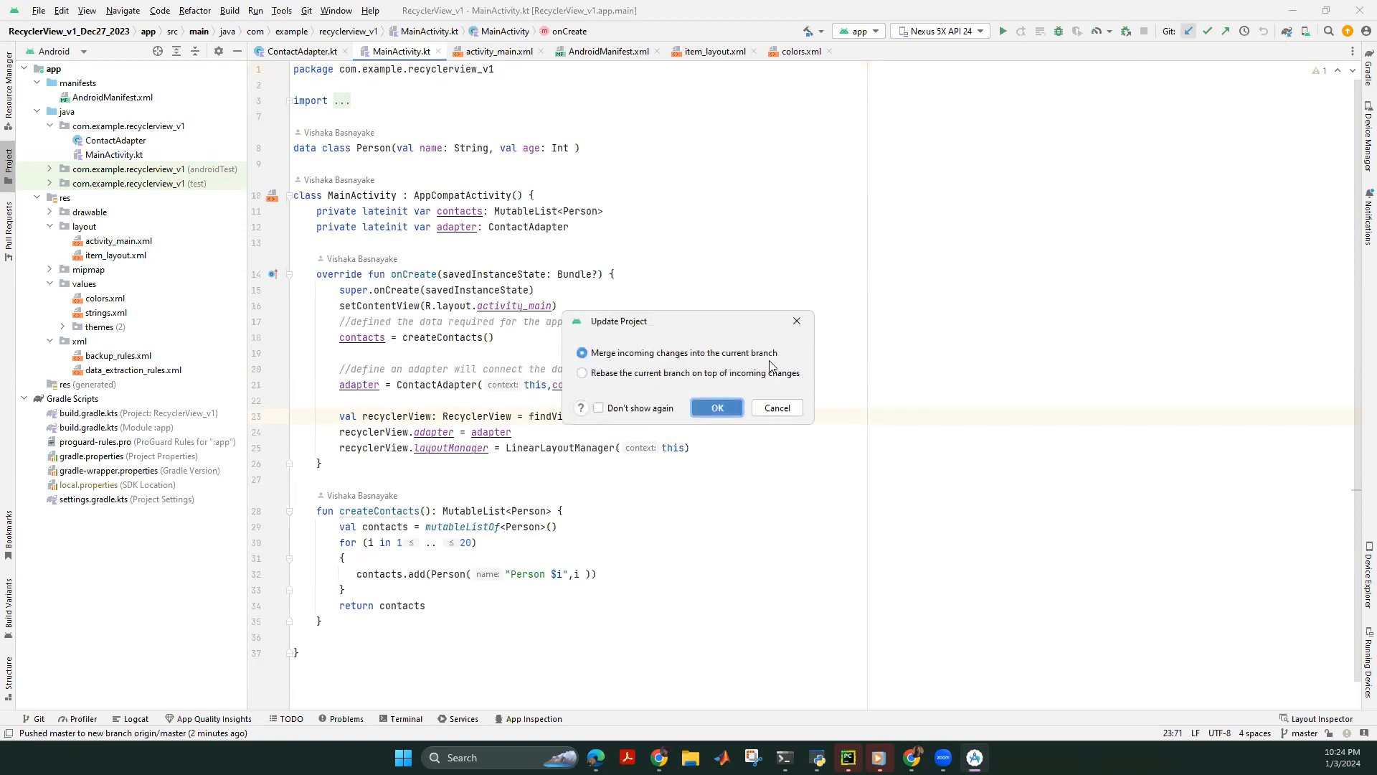
left_click(715, 407)
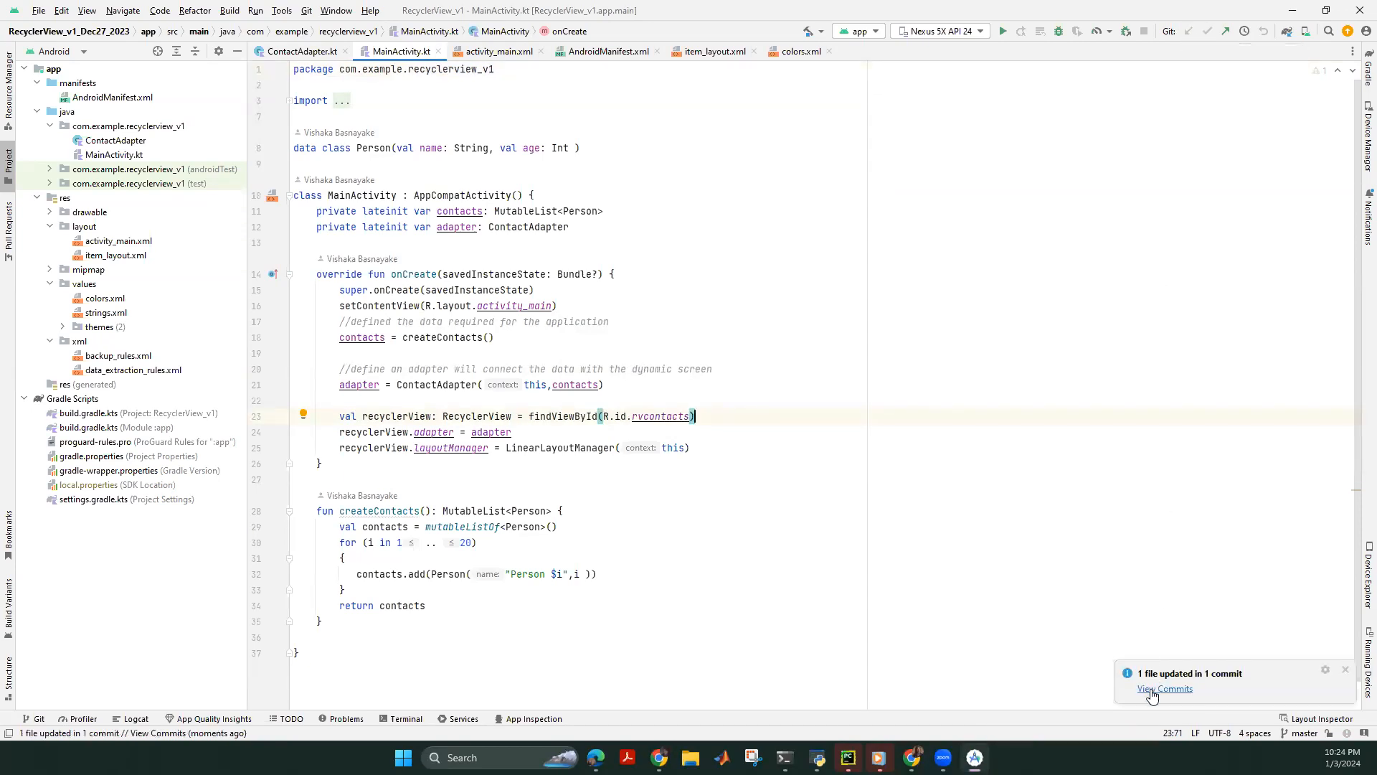
left_click(1163, 689)
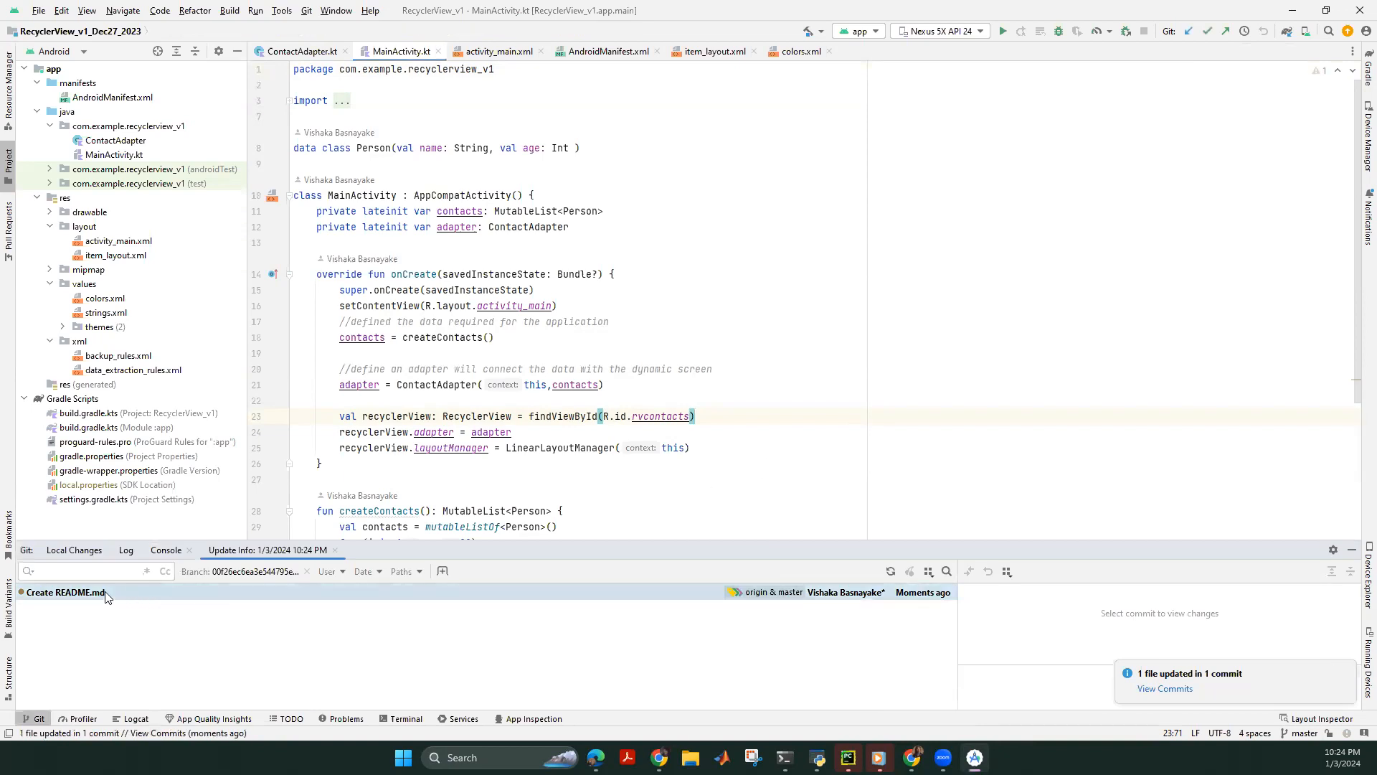
left_click(225, 590)
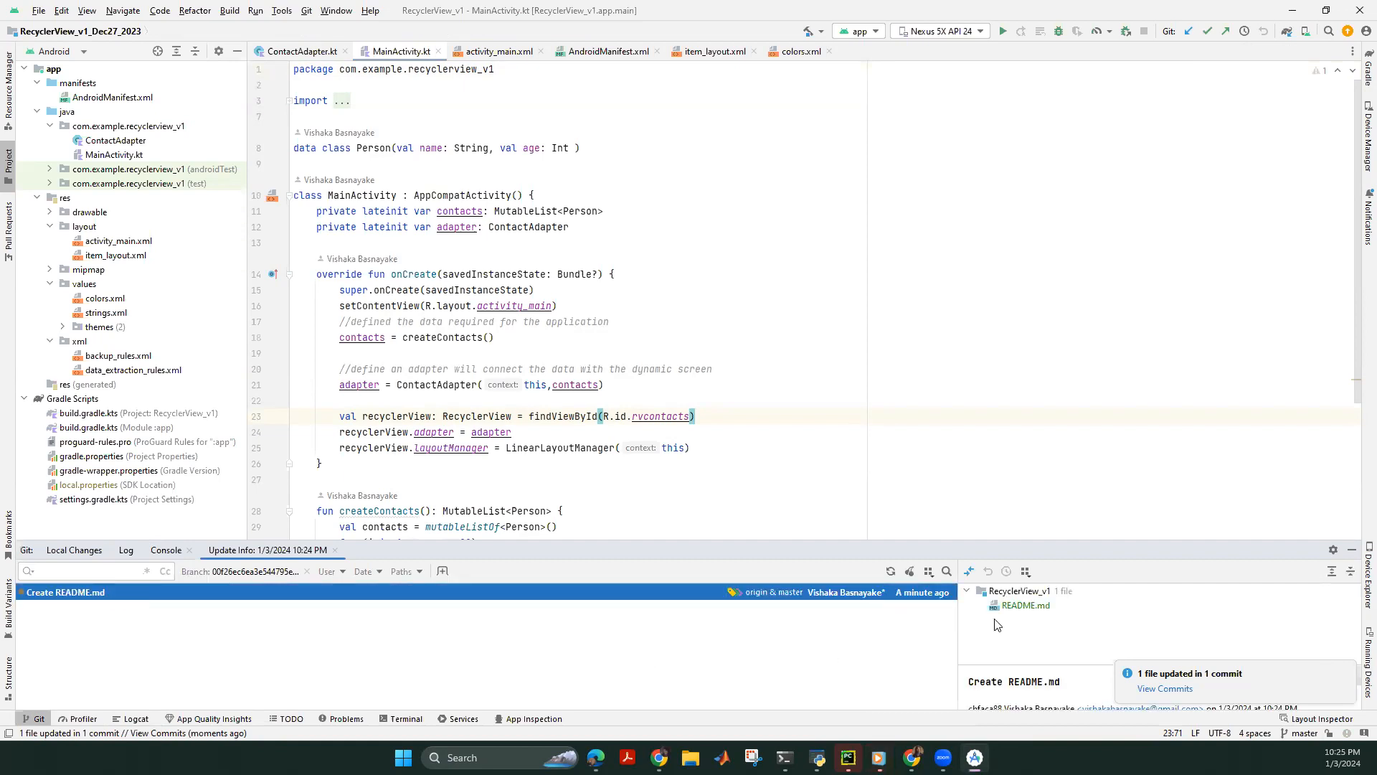
left_click_drag(1047, 541, 1025, 437)
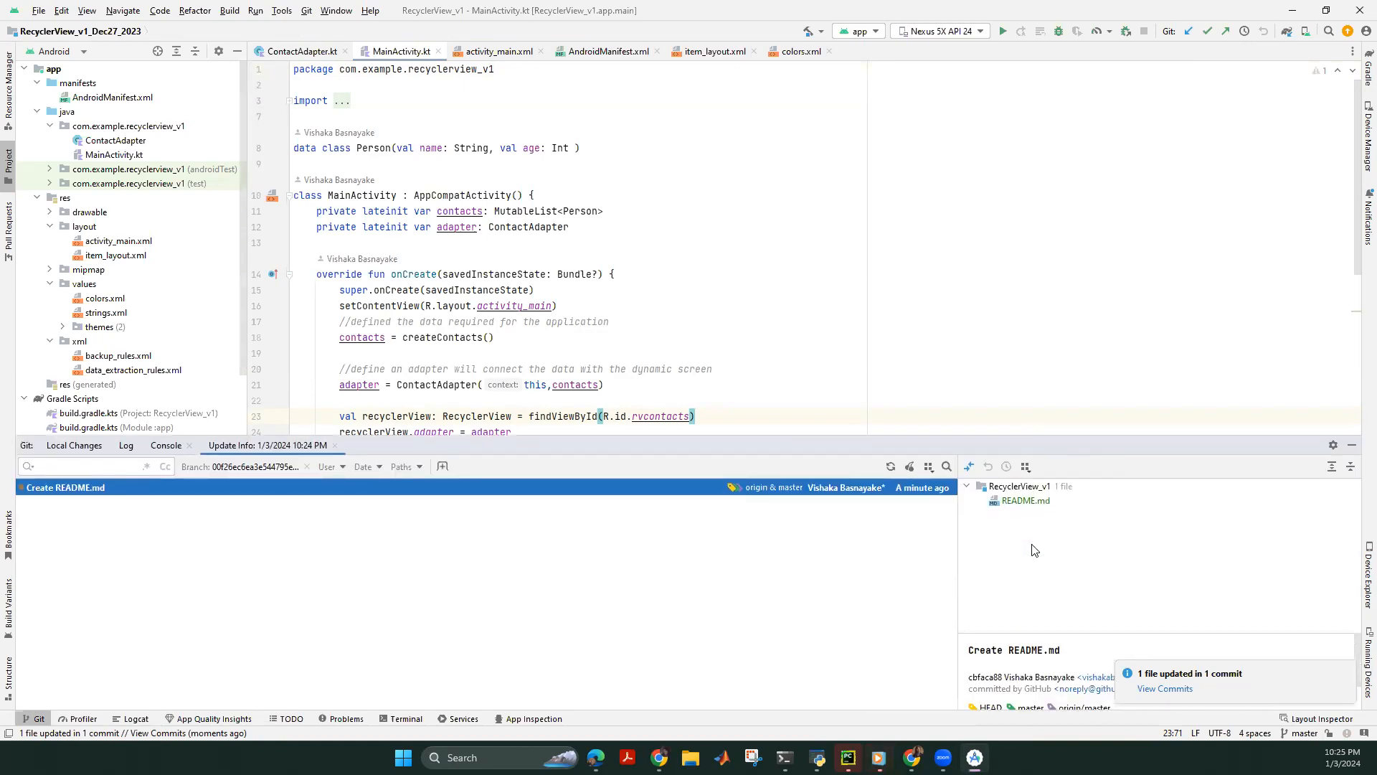
left_click(1009, 502)
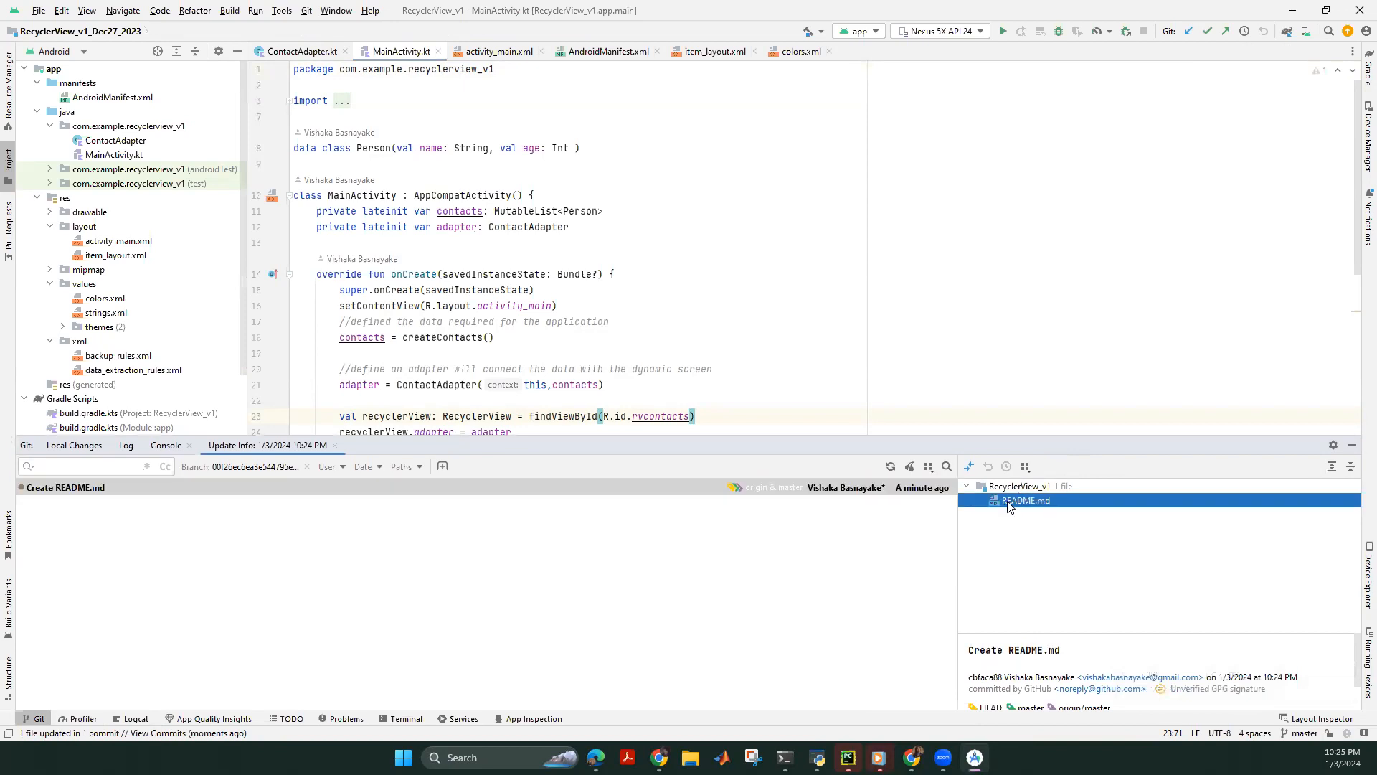
double_click(1009, 502)
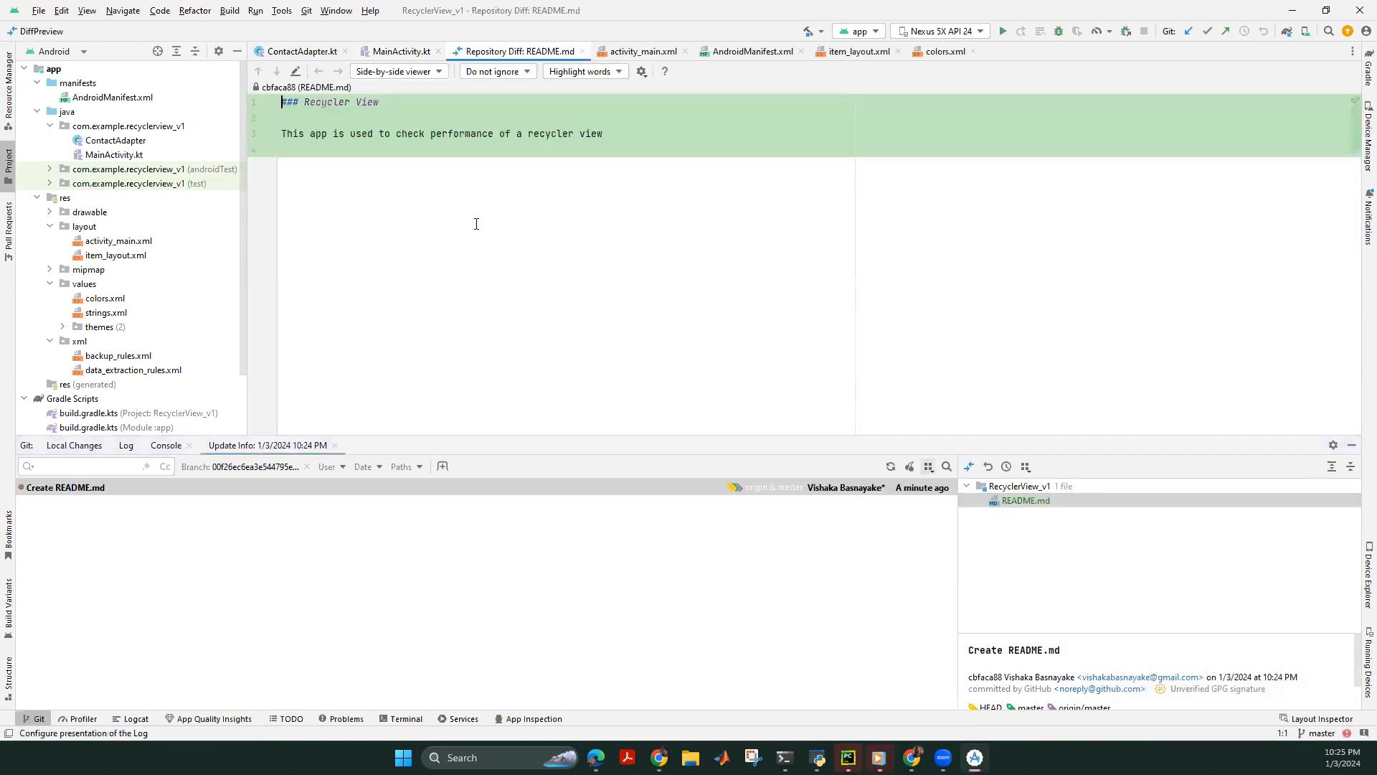
Inspect the three README lines in the diff, then minimize Android Studio.
left_click(423, 119)
left_click_drag(631, 135, 262, 97)
left_click(523, 134)
left_click(646, 142)
left_click_drag(641, 137, 189, 81)
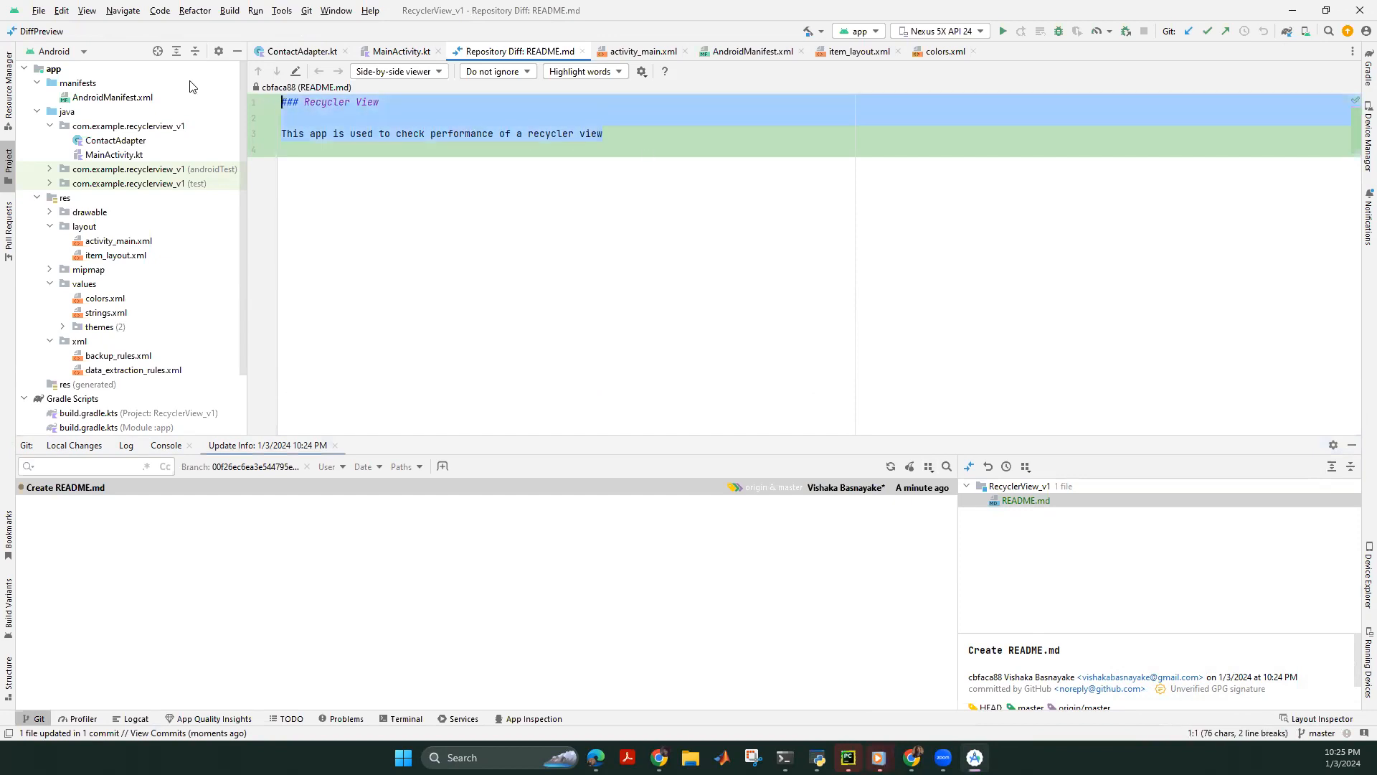
left_click(476, 224)
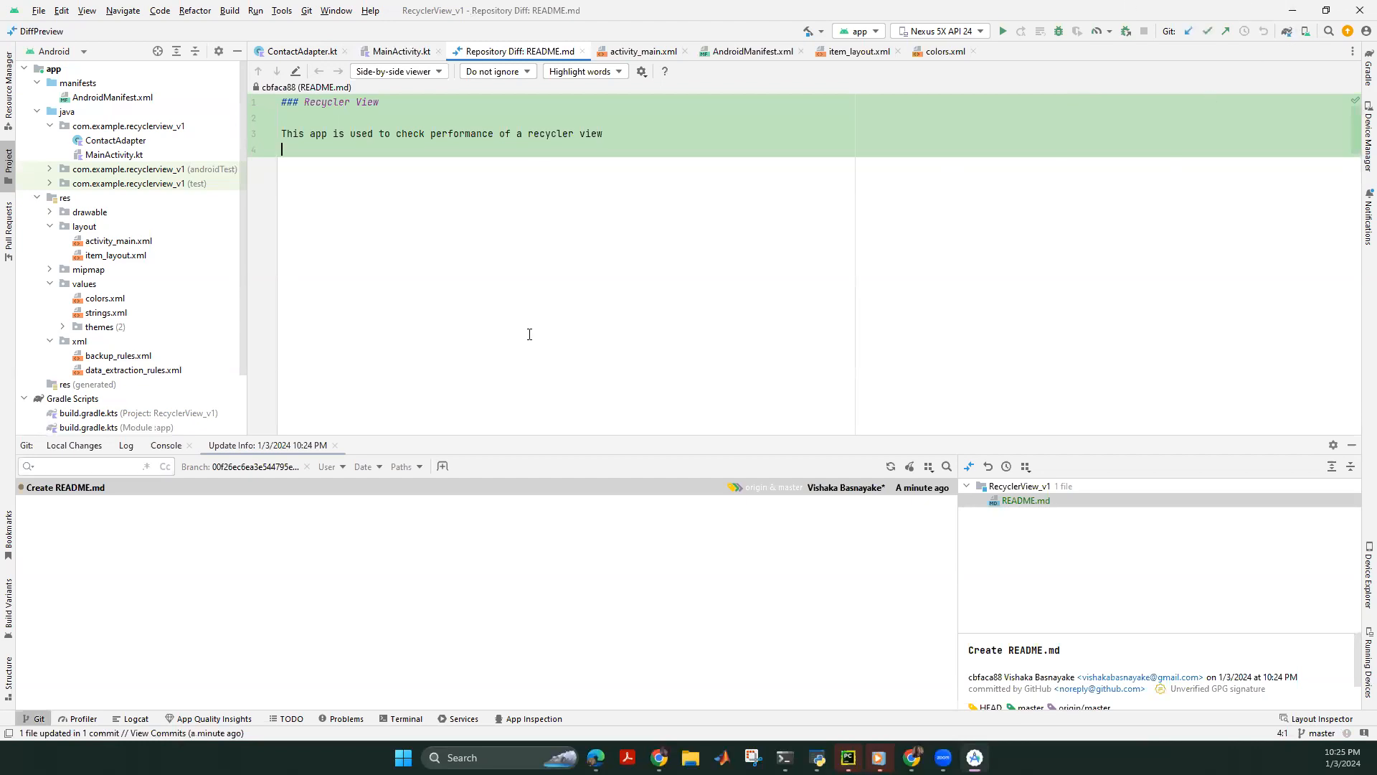
left_click(1287, 13)
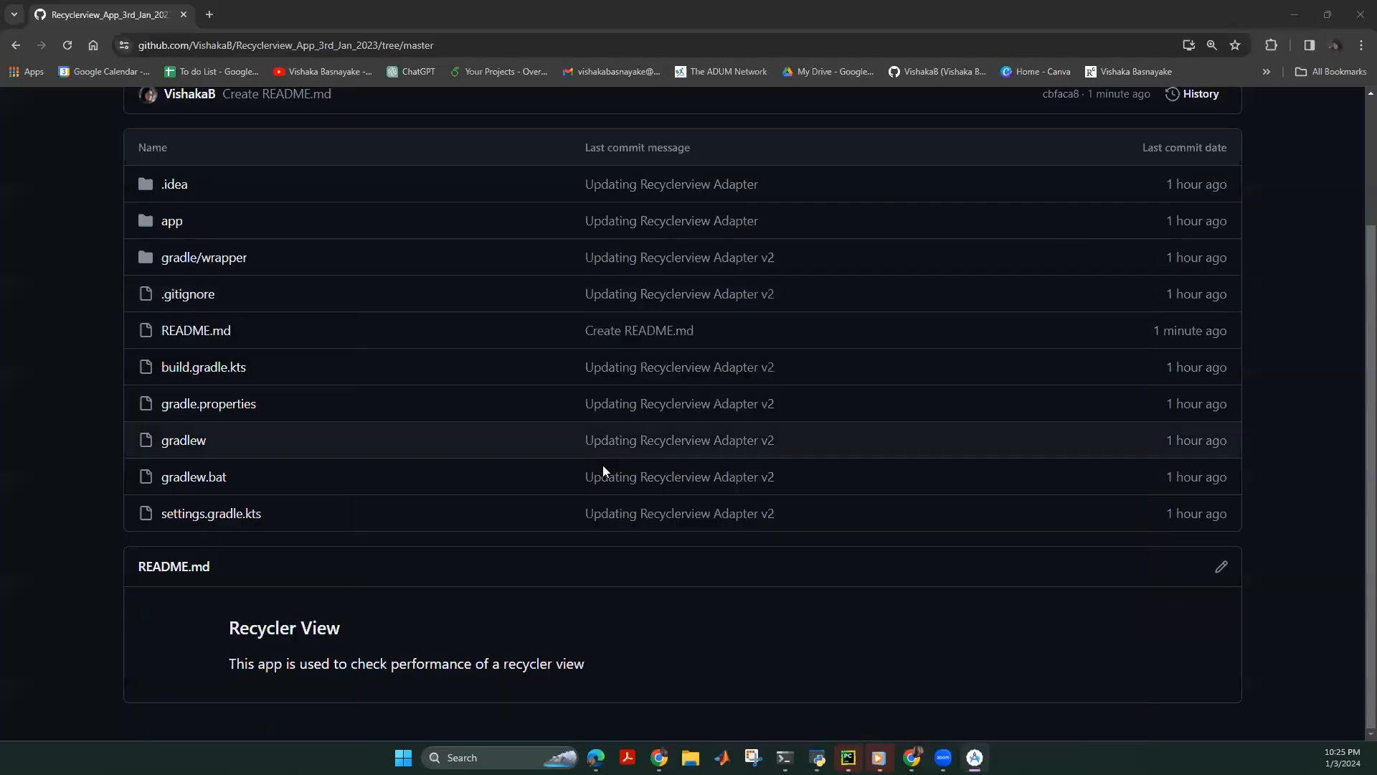
Go forward to the repository page and check that master is the only branch.
scroll(603, 464, "up", 3)
left_click(39, 46)
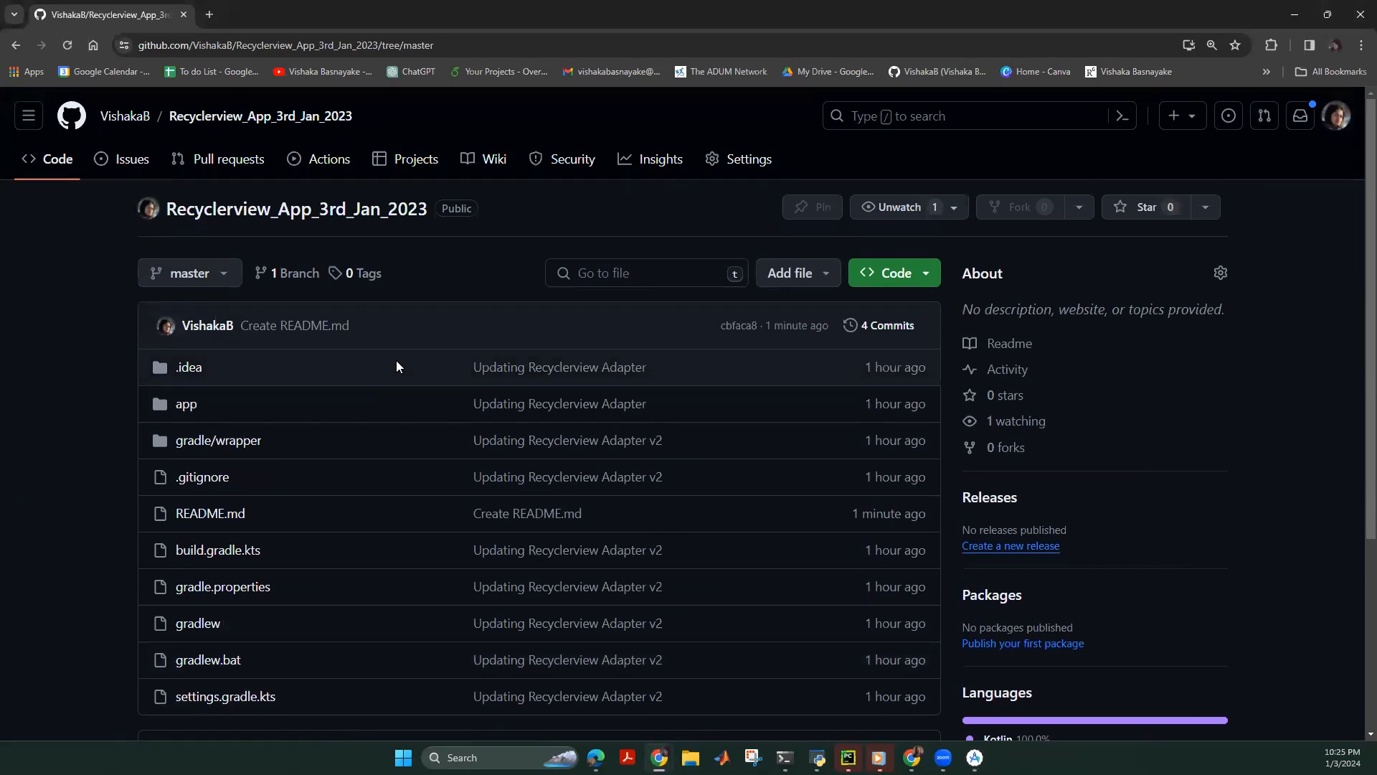
left_click(224, 280)
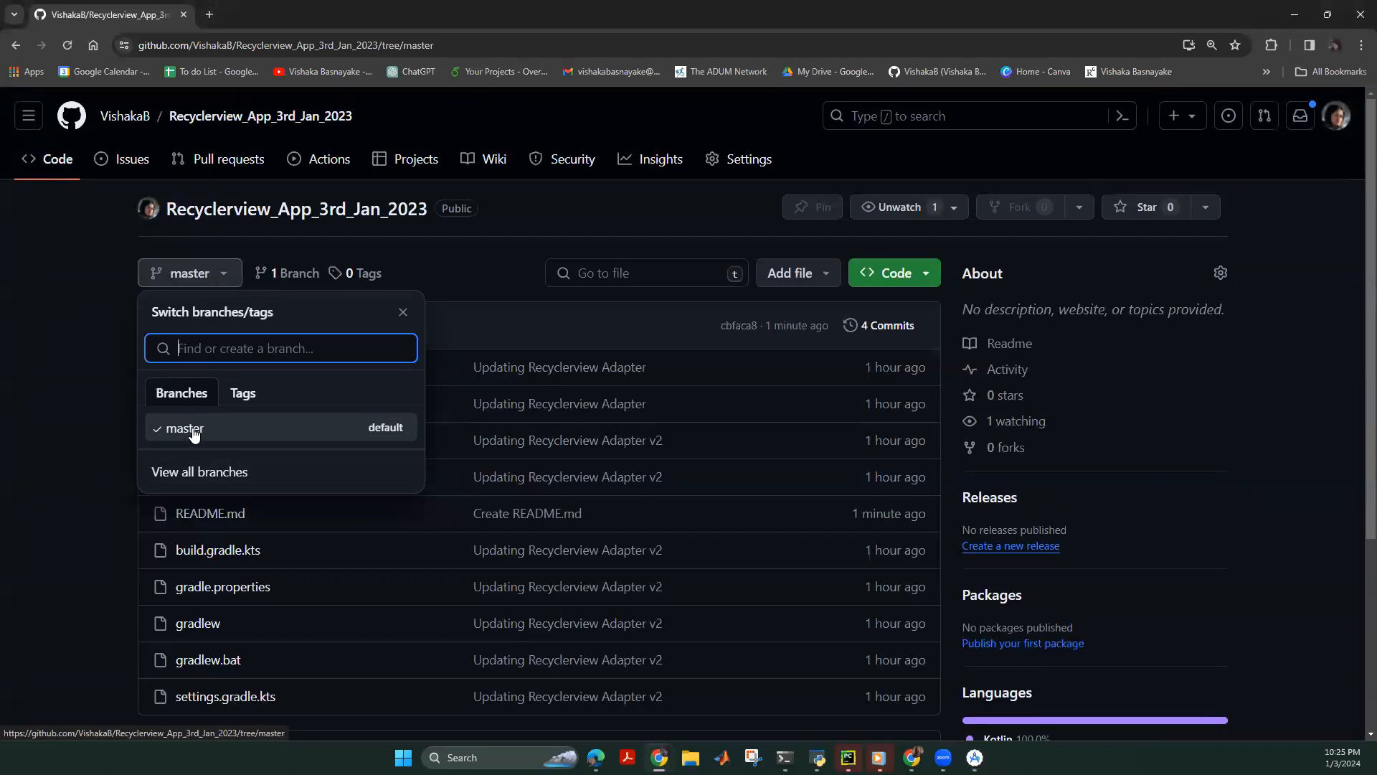
left_click(126, 394)
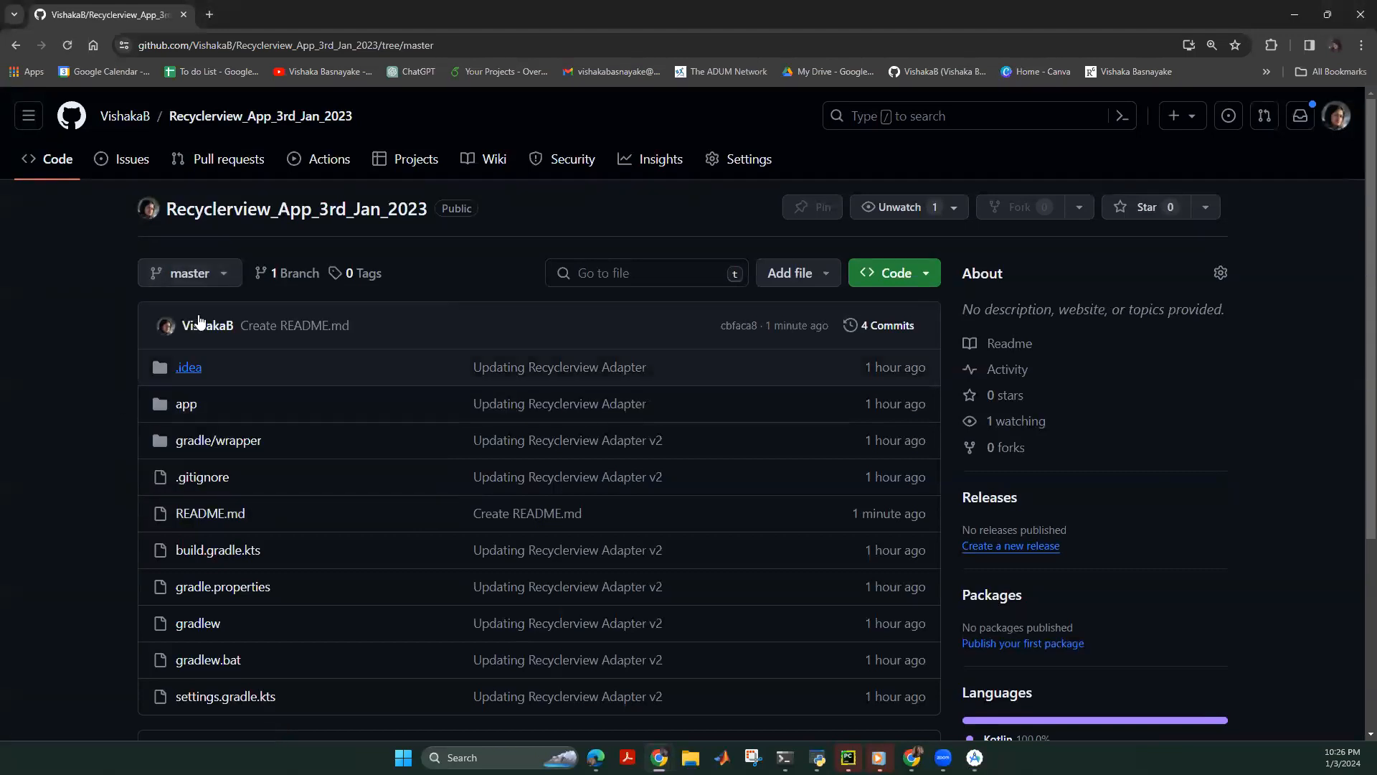
left_click(200, 278)
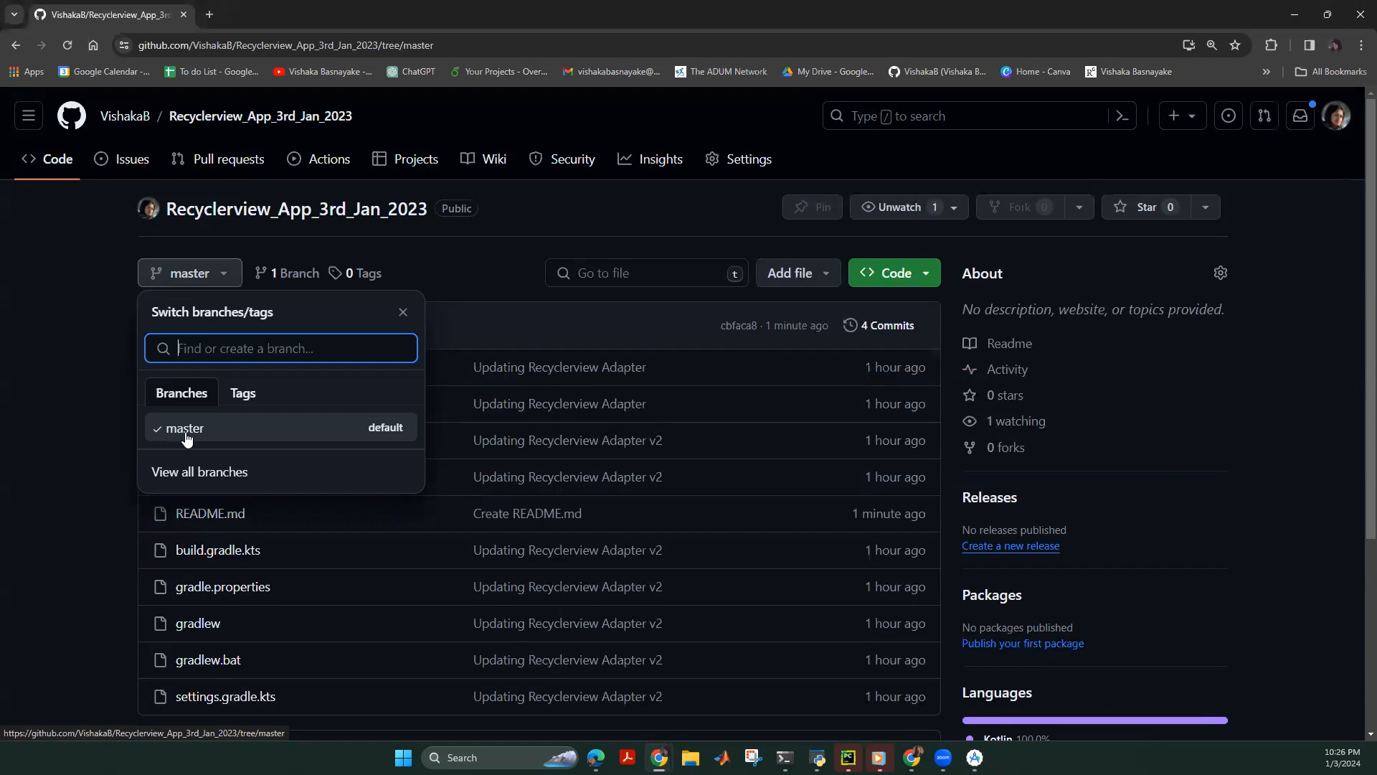
left_click(91, 387)
Open the repository root and scroll through the file list and README.
left_click(195, 120)
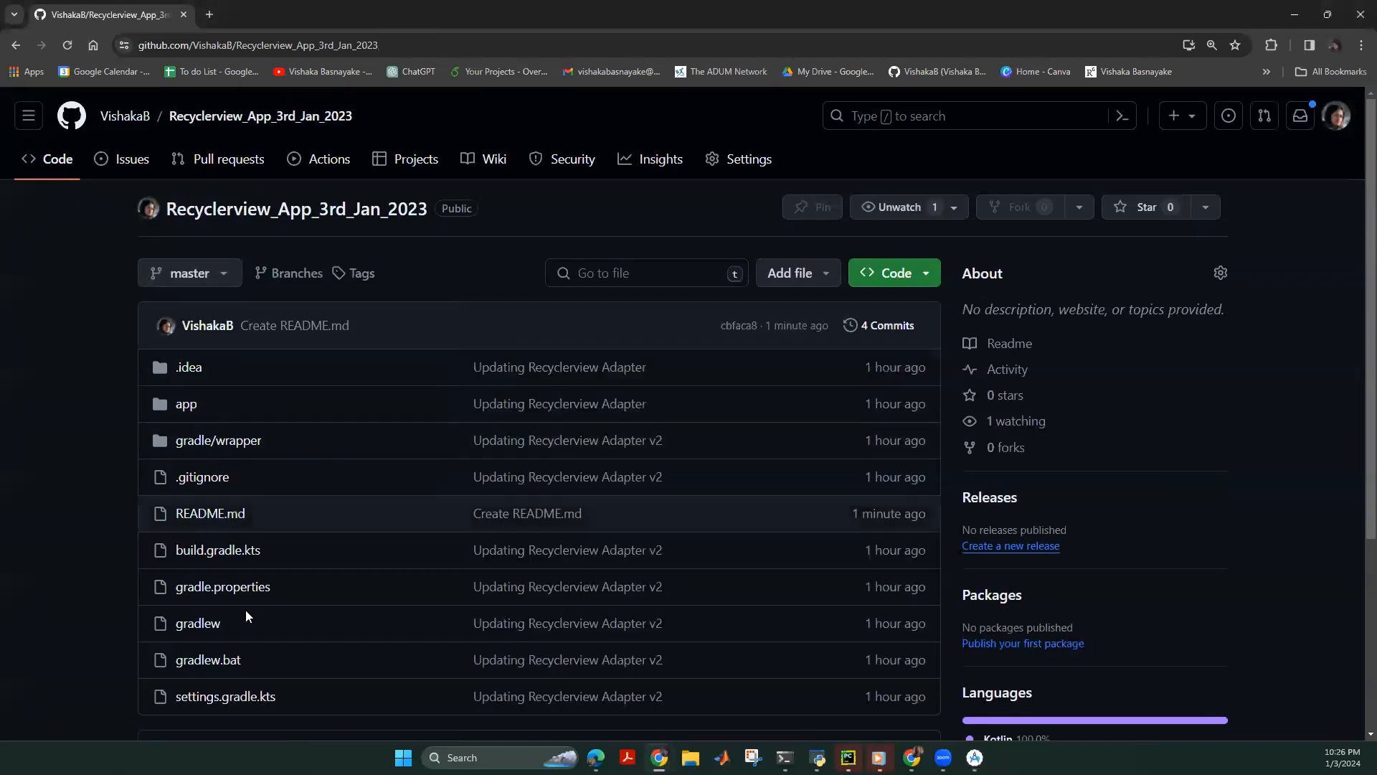
scroll(232, 290, "down", 2)
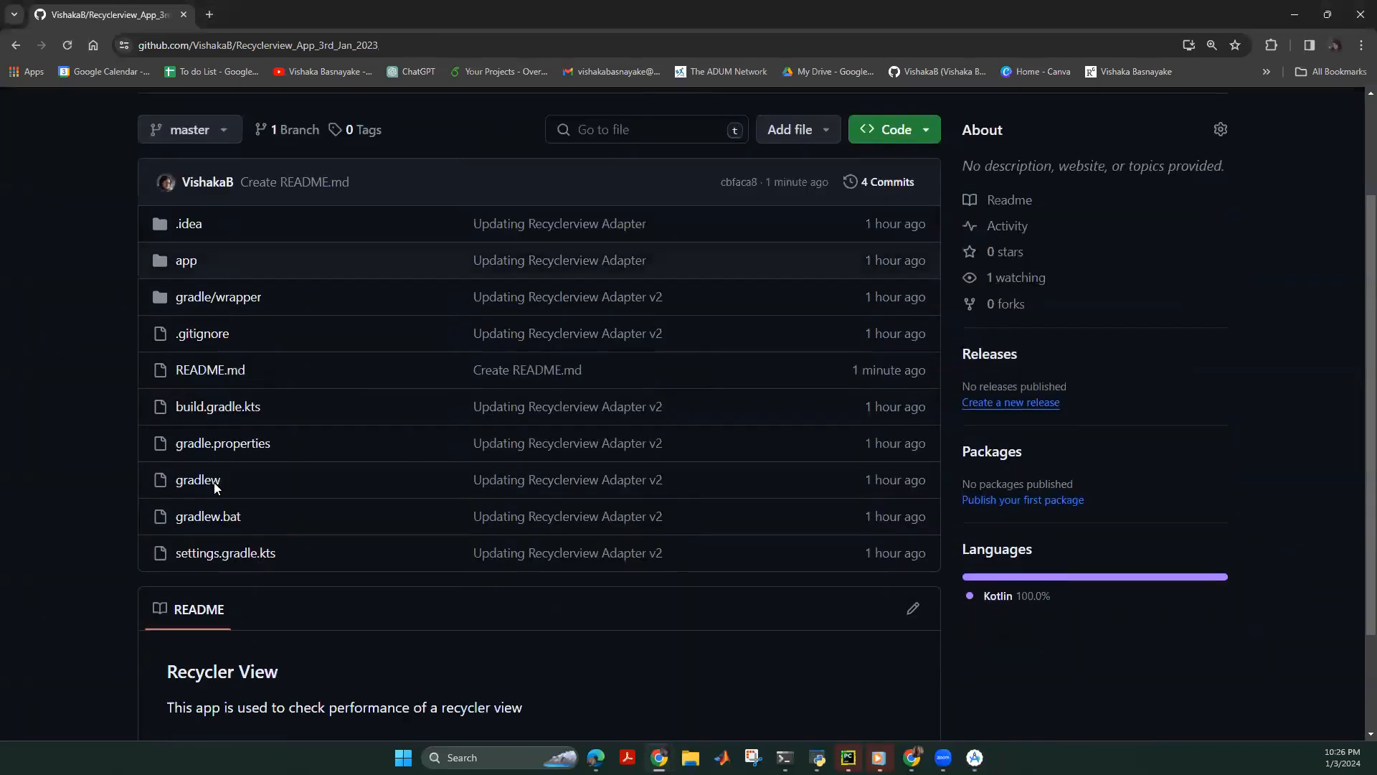
scroll(230, 406, "up", 2)
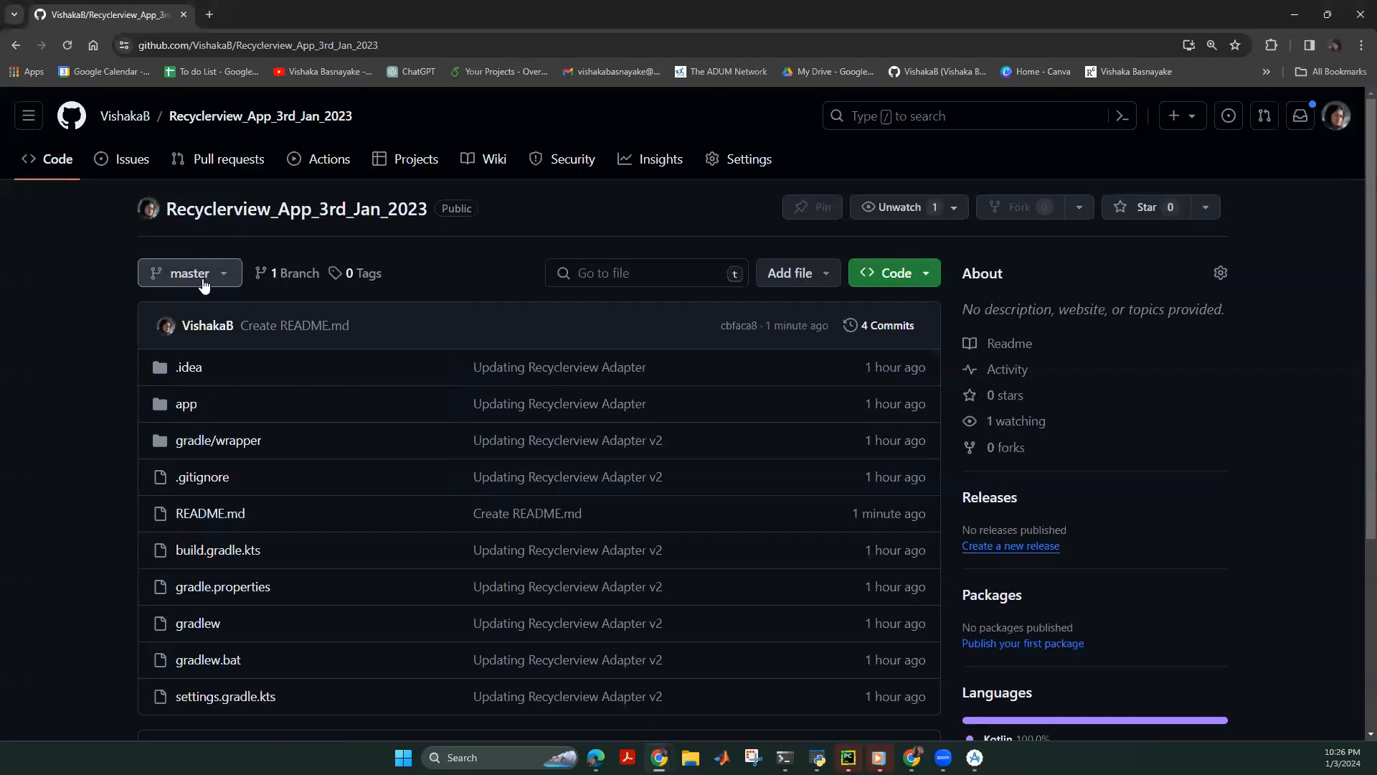
scroll(592, 415, "down", 4)
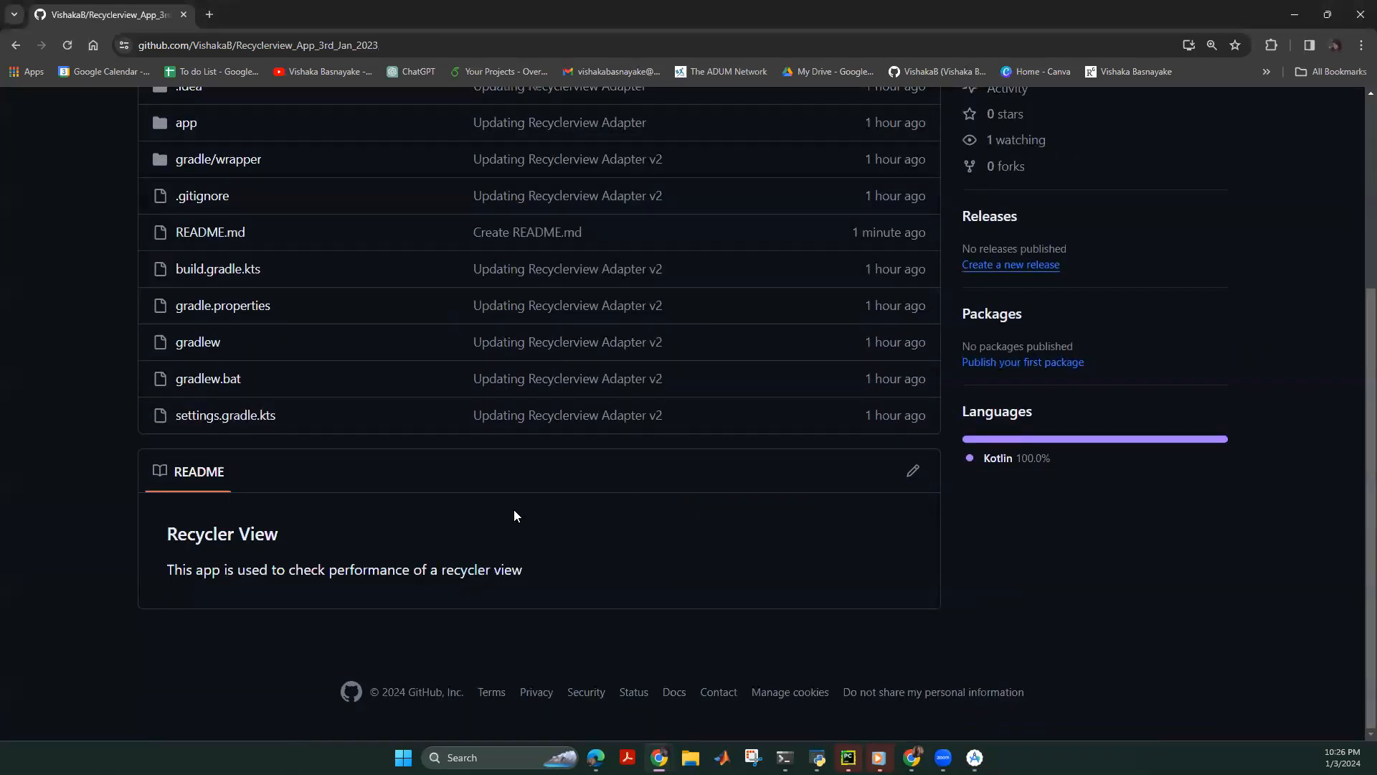
scroll(225, 577, "up", 3)
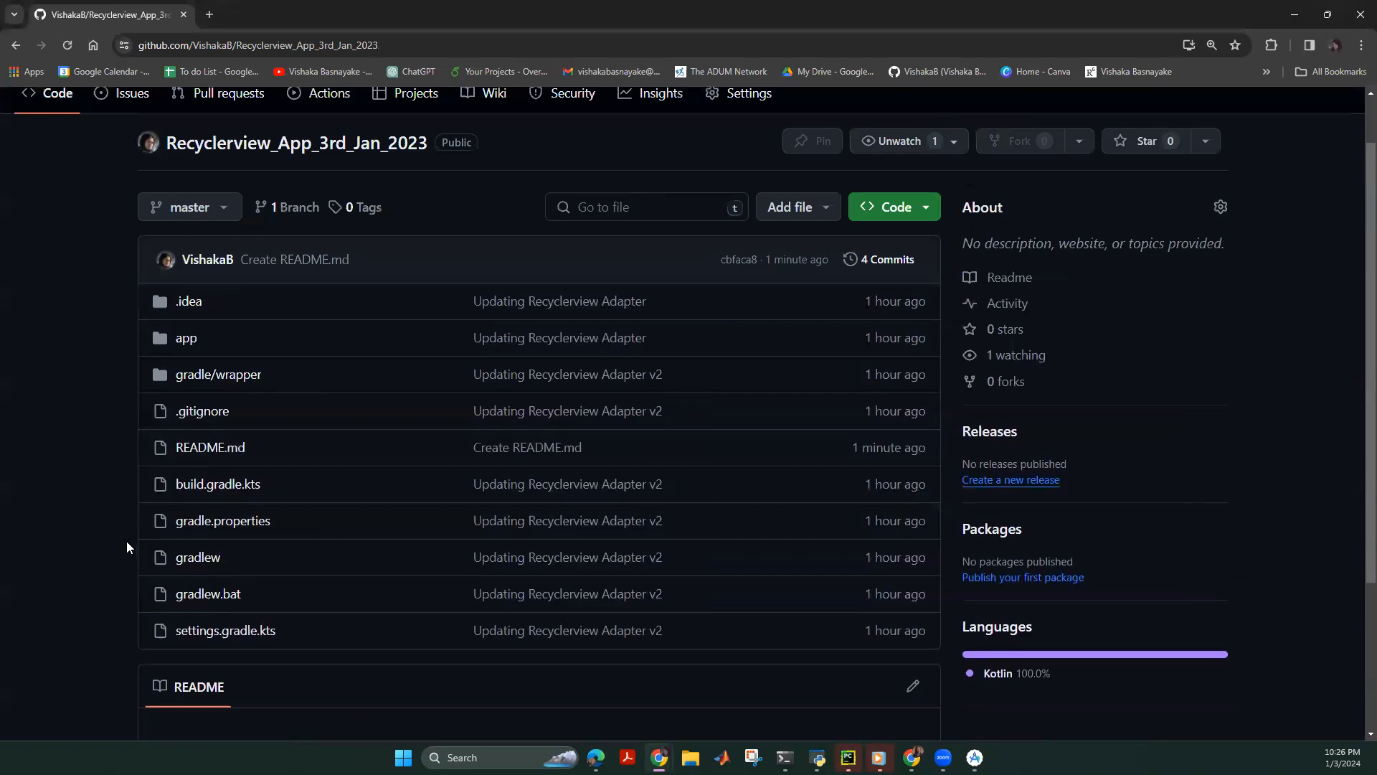